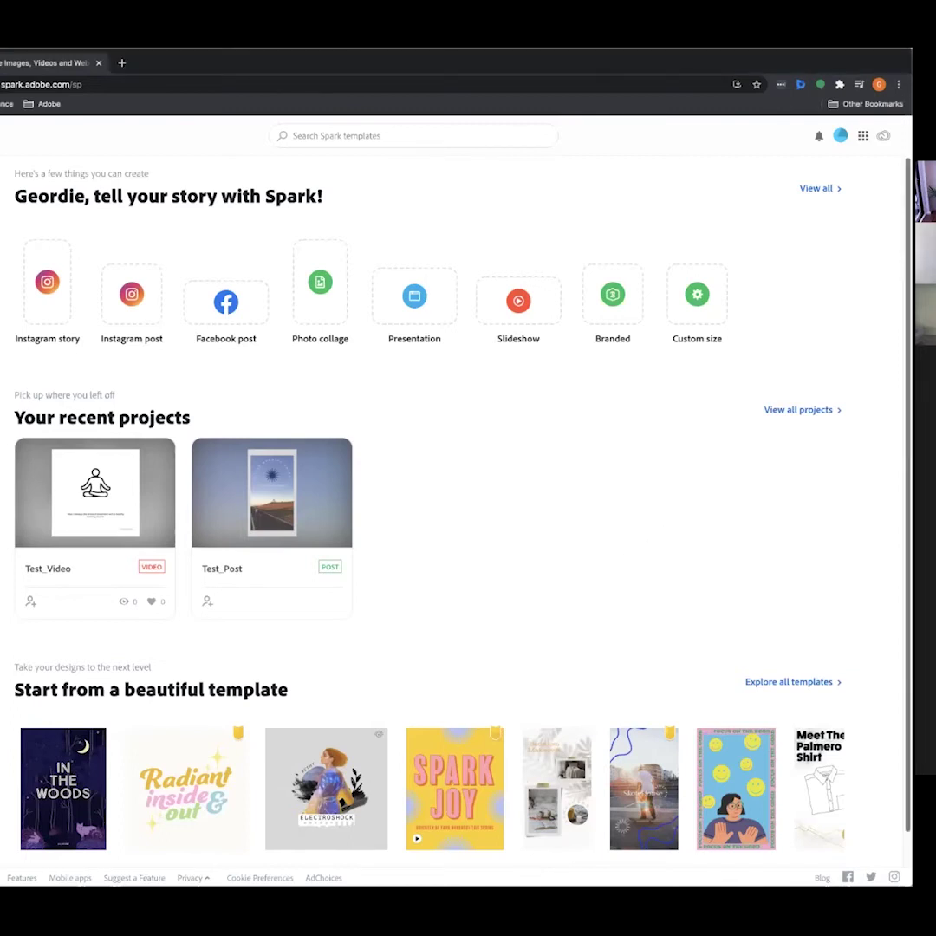
Browse the full Spark template collection and return to the home page
scroll(390, 512, down, 1)
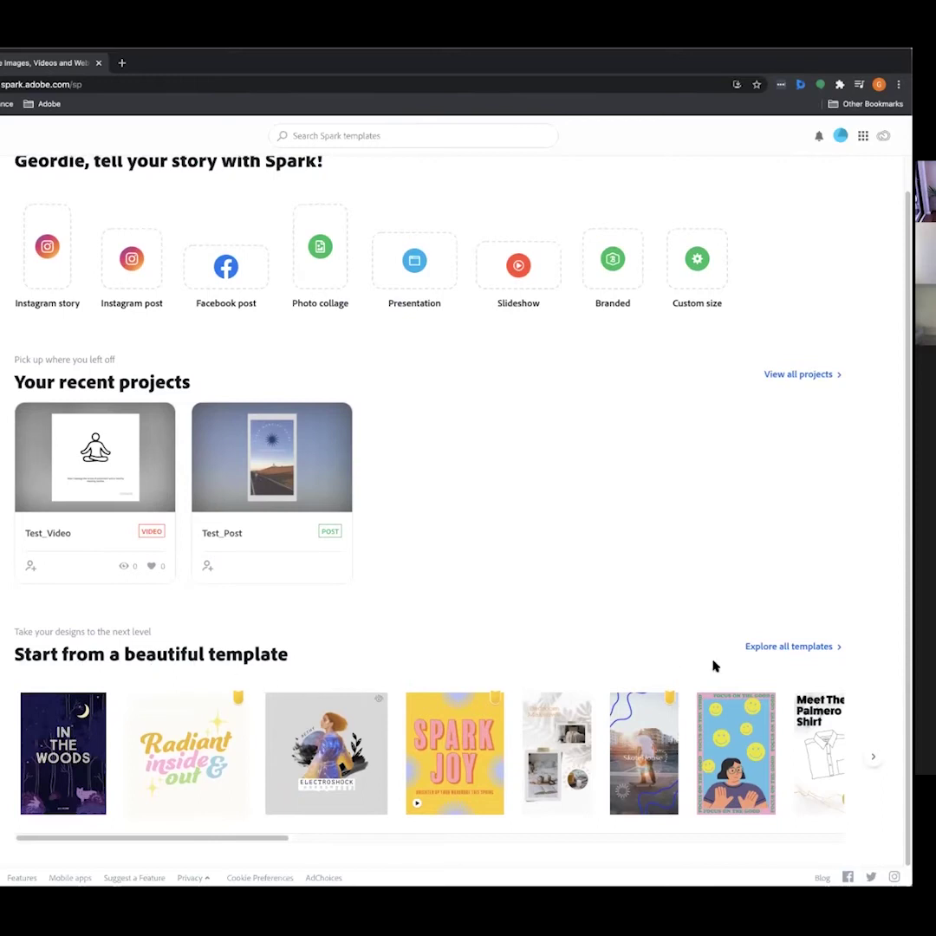
click(767, 648)
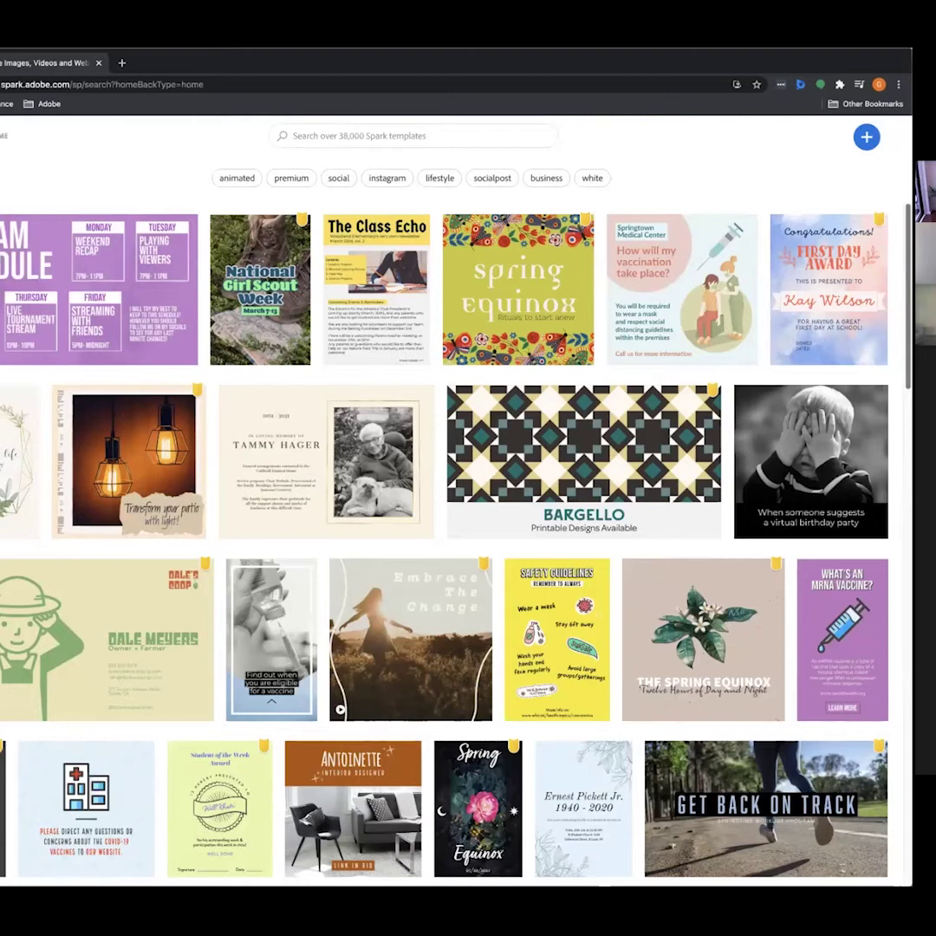
scroll(451, 520, down, 1)
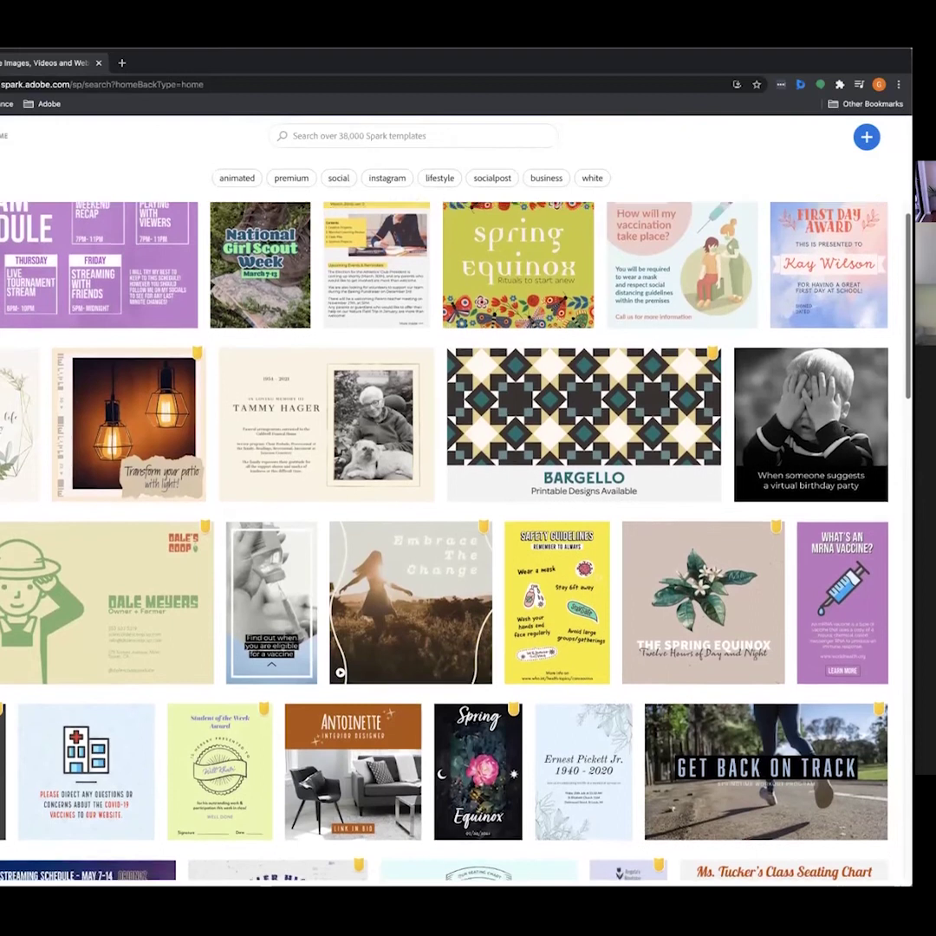
scroll(451, 520, down, 4)
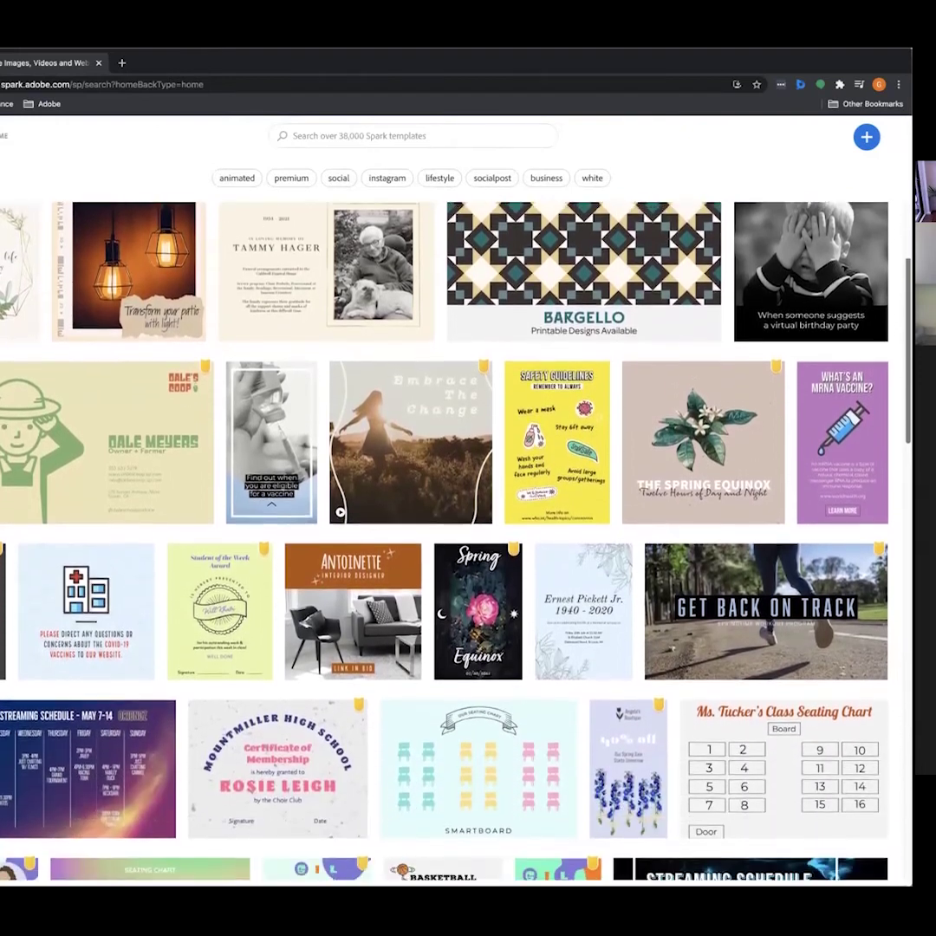
scroll(451, 520, down, 4)
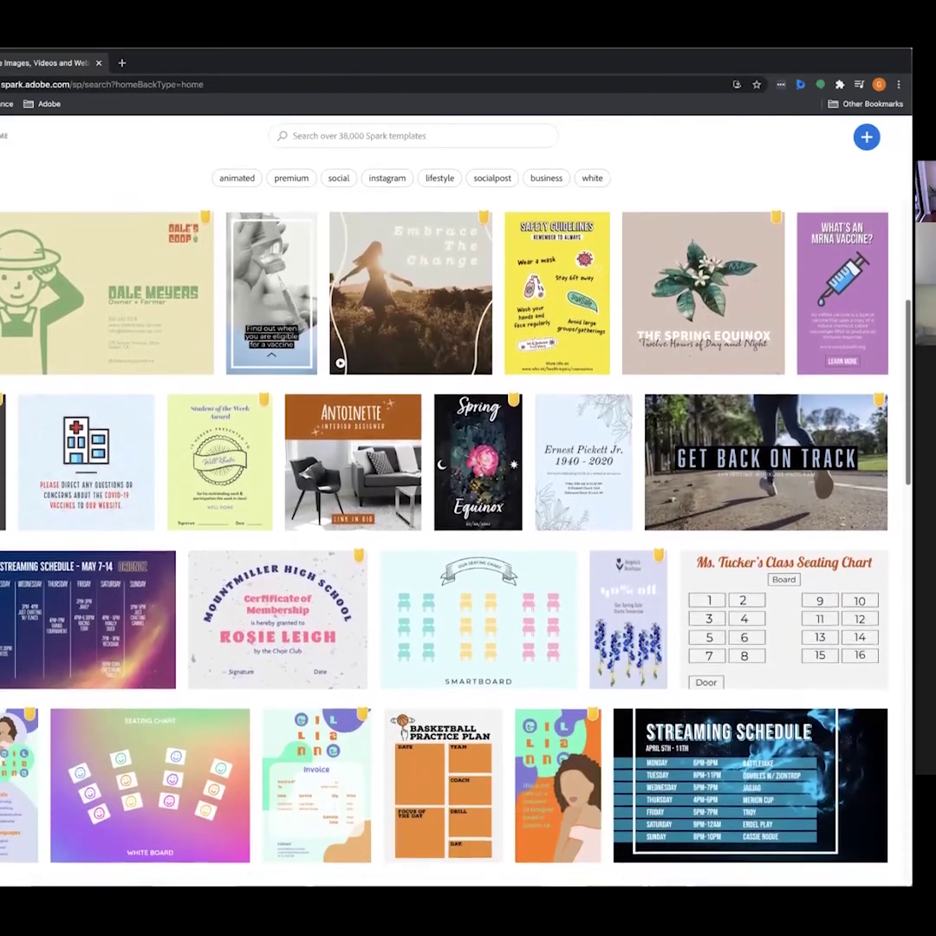
scroll(451, 520, down, 3)
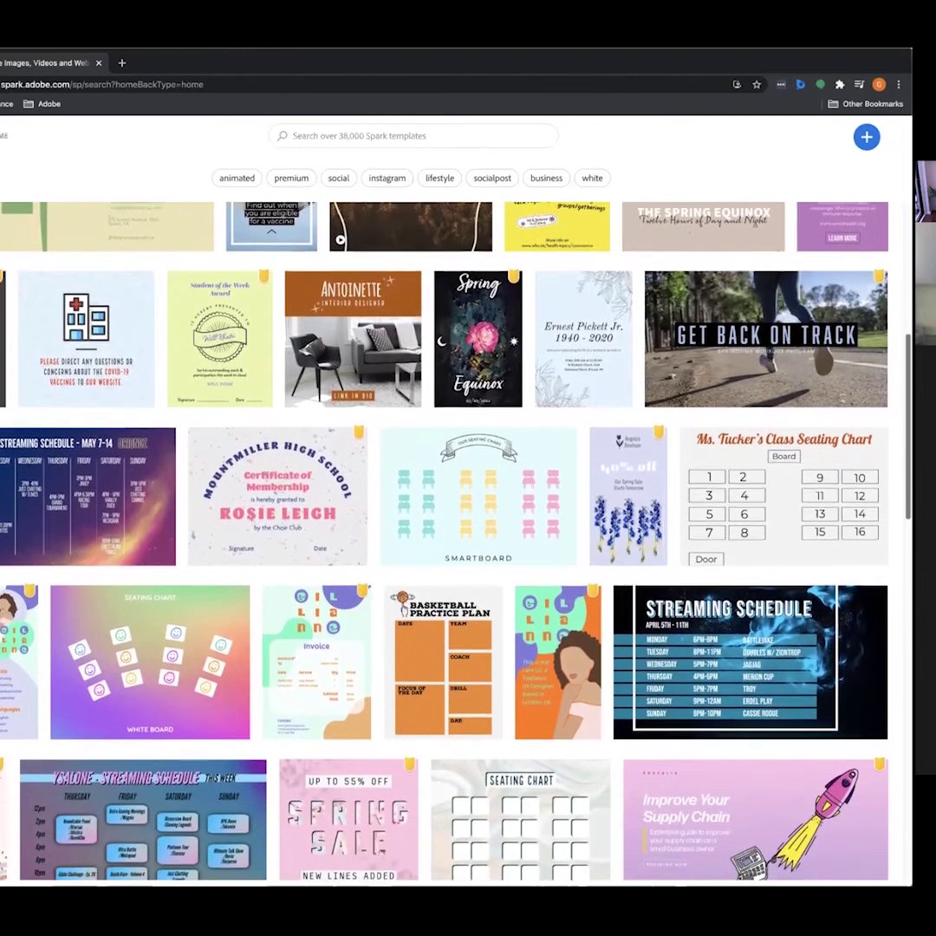
scroll(450, 538, down, 2)
scroll(450, 537, up, 7)
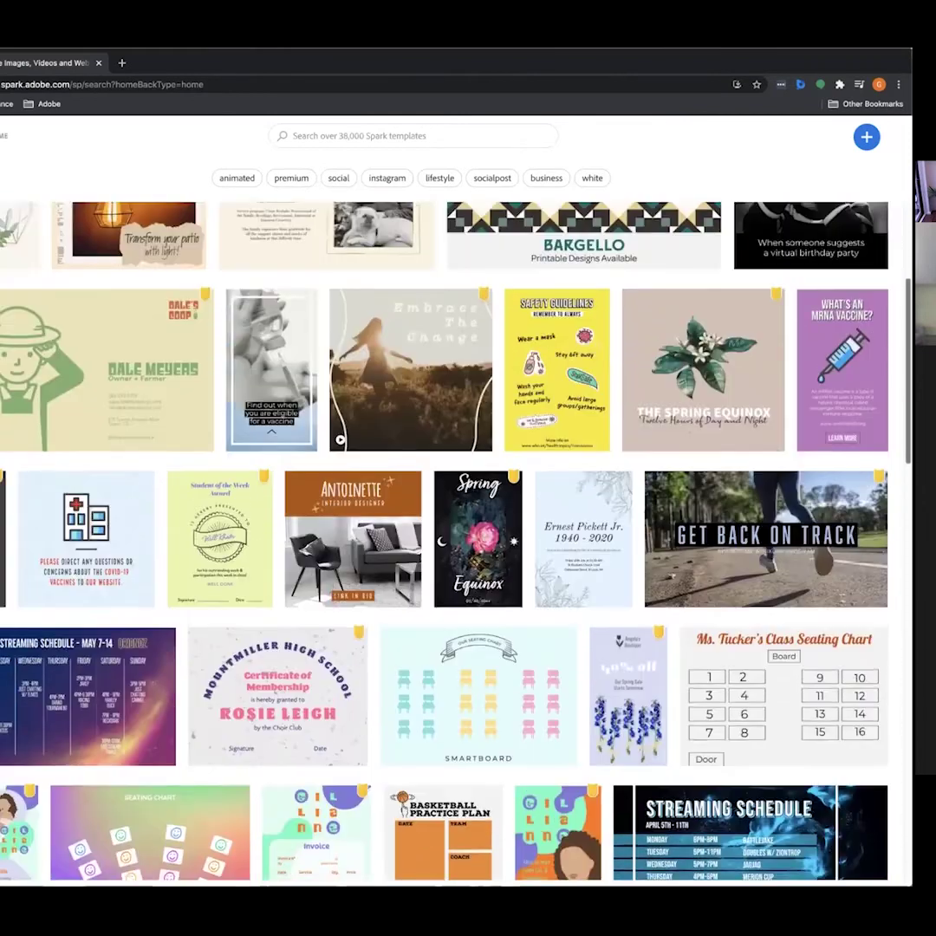
scroll(451, 537, up, 7)
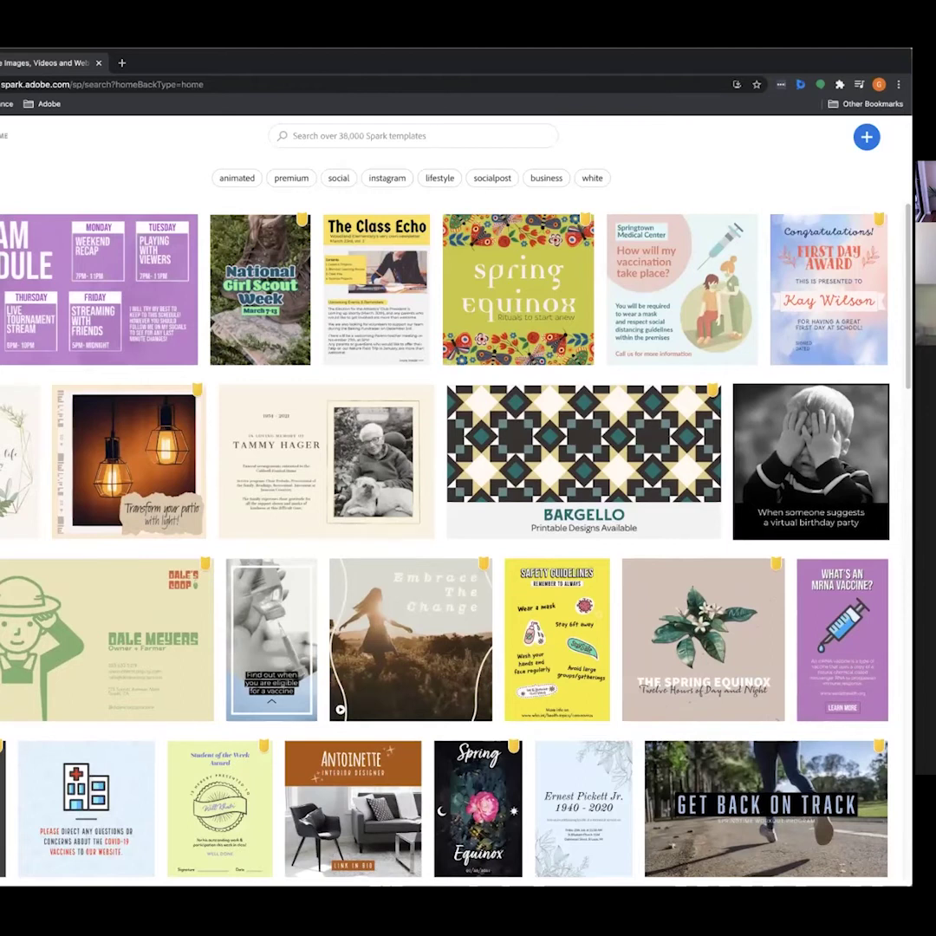
click(3, 146)
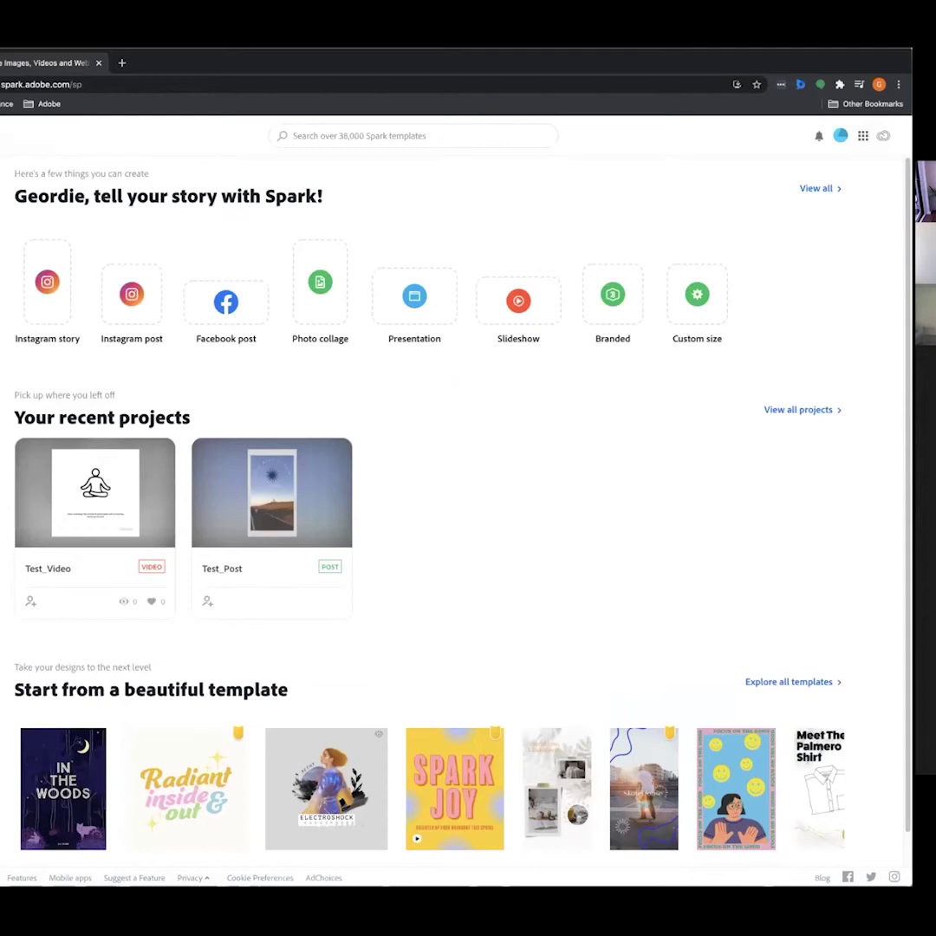
View the full list of your projects and return to the home page
scroll(672, 572, down, 1)
scroll(672, 572, up, 1)
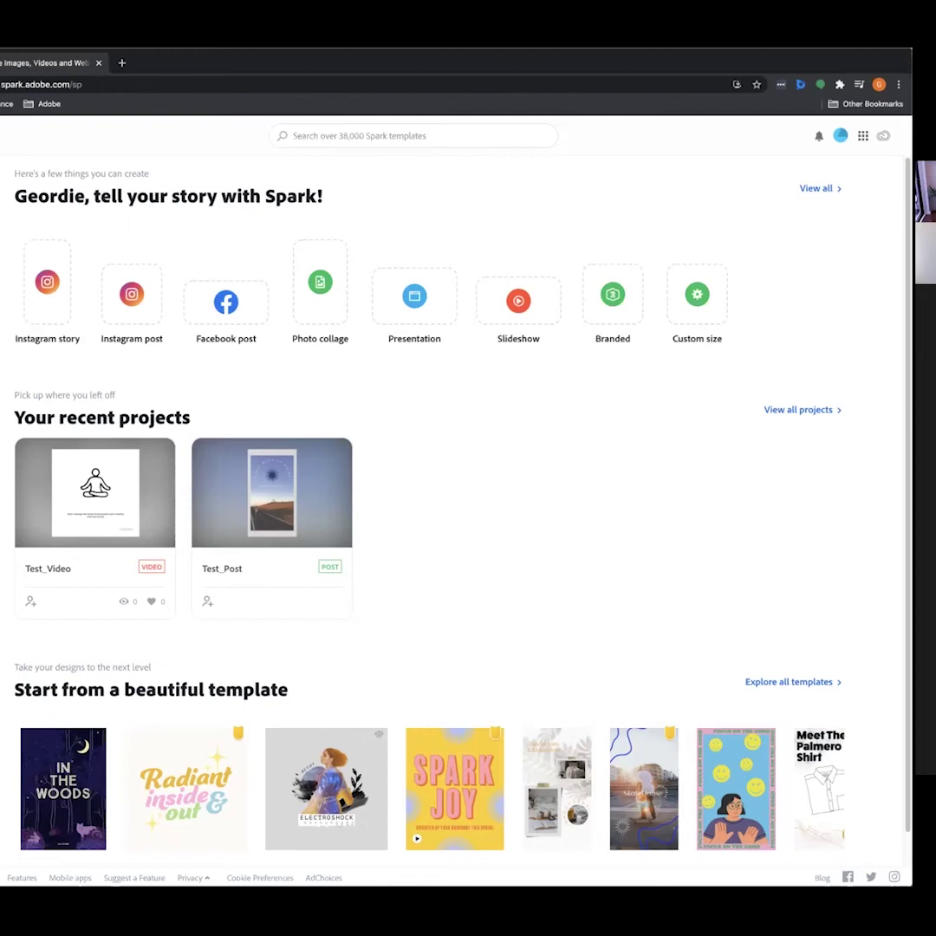
click(798, 409)
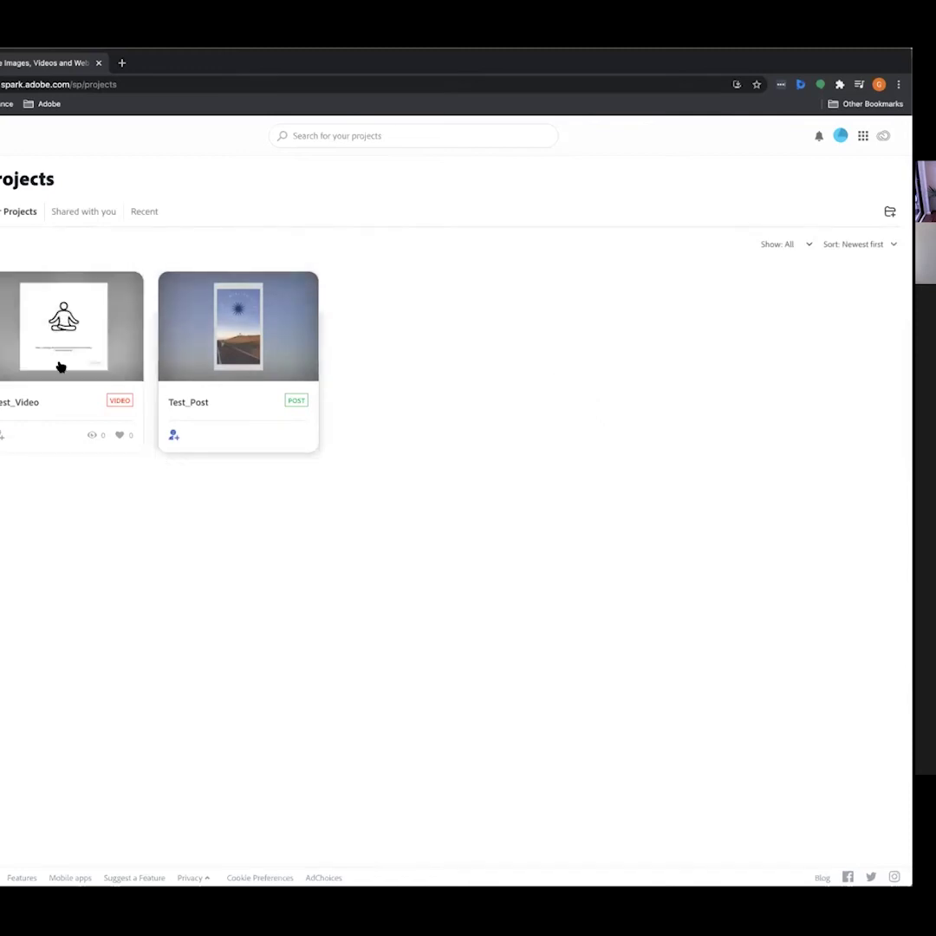
key(alt+Left)
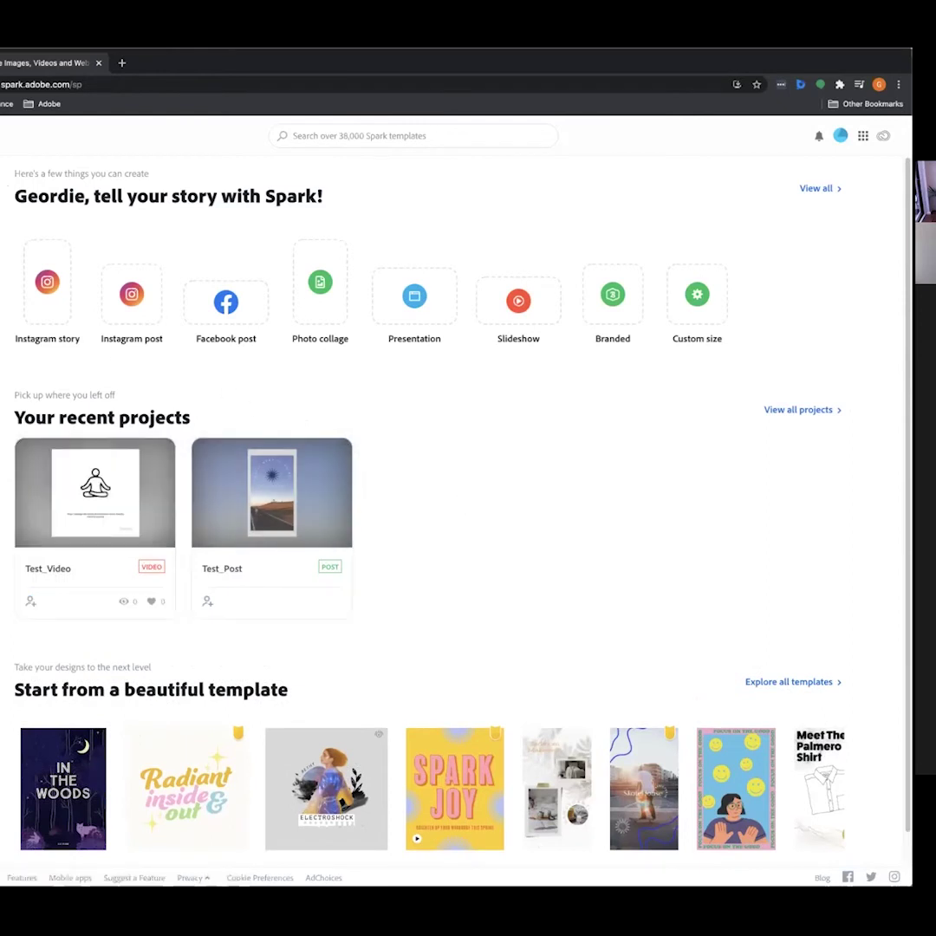
Examine the logos, colors and fonts of the Swinprofexp brand, then leave the brand page
key(alt+Right)
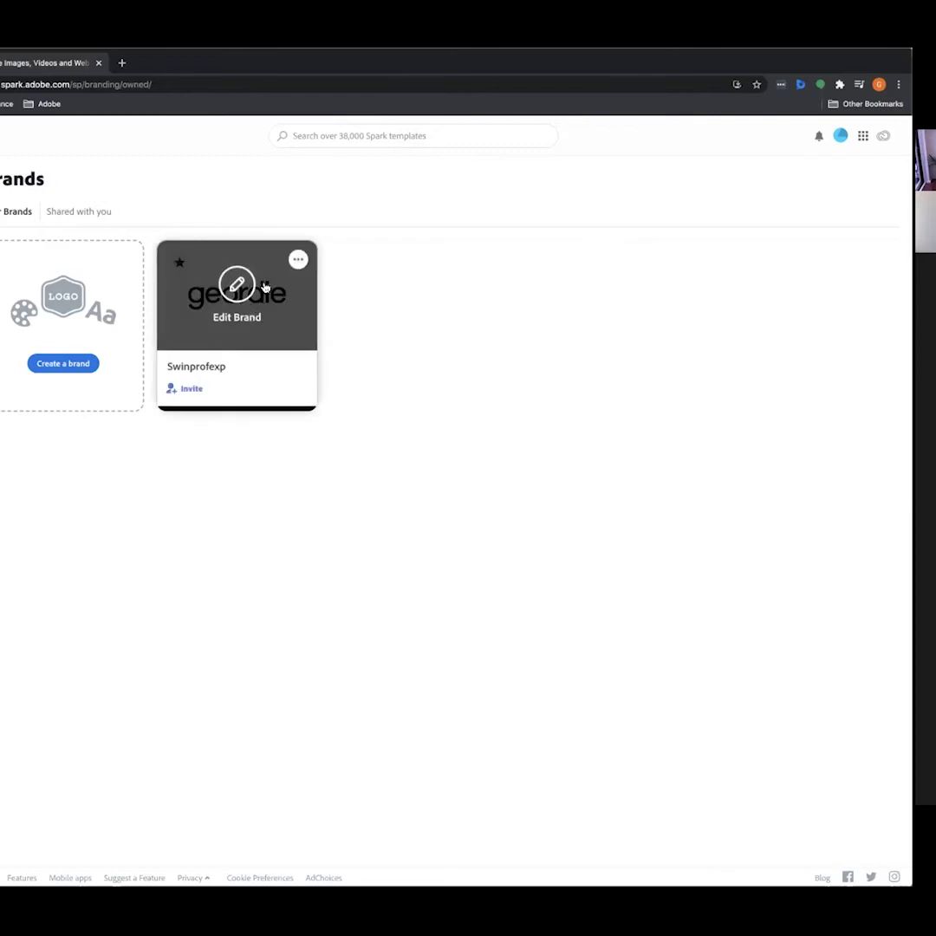
click(236, 286)
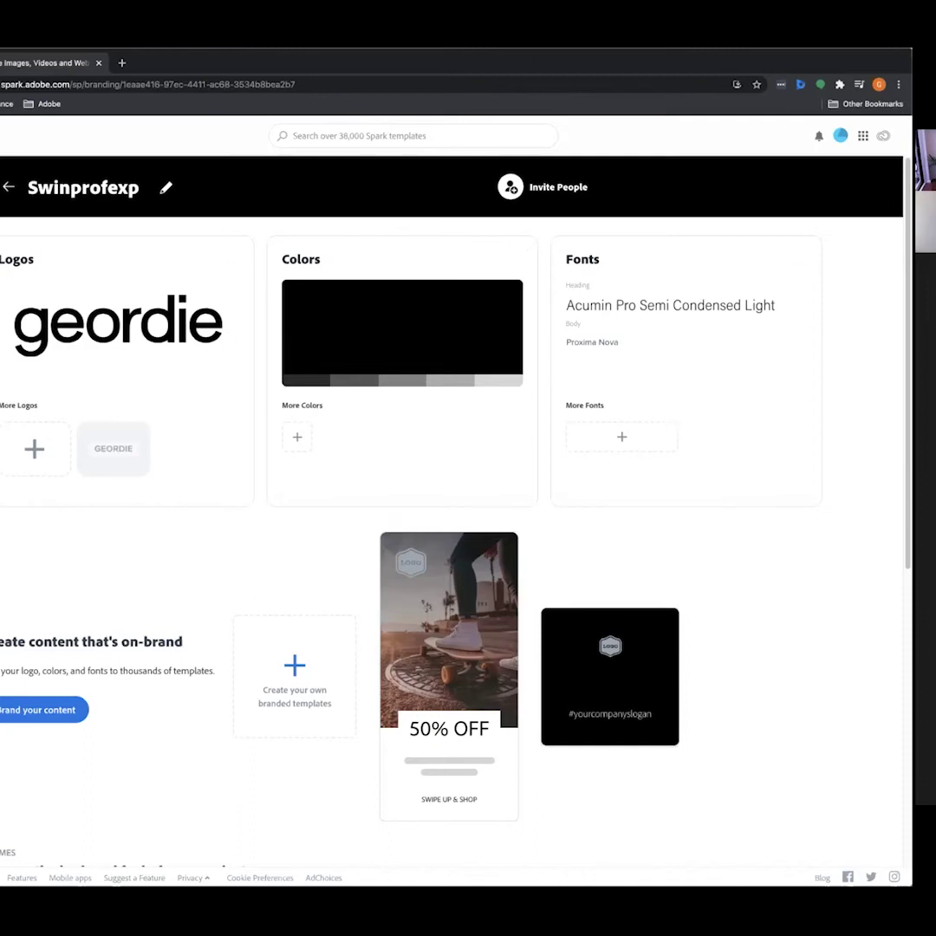
click(8, 187)
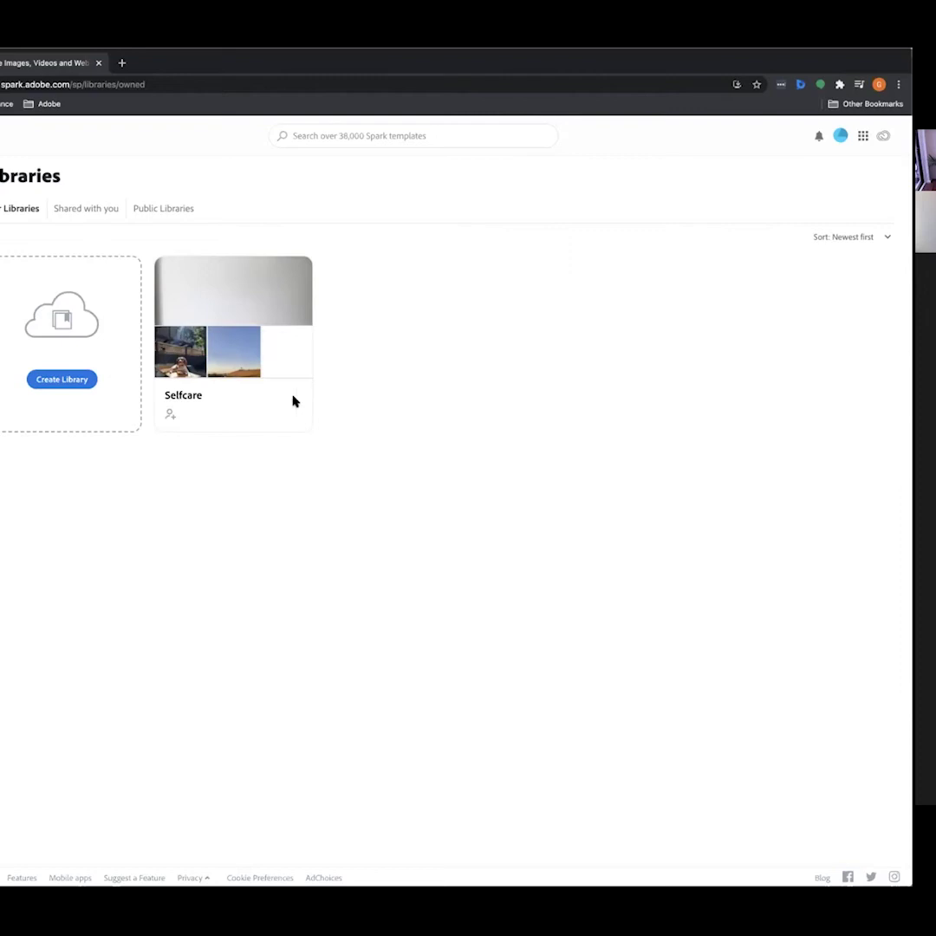
Preview each image asset in the Selfcare library and return to the libraries list
mouse_move(178, 389)
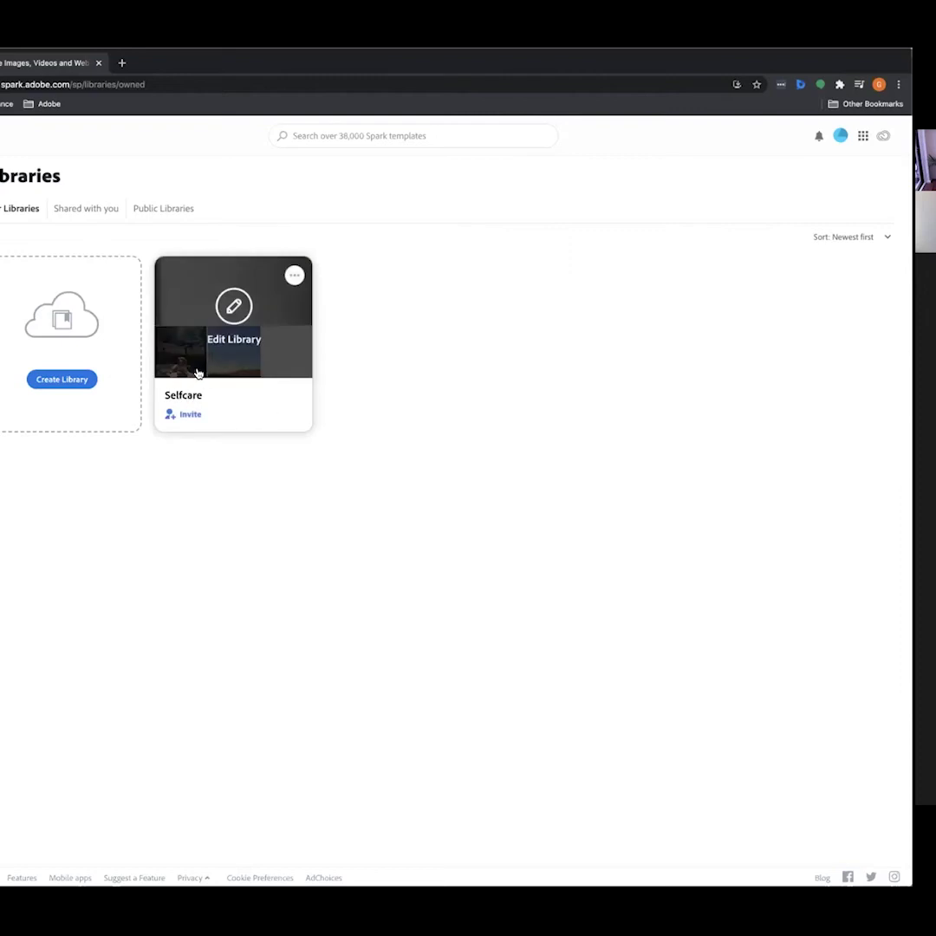
click(206, 371)
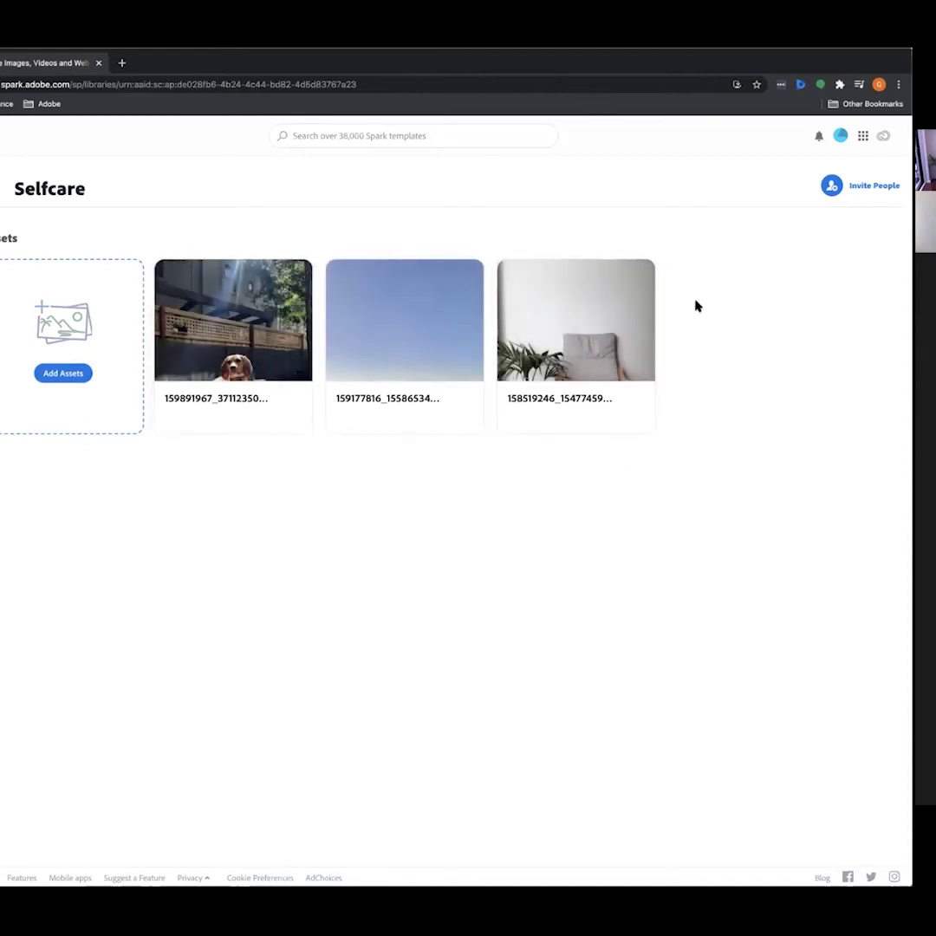
mouse_move(256, 280)
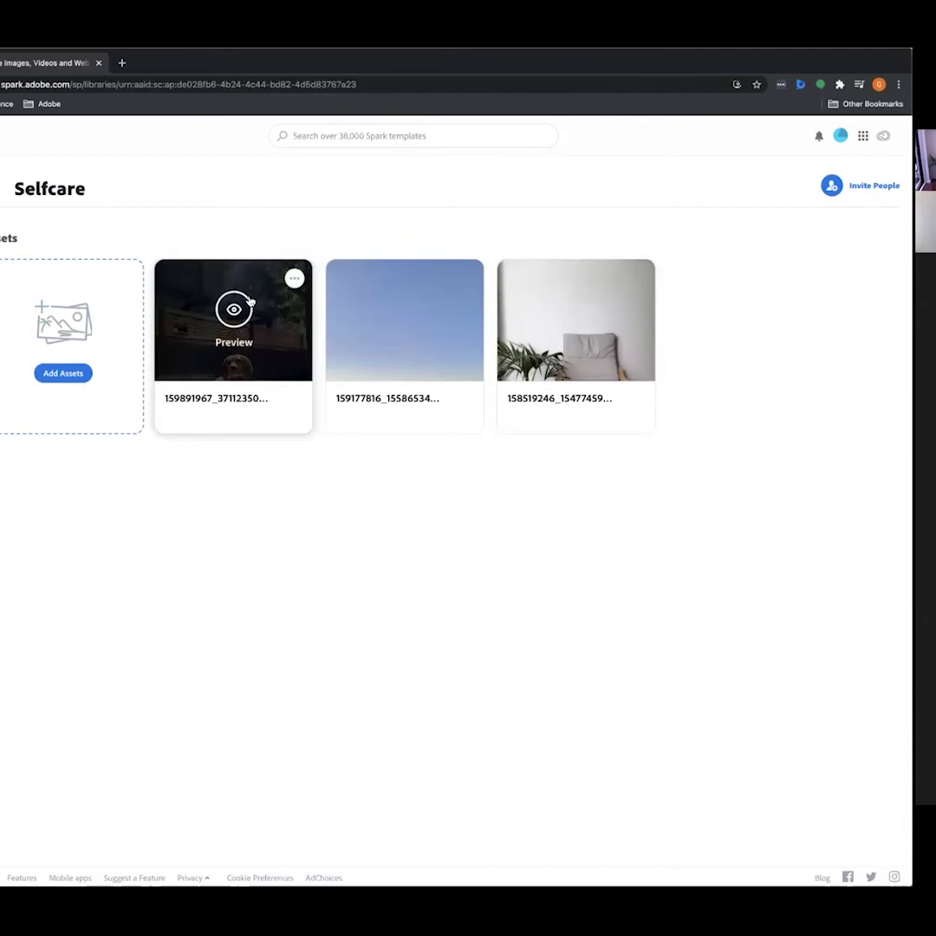
click(234, 312)
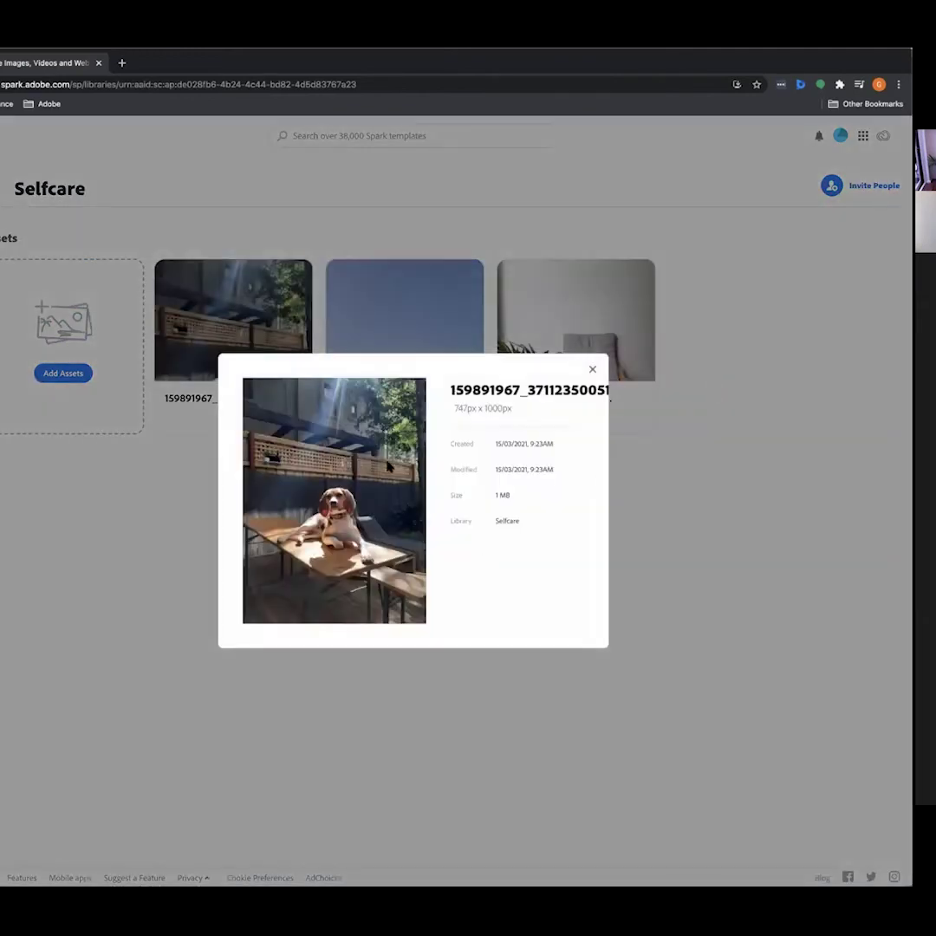
click(393, 324)
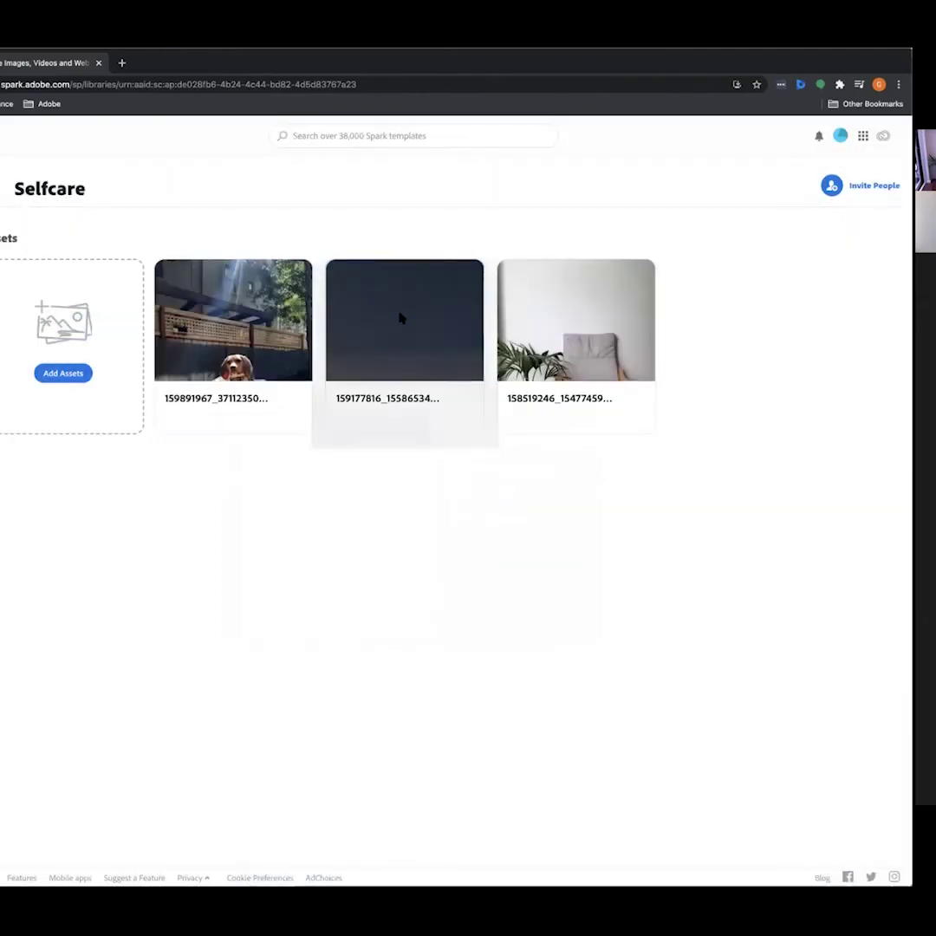
click(401, 318)
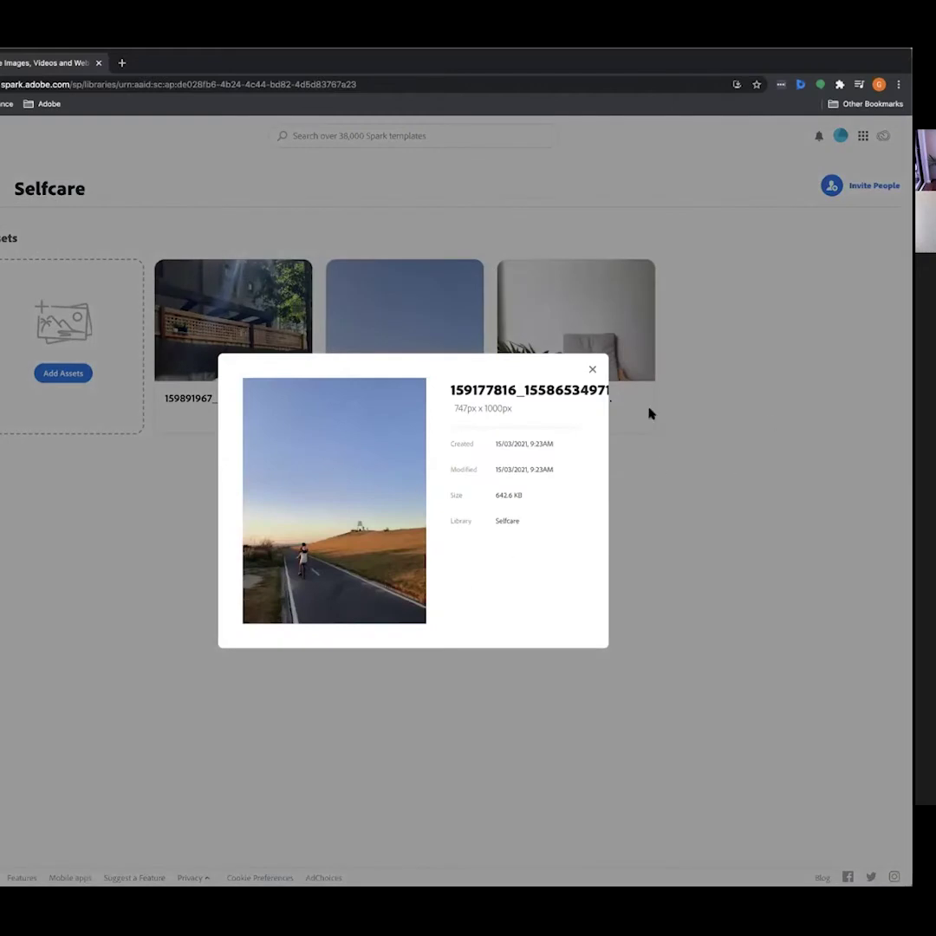
click(775, 356)
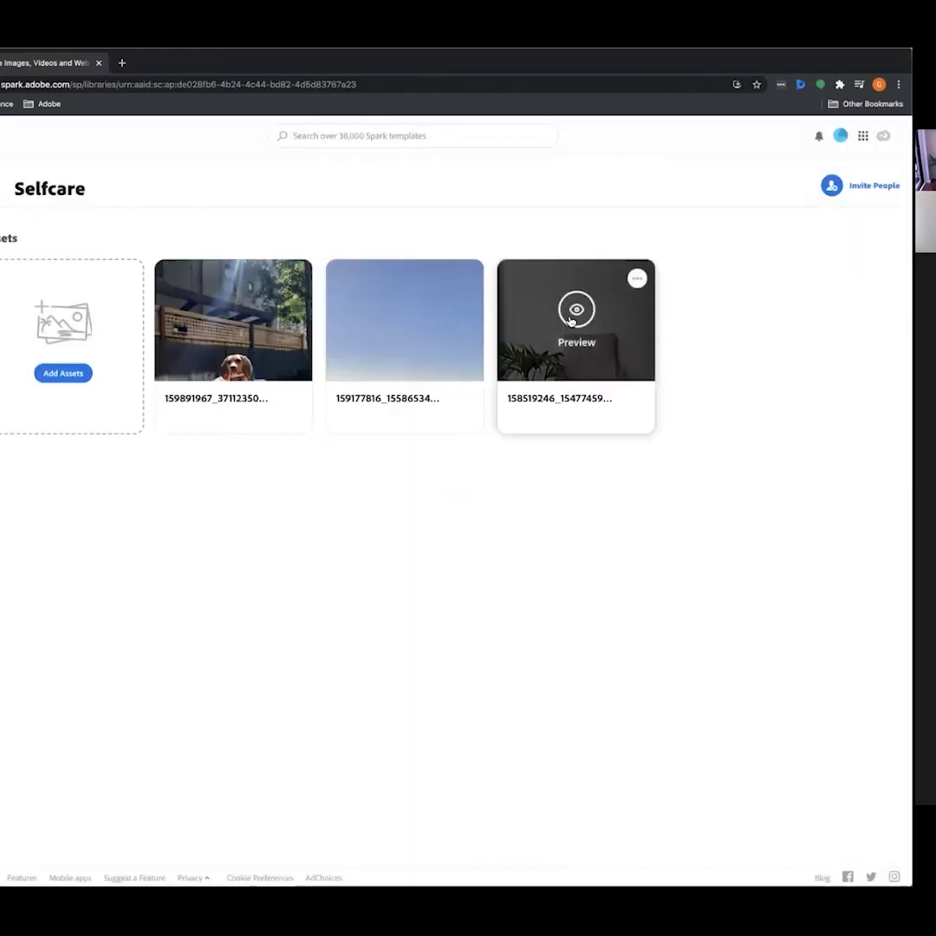
click(570, 321)
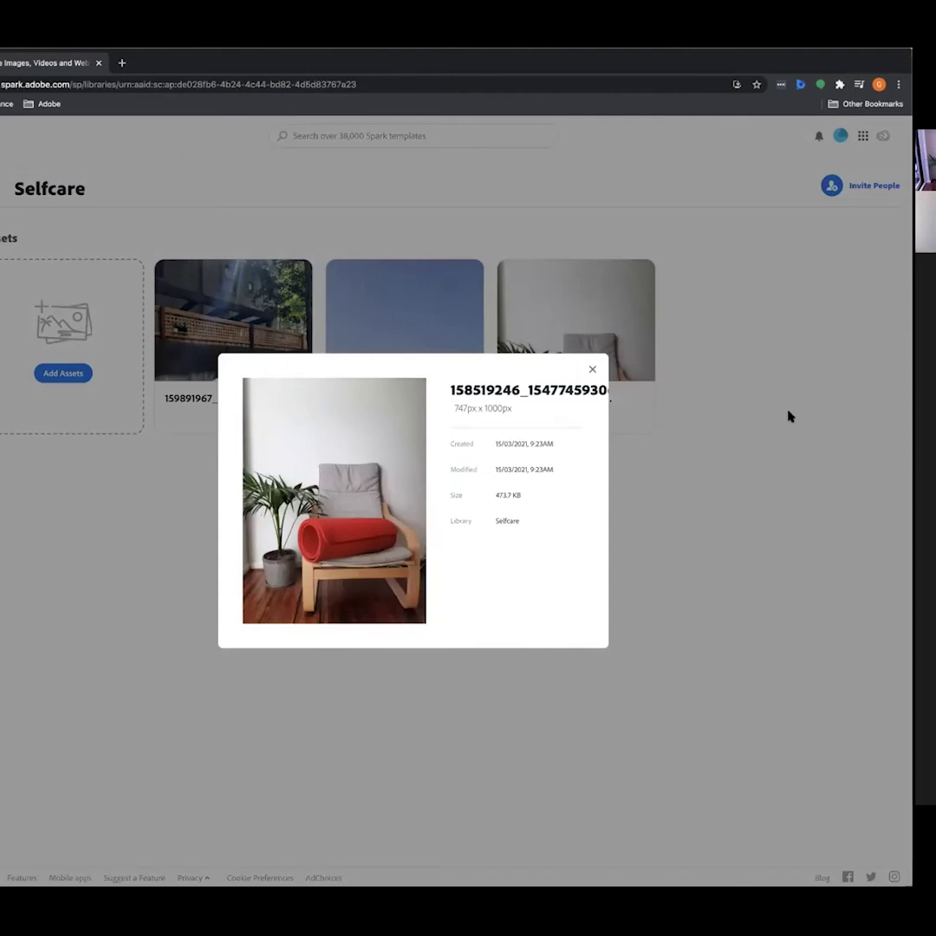
click(761, 347)
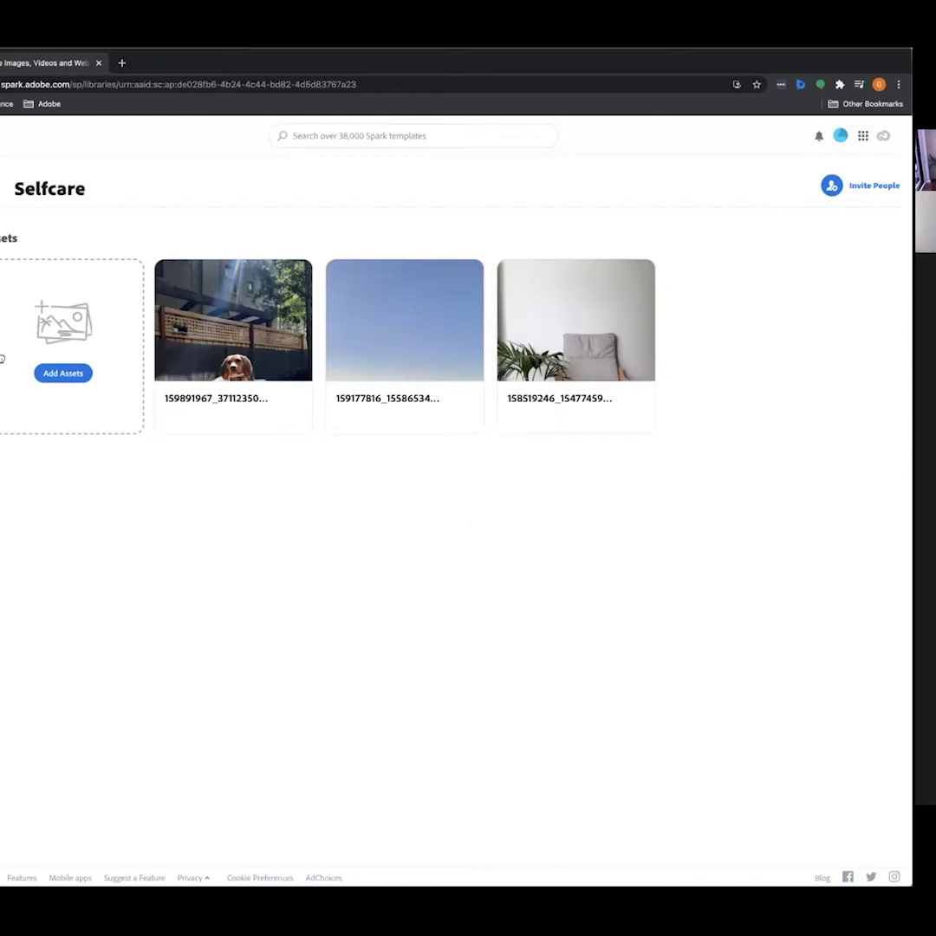
key(alt+Left)
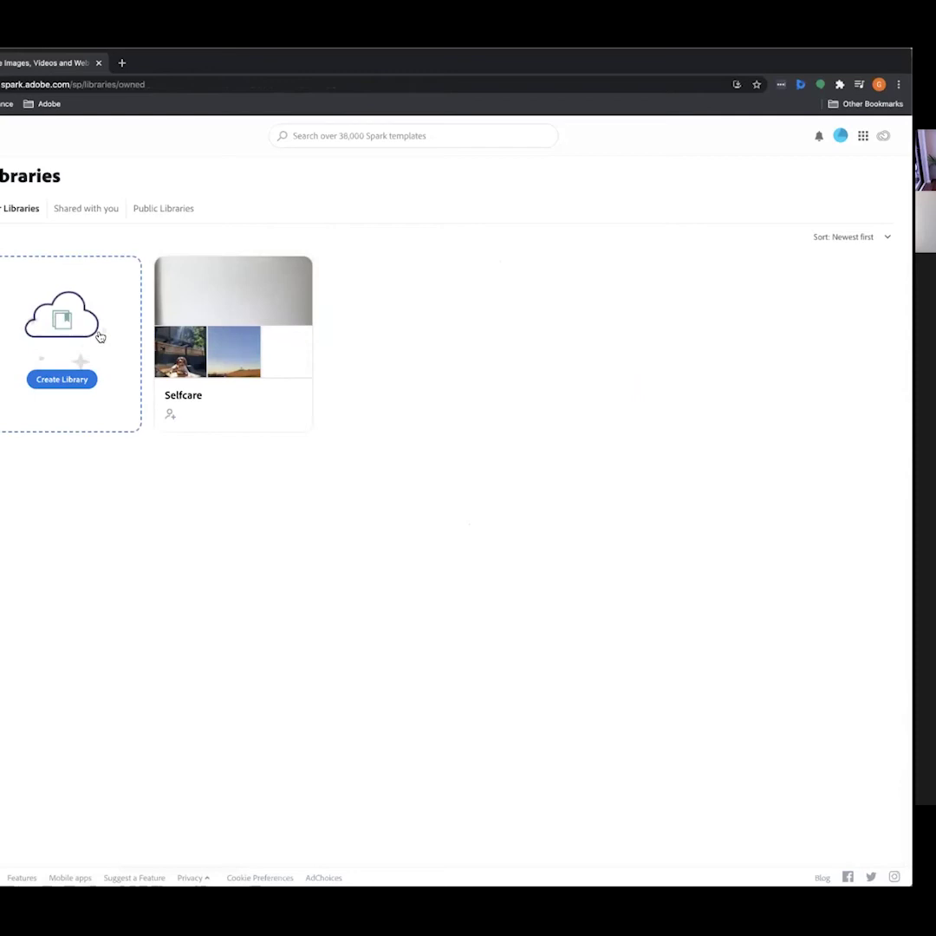
mouse_move(195, 403)
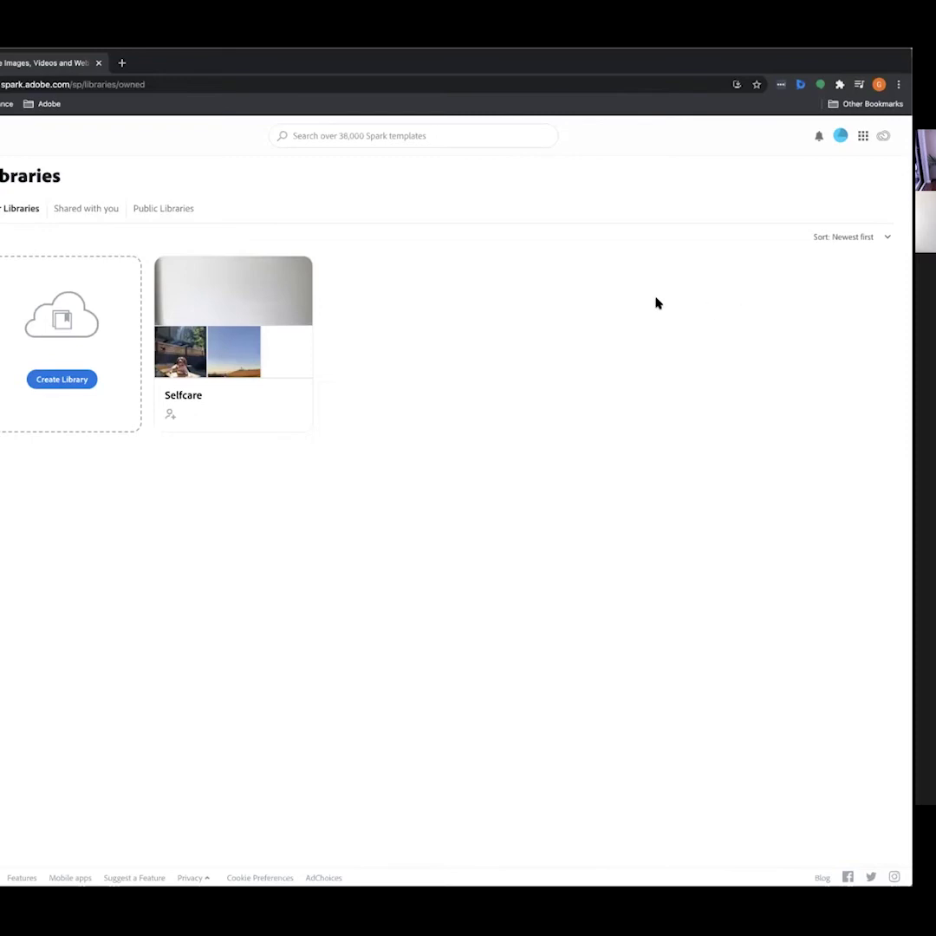
mouse_move(180, 313)
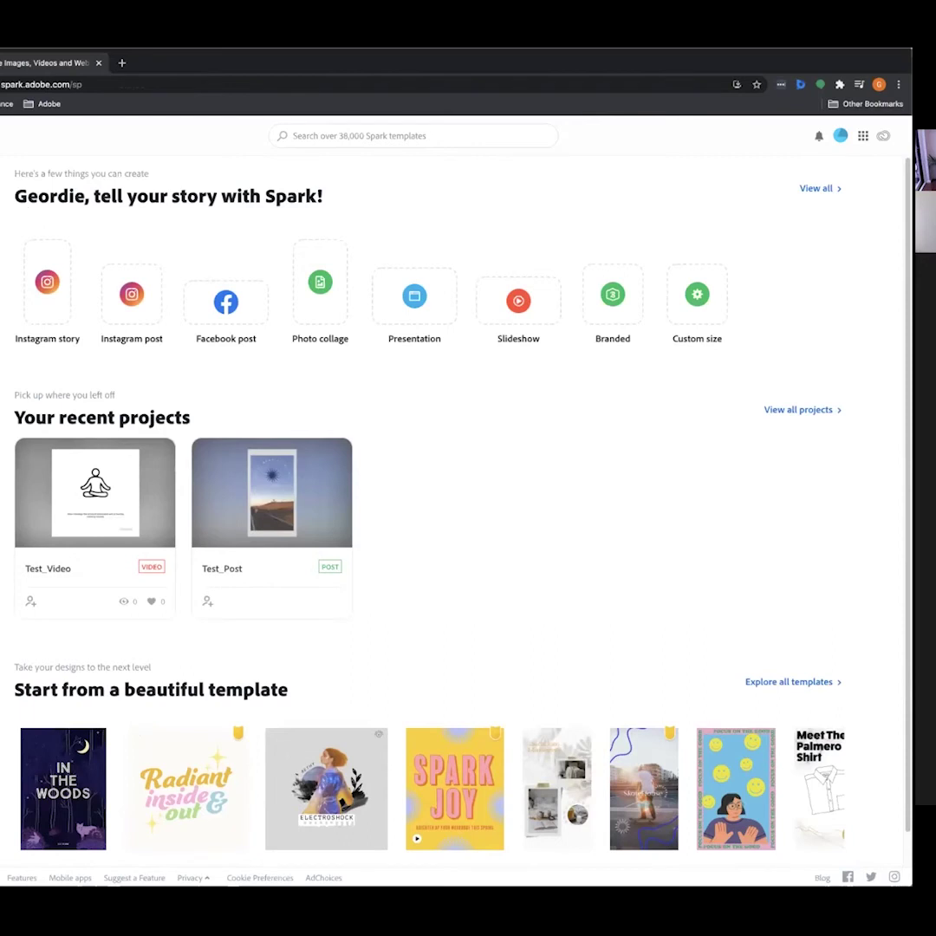
scroll(390, 424, down, 1)
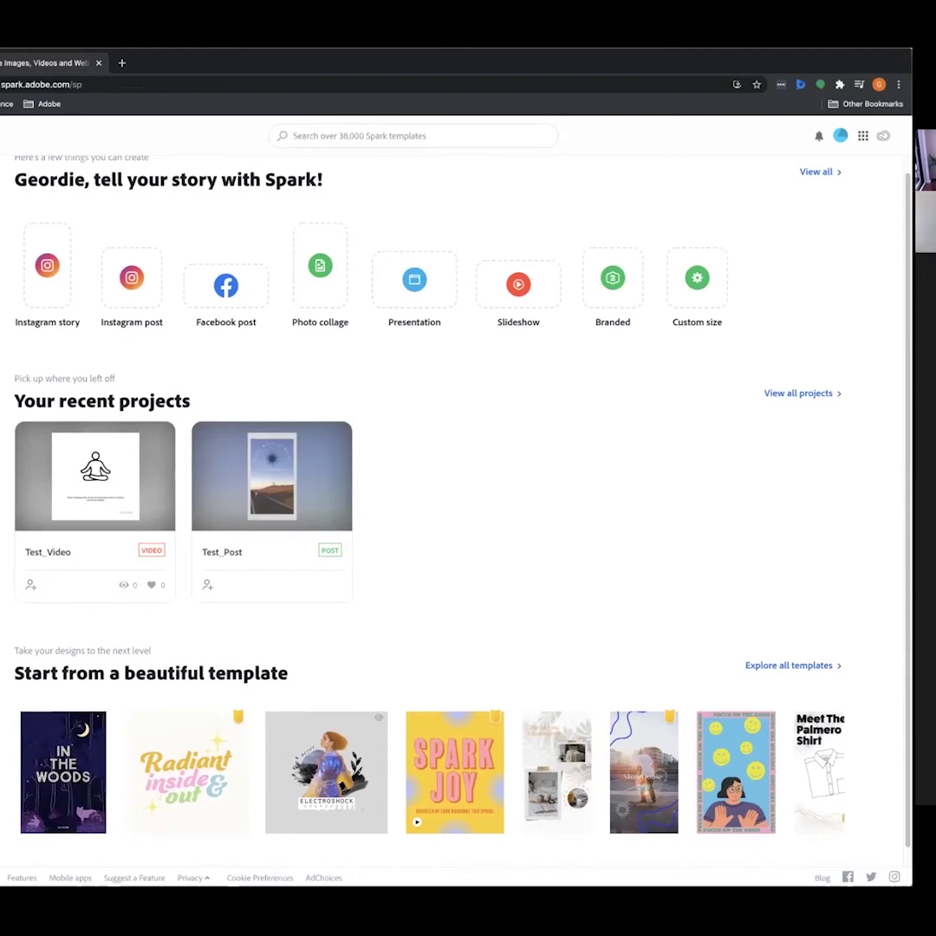
scroll(390, 425, up, 1)
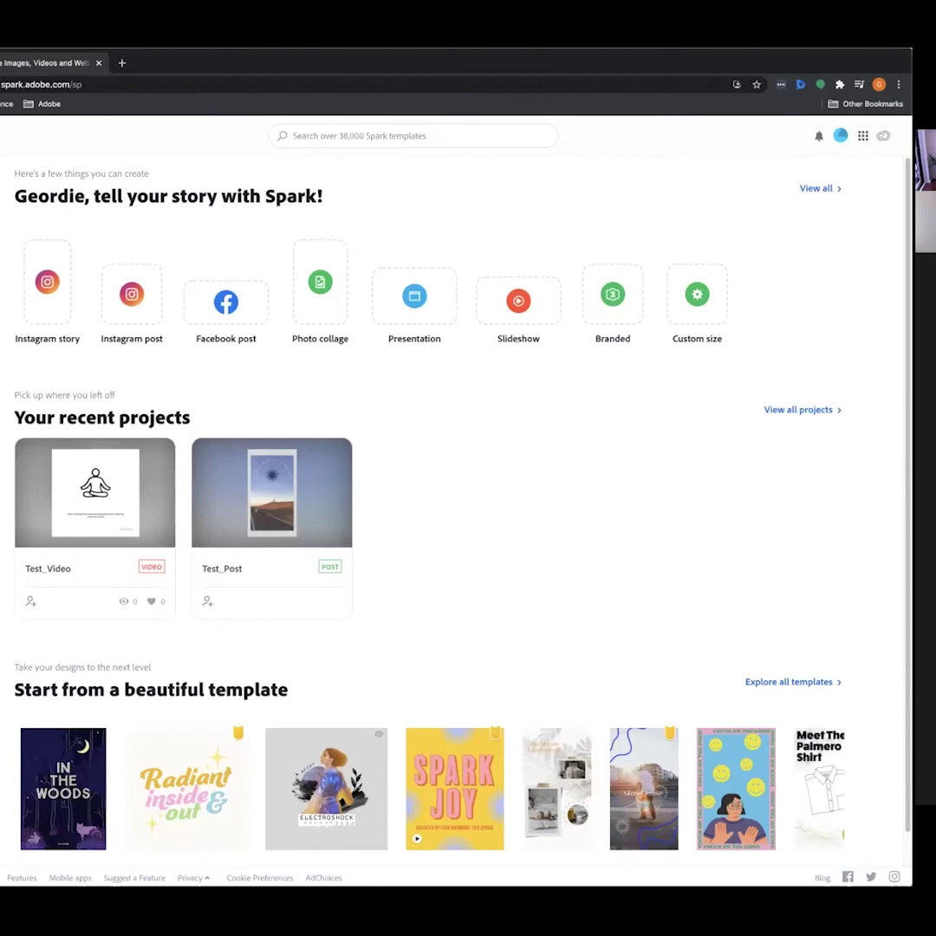
scroll(391, 425, down, 1)
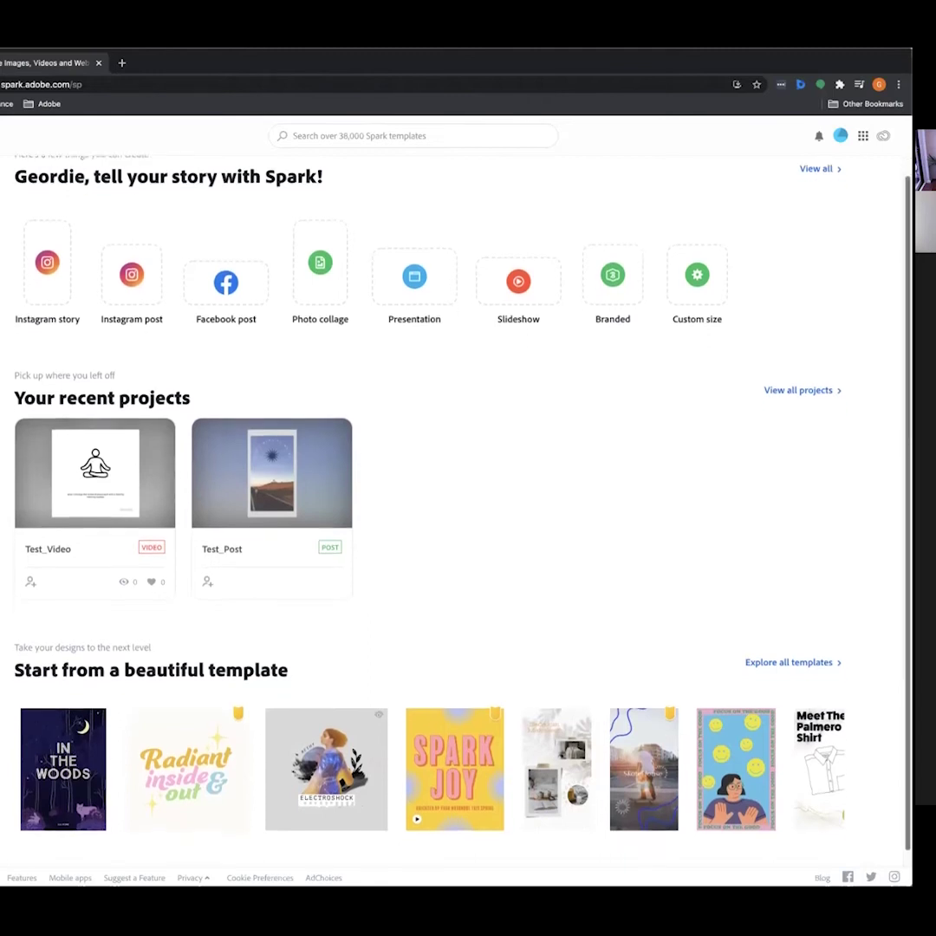
scroll(390, 425, up, 1)
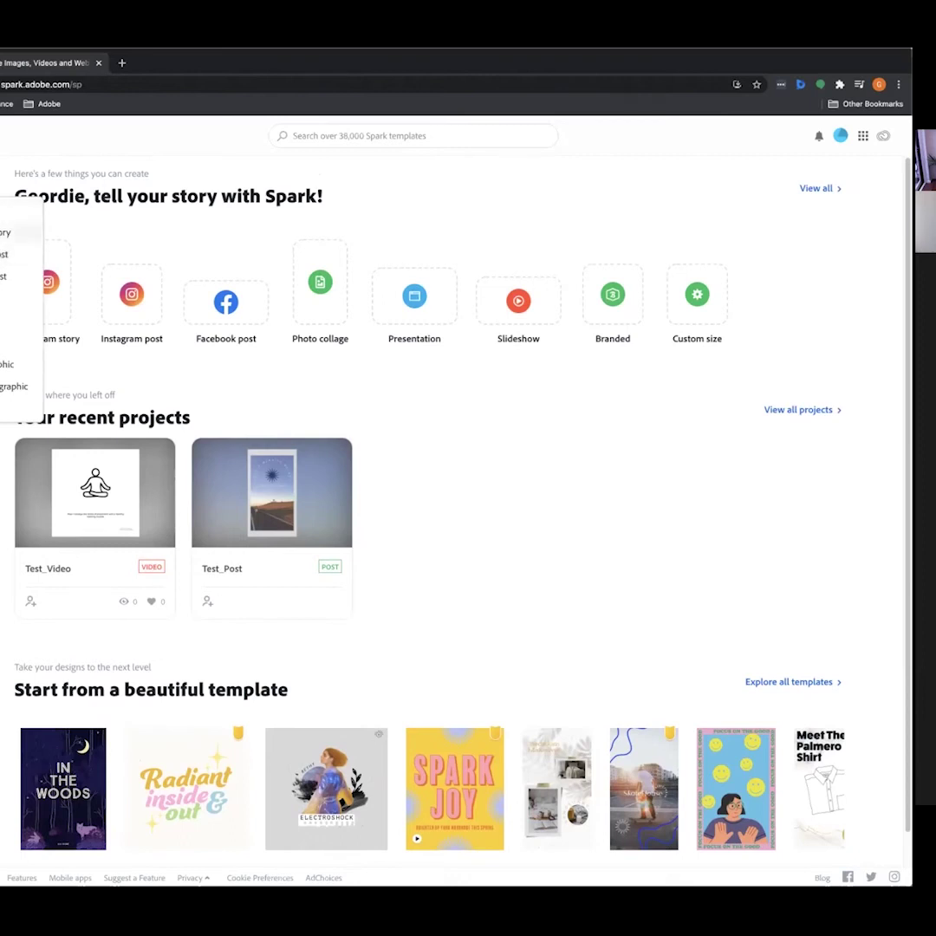
Create a blank Instagram story project, discarding the first empty one without saving, and leave the resize options closed
click(6, 232)
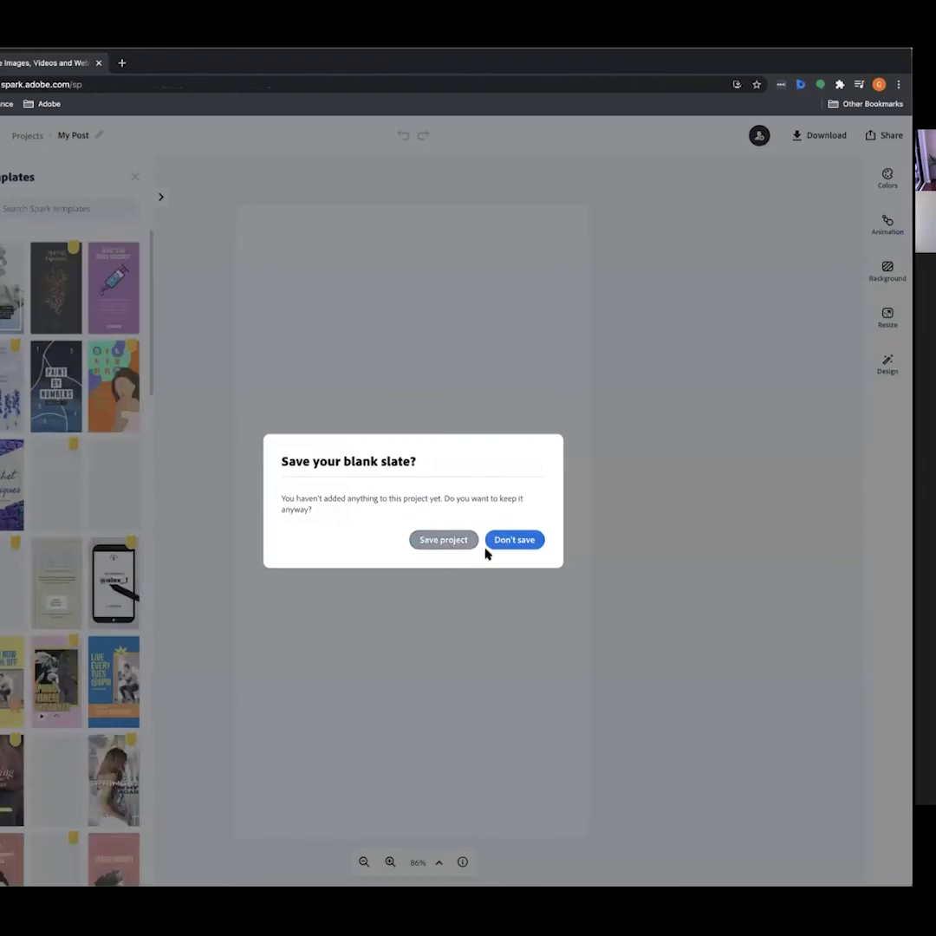
click(514, 540)
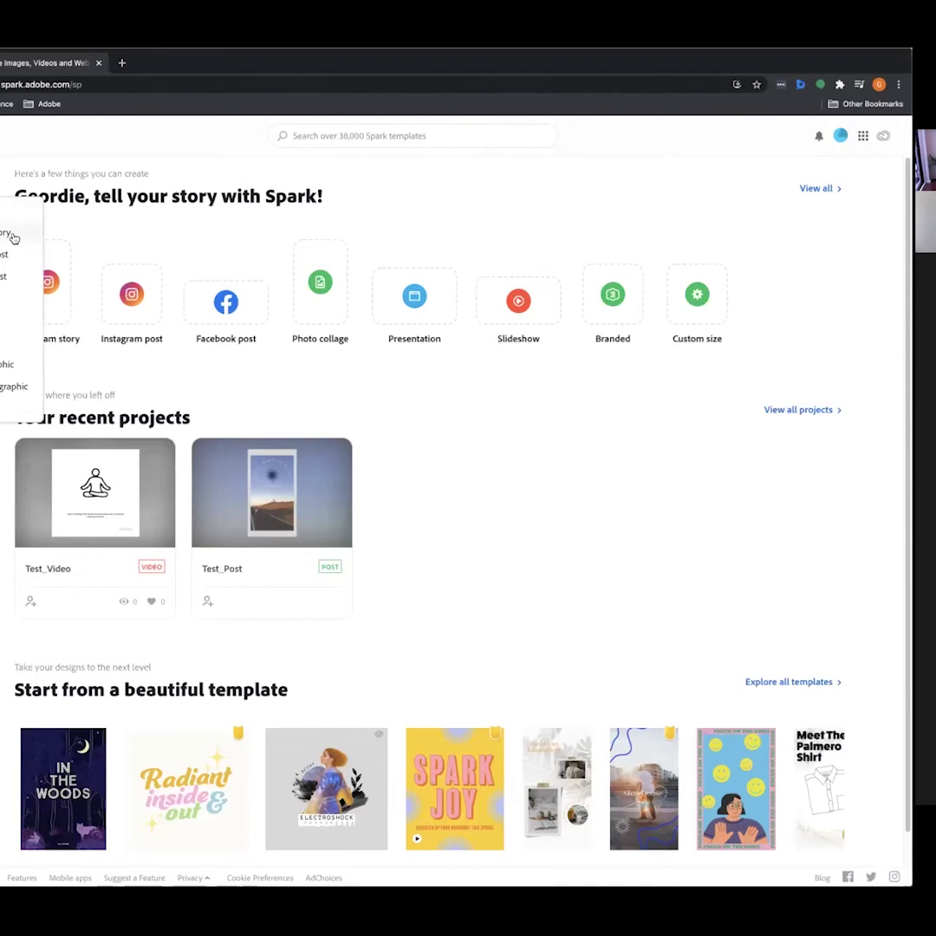
click(13, 235)
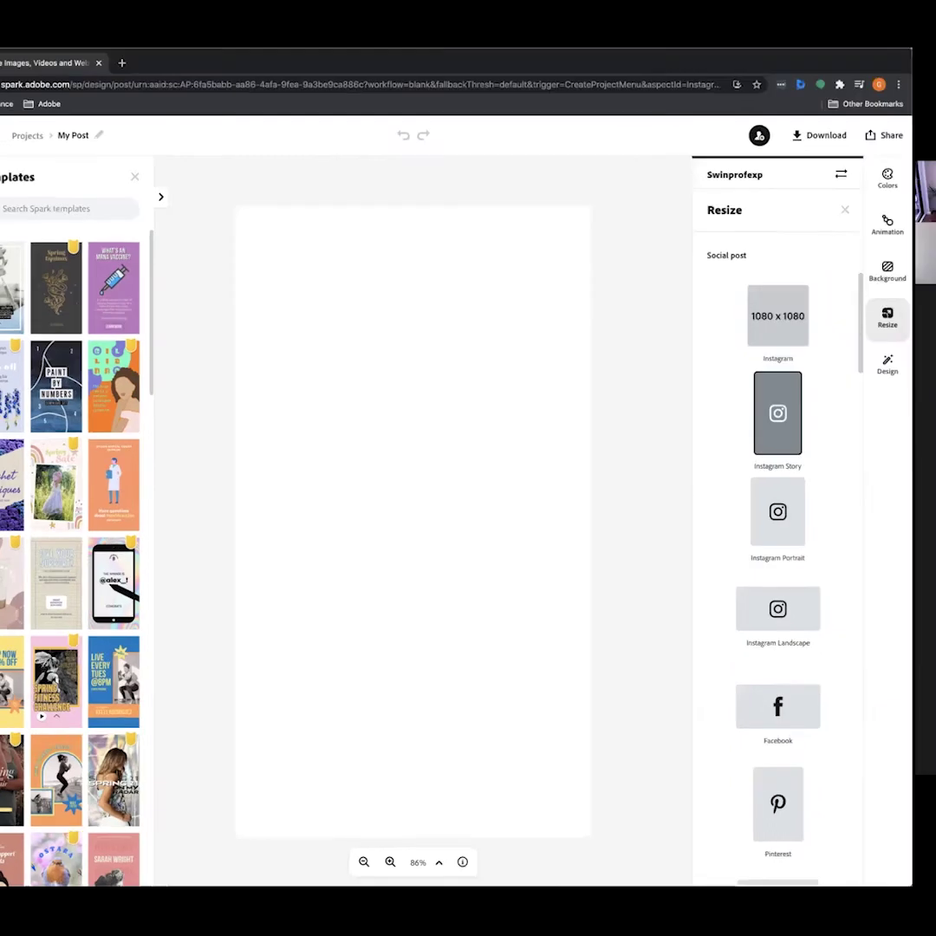
key(Escape)
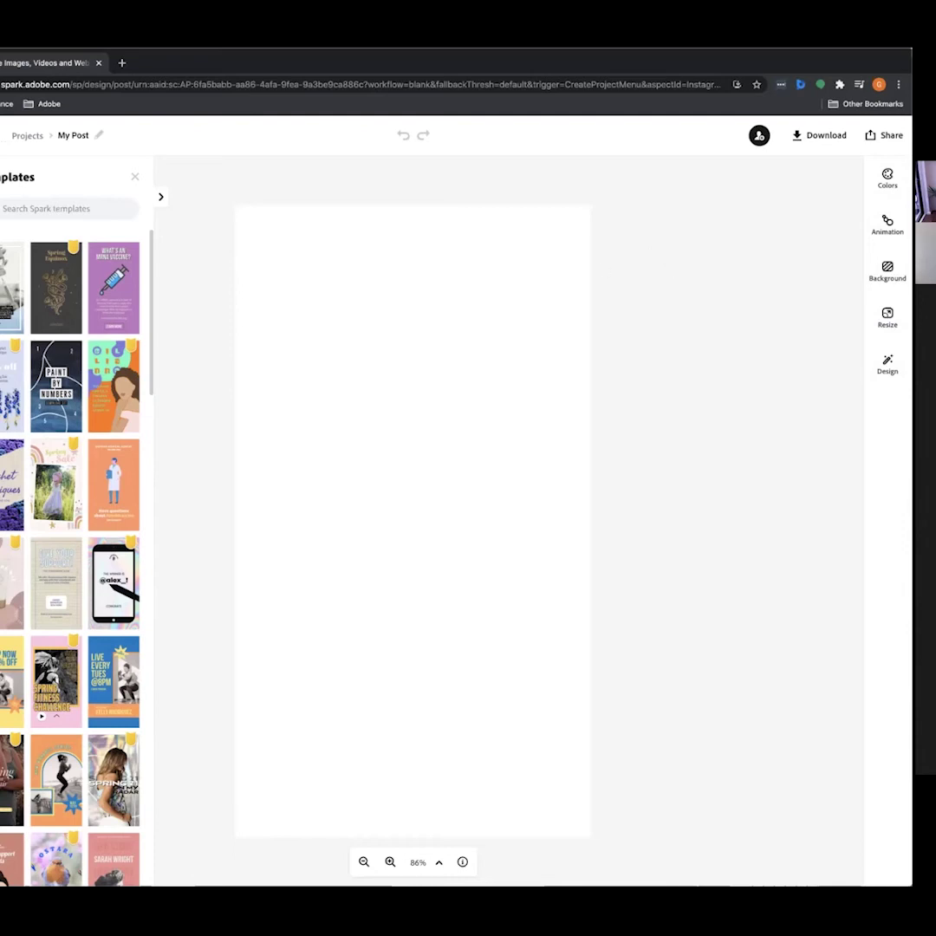
Add the photo of the cyclist on the road from the Selfcare library to the blank story
drag(150, 238, 155, 260)
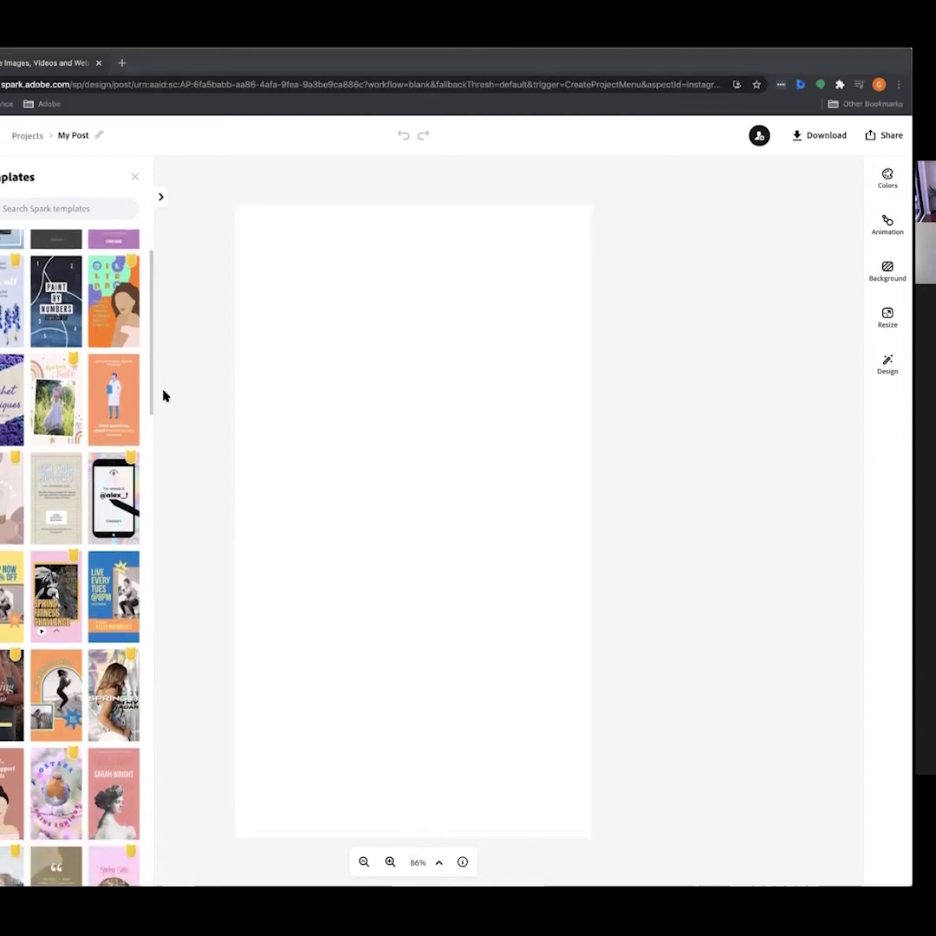
drag(149, 404, 190, 336)
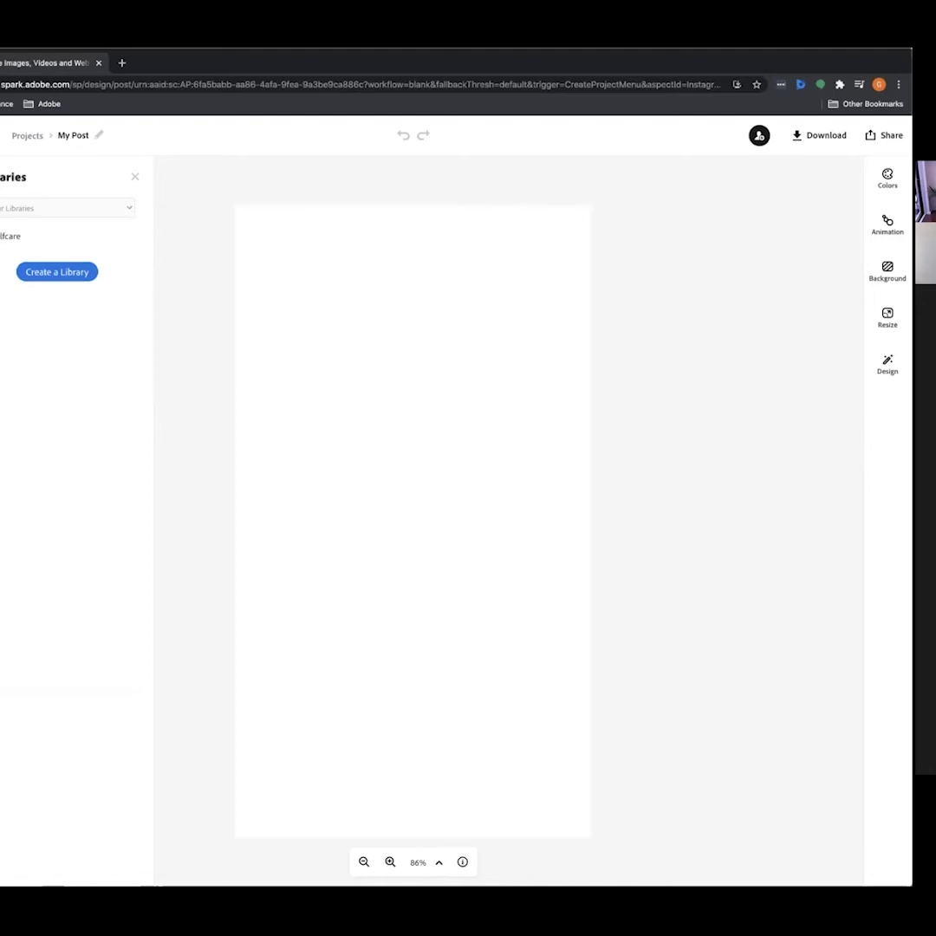
click(10, 238)
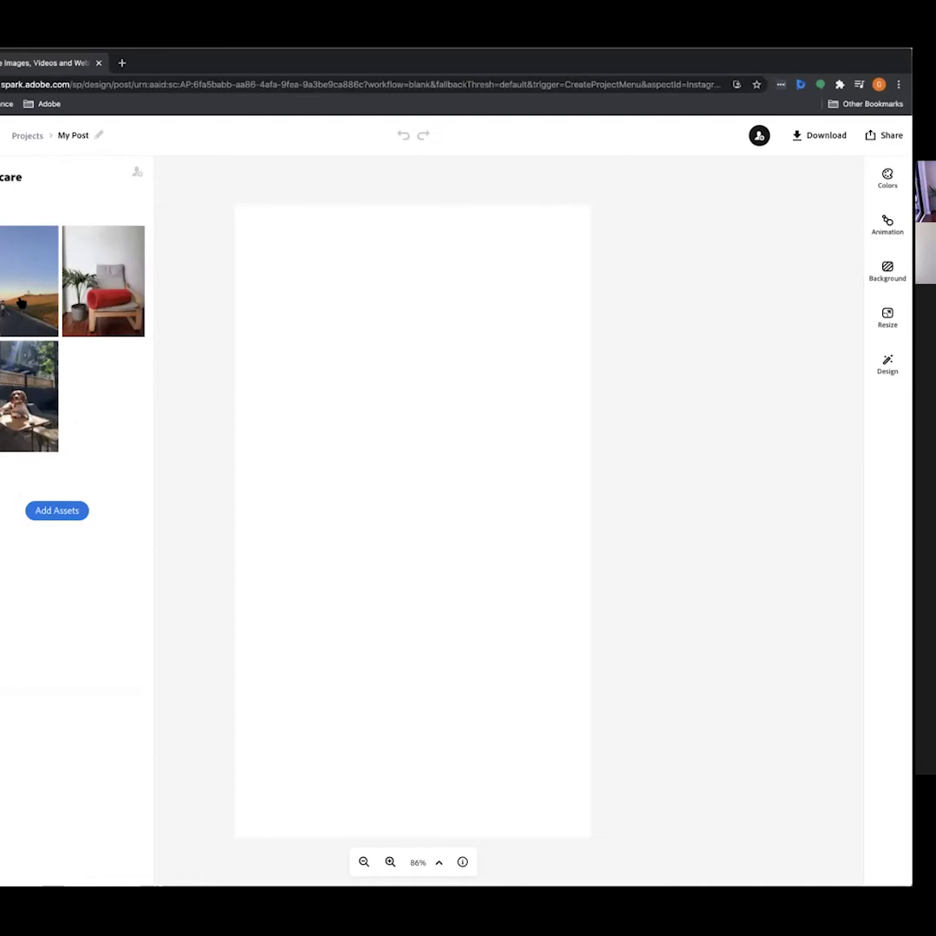
click(21, 303)
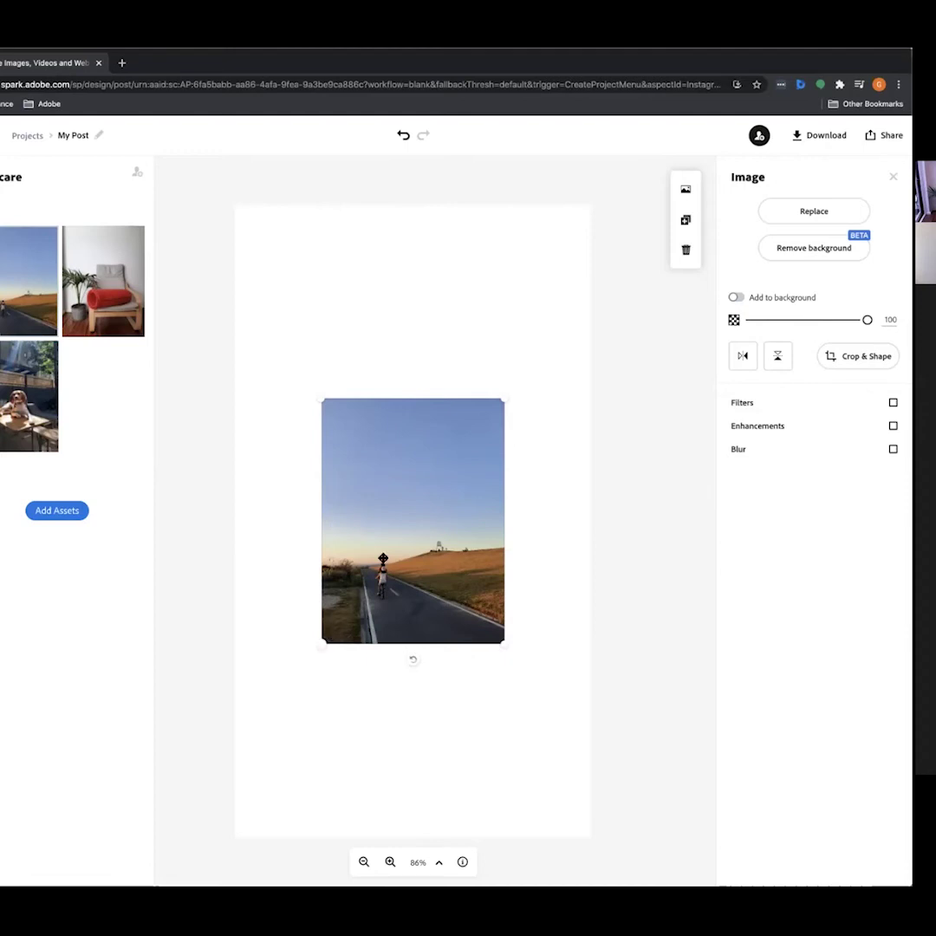
Enlarge the cyclist photo to cover the whole story canvas and position it so the road and hill fill the frame
drag(512, 646, 673, 828)
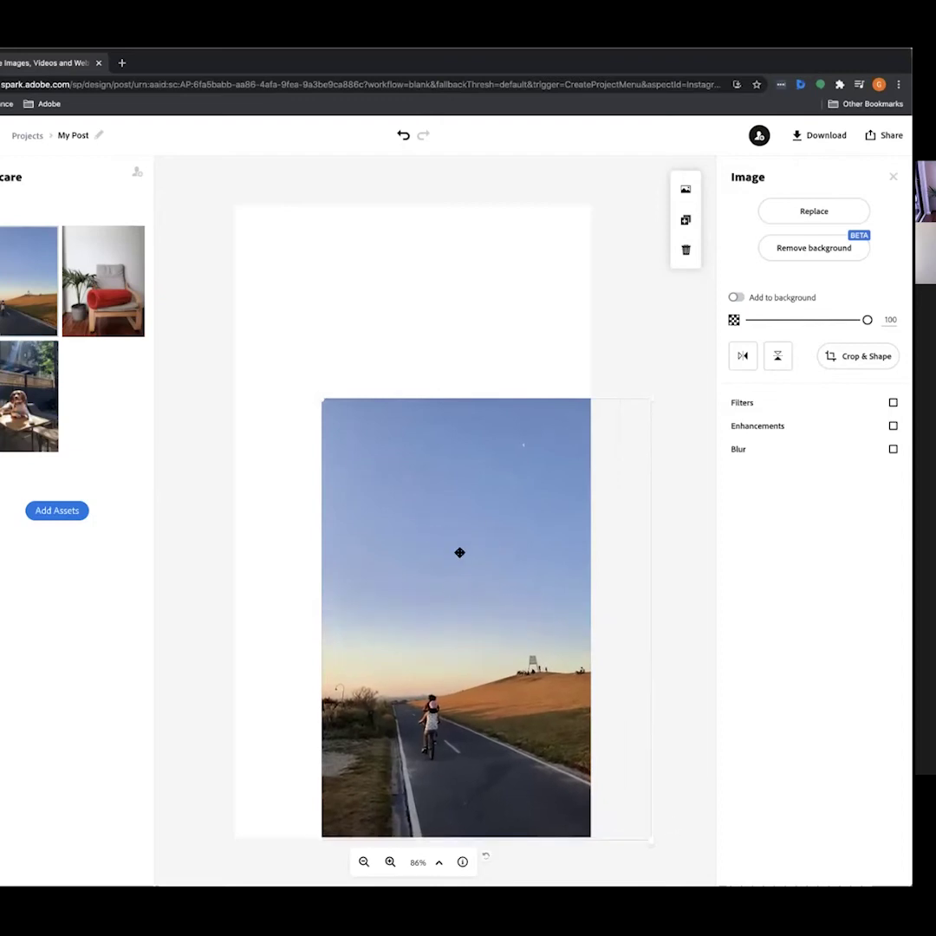
drag(465, 569, 359, 383)
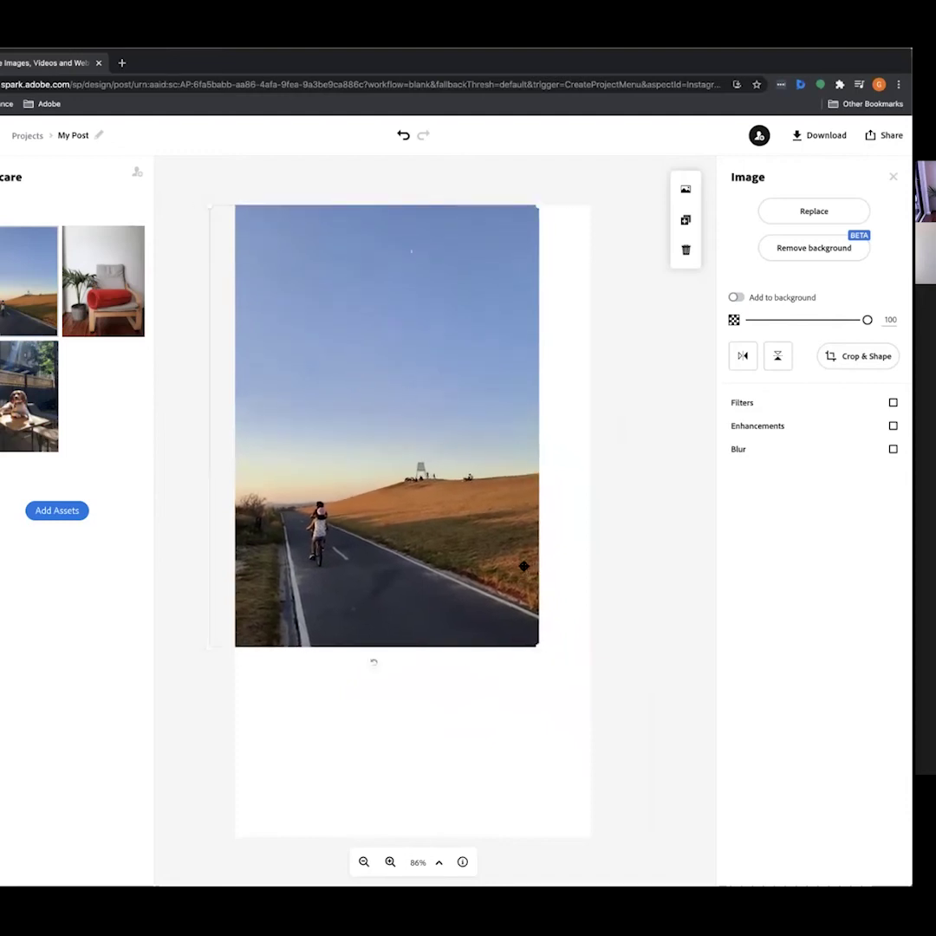
drag(536, 640, 690, 836)
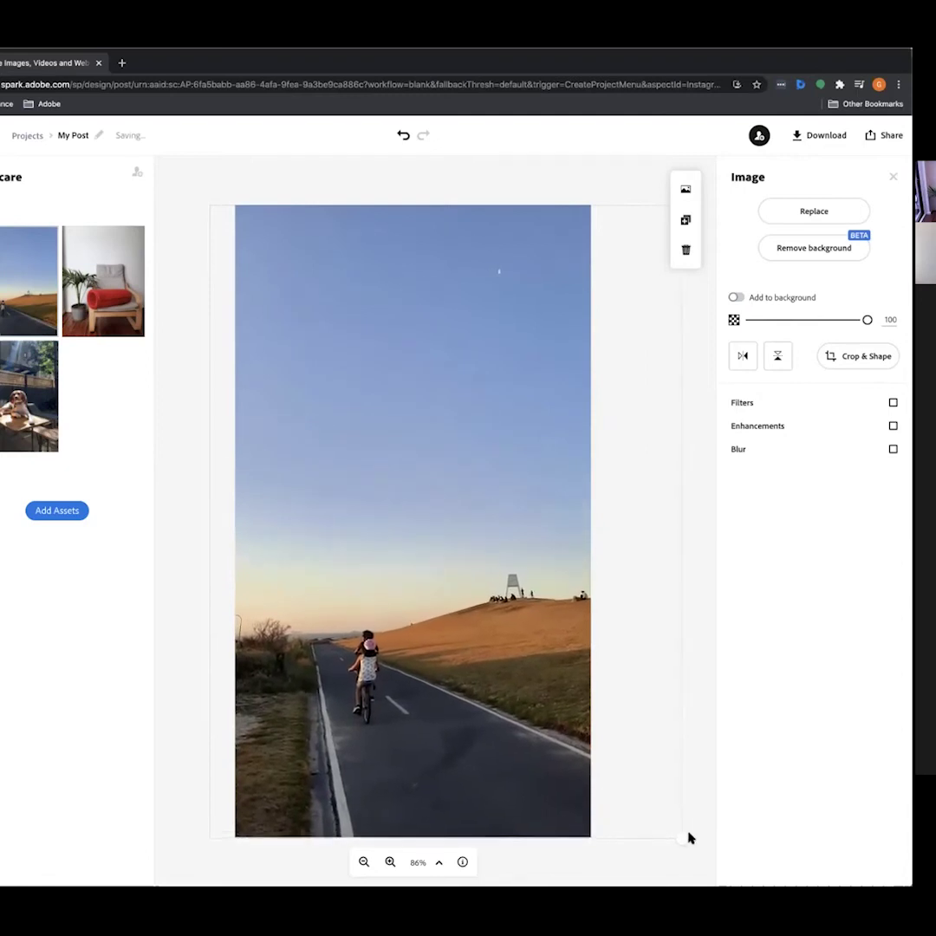
drag(531, 678, 489, 673)
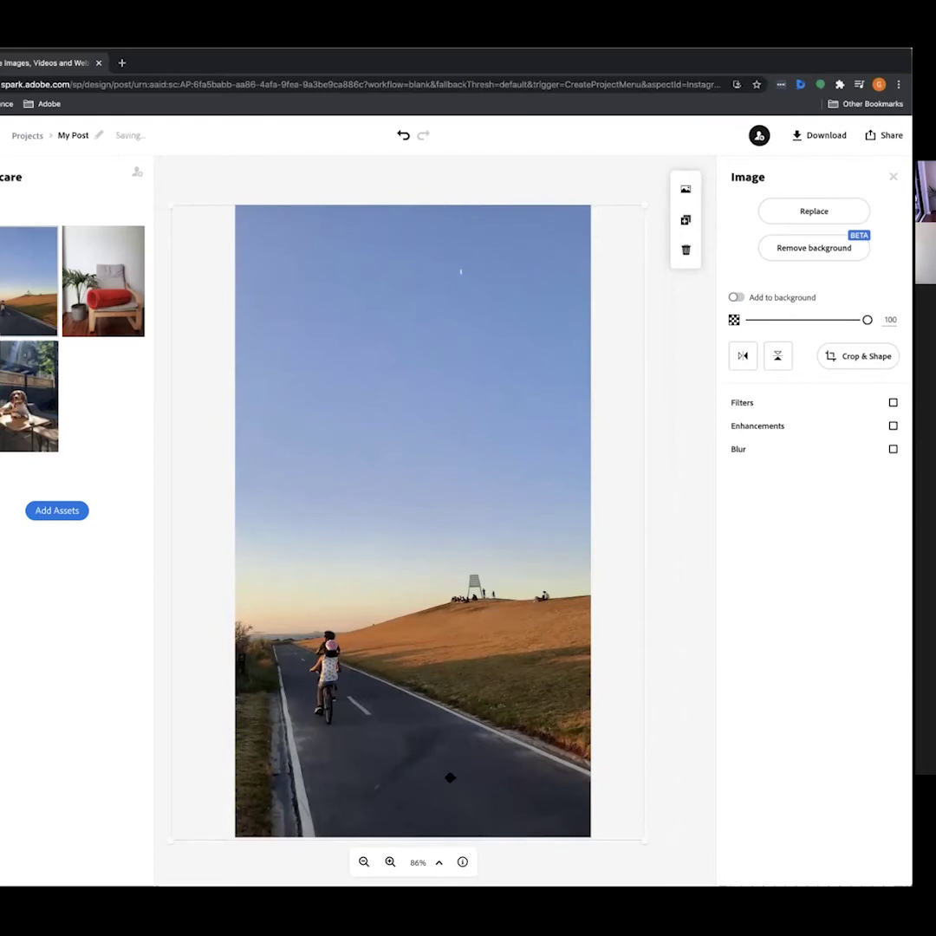
click(548, 186)
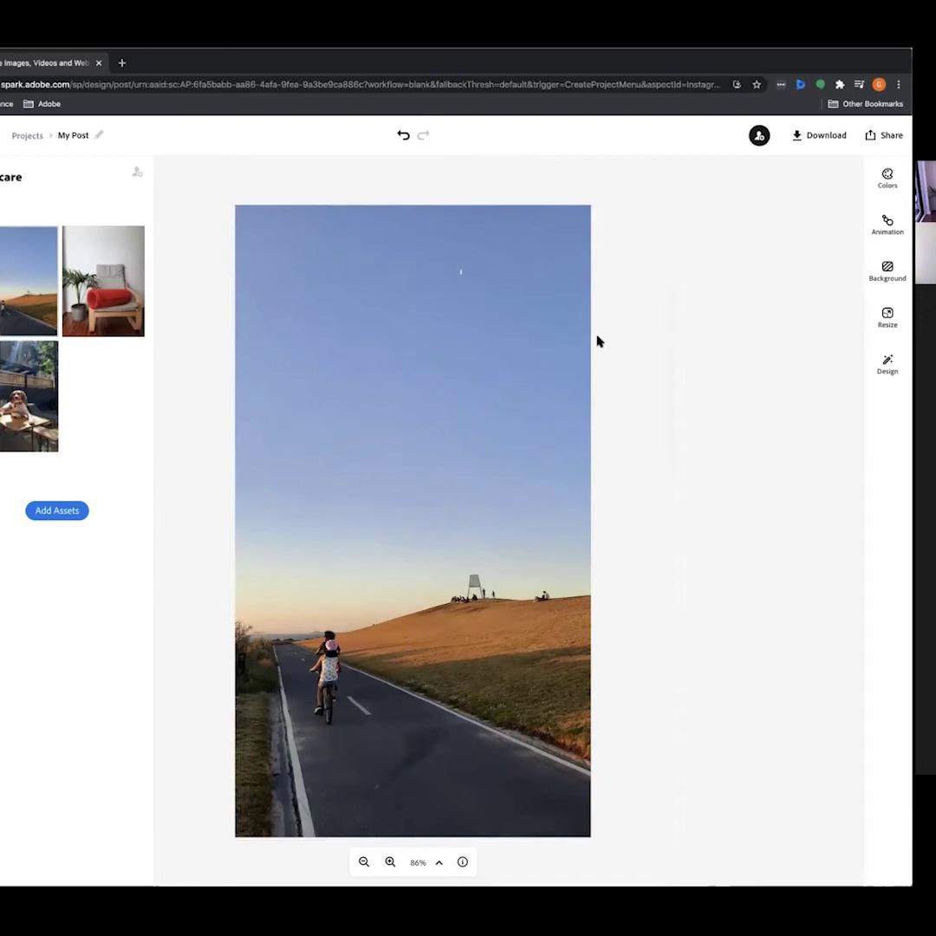
click(466, 357)
right_click(466, 368)
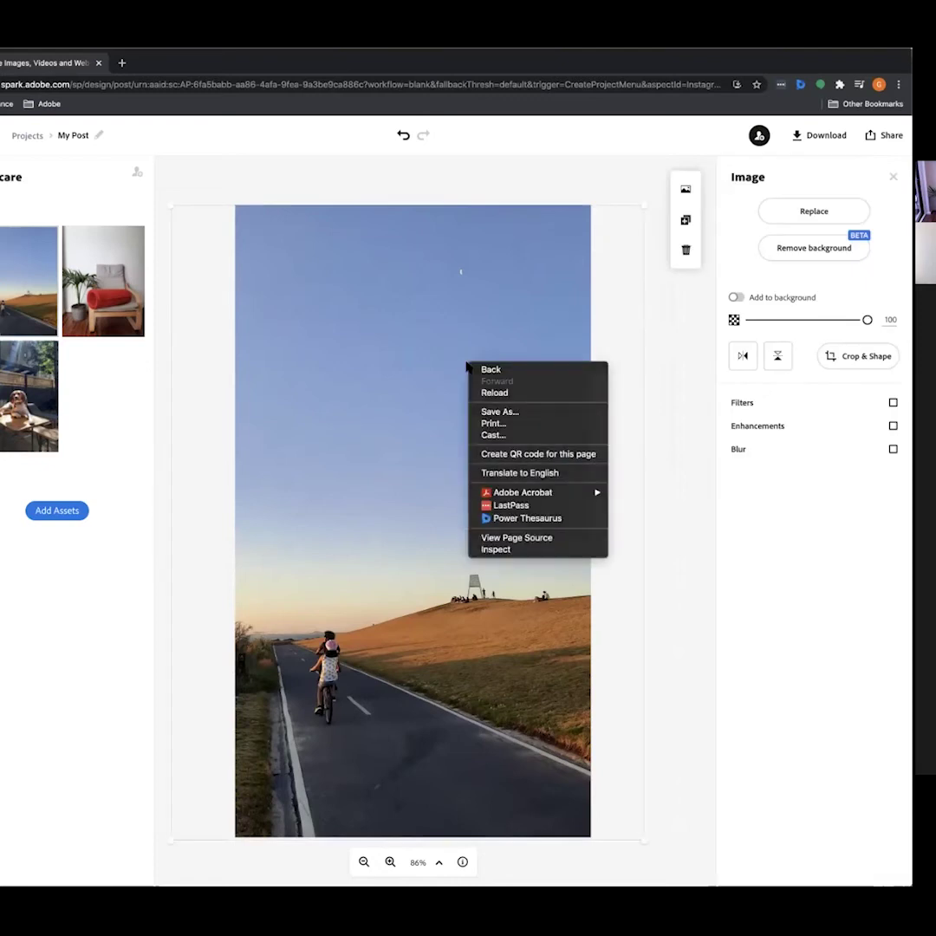
key(Escape)
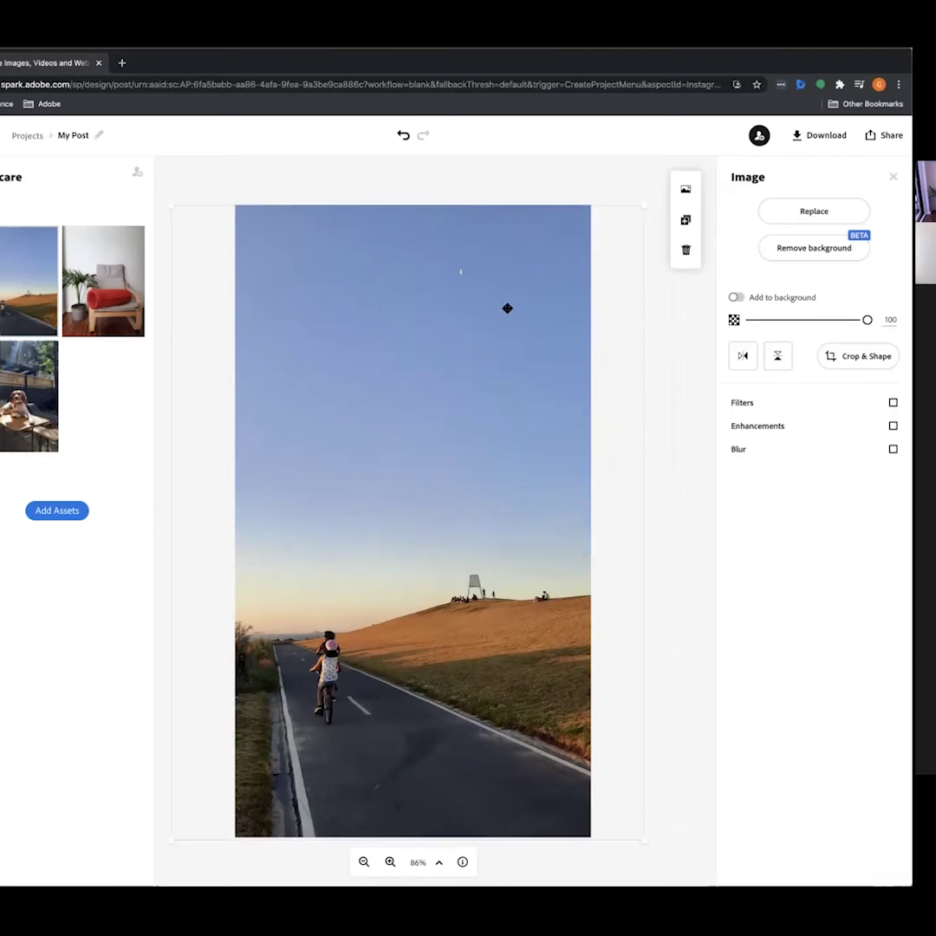
click(572, 189)
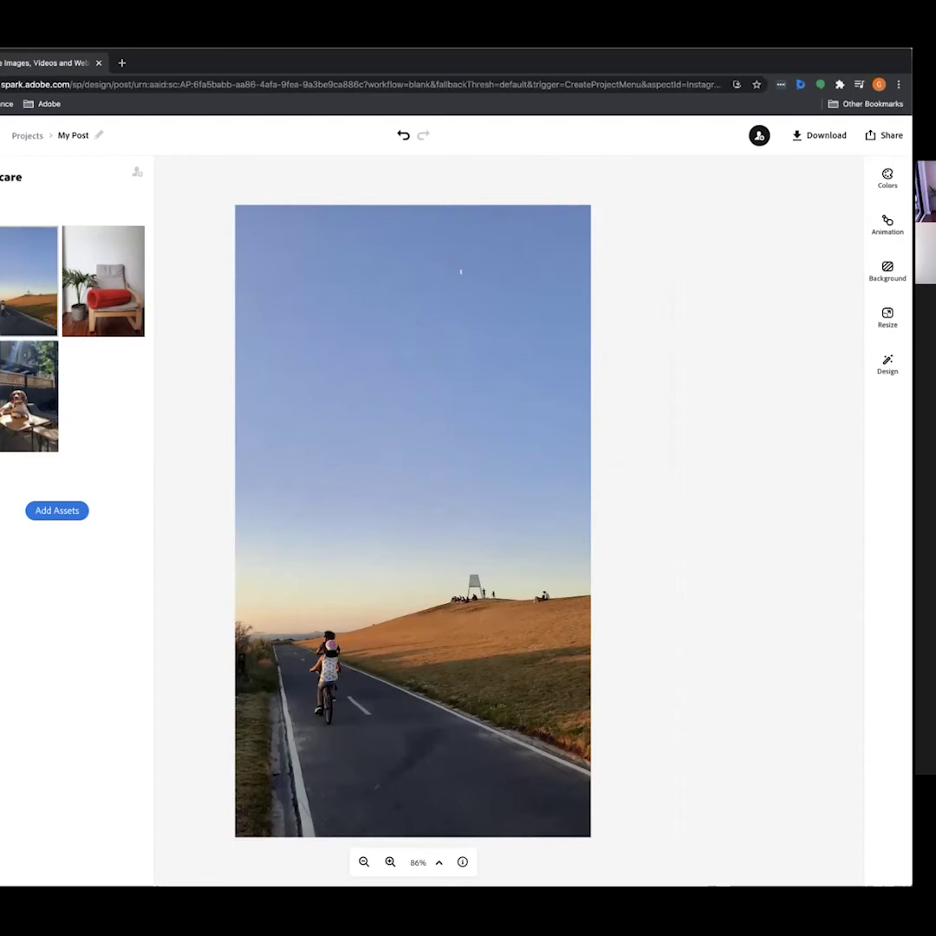
Add the arched "HANDMADE IN CALIFORNIA" text template and place it horizontally centered in the sky near the top of the photo
key(t)
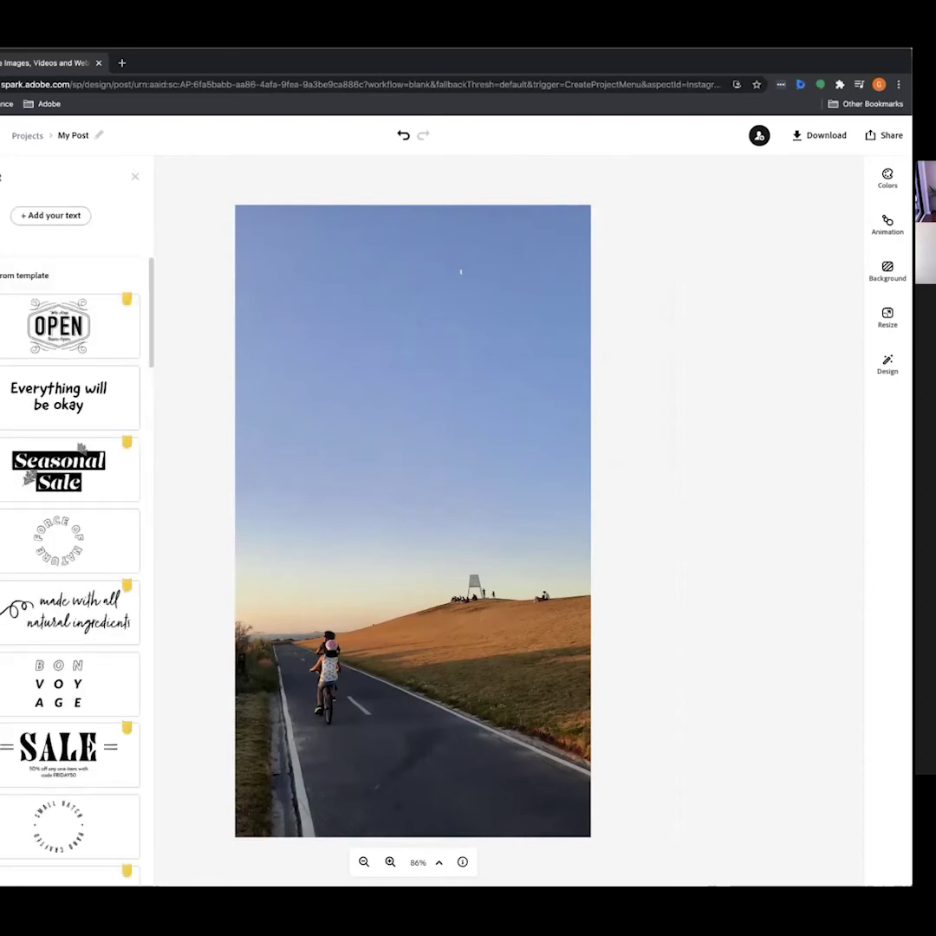
drag(151, 272, 147, 383)
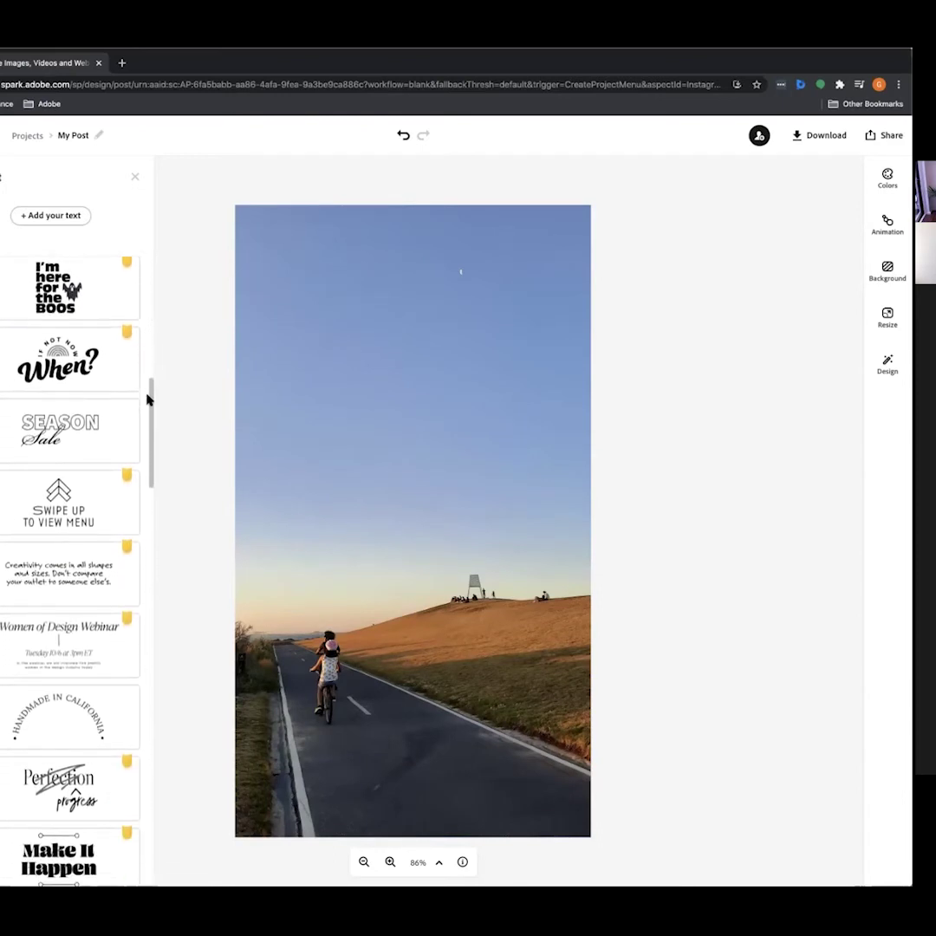
drag(147, 432, 149, 453)
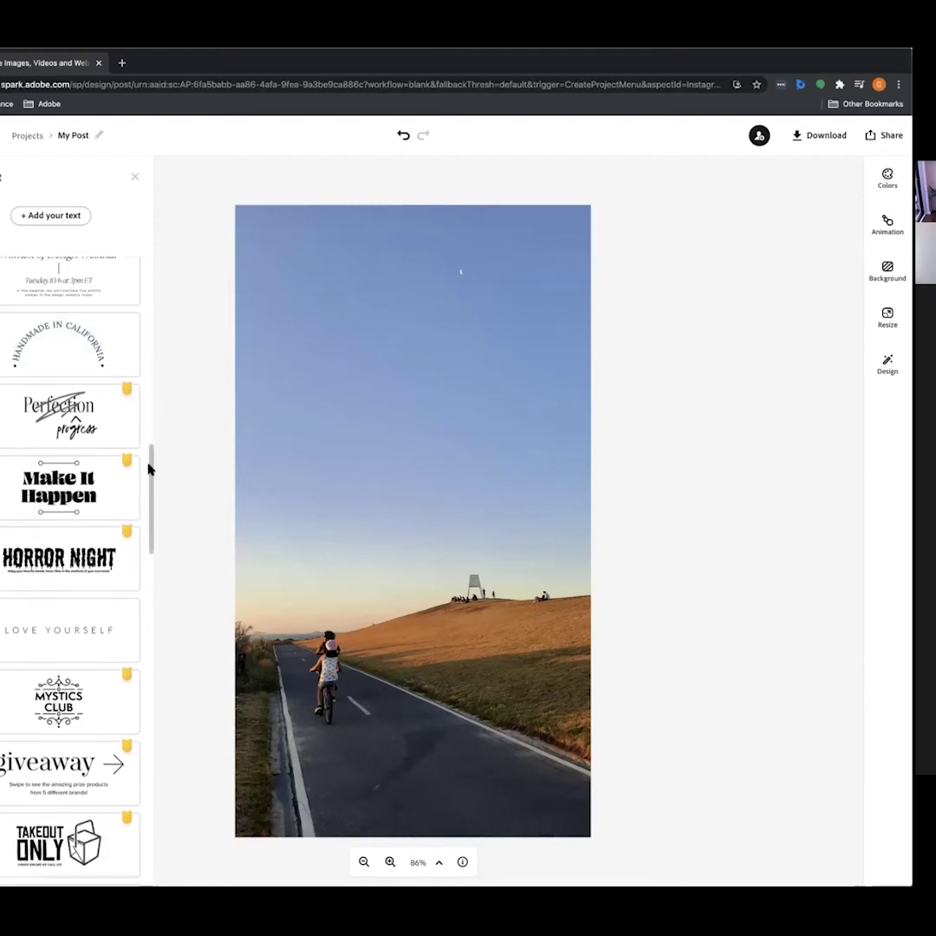
drag(153, 484, 155, 424)
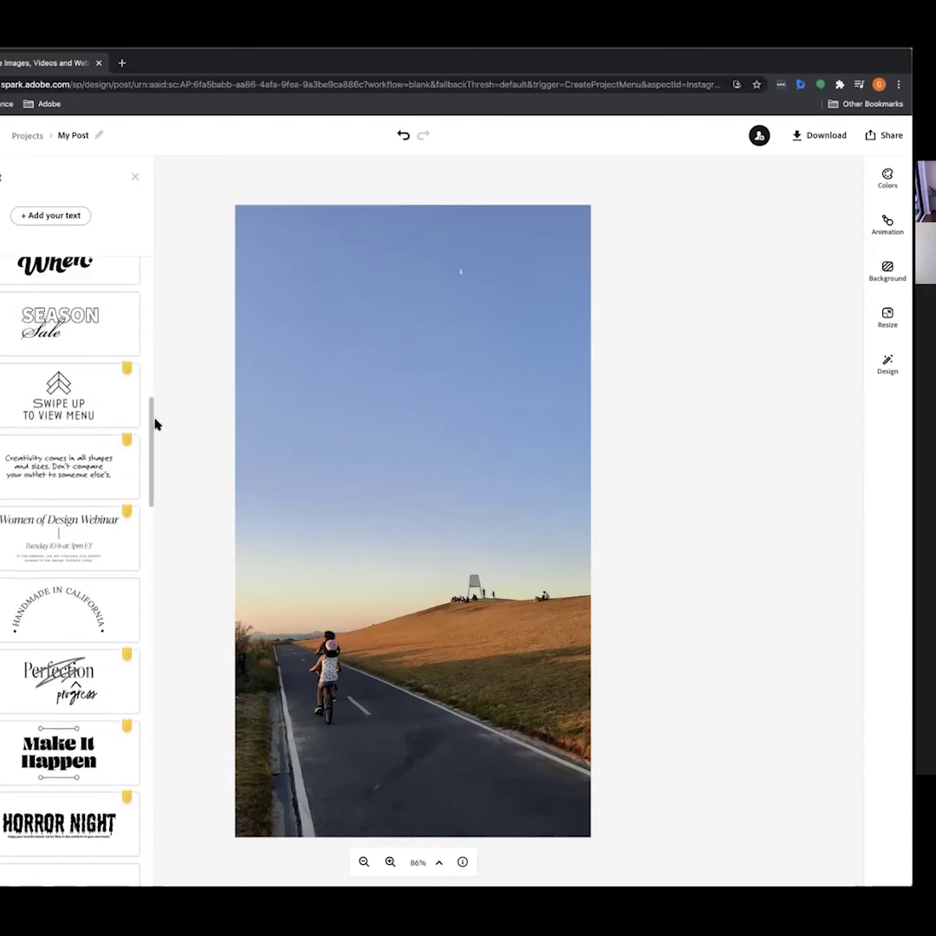
click(79, 601)
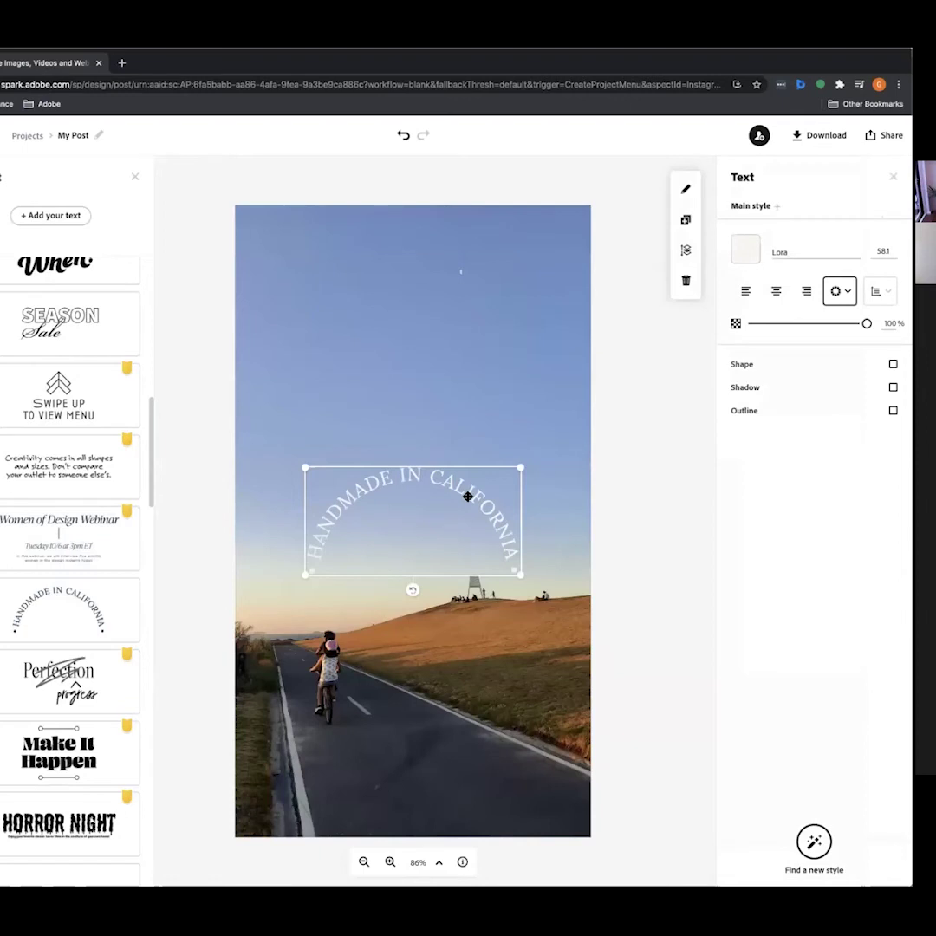
drag(468, 497, 469, 254)
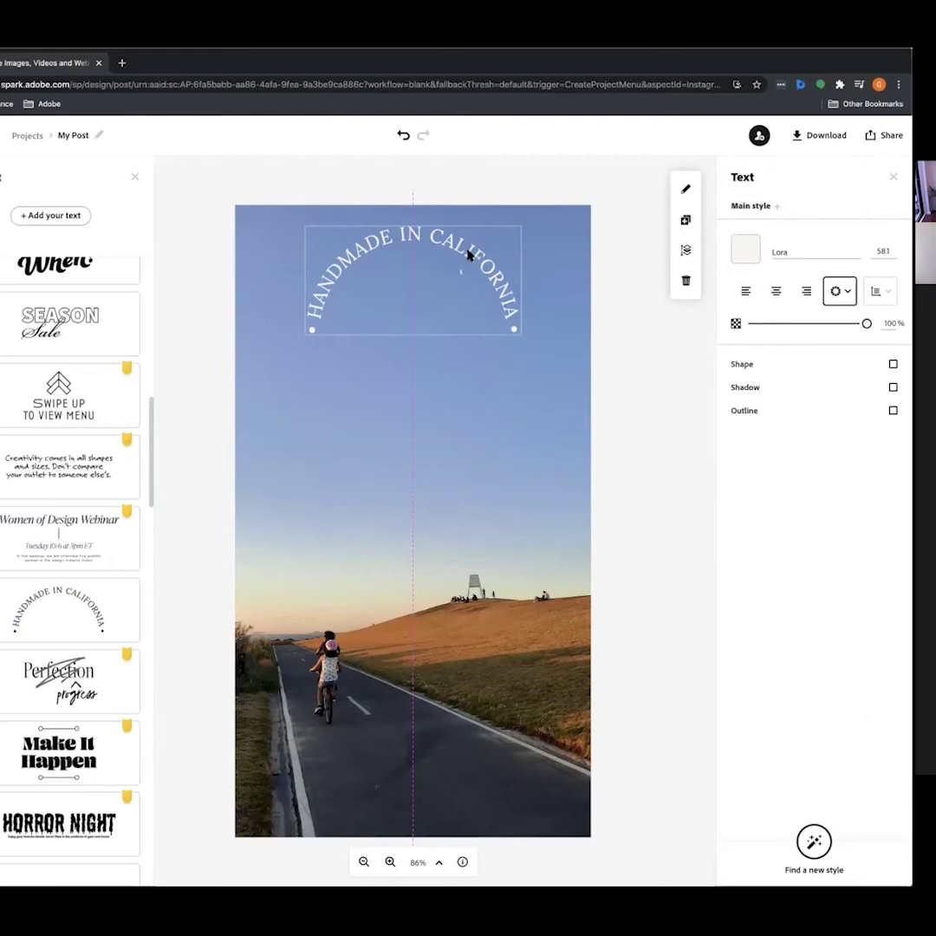
drag(465, 253, 454, 497)
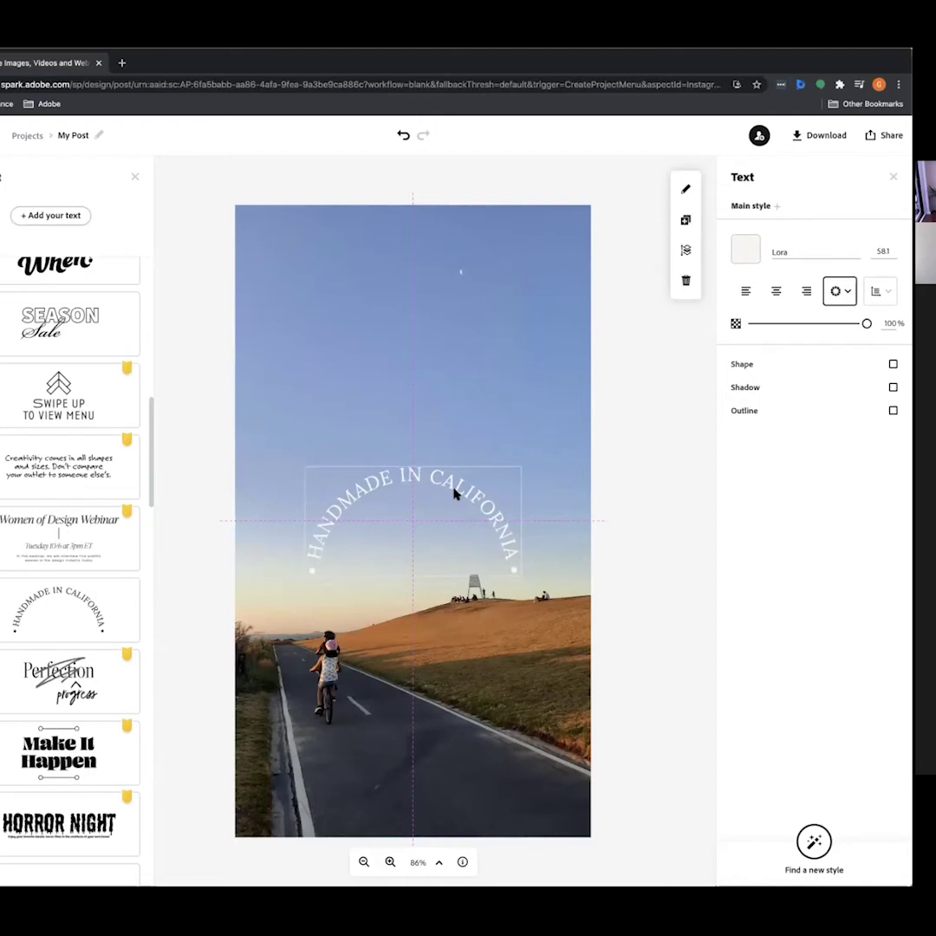
drag(454, 493, 457, 256)
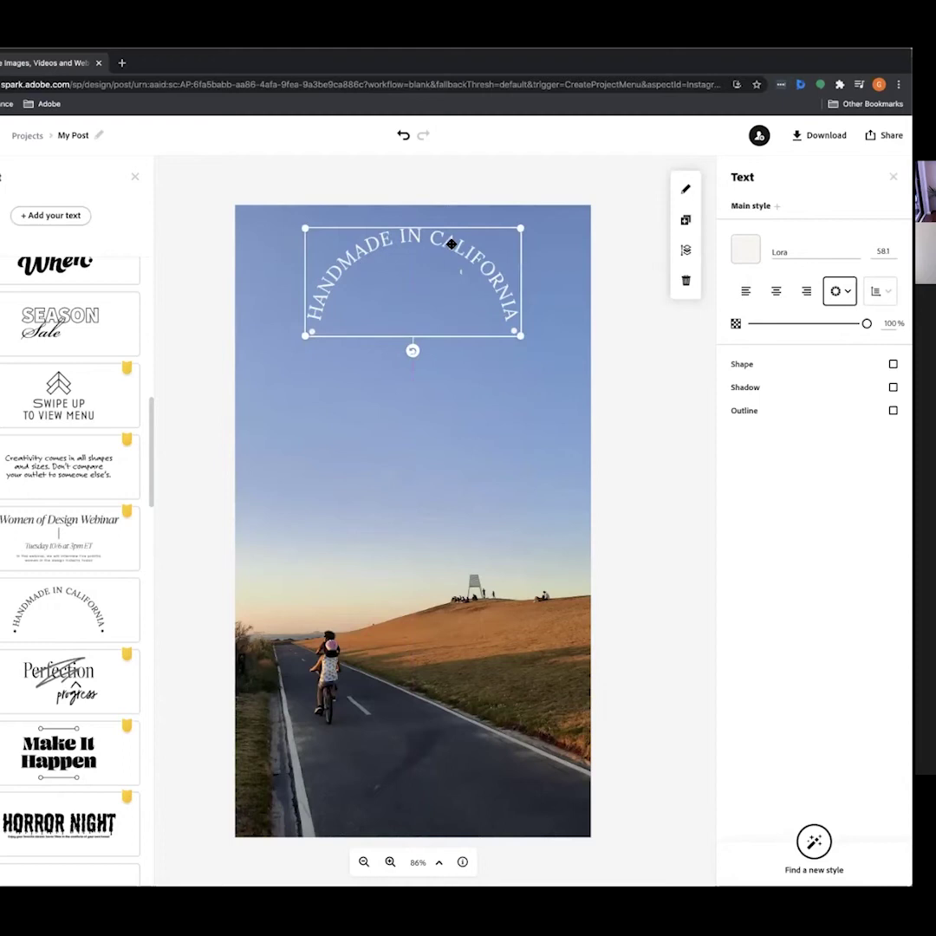
Replace the arched text's wording with "EARLY MORNING WALKS"
click(452, 244)
double_click(449, 243)
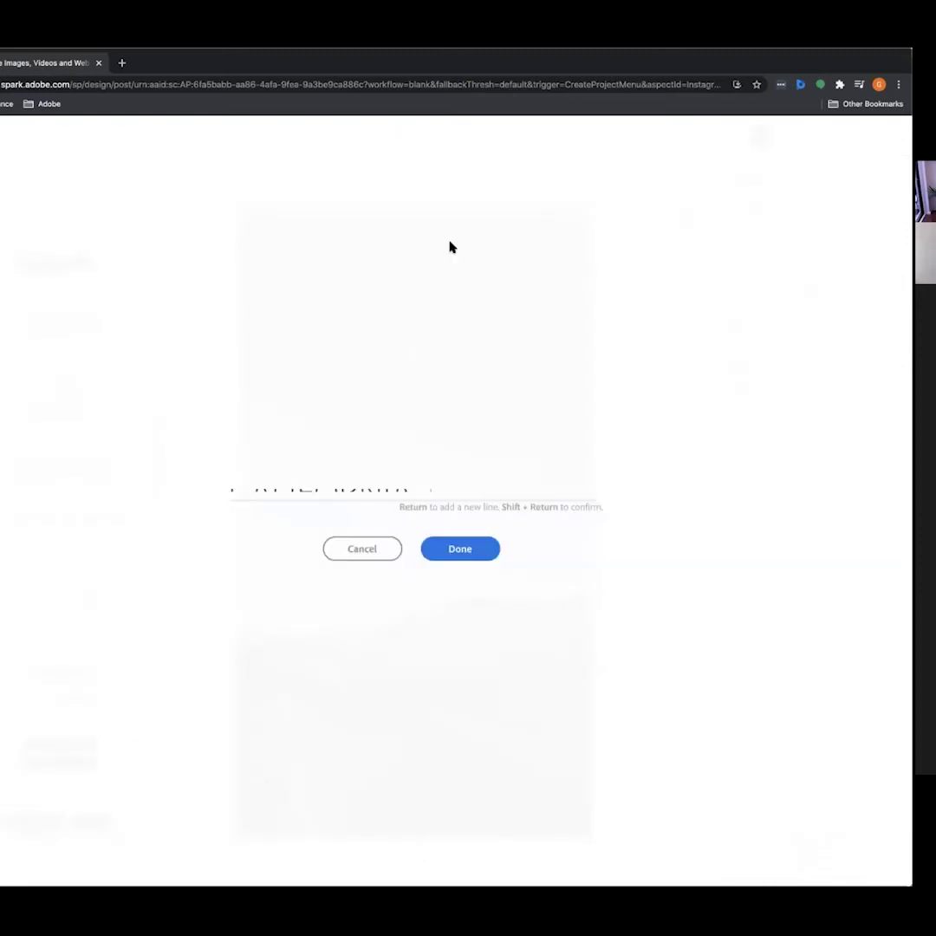
click(446, 465)
drag(431, 473, 207, 403)
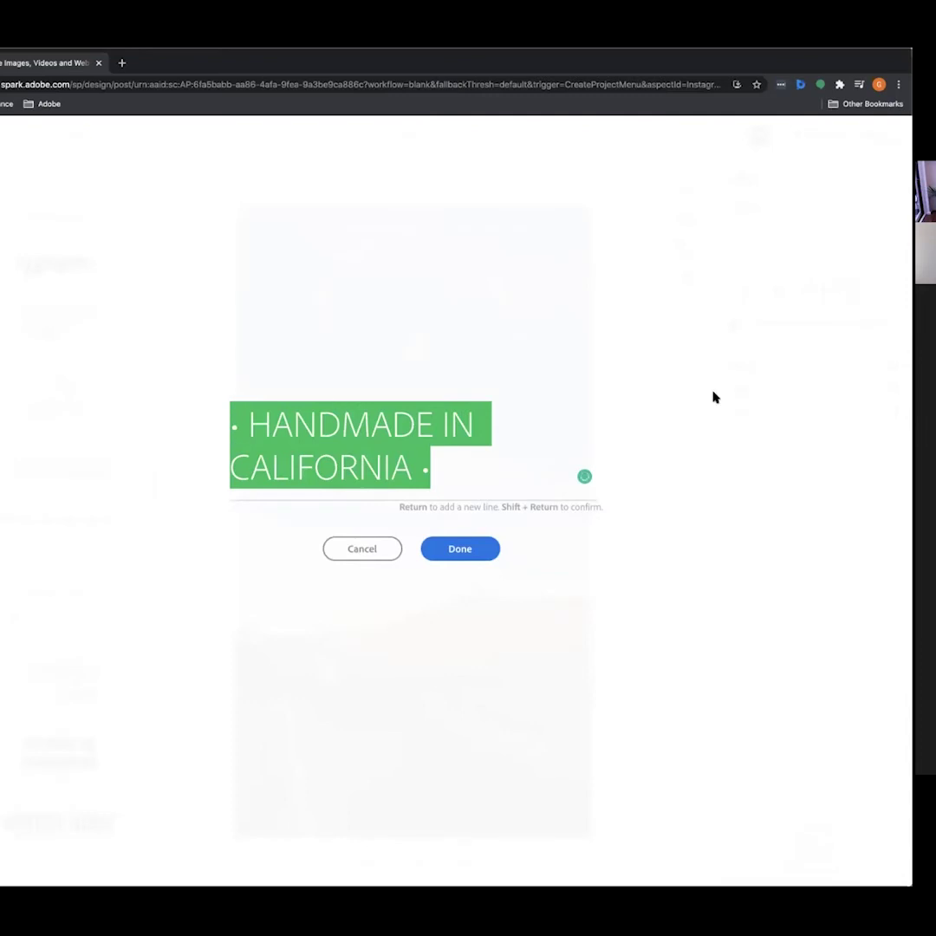
text(E)
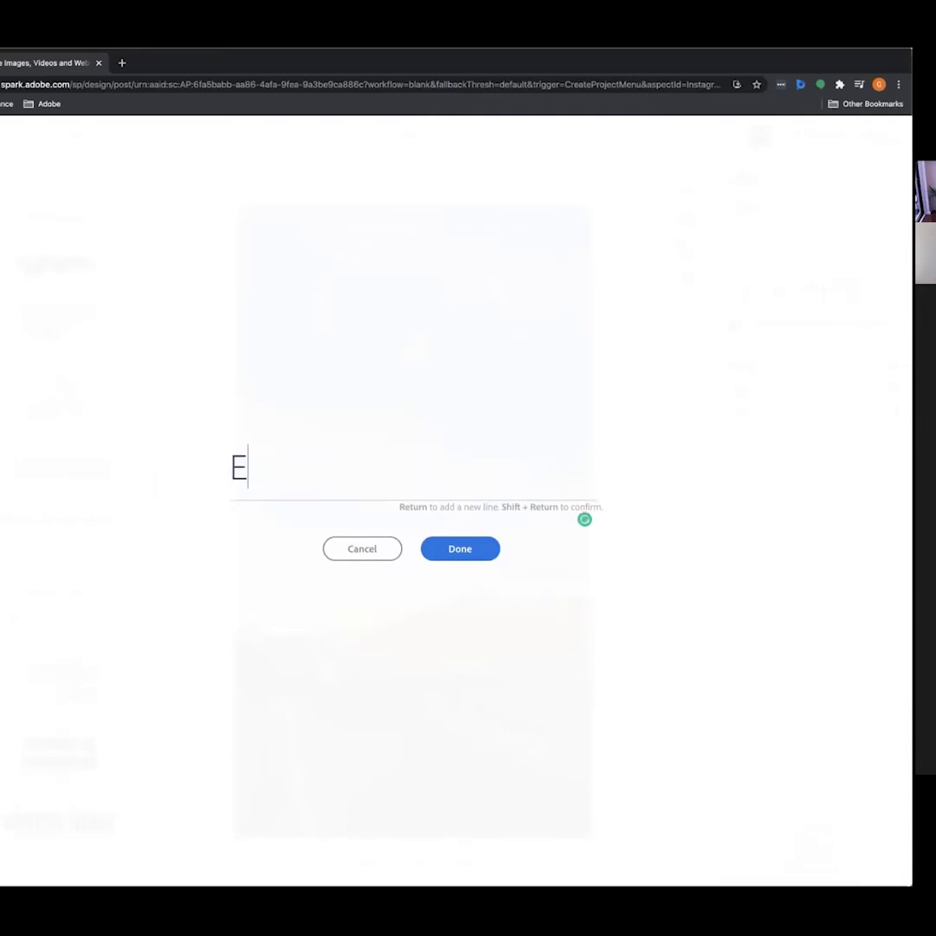
text(ARL)
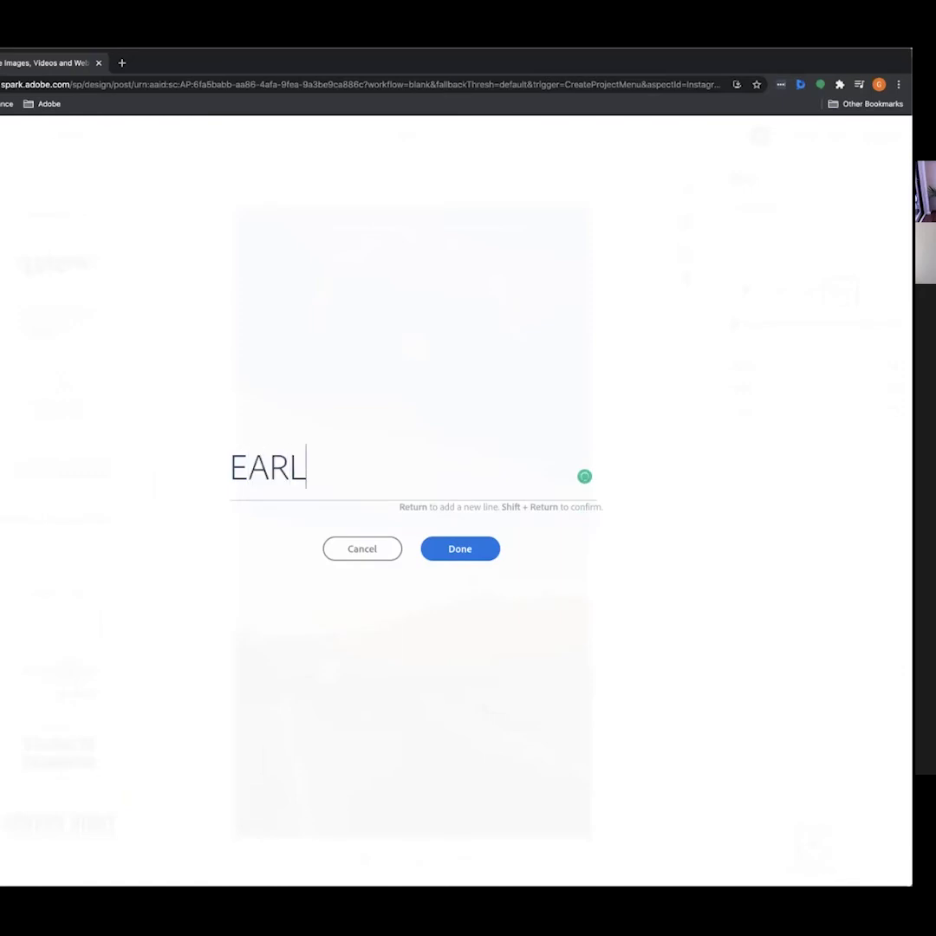
text(Y MORNIN)
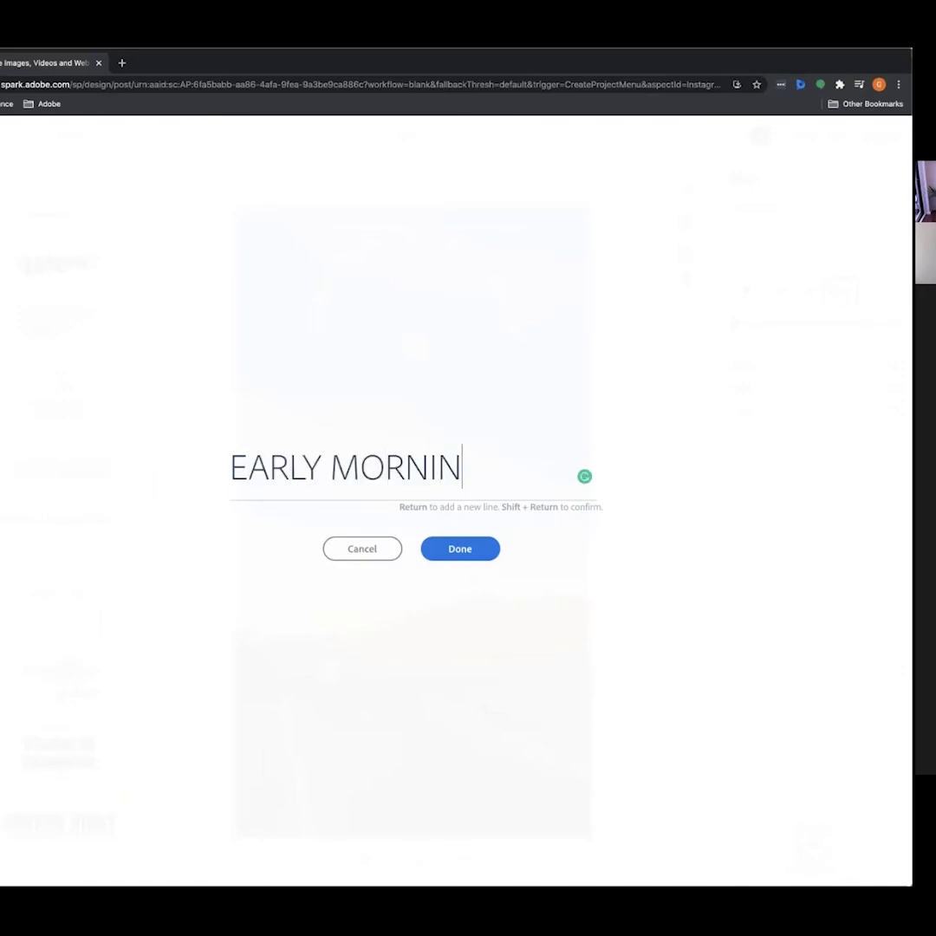
text(G WALKS)
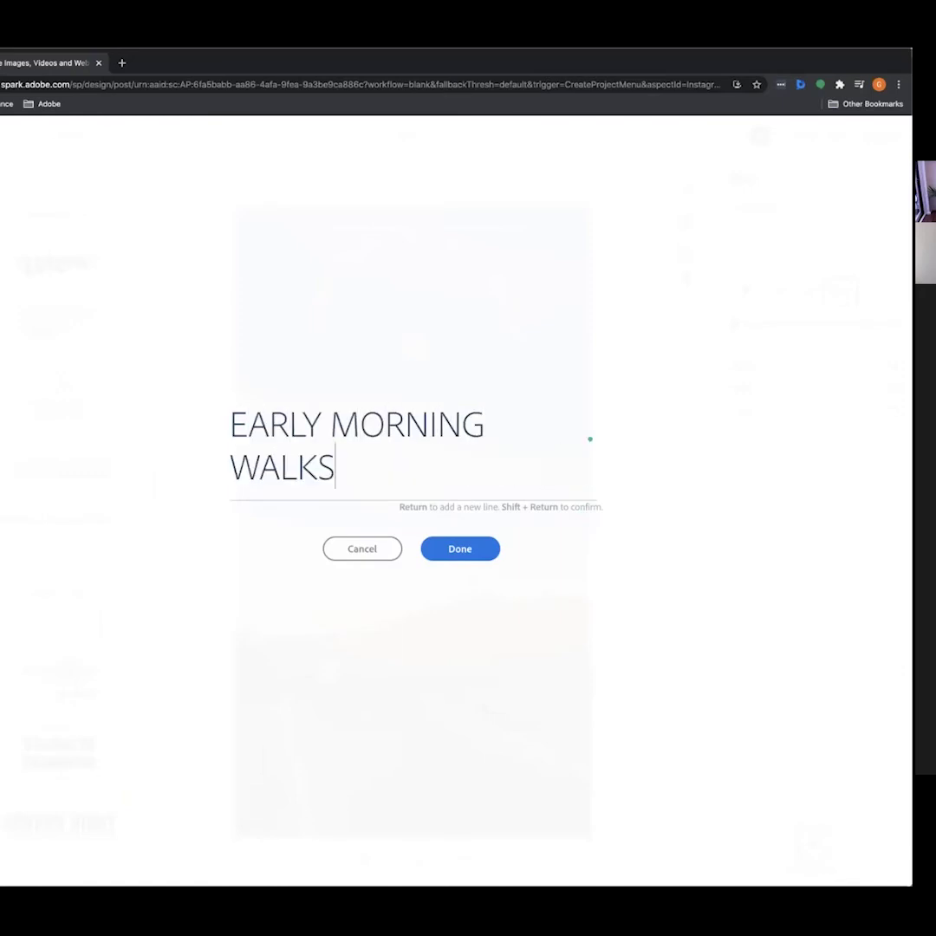
click(460, 552)
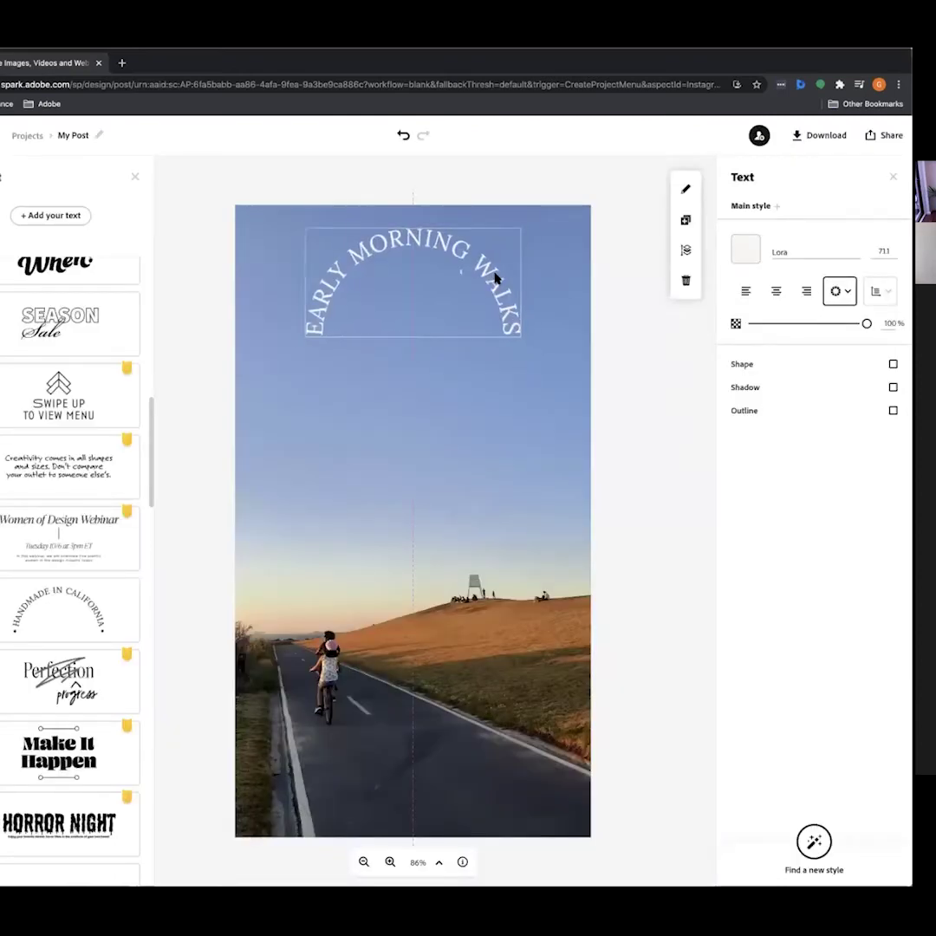
Enlarge the arched text to a font size of about 97 and center it horizontally just below the photo's top edge
drag(522, 336, 587, 387)
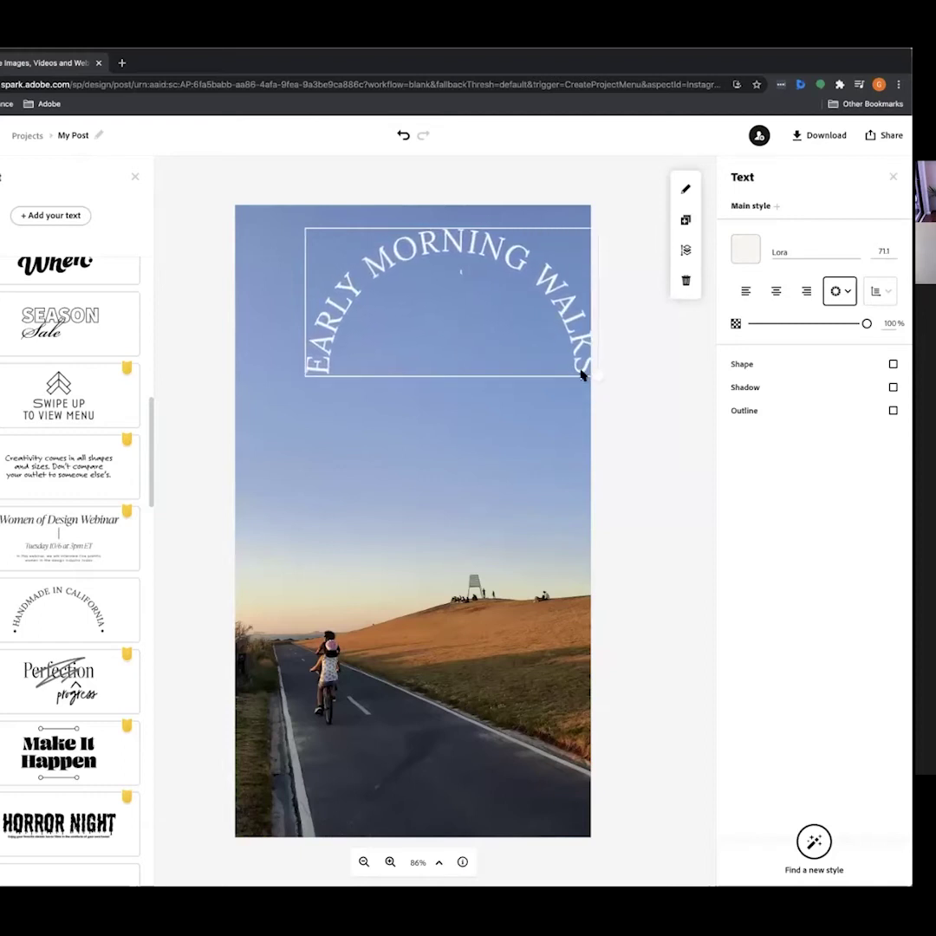
drag(543, 271, 508, 281)
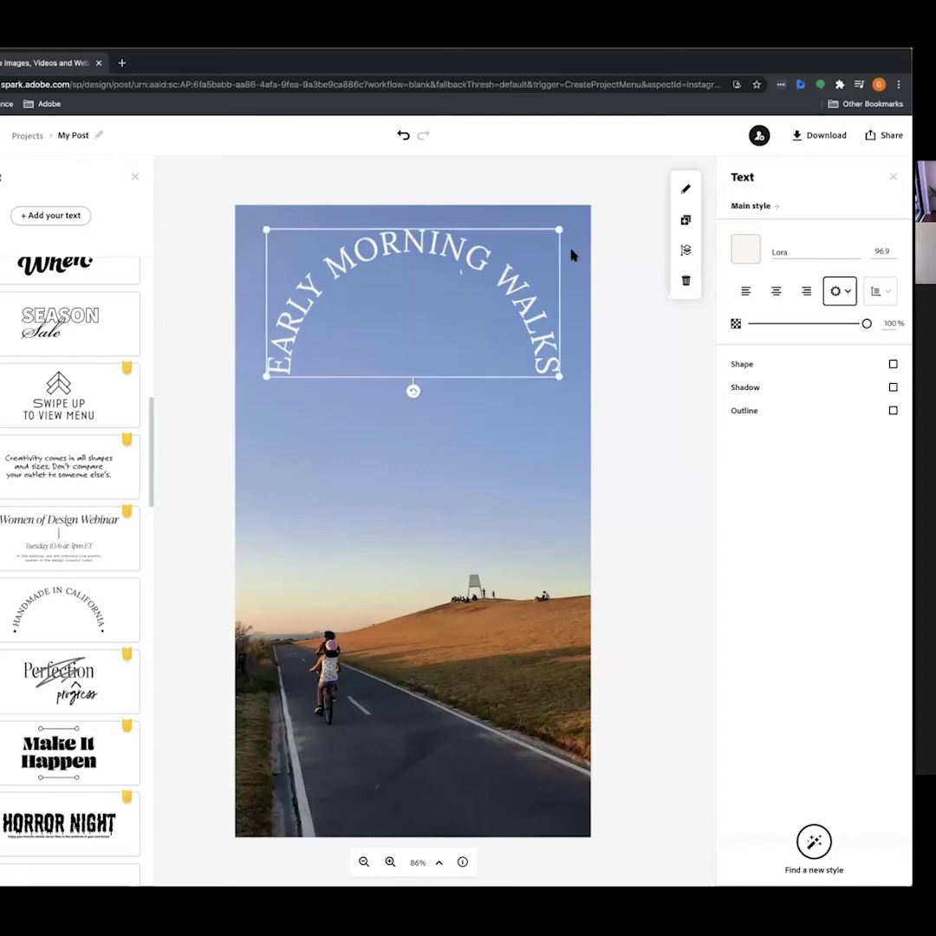
click(512, 214)
click(481, 262)
drag(481, 260, 480, 257)
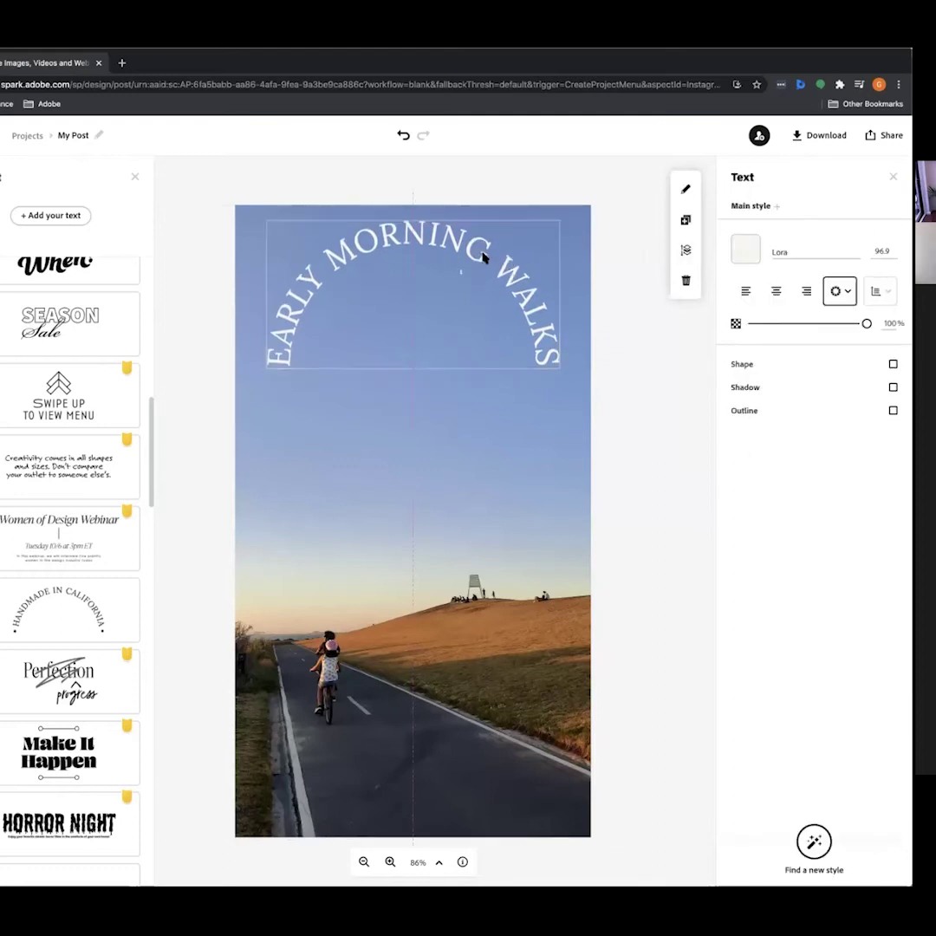
click(498, 199)
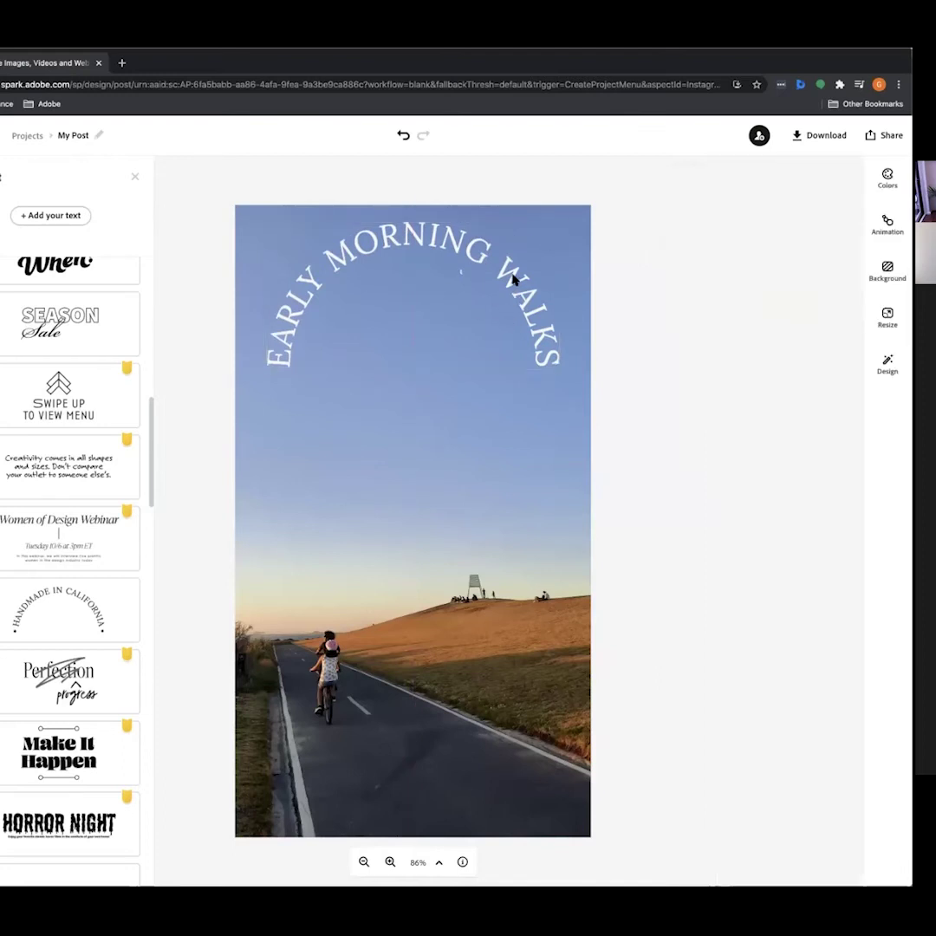
Browse the available fonts for the arched "EARLY MORNING WALKS" text, including the Adobe Fonts entries, and keep Lora
click(513, 279)
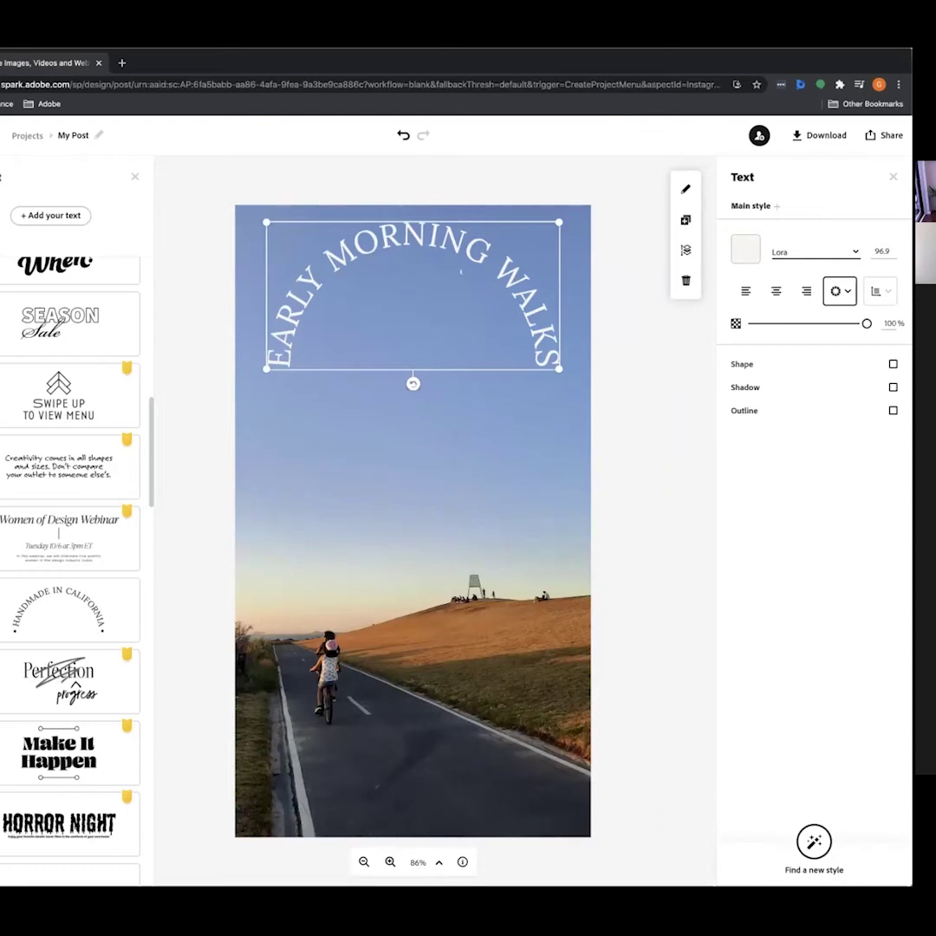
click(815, 252)
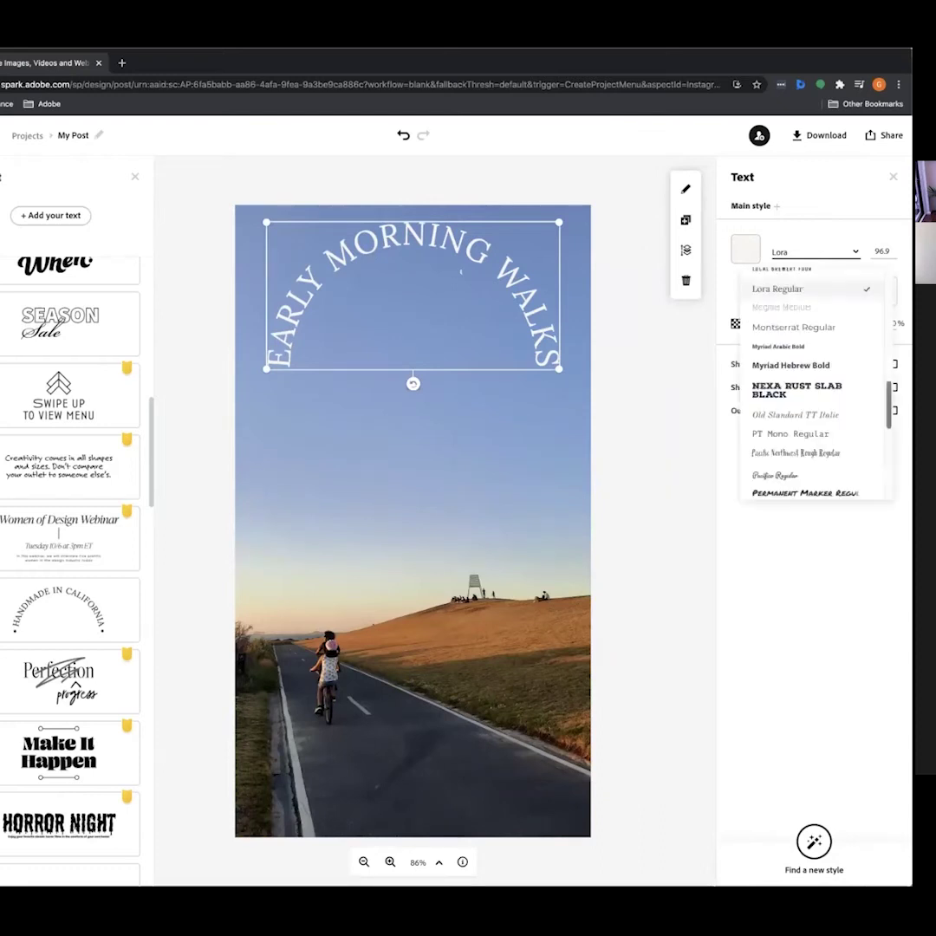
scroll(815, 386, down, 5)
scroll(814, 386, down, 2)
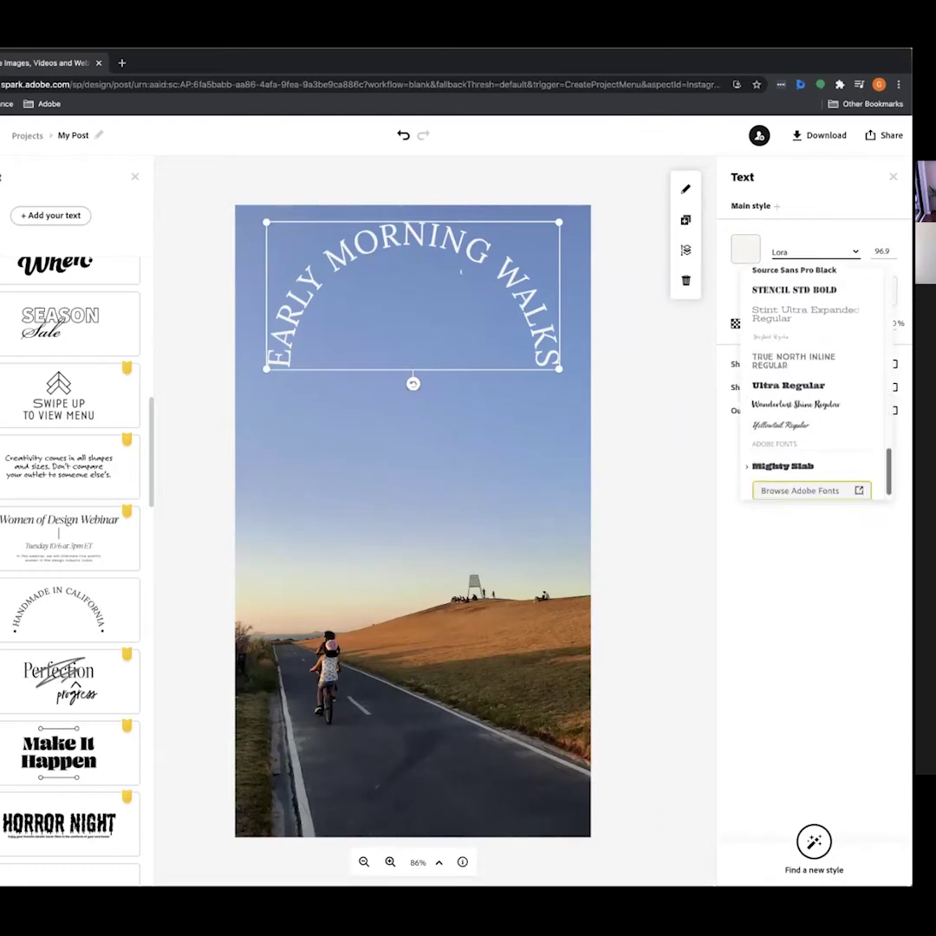
scroll(815, 385, up, 10)
scroll(815, 385, up, 5)
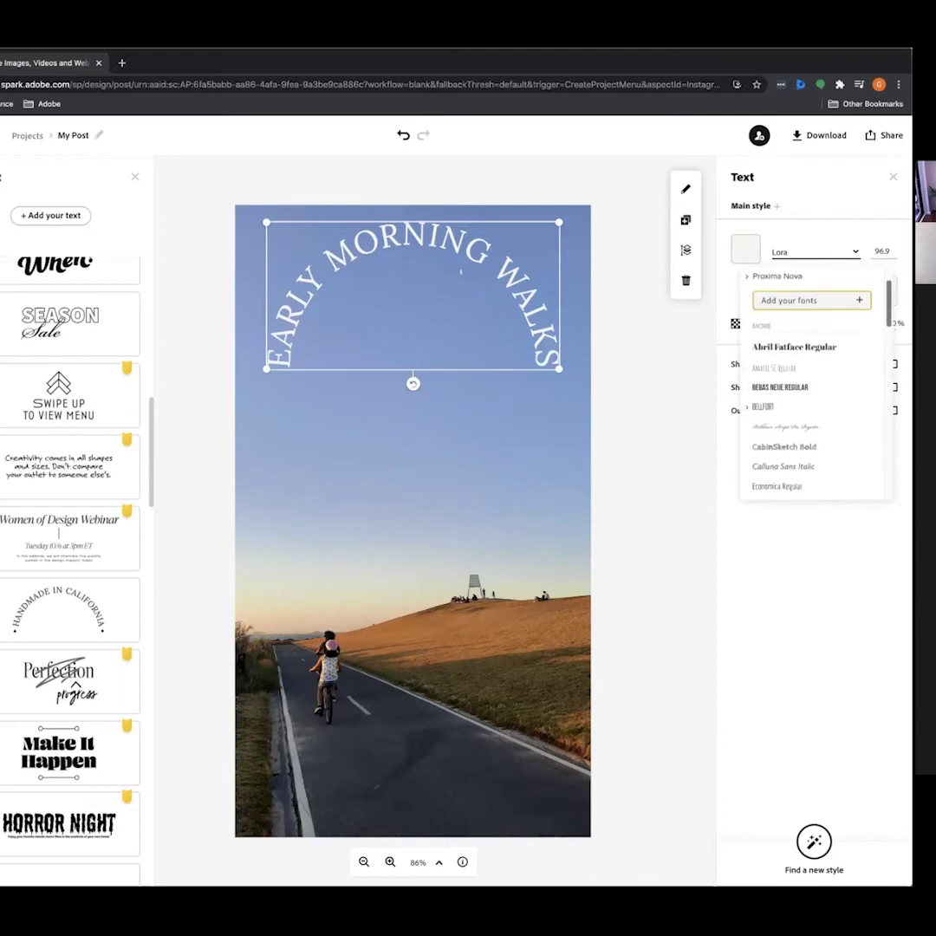
scroll(792, 421, down, 7)
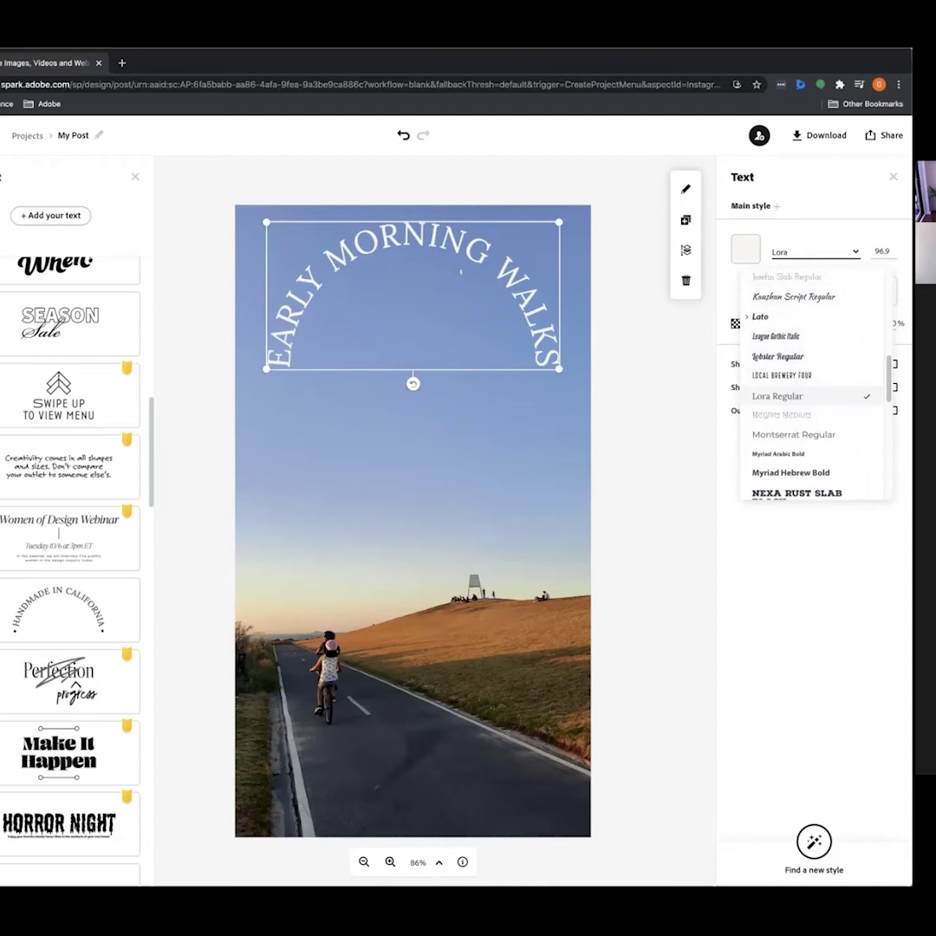
key(Escape)
Try a font size of 60 on the arched text, and settle on a size of 90
key(Tab)
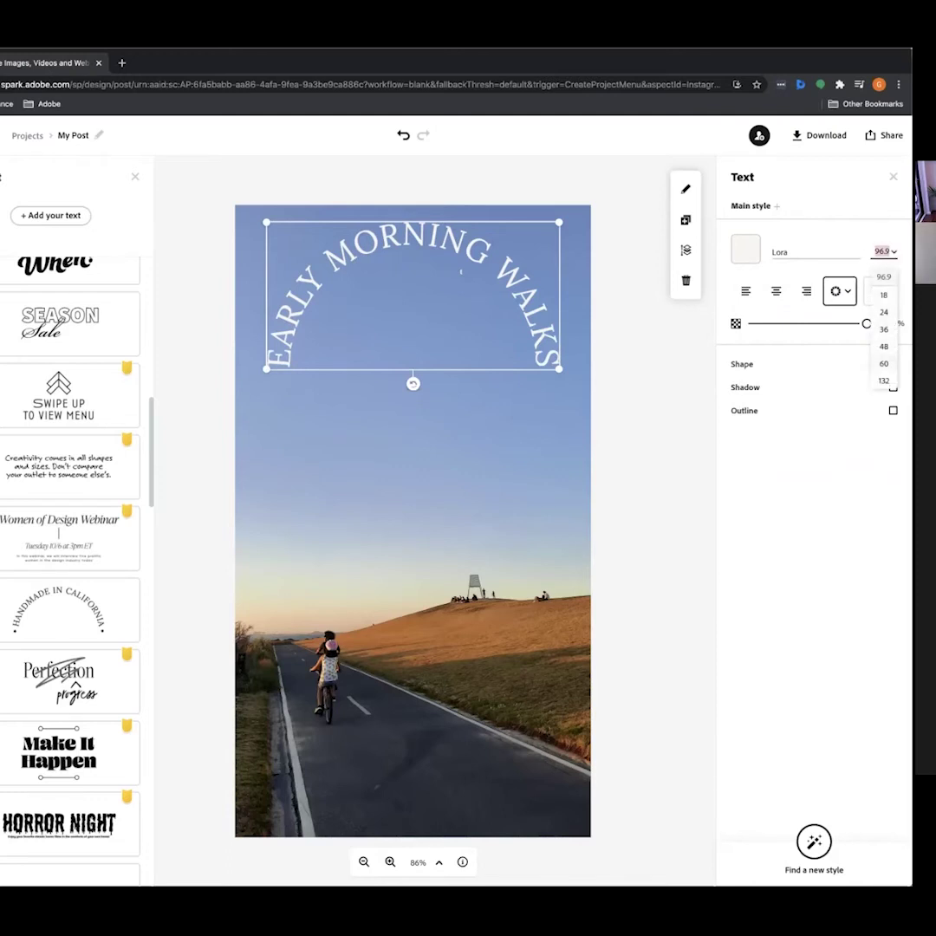
text(60)
key(Return)
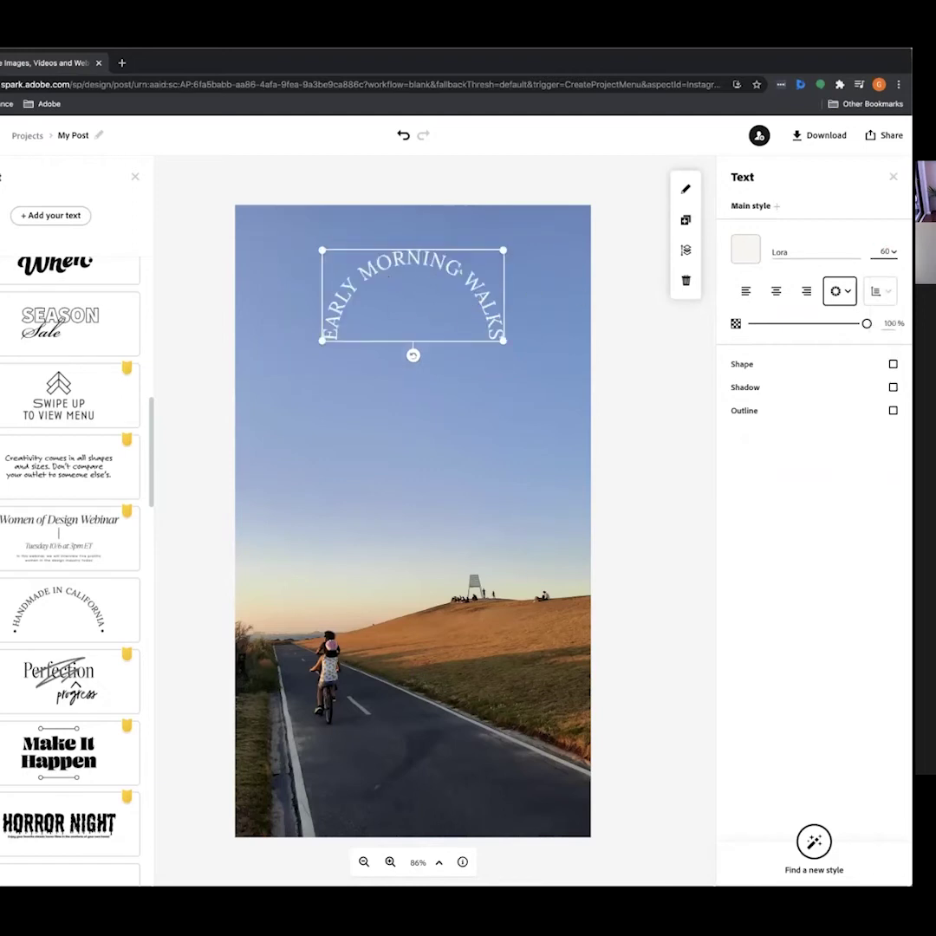
click(884, 252)
text(90)
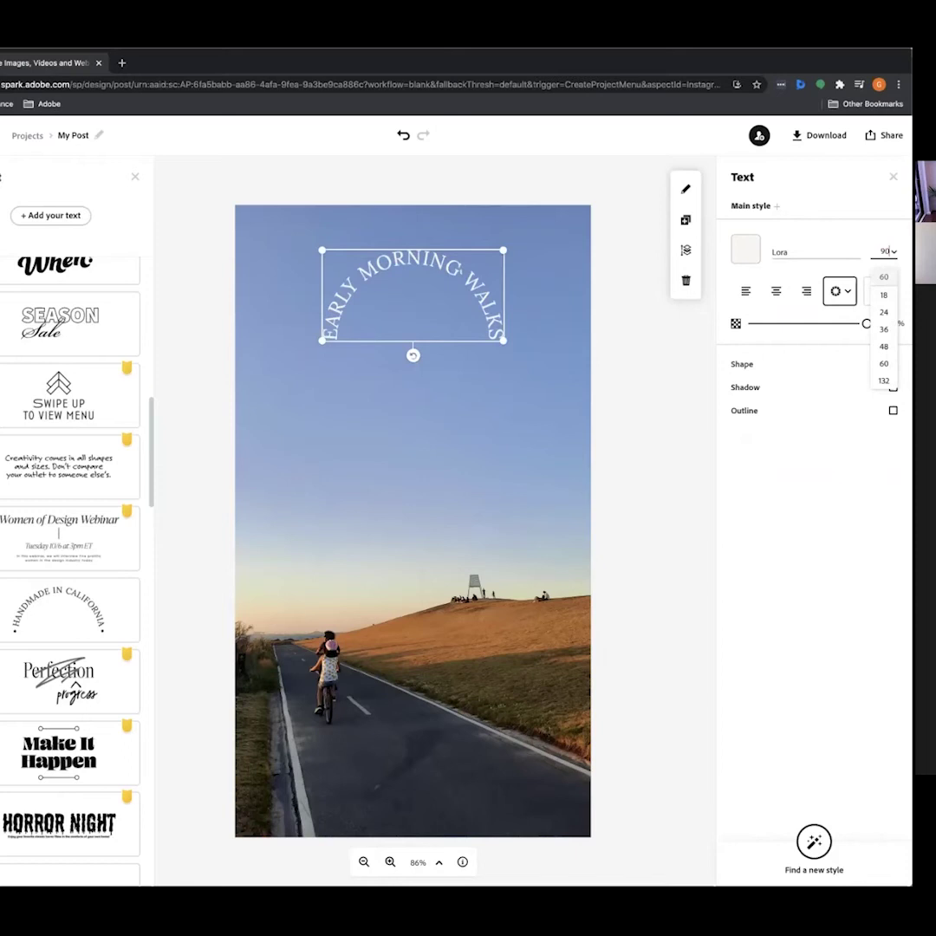
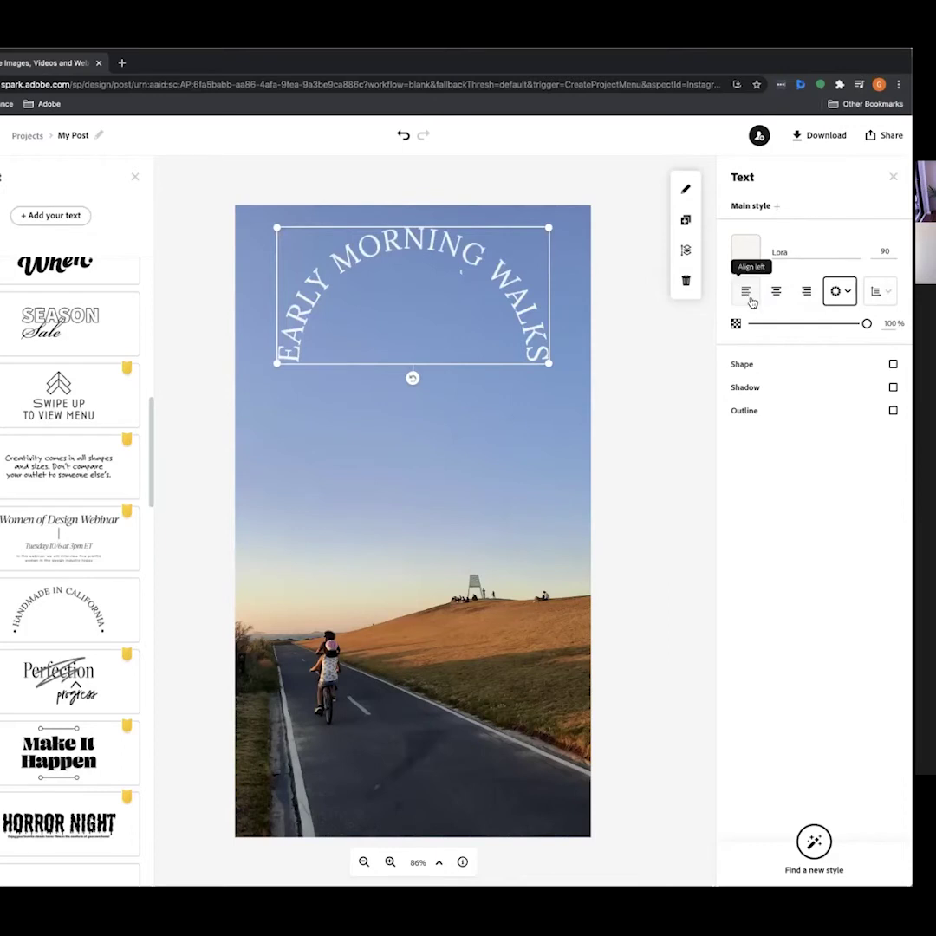
Try left, center and right alignment on the arched text, and return it to the Semi-circle curve
click(748, 292)
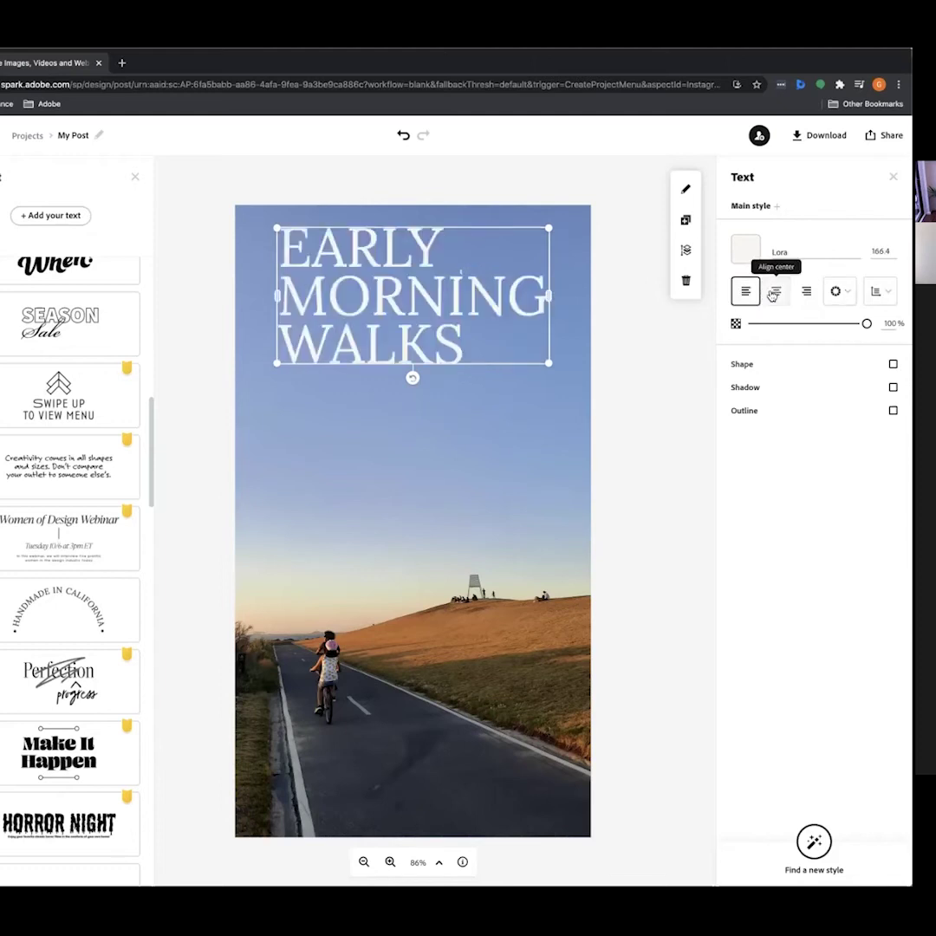
click(776, 293)
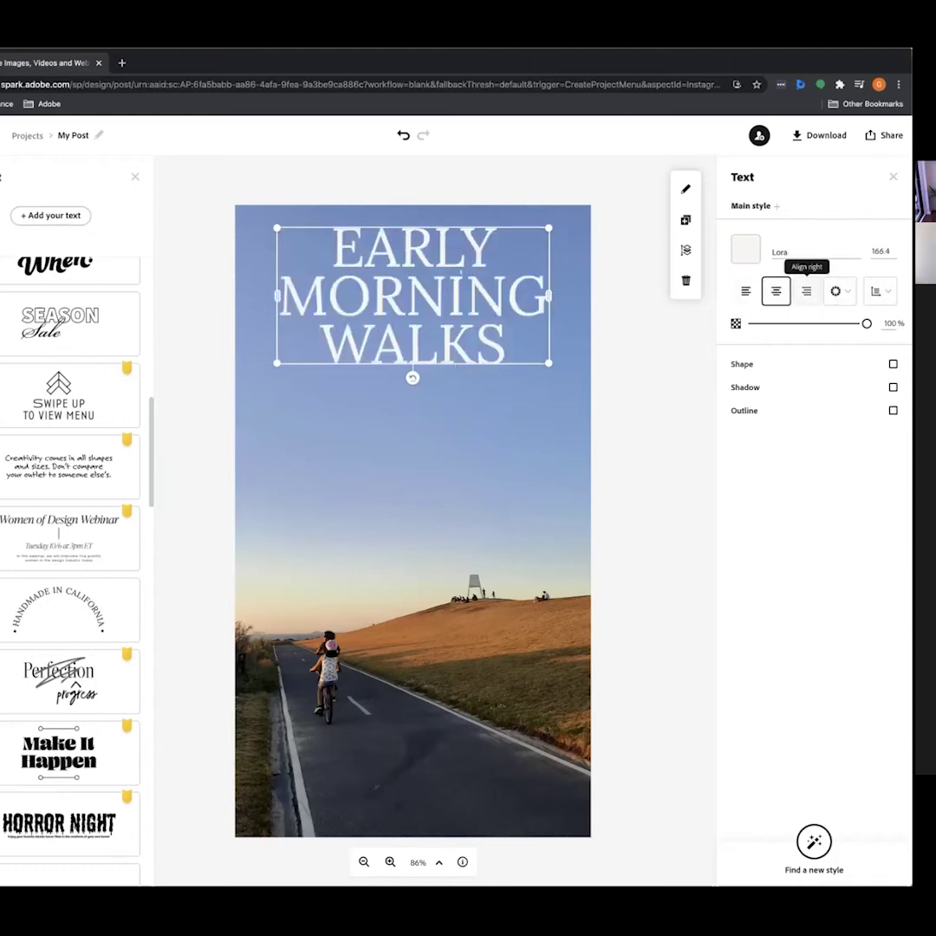
click(807, 292)
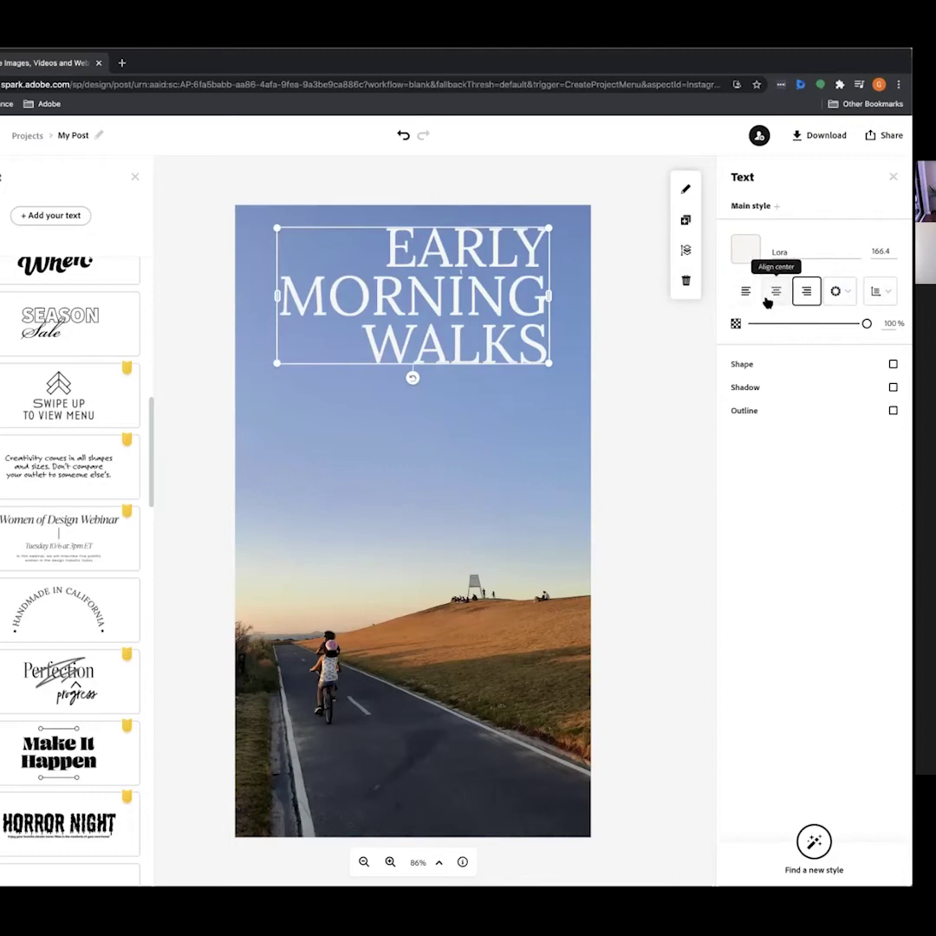
click(837, 293)
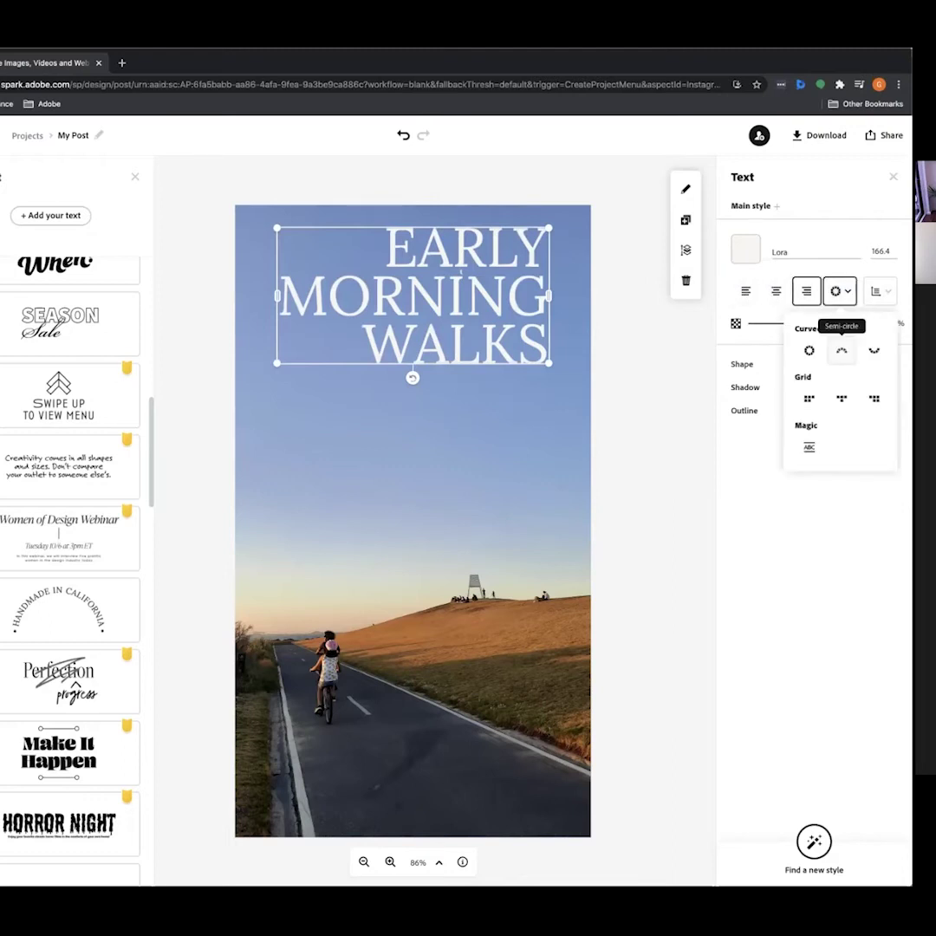
click(841, 350)
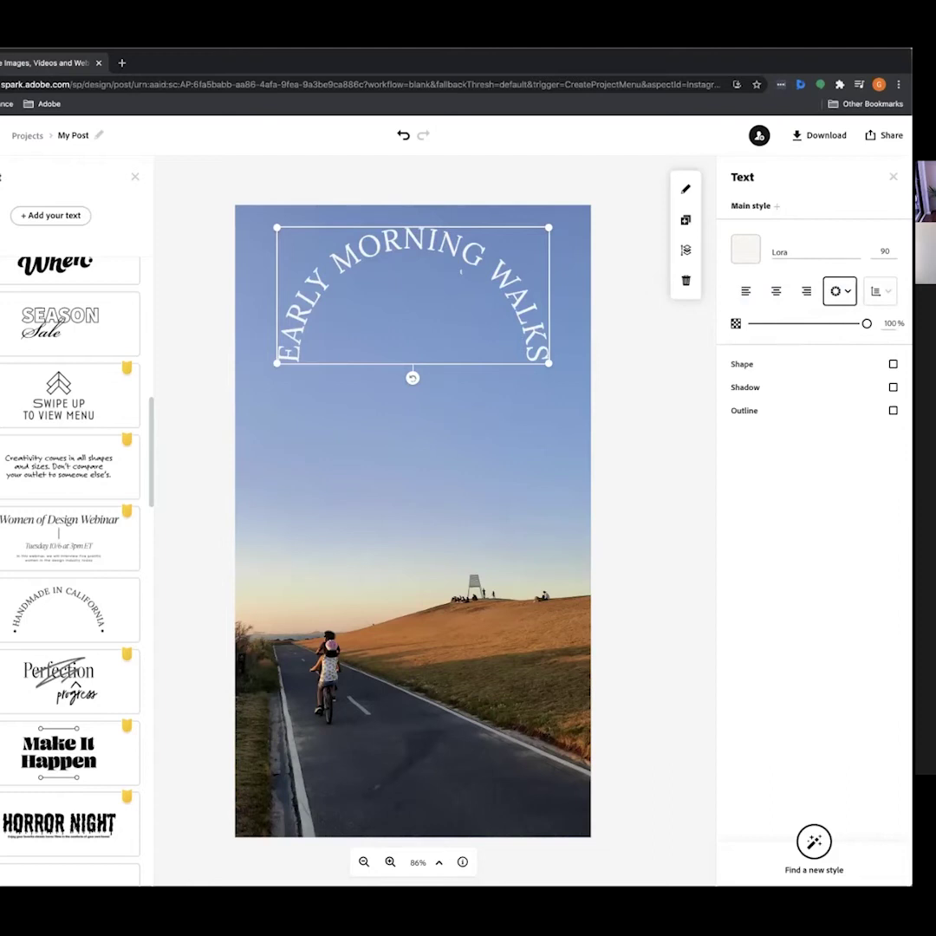
Try a filled background shape behind the arched text and undo it
mouse_move(867, 323)
mouse_down()
mouse_move(760, 324)
mouse_move(867, 323)
mouse_up()
click(743, 365)
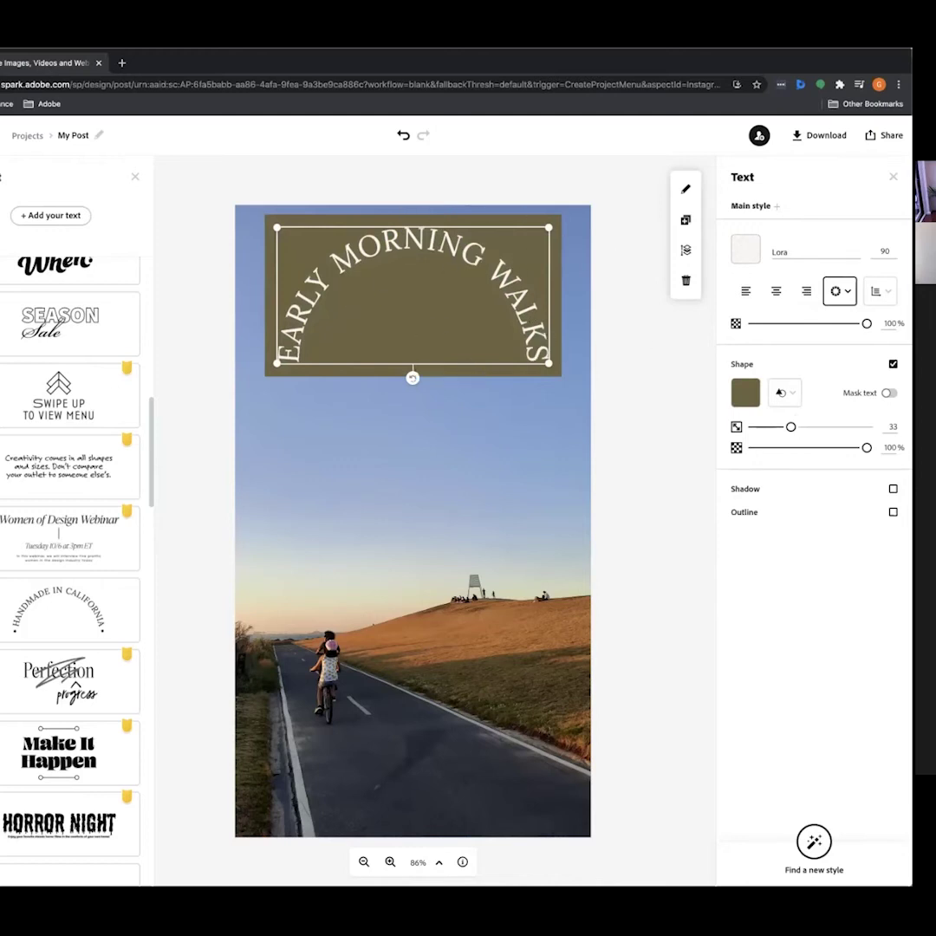
key(ctrl+z)
Try a shadow on the arched text with an increased strength, and turn the shadow off again
click(893, 387)
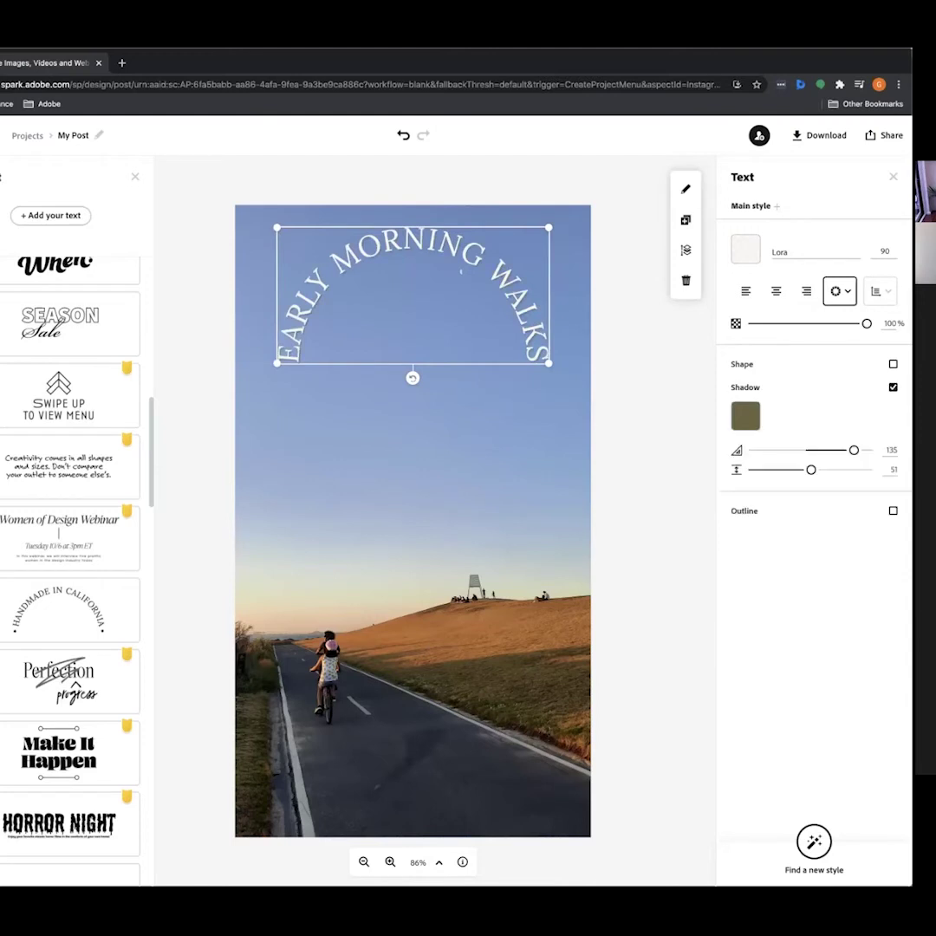
drag(811, 469, 867, 469)
click(893, 386)
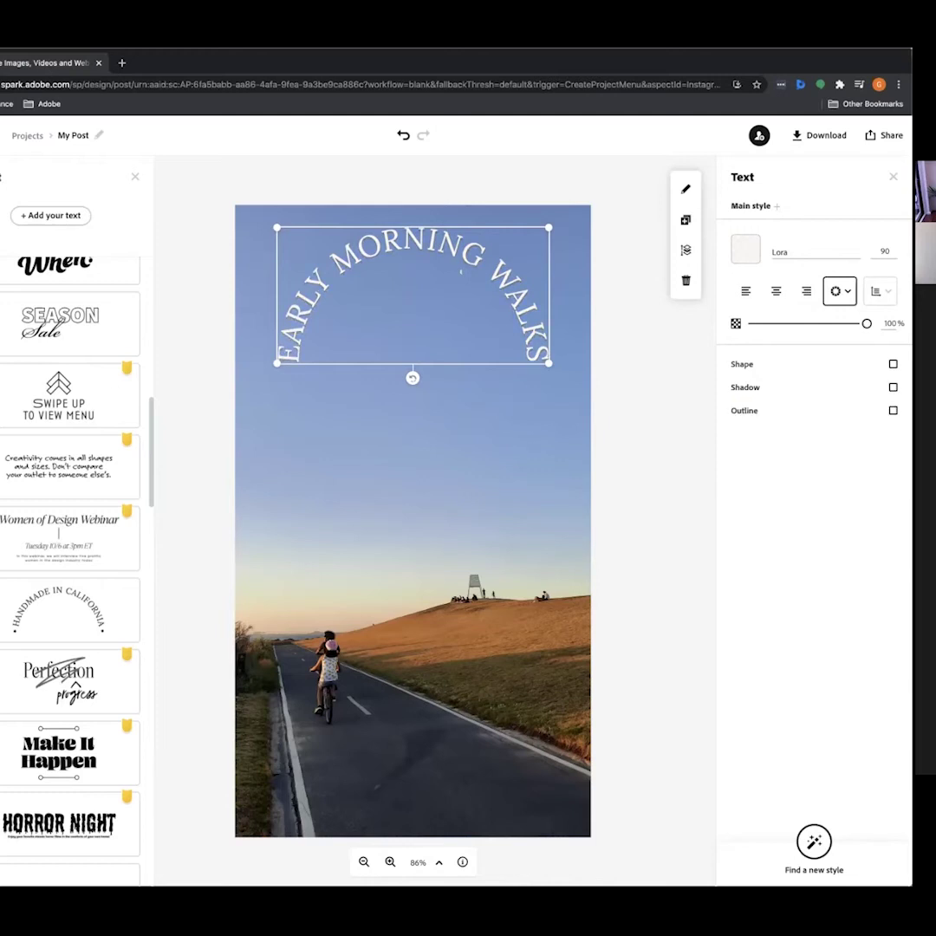
Try a thicker outline on the arched text, turn the outline off again and deselect the text
click(893, 410)
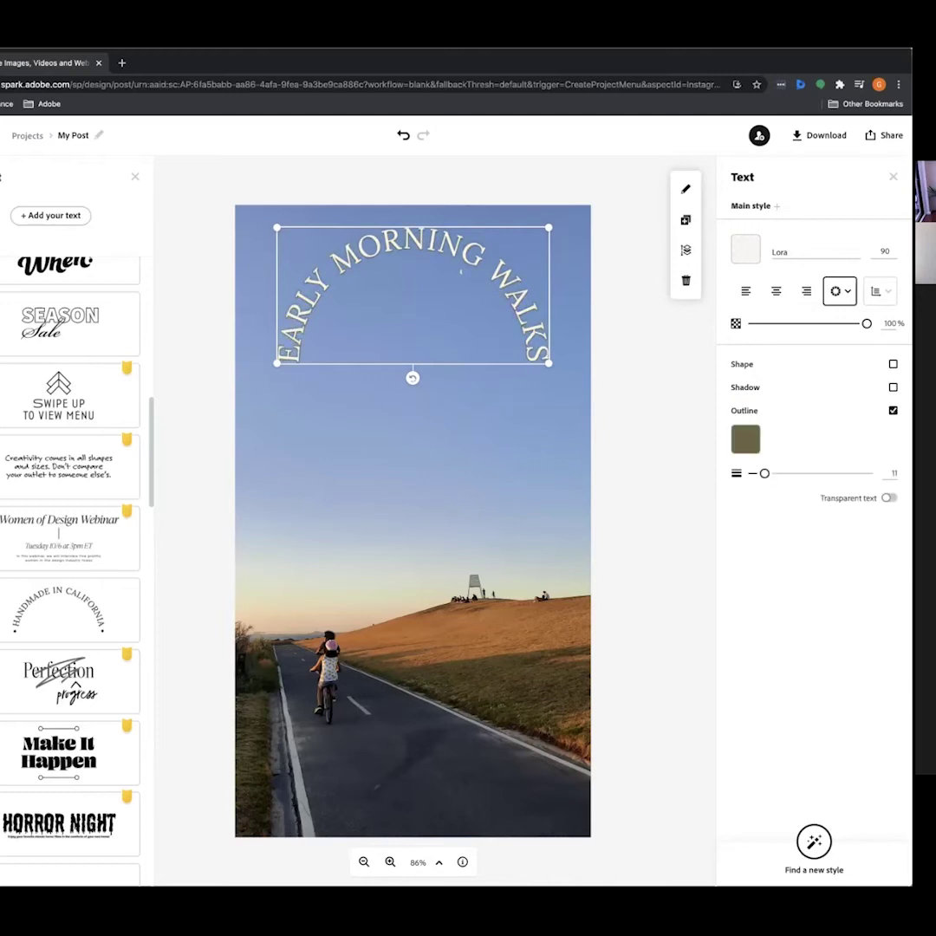
drag(765, 473, 792, 473)
click(893, 410)
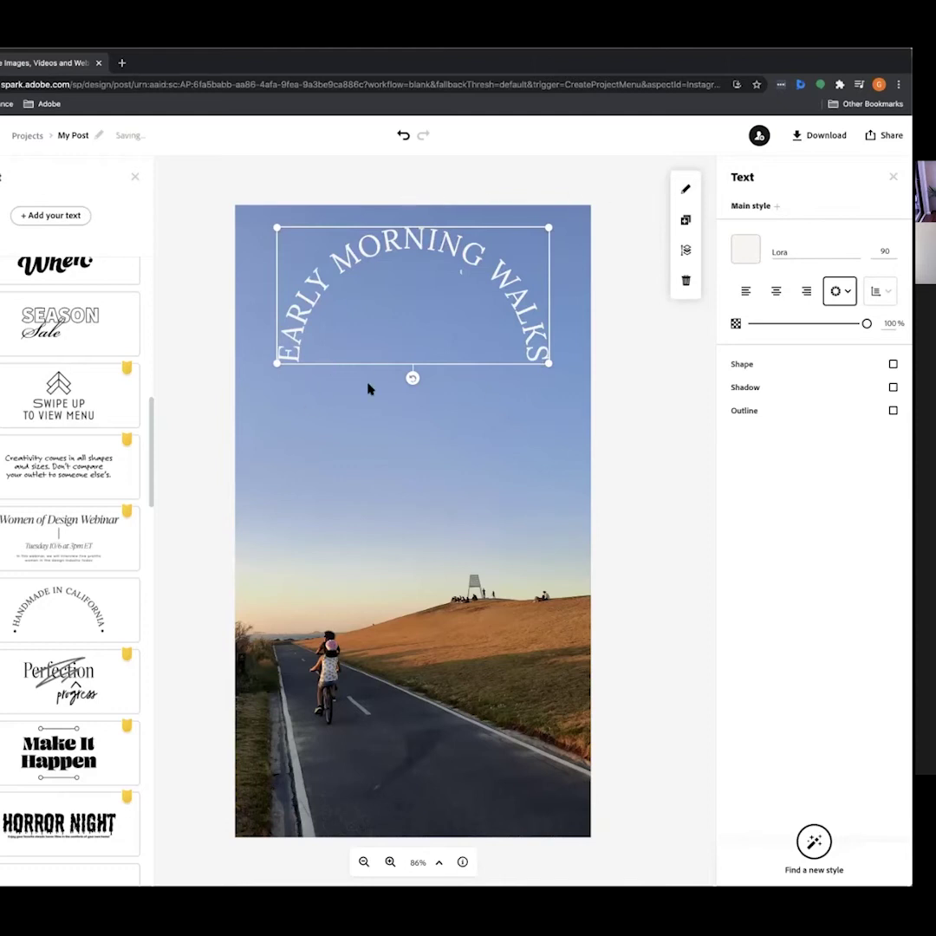
click(511, 184)
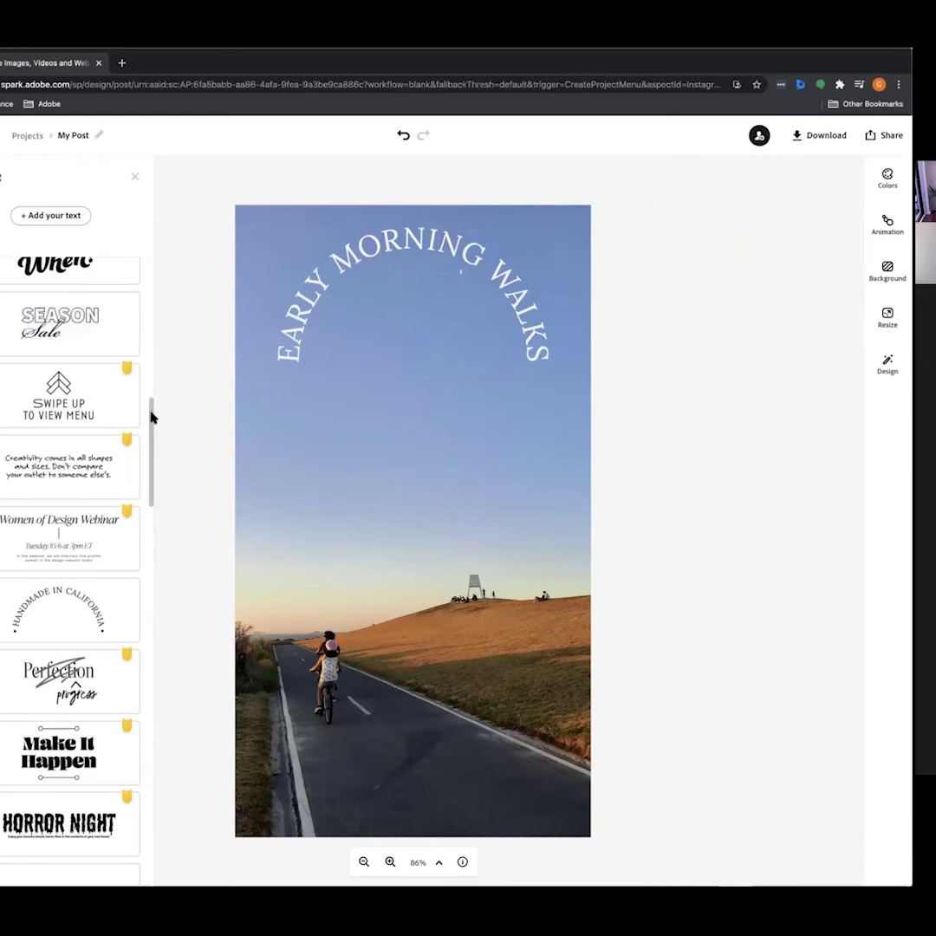
Add a new text block reading "KEEP ME CALM DURING THE DAY" to the story
drag(151, 416, 148, 245)
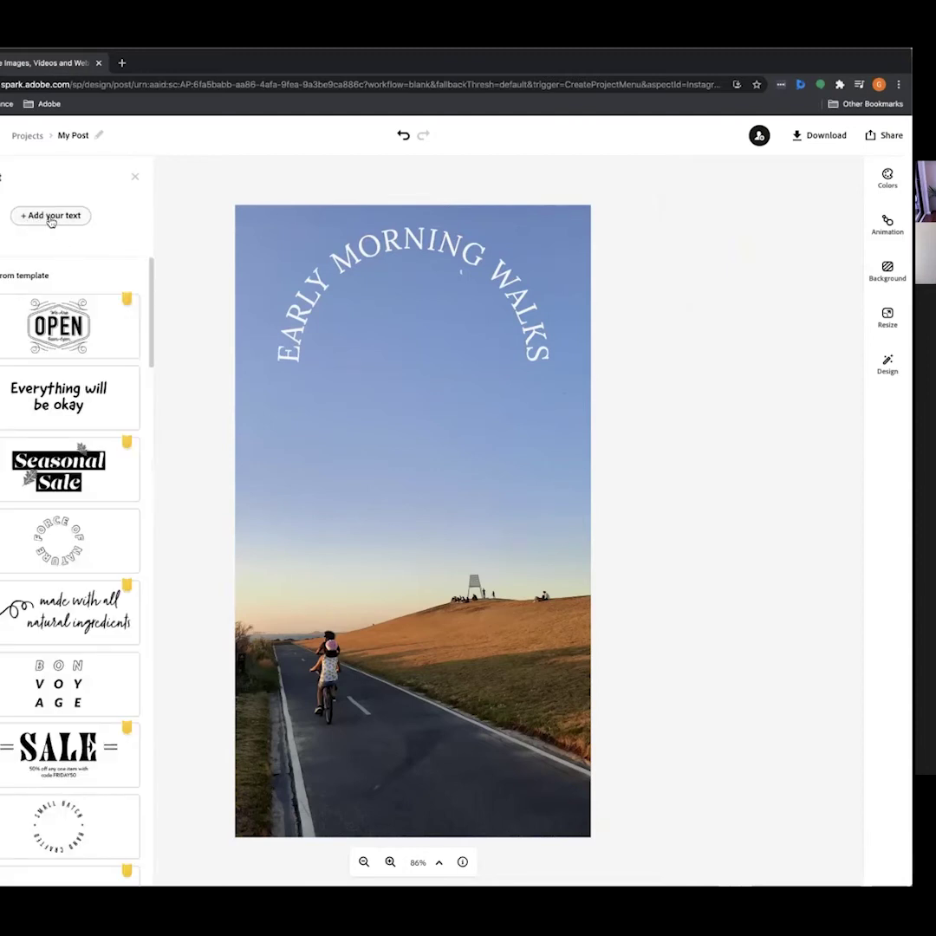
click(51, 216)
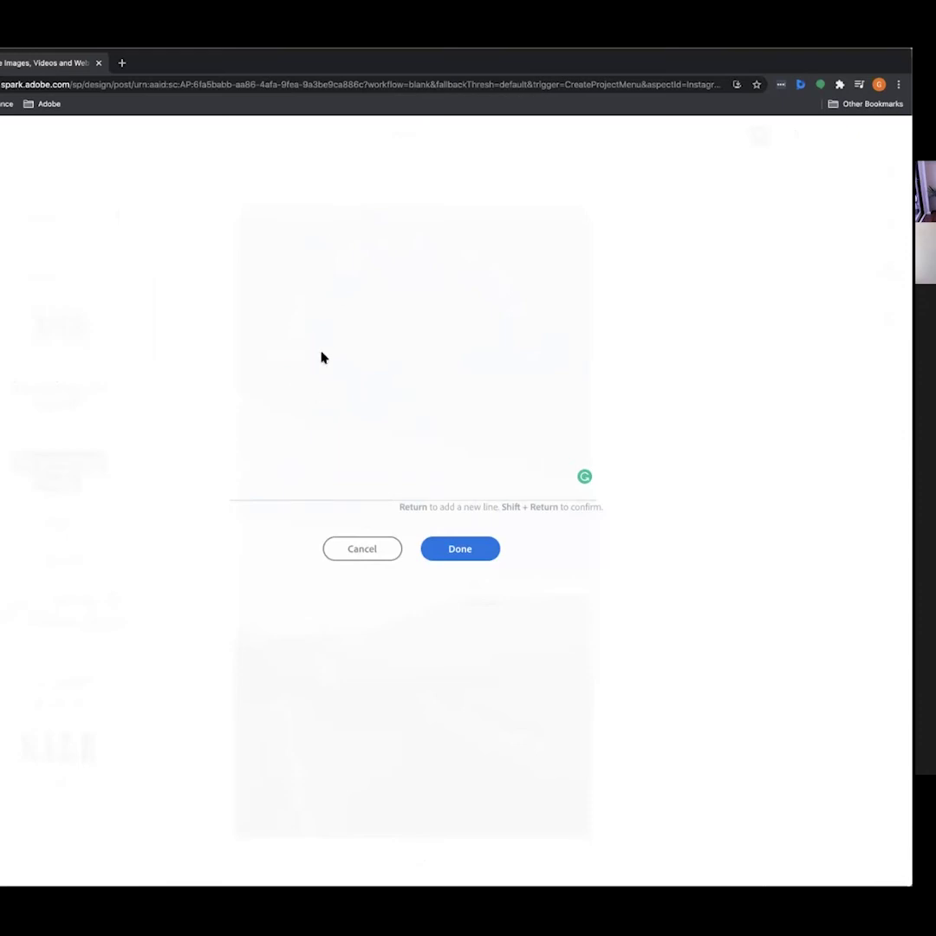
text(KEEP )
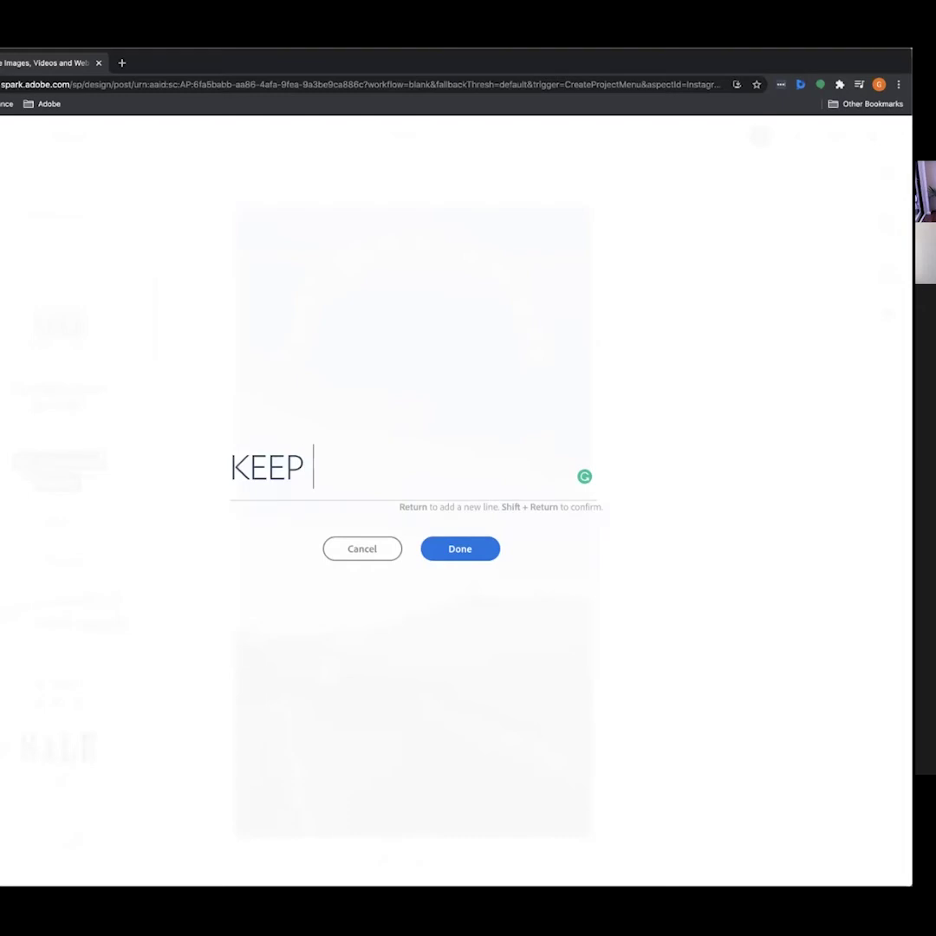
text(ME CALM DU)
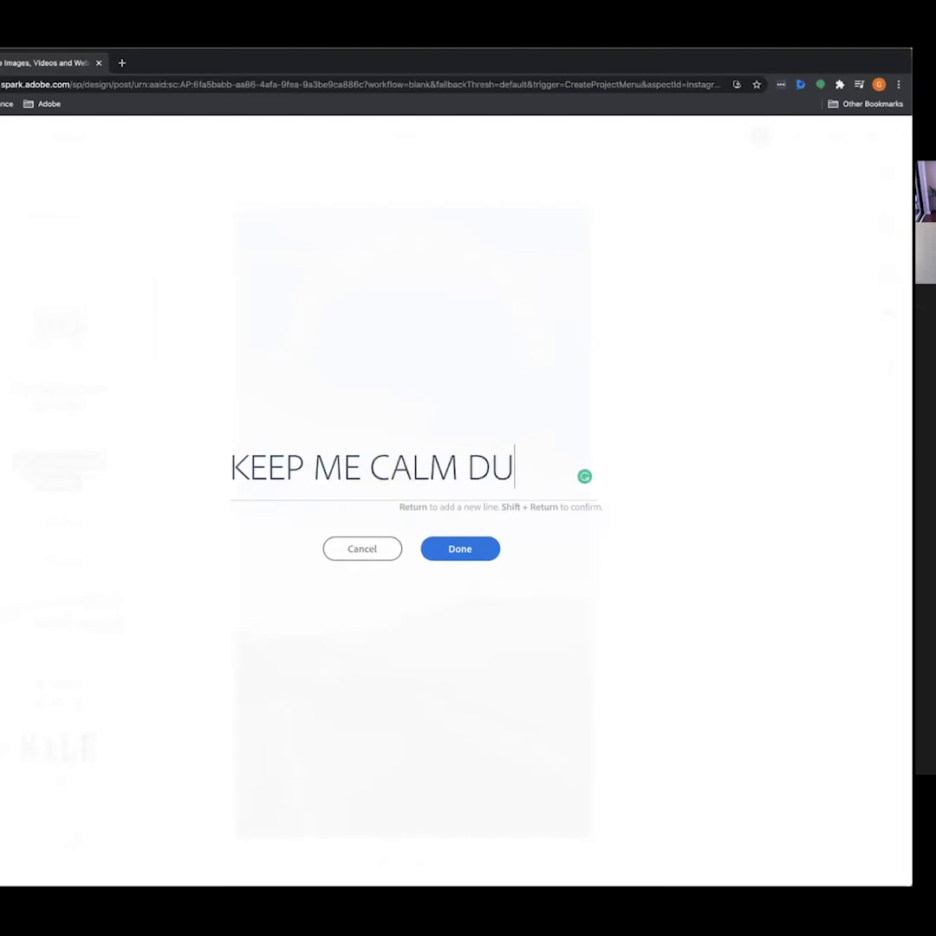
text(RING THE DAY)
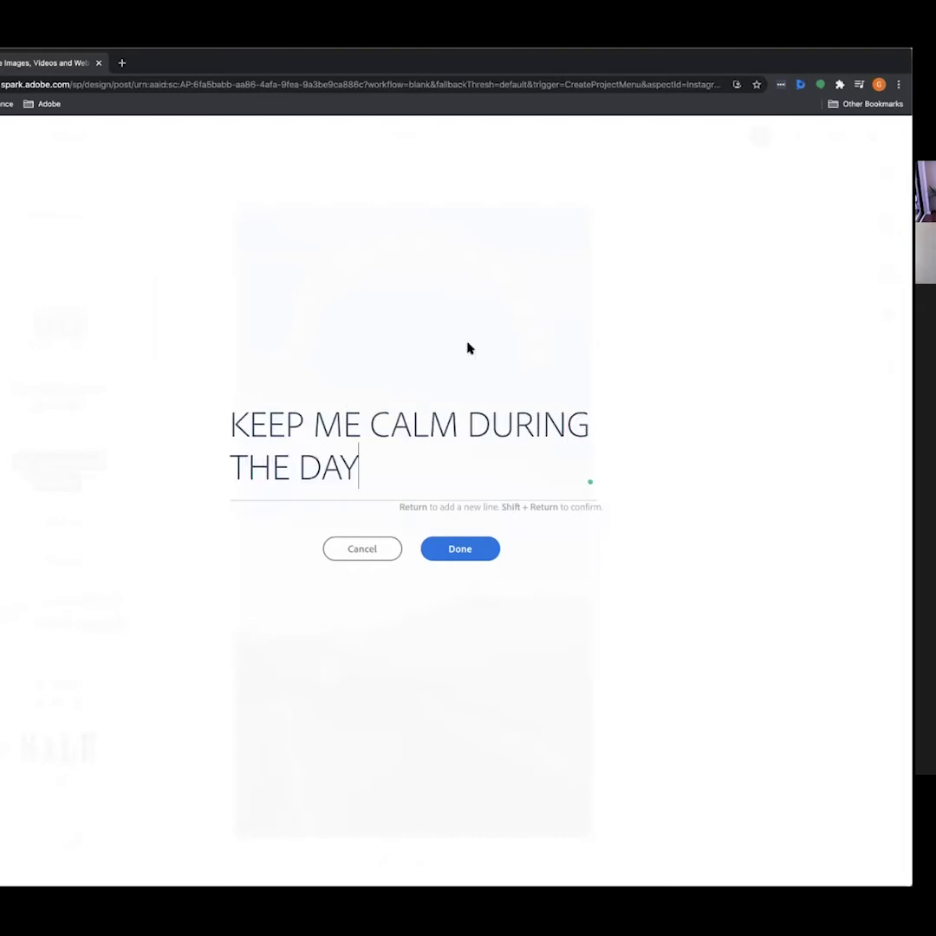
click(466, 546)
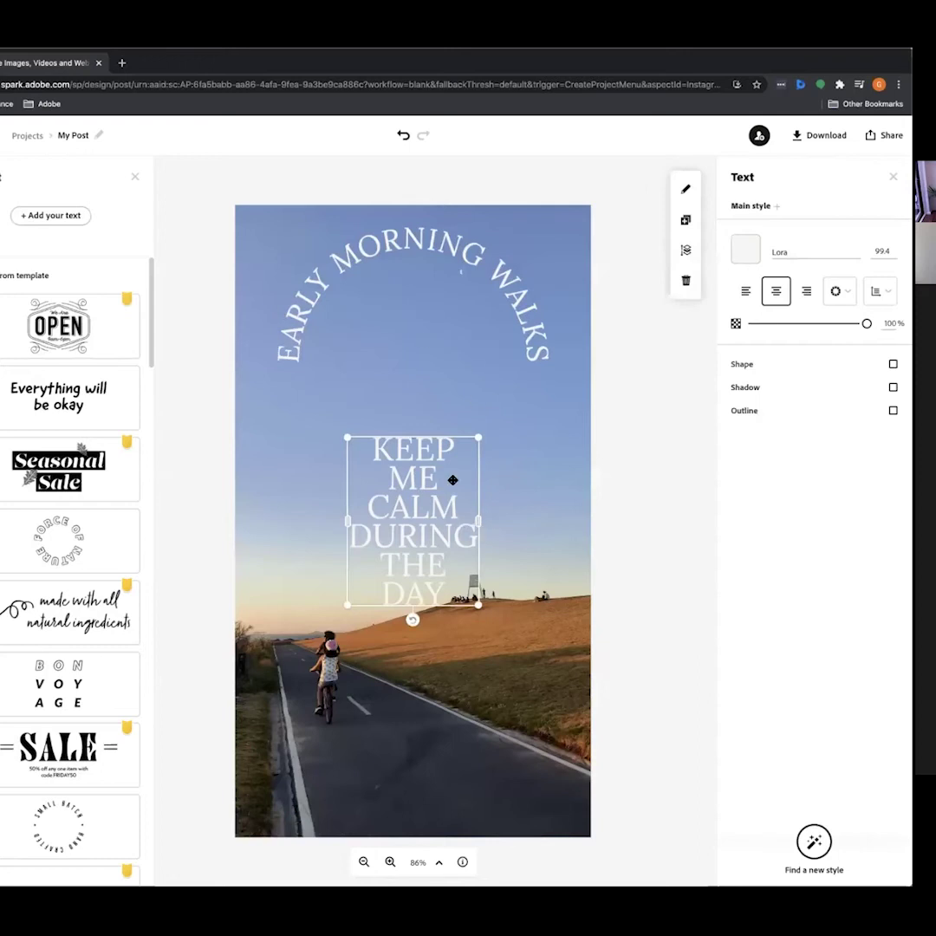
Widen the new text block so its wording fits on two lines, and center it in the sky just below the arched text
drag(422, 527, 388, 474)
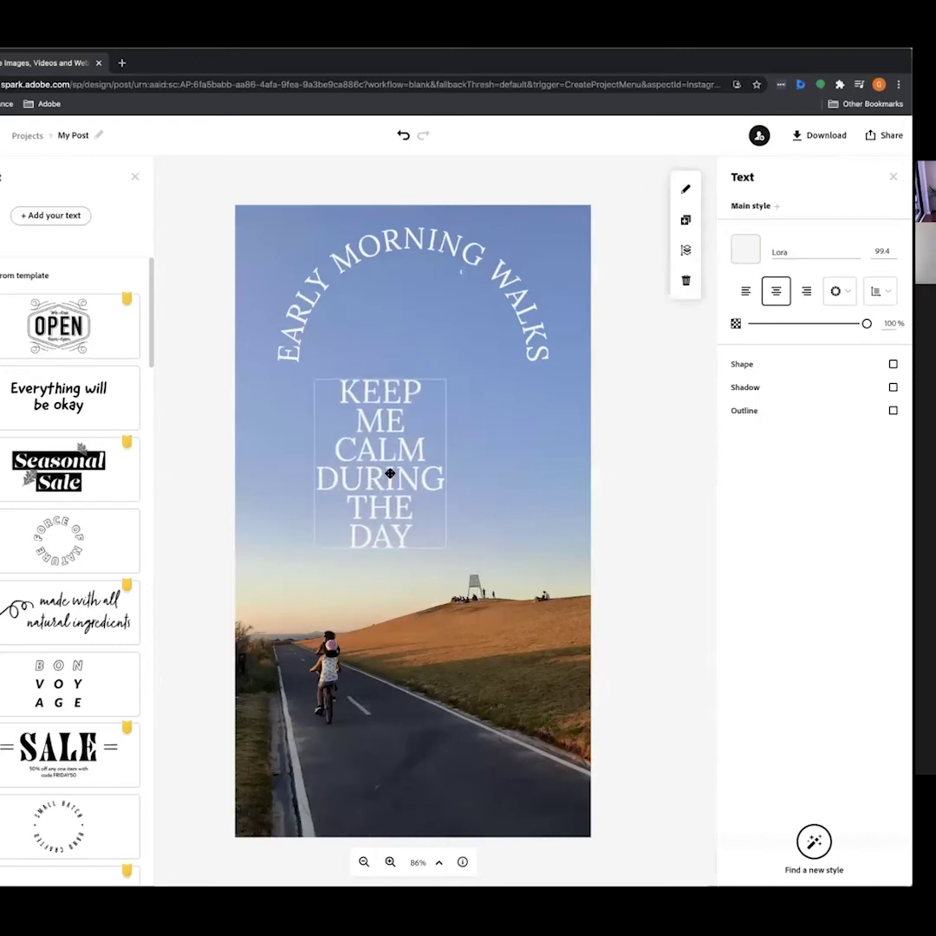
drag(444, 464, 579, 451)
drag(312, 419, 274, 409)
mouse_move(560, 404)
mouse_down()
mouse_move(571, 408)
mouse_move(560, 405)
mouse_up()
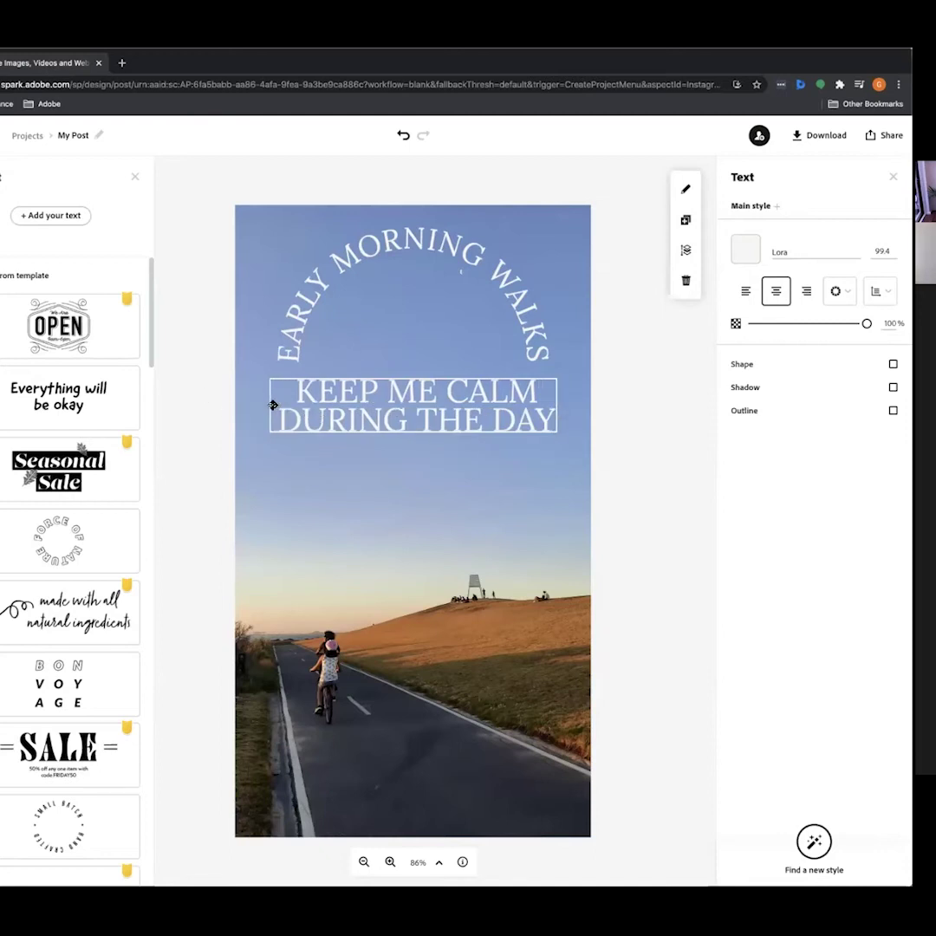
drag(273, 405, 277, 404)
drag(468, 419, 468, 425)
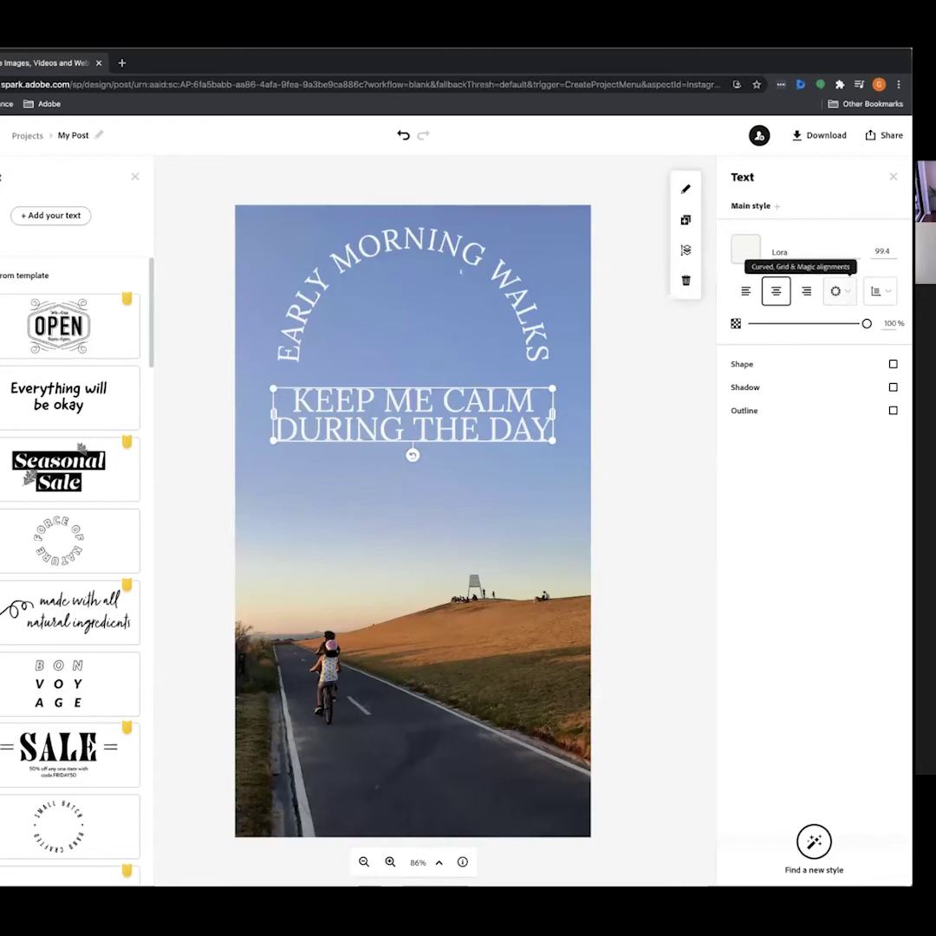
Reduce the "KEEP ME CALM DURING THE DAY" text to a font size of 60 and stretch its box wider on both sides
click(881, 251)
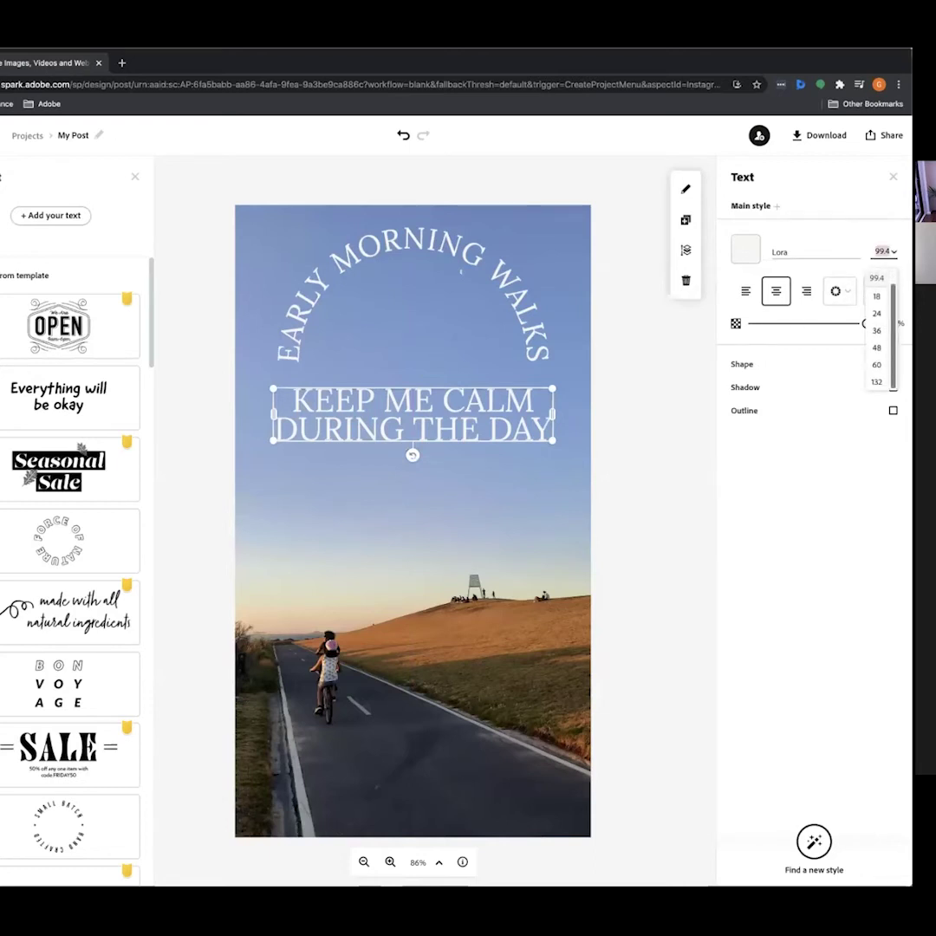
click(876, 380)
drag(497, 416, 568, 414)
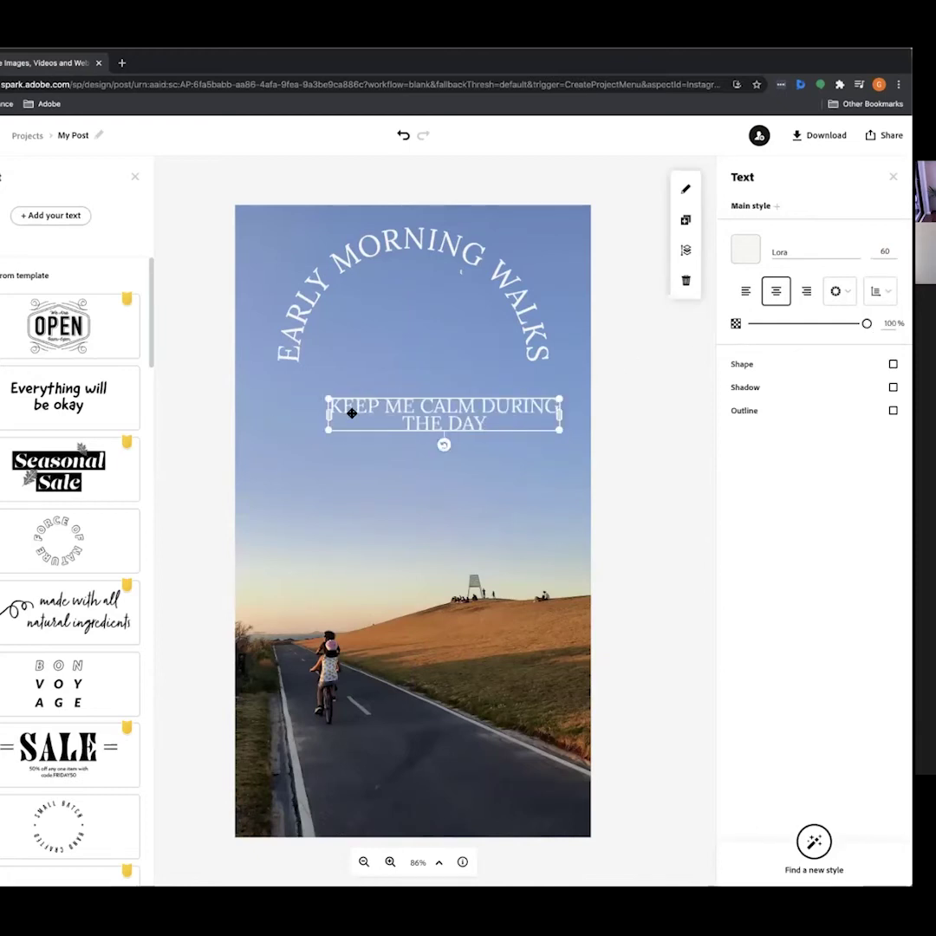
drag(332, 418, 242, 408)
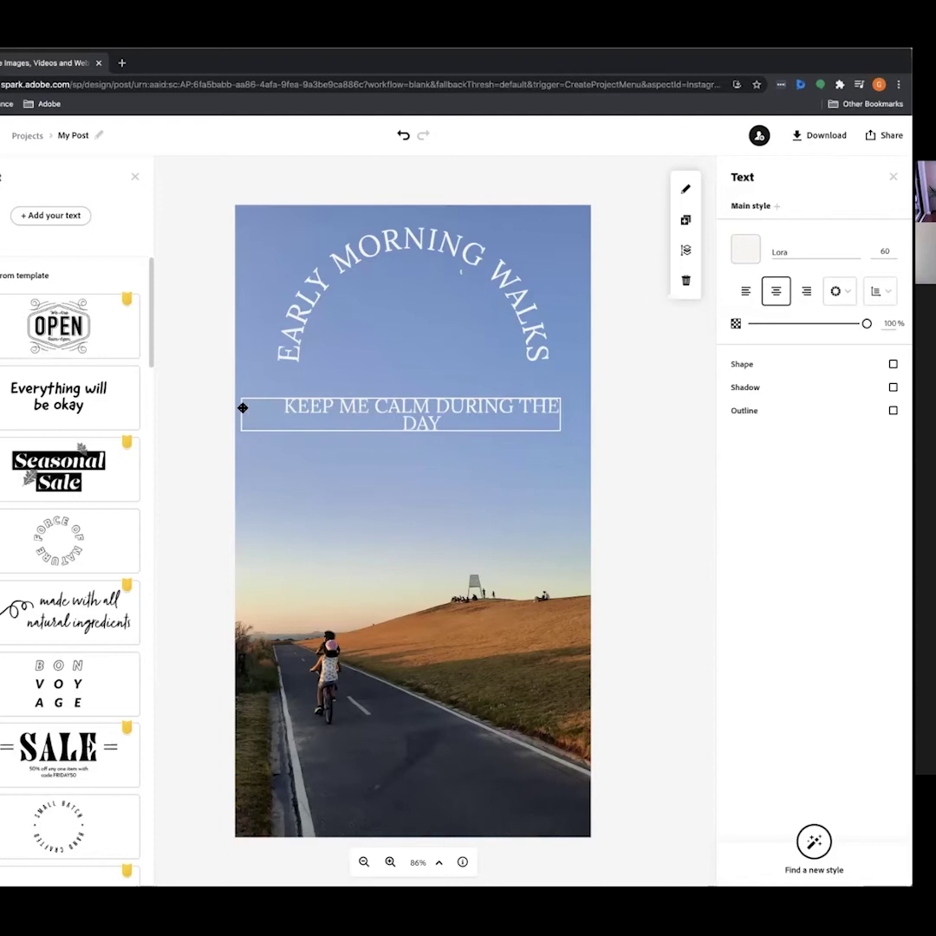
drag(556, 418, 583, 420)
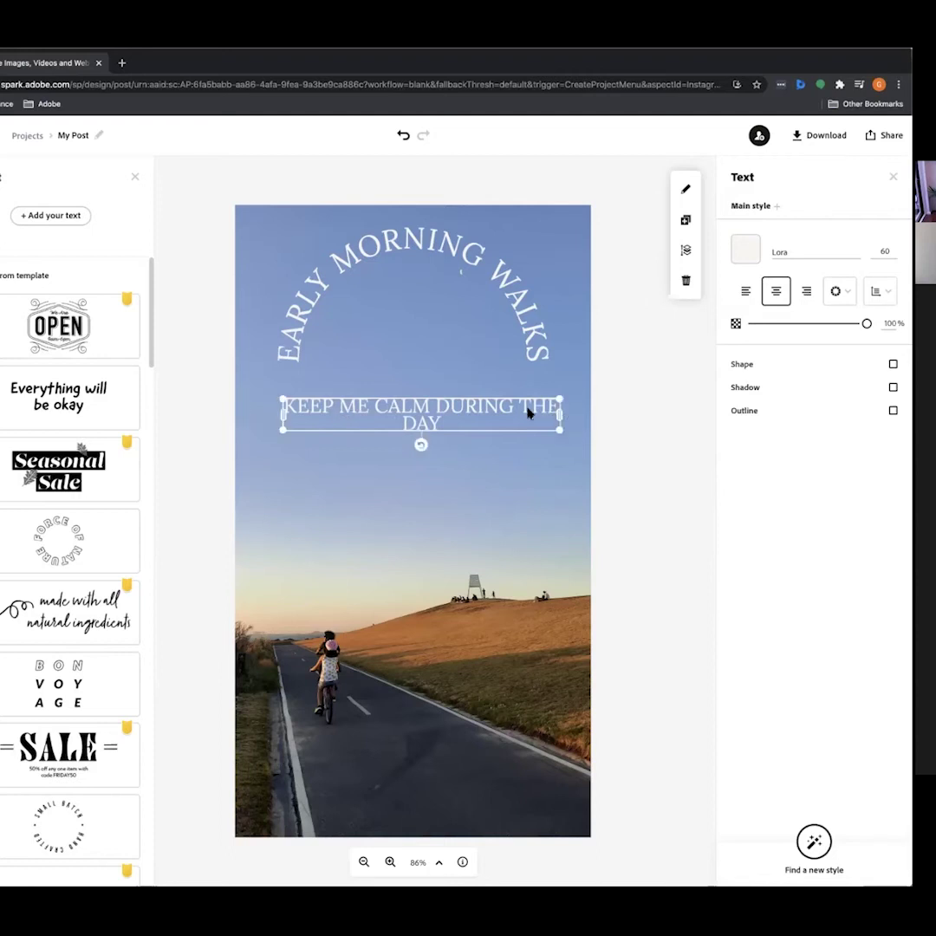
Set the lower text's font size to 50, widen it to a single line and center it directly beneath the arch
click(884, 251)
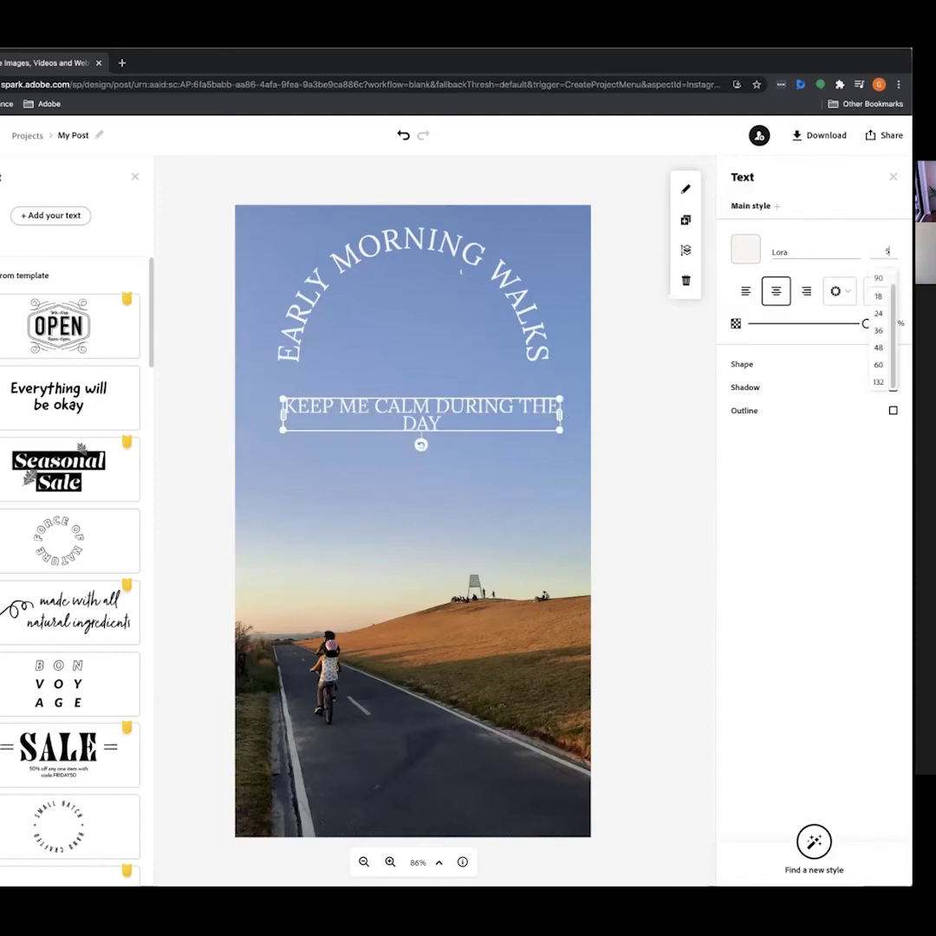
key(Return)
drag(532, 420, 586, 415)
drag(487, 407, 463, 404)
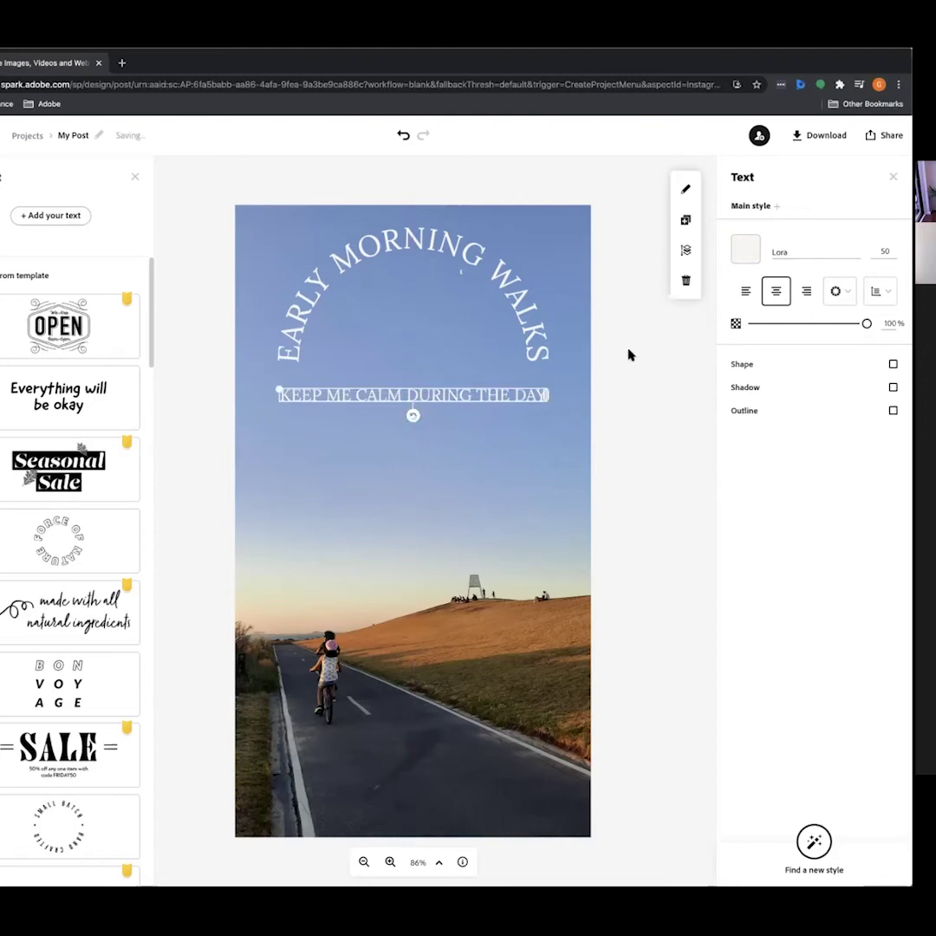
Move the arched "EARLY MORNING WALKS" text slightly down, closer to the line beneath it
click(630, 355)
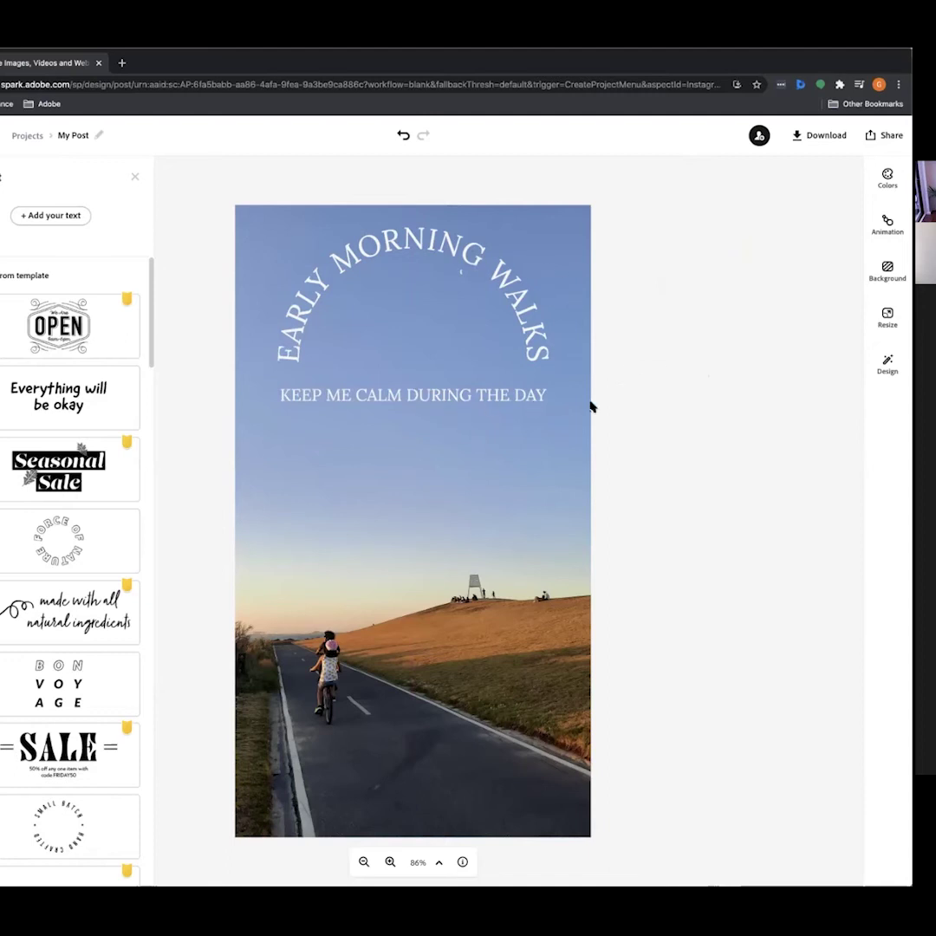
click(483, 267)
click(494, 396)
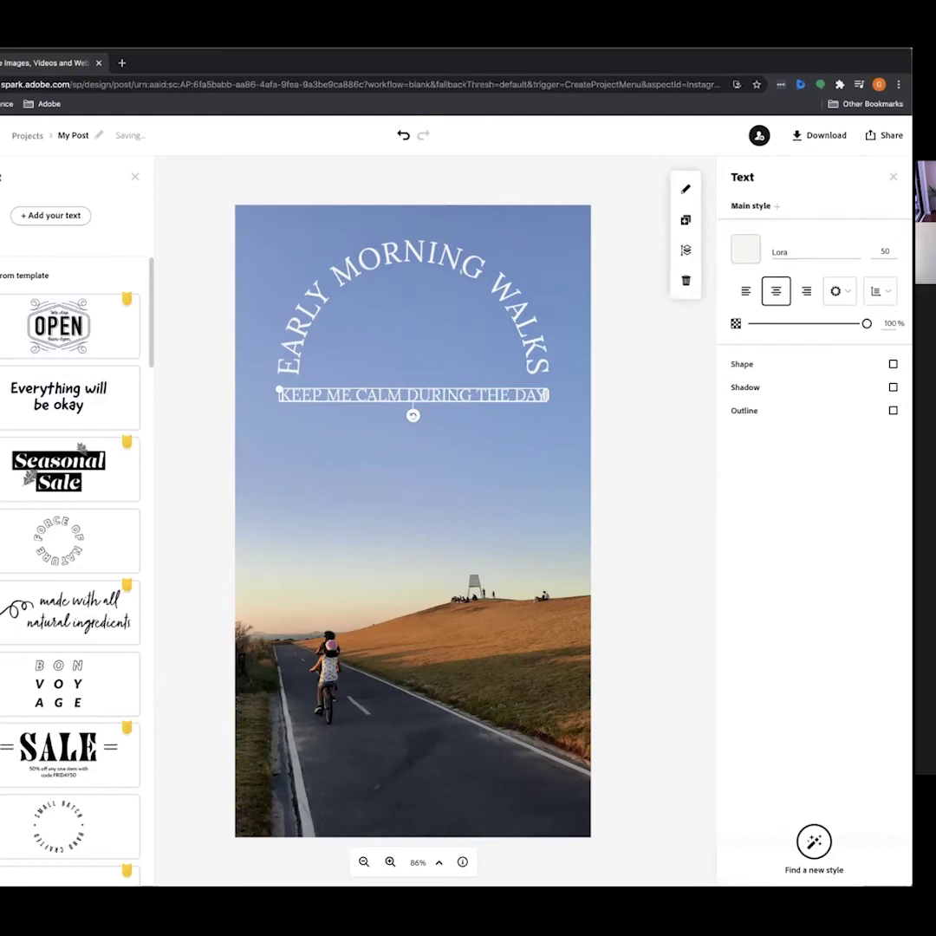
Search the icons for "spark" and then "sunrise", and place the first half-sun icon inside the arch, centered above the lower text
text(spark)
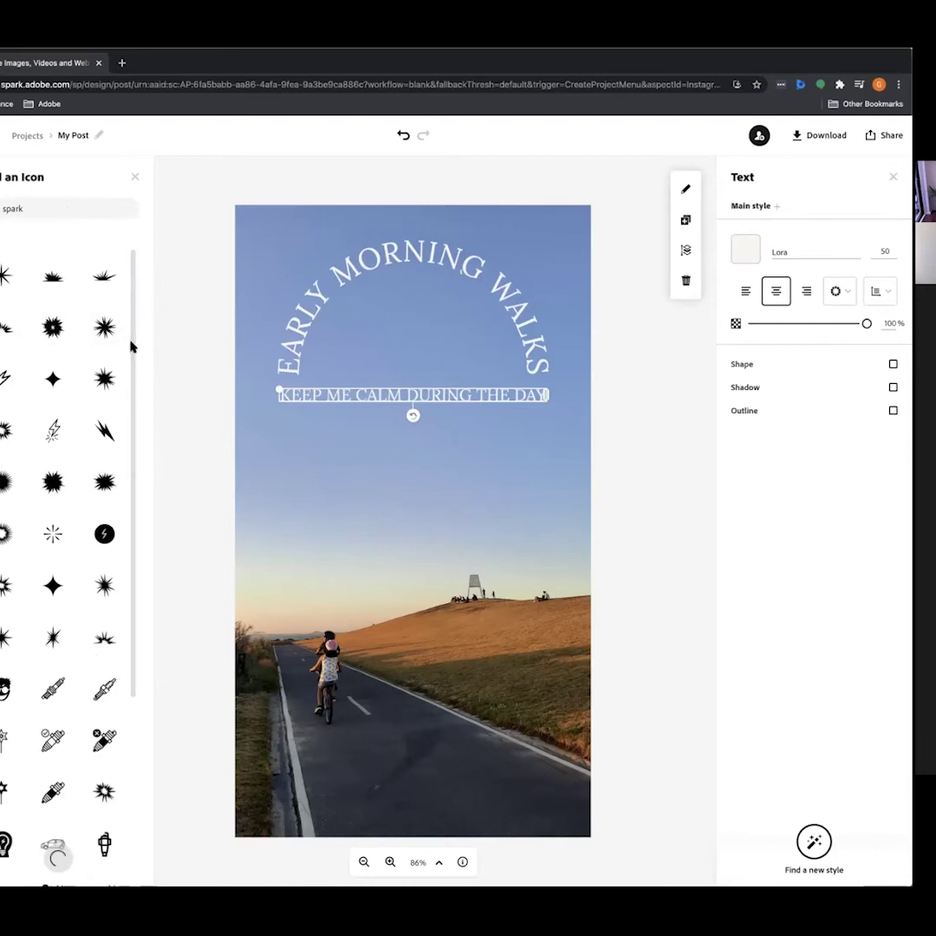
drag(29, 209, 2, 208)
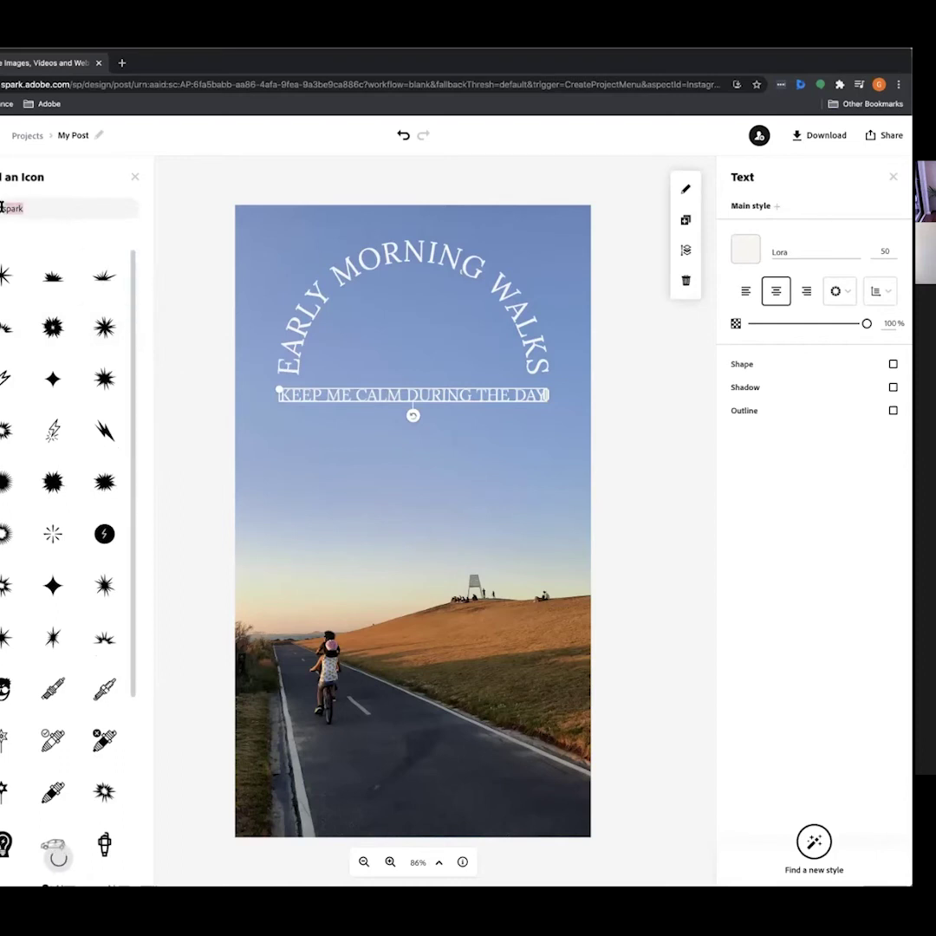
key(BackSpace)
text(sunrise)
key(Return)
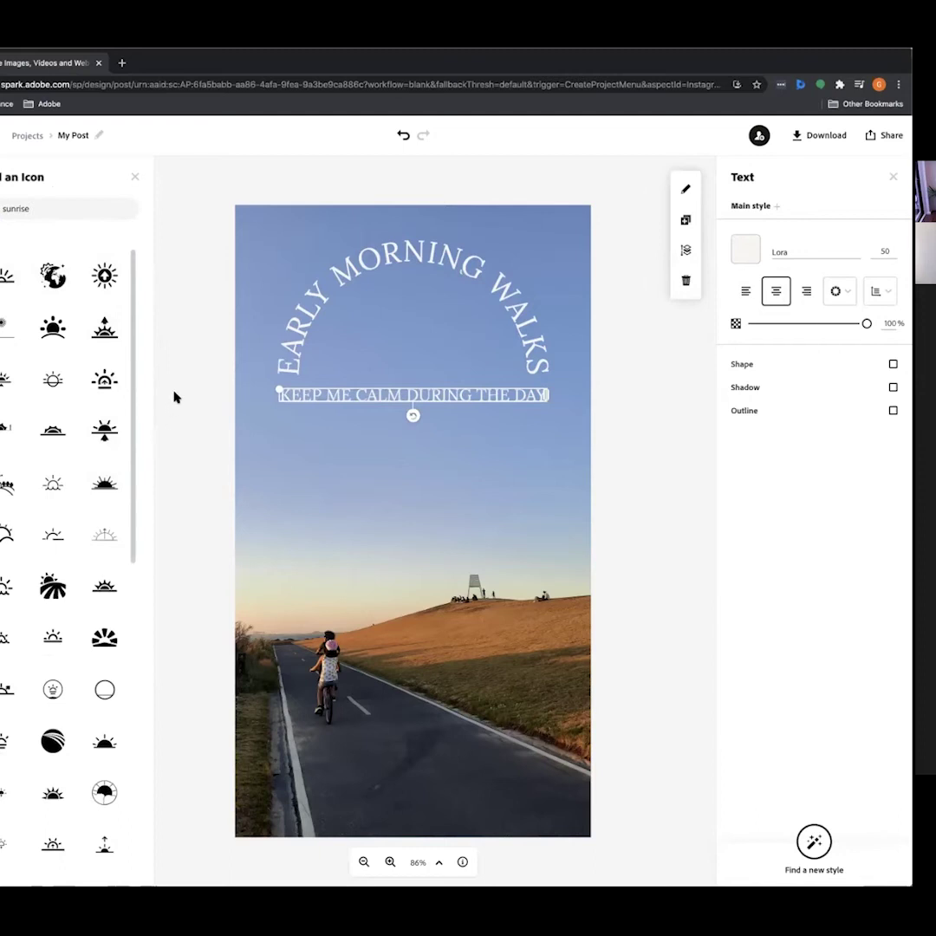
click(6, 279)
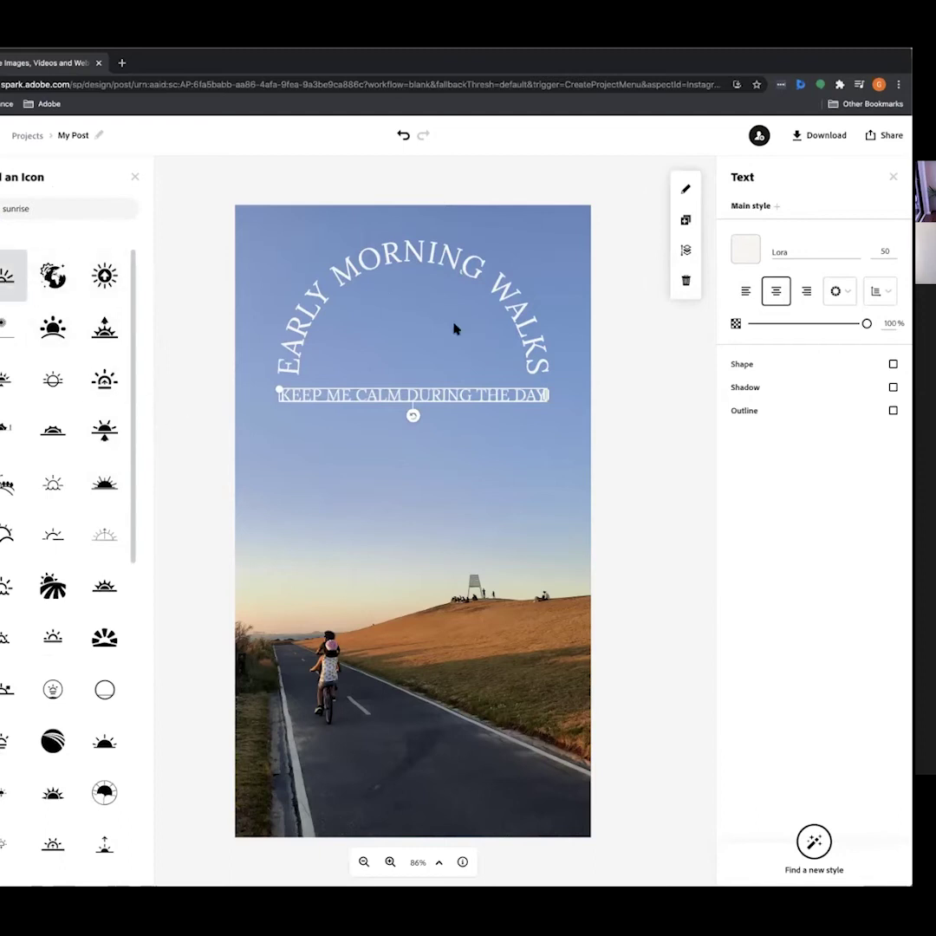
drag(518, 465, 435, 336)
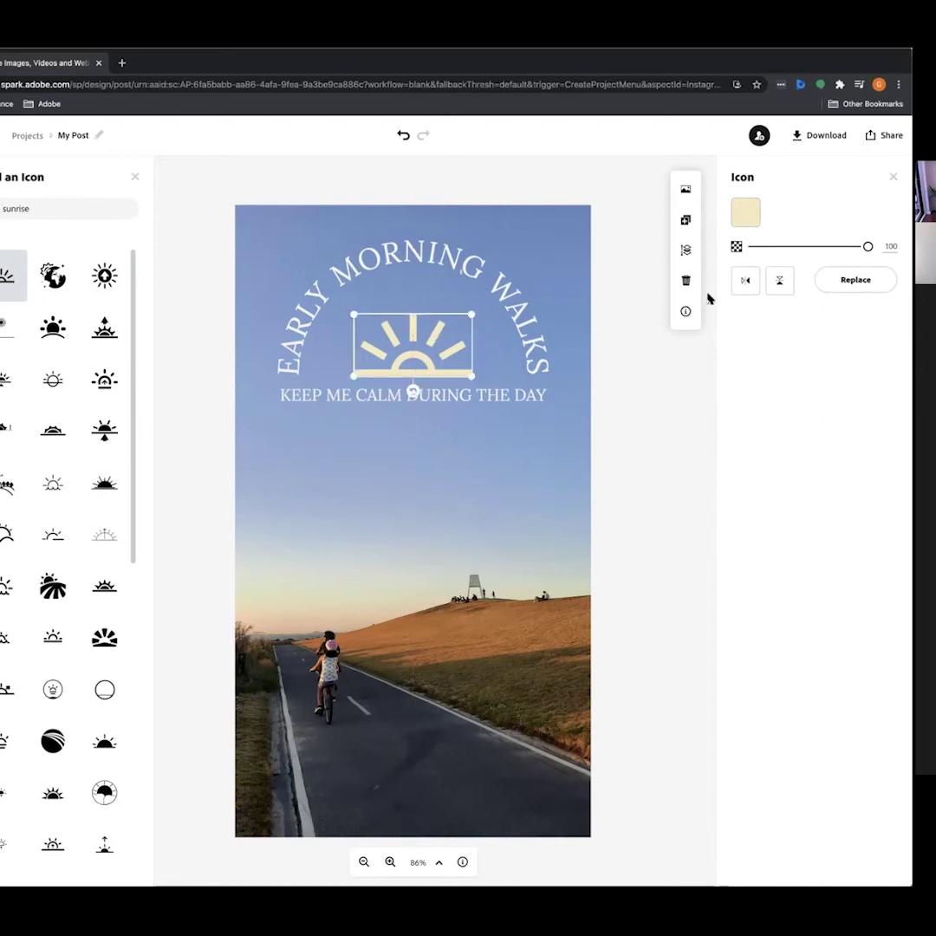
Recolor the sunrise icon white, shrink it slightly and center it in the arch, level with the ends of the arched text
click(738, 208)
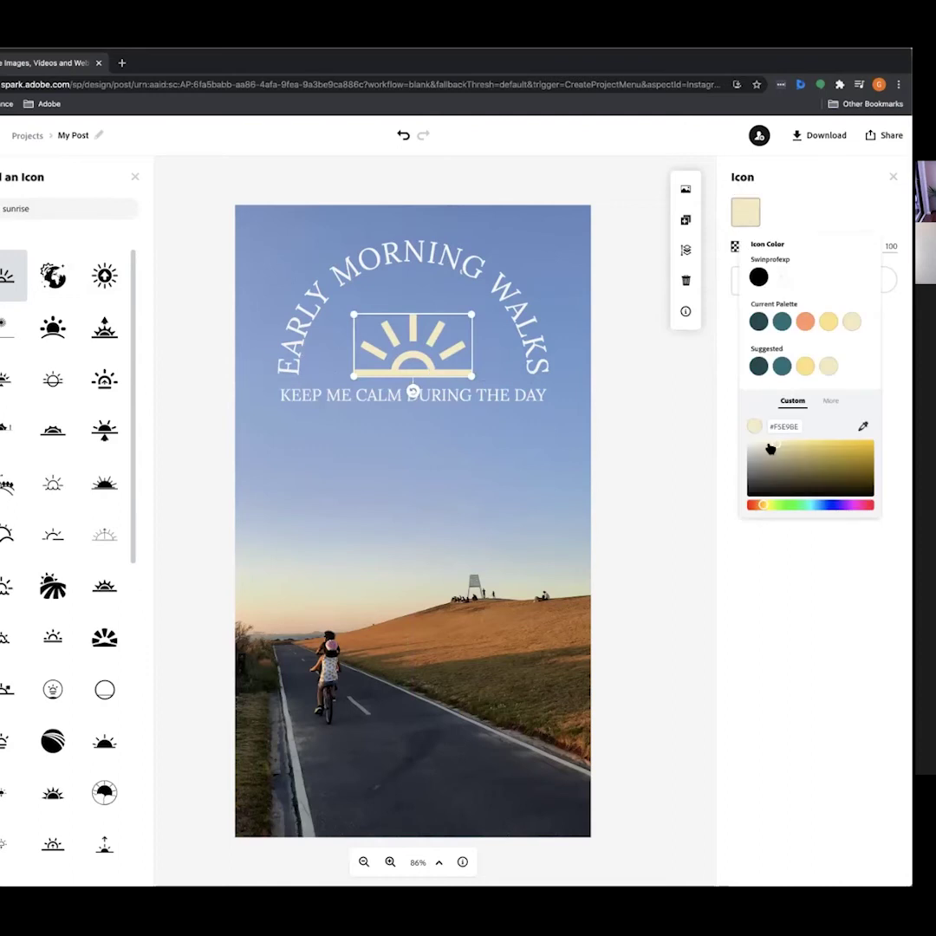
drag(771, 446, 741, 442)
click(722, 432)
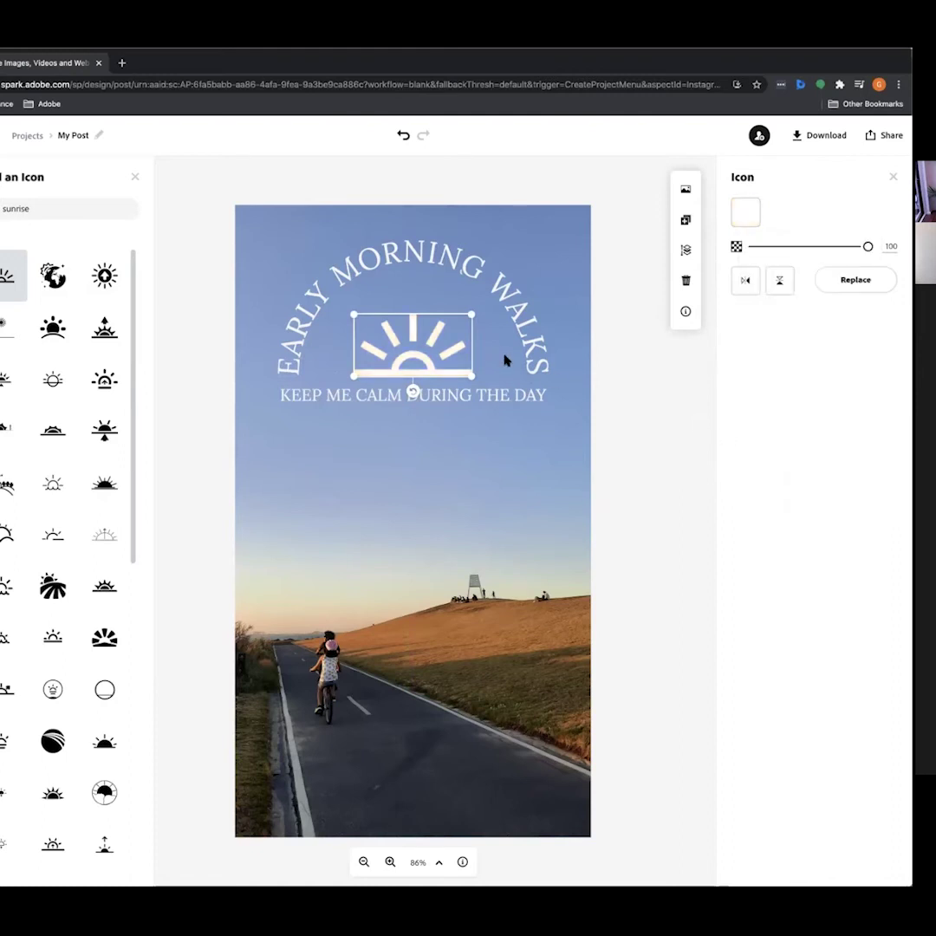
drag(472, 314, 430, 345)
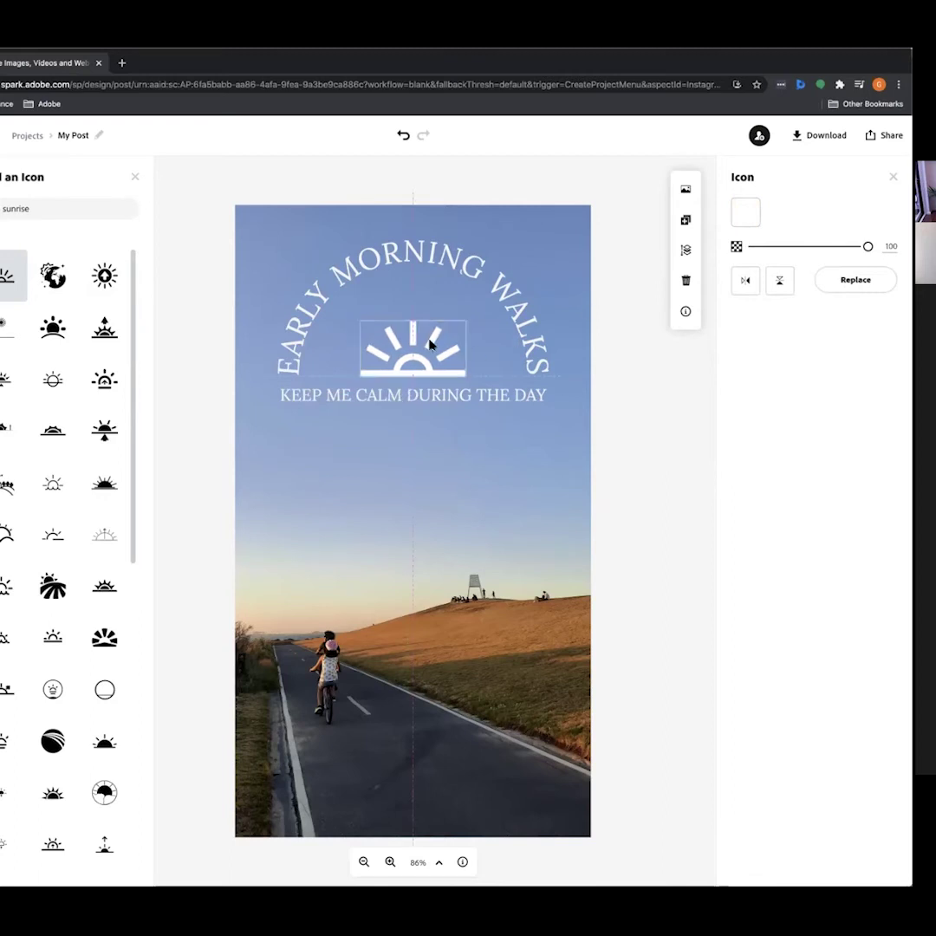
click(627, 369)
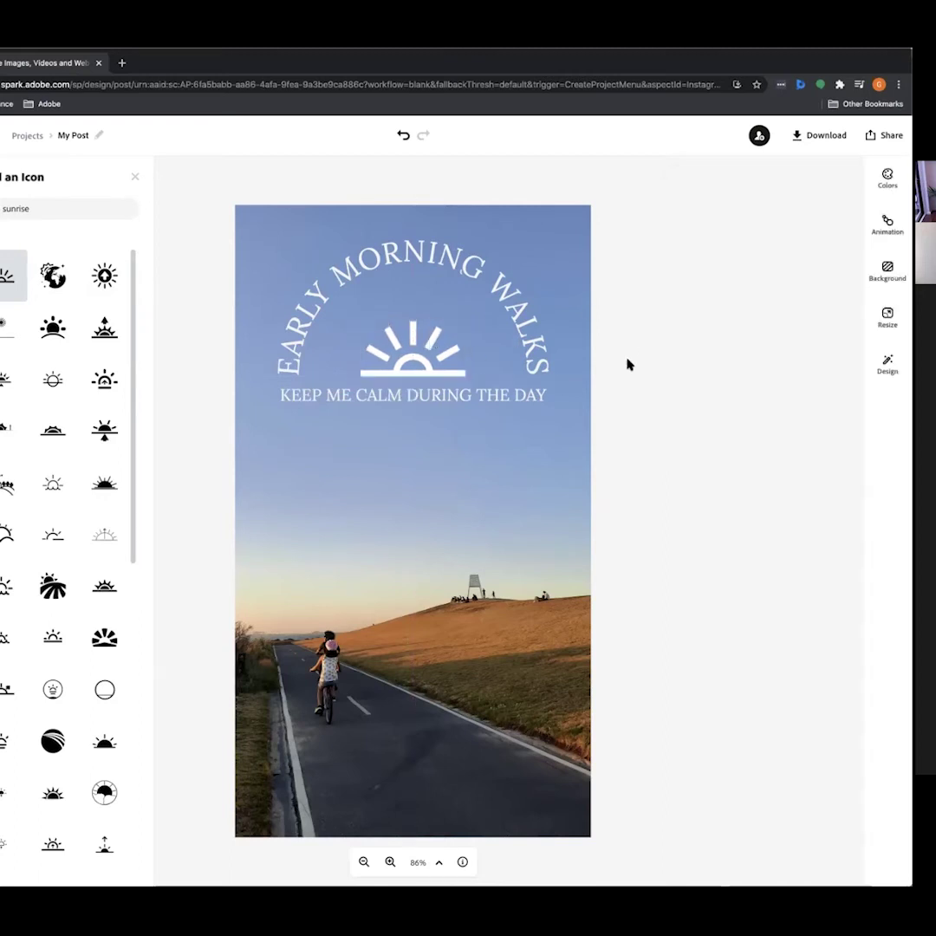
Set the "KEEP ME CALM DURING THE DAY" text to font size 55 and move it slightly lower beneath the icon
click(523, 398)
click(885, 252)
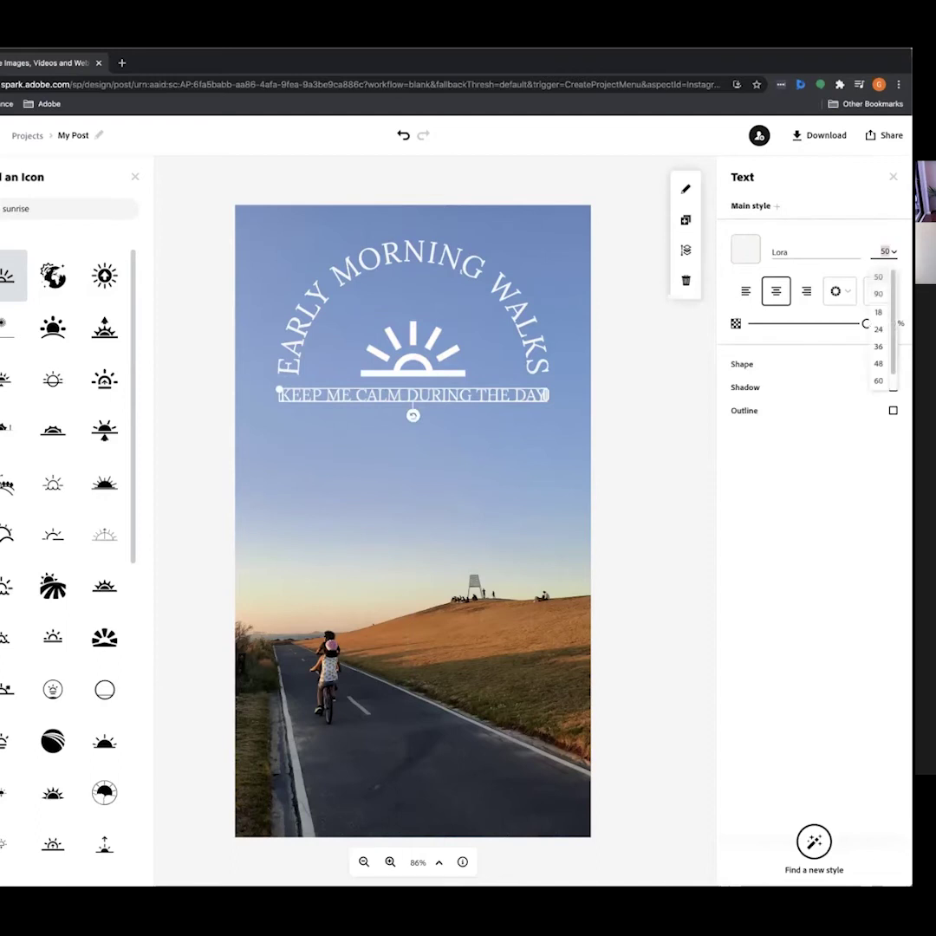
text(55)
key(Return)
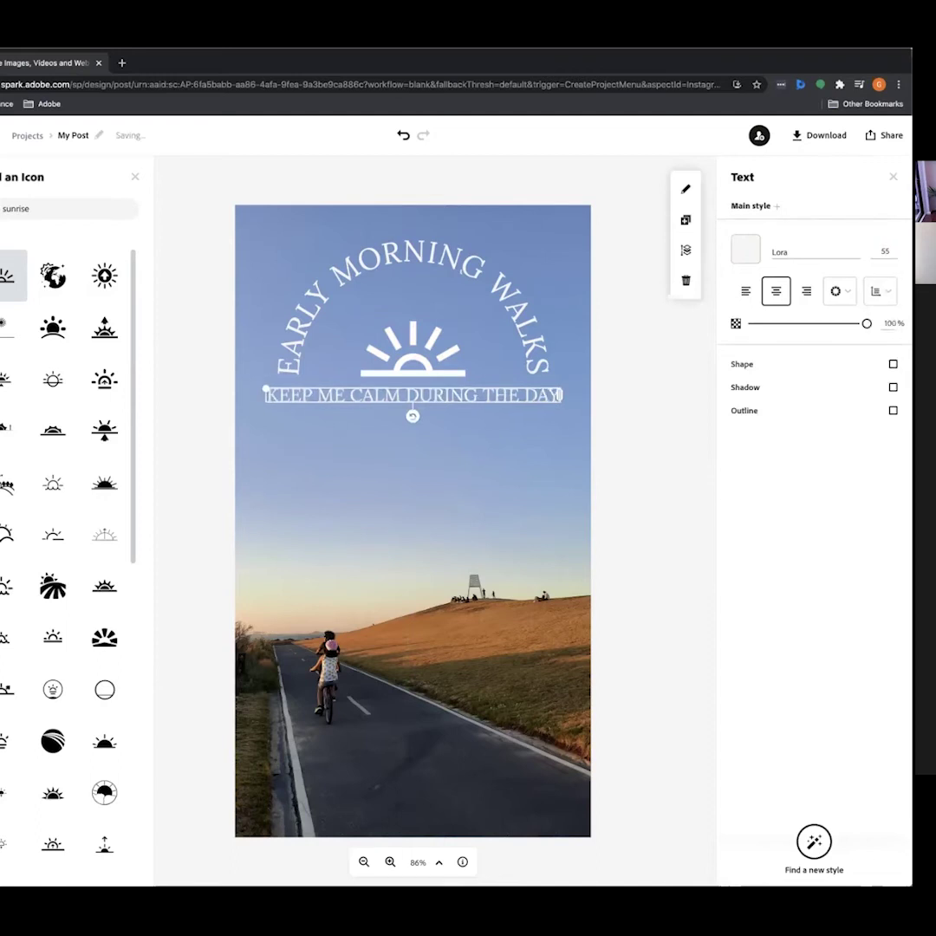
drag(487, 400, 484, 407)
click(644, 376)
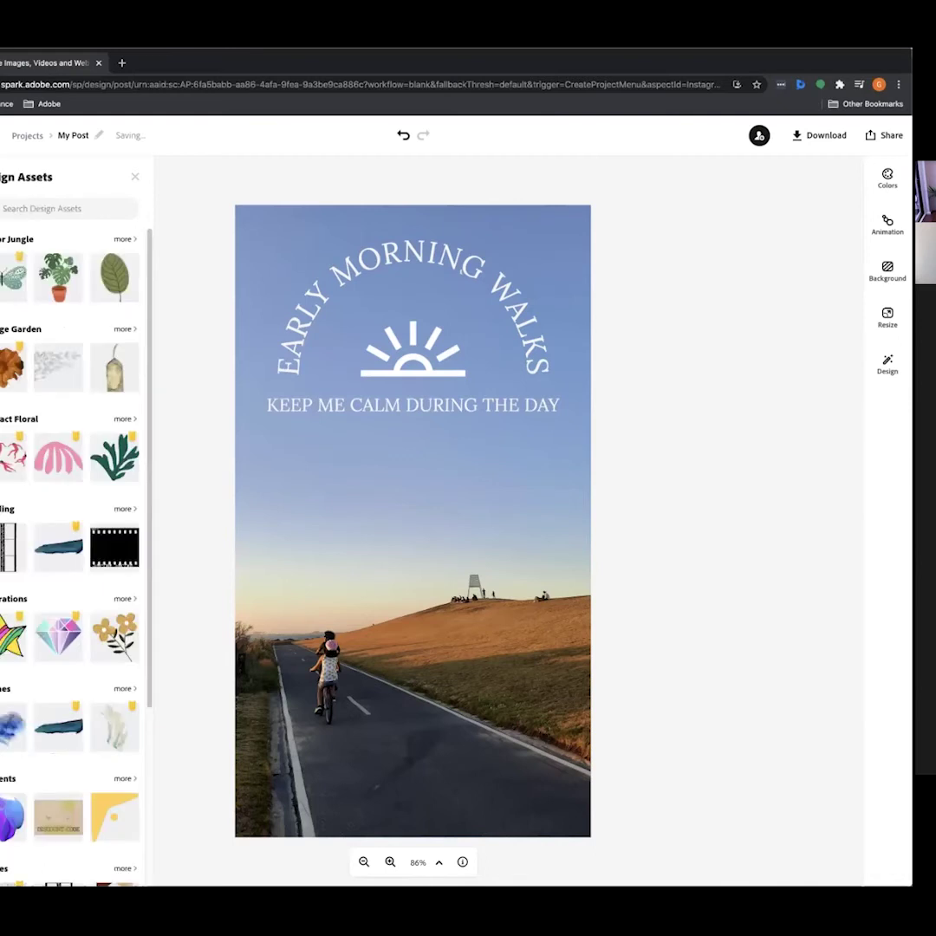
Browse the design assets, add the painted brushstroke frame and enlarge it to cover the whole story
drag(146, 303, 147, 495)
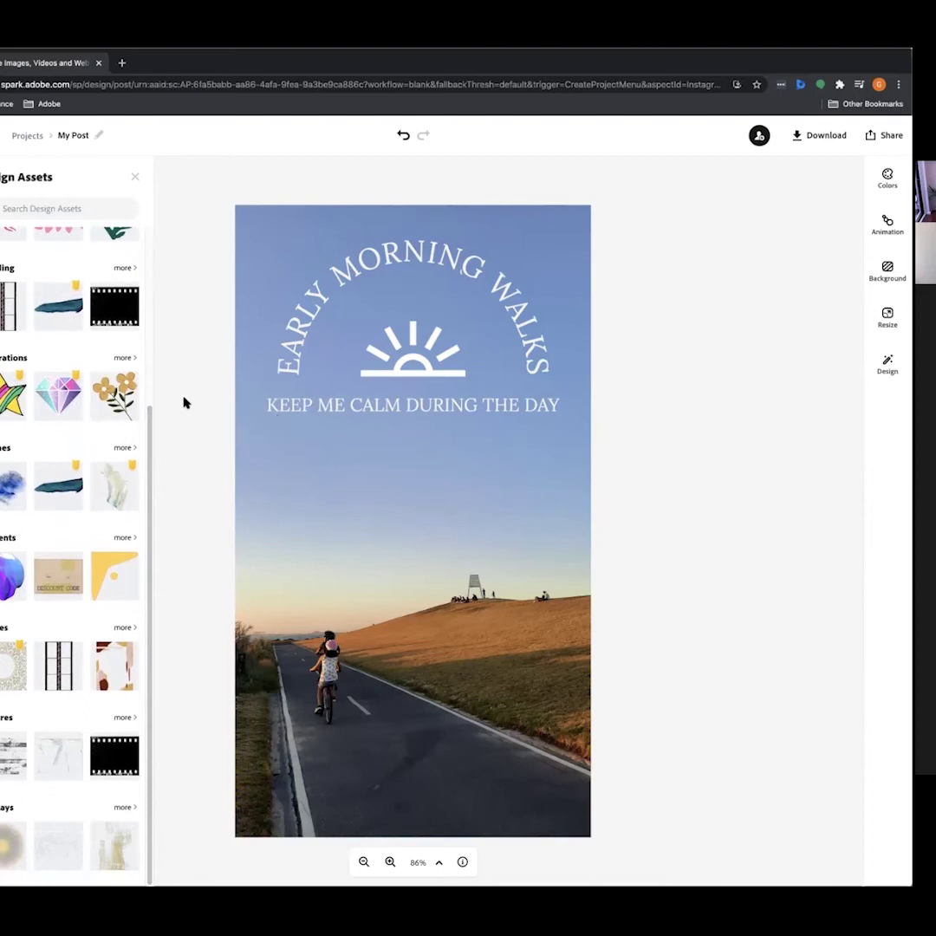
drag(149, 433, 165, 219)
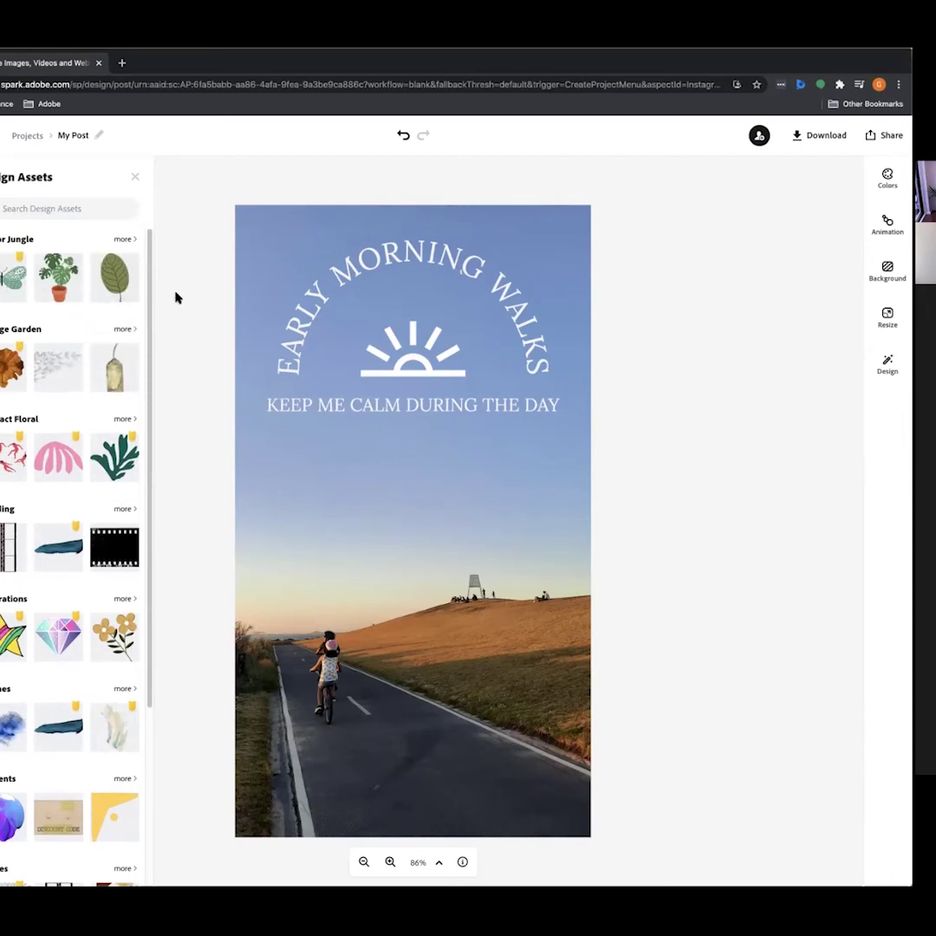
drag(150, 350, 153, 457)
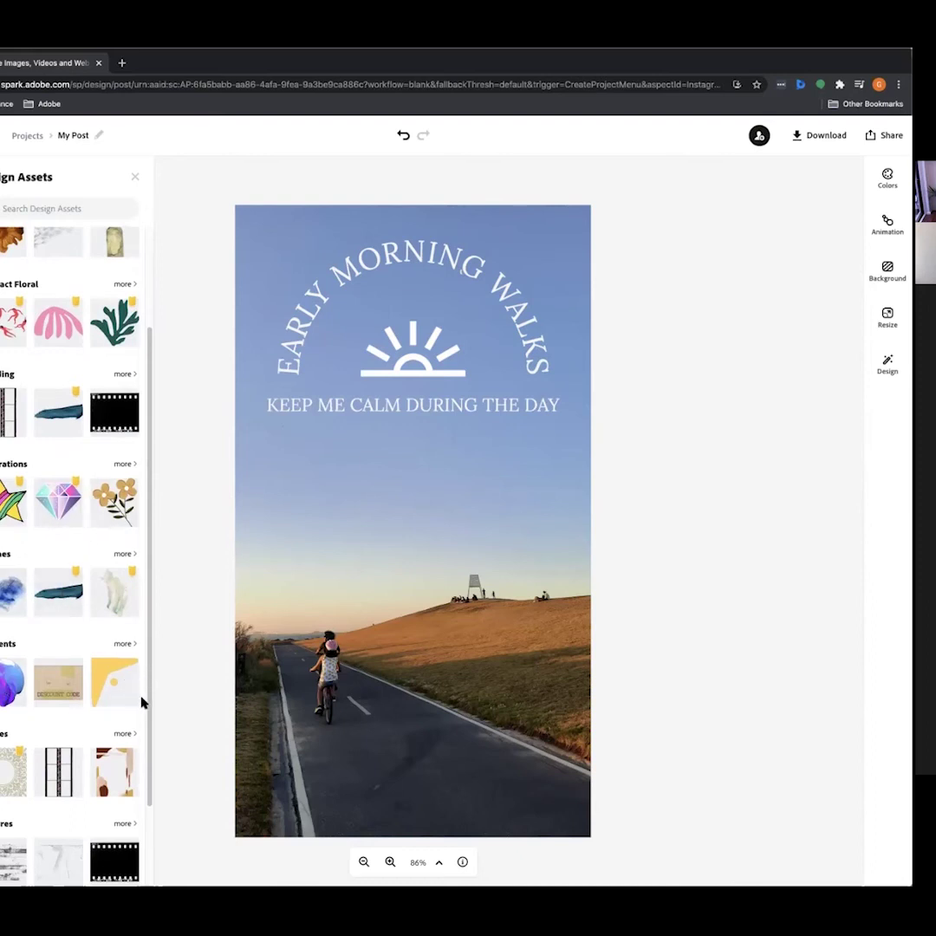
click(112, 785)
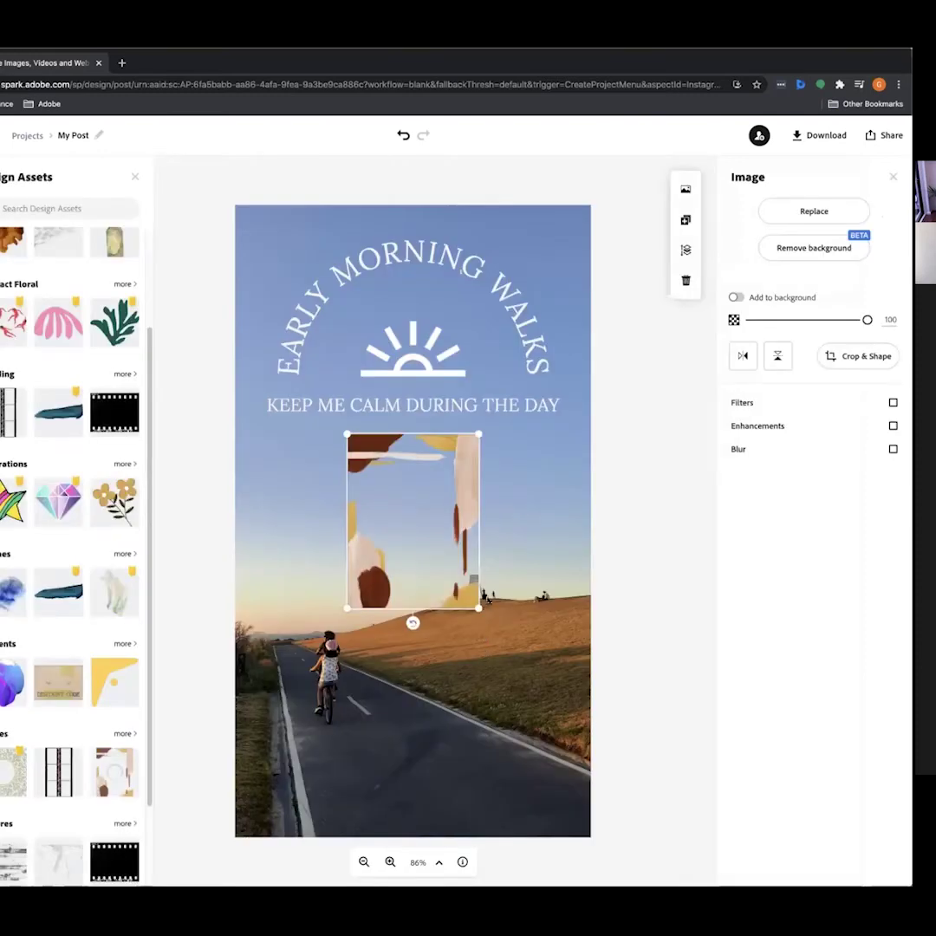
drag(479, 608, 584, 761)
drag(368, 627, 295, 492)
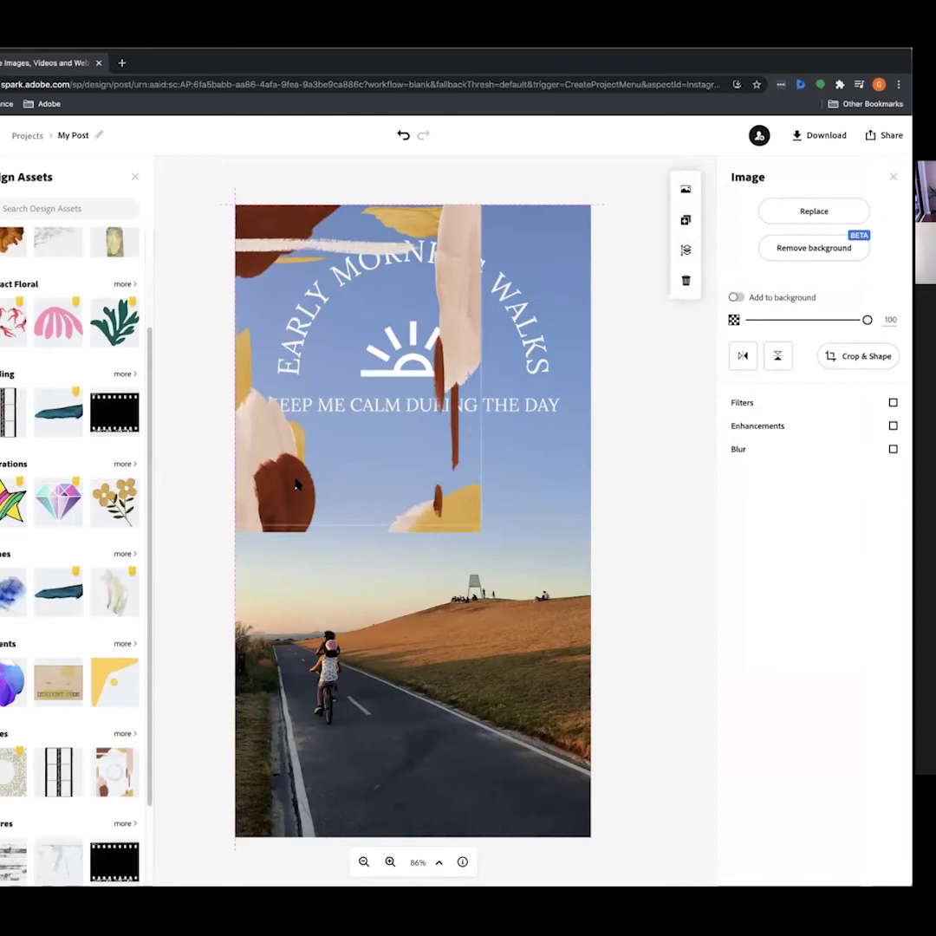
drag(483, 534, 514, 809)
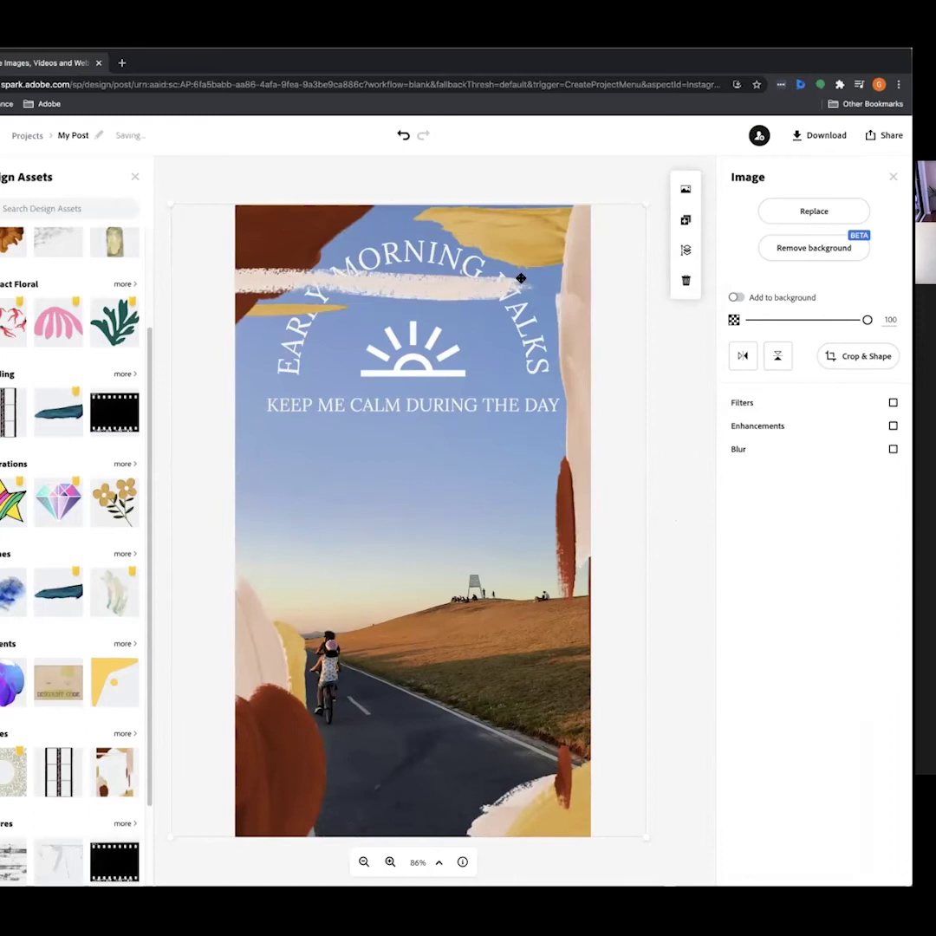
Change the brushstroke frame's layer order so that it sits behind the arched text
click(687, 252)
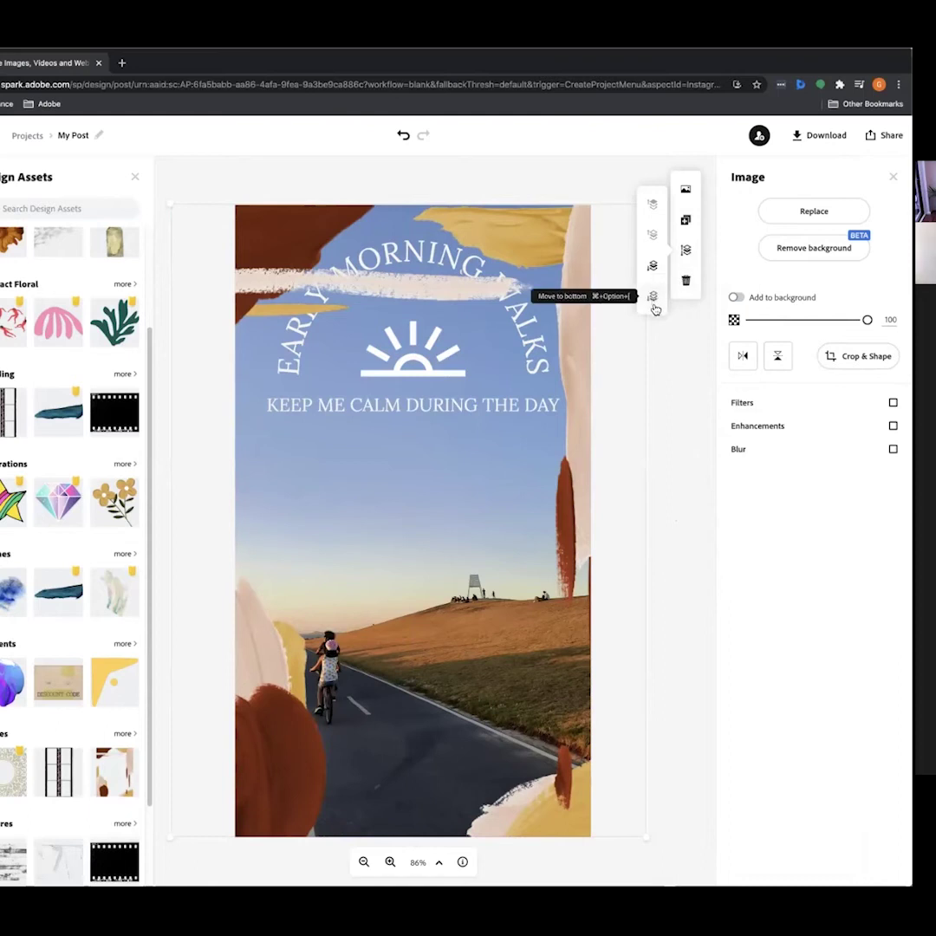
click(653, 267)
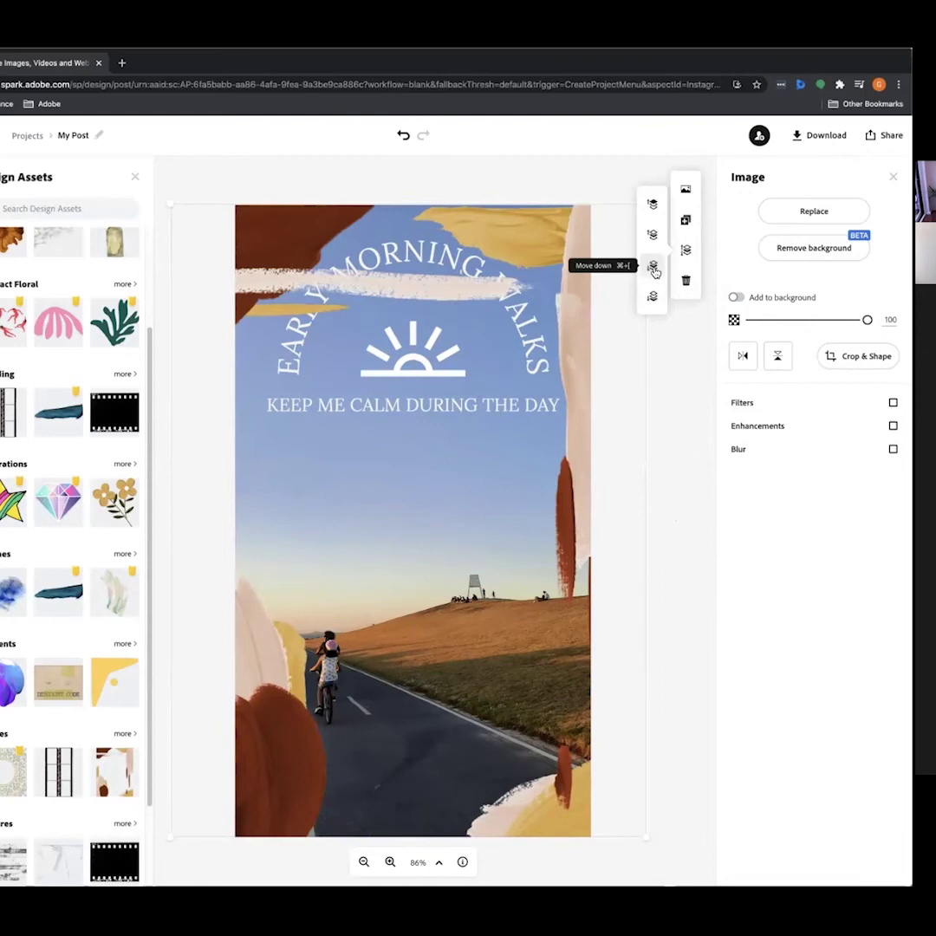
click(654, 267)
click(686, 250)
click(653, 236)
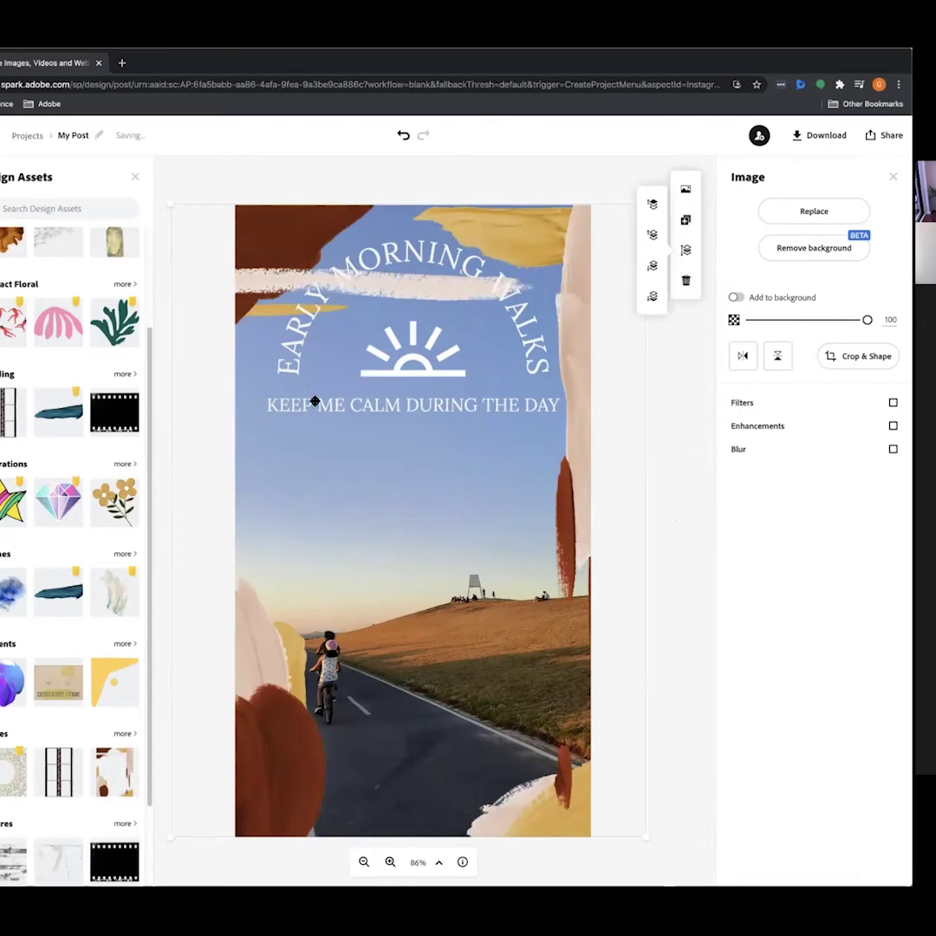
Select the brushstroke frame and delete it from the story
click(592, 182)
click(520, 237)
click(532, 222)
click(578, 223)
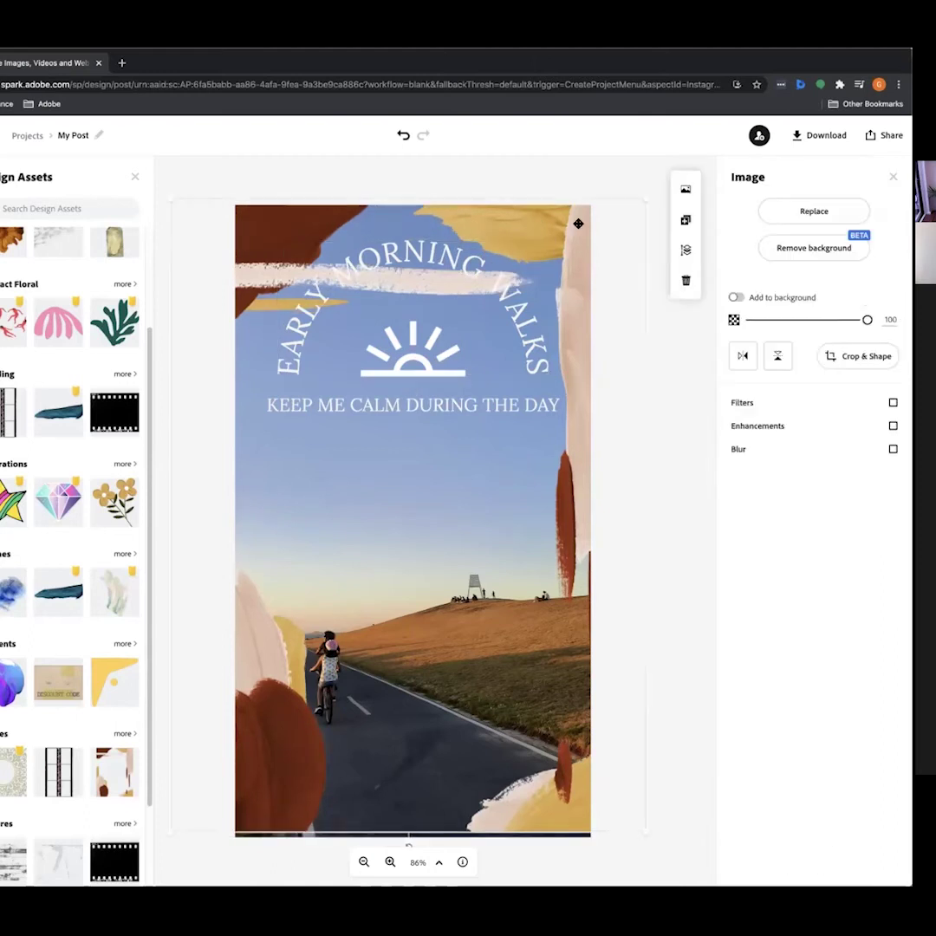
key(Delete)
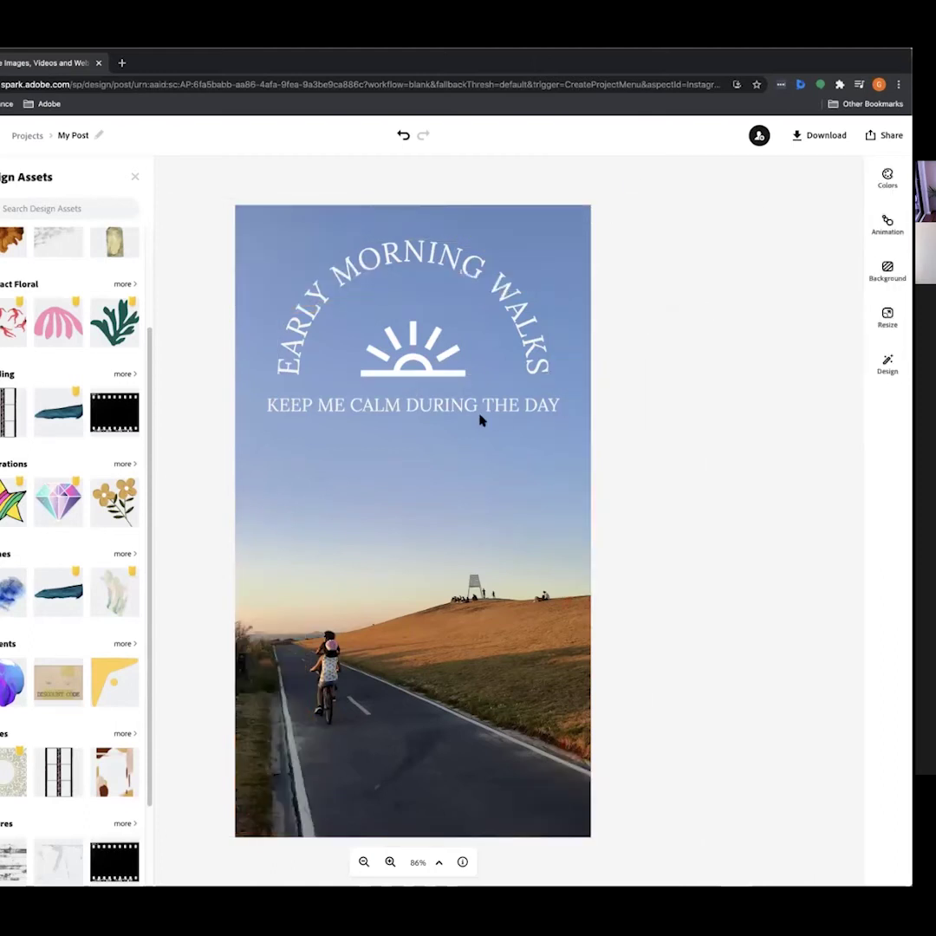
Turn on filters for the cyclist photo, try Grayscale, Contrast and Colorize, and apply Lighten
drag(151, 334, 151, 357)
click(374, 491)
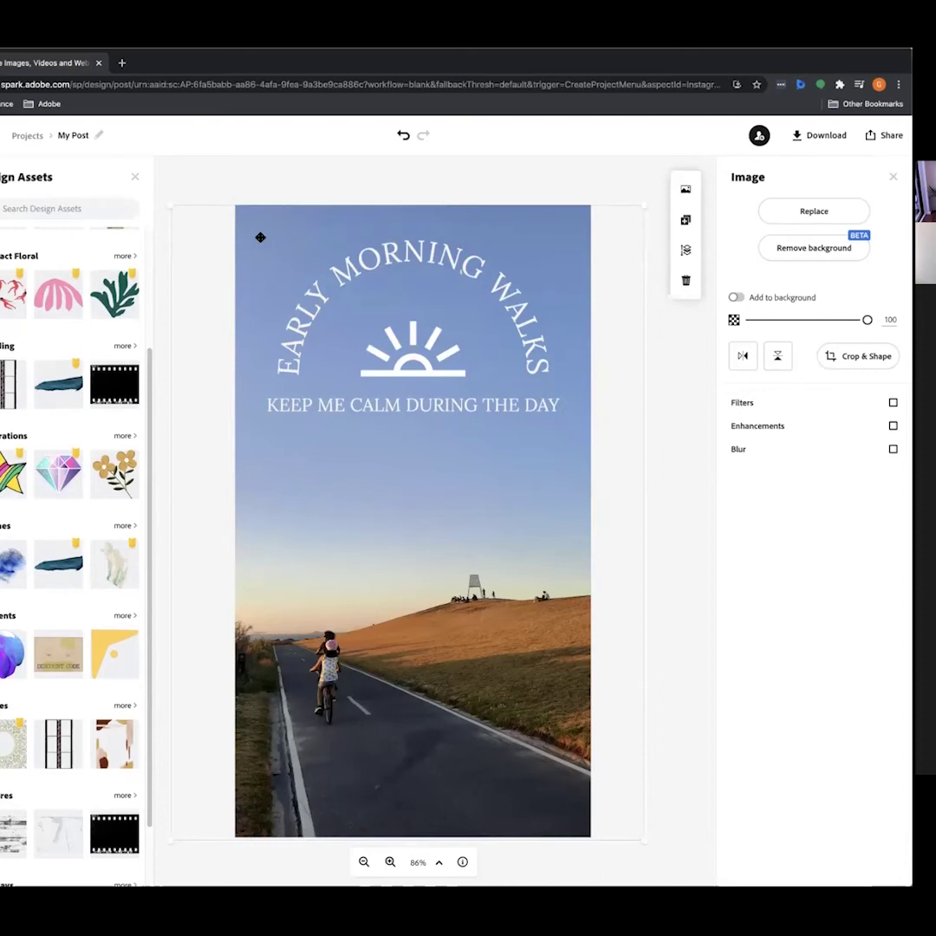
click(744, 404)
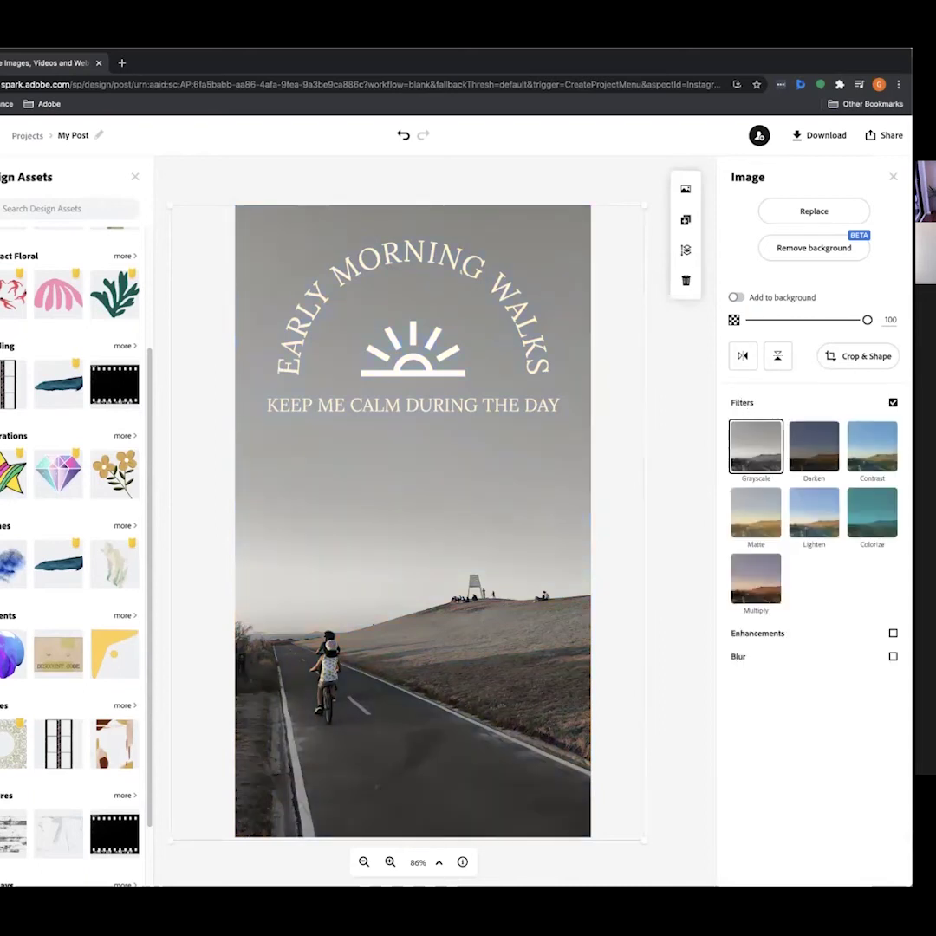
click(872, 446)
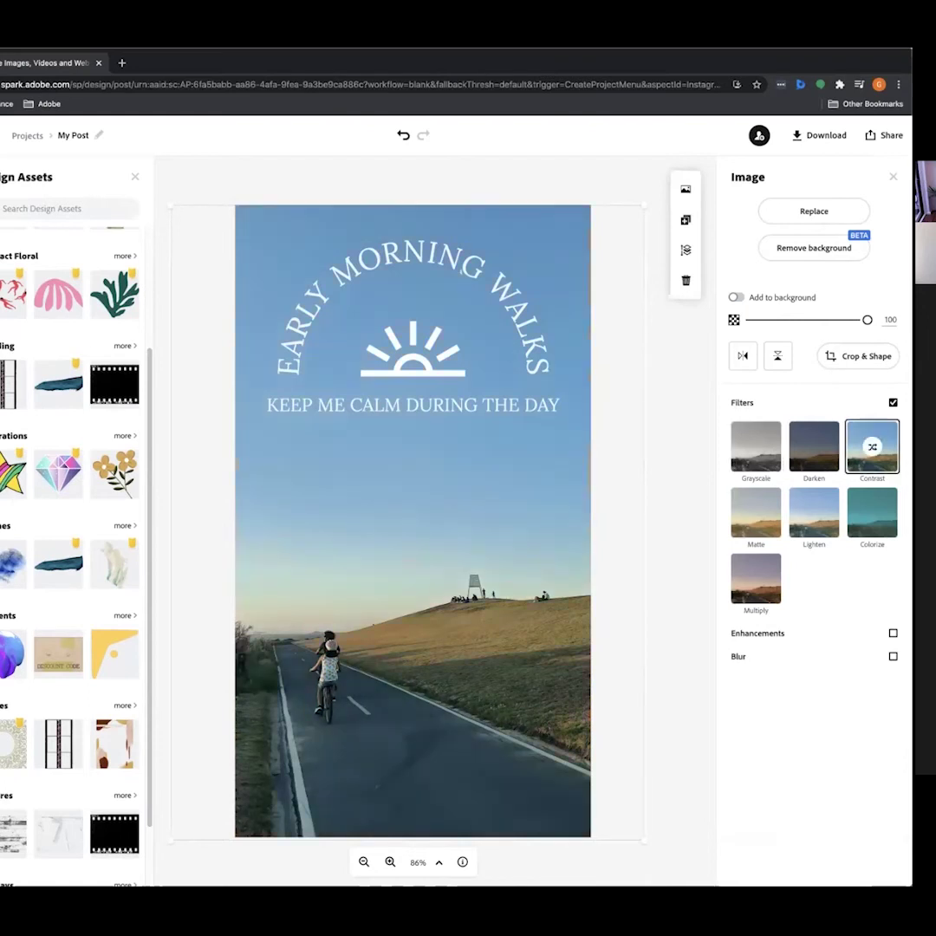
click(872, 511)
click(814, 511)
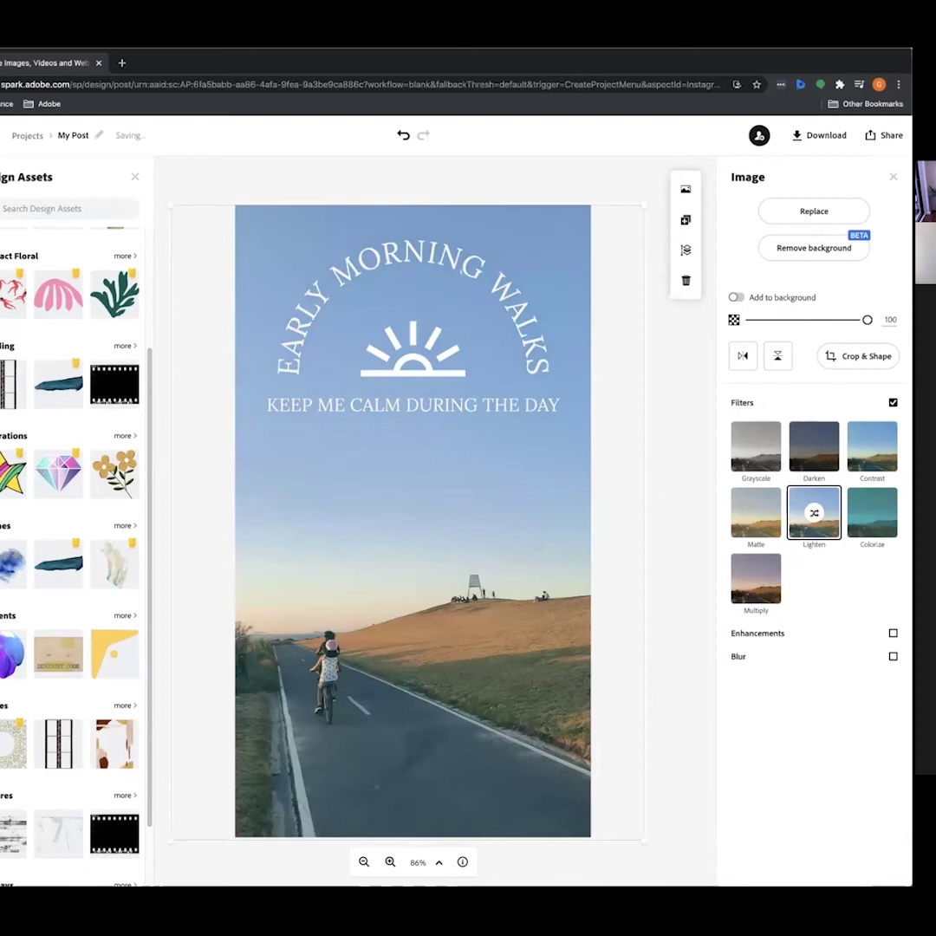
Enable the photo's enhancements and set contrast to 22, brightness to 2 and saturation to 32
click(893, 633)
scroll(762, 572, down, 2)
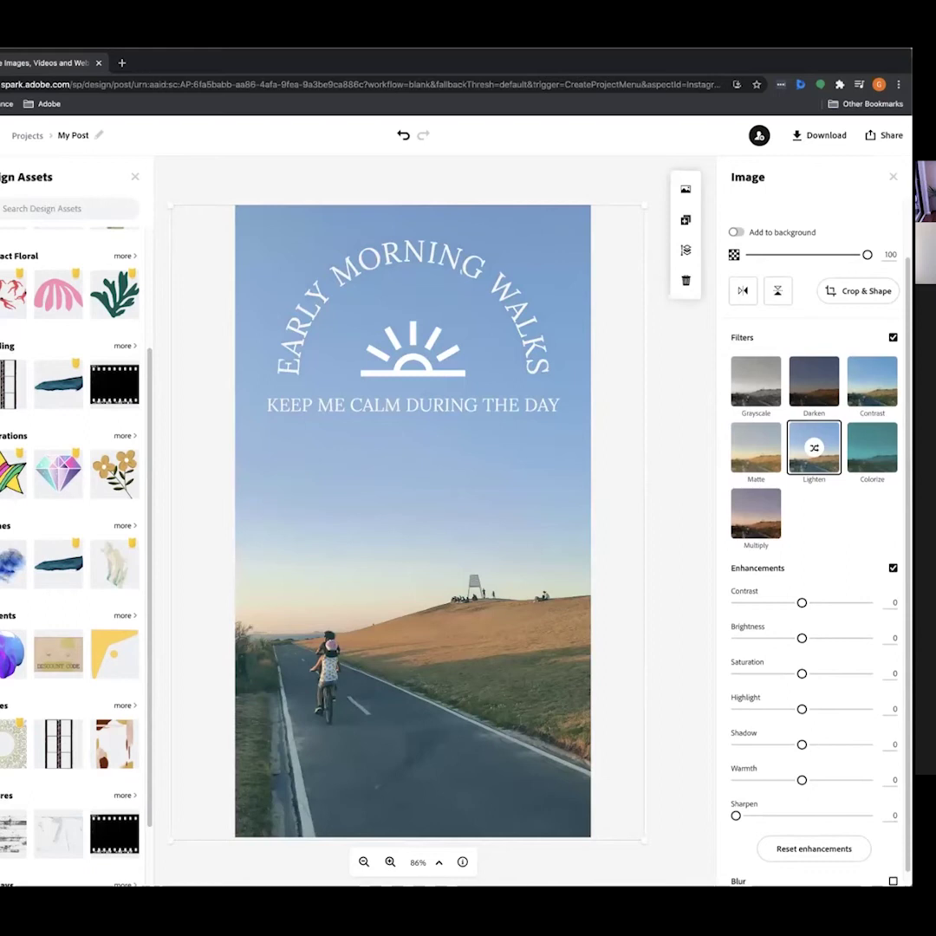
drag(801, 603, 812, 673)
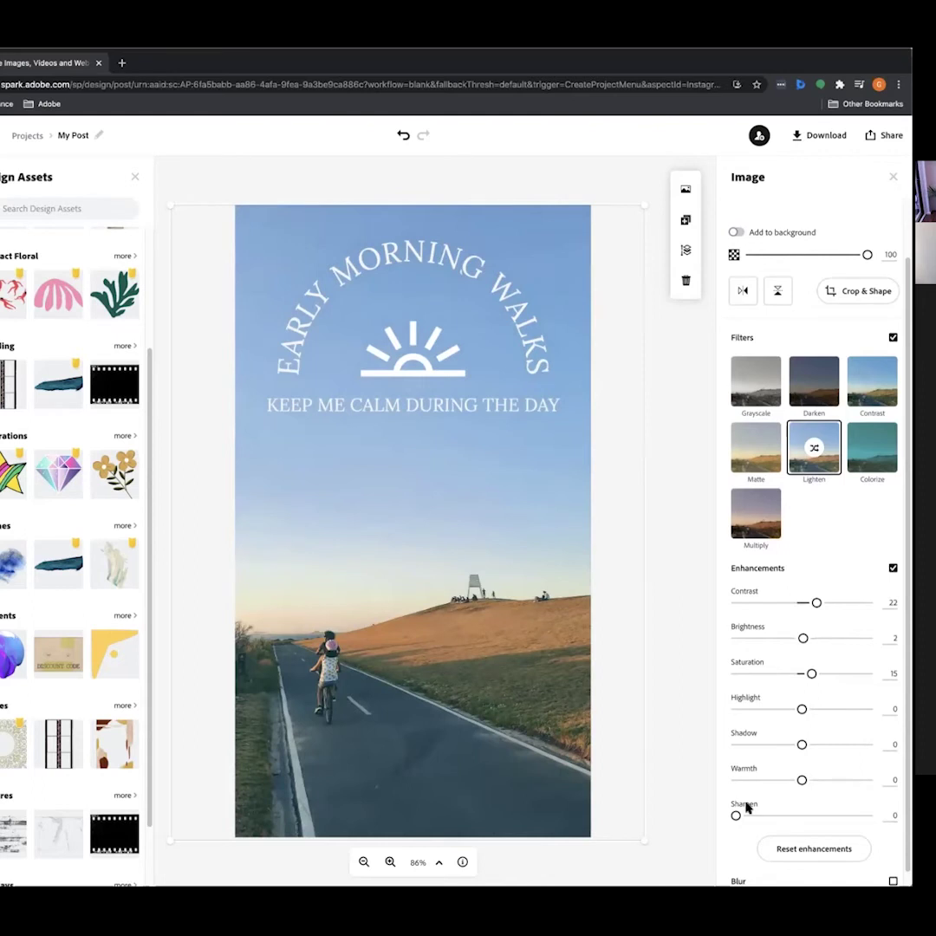
scroll(814, 448, down, 1)
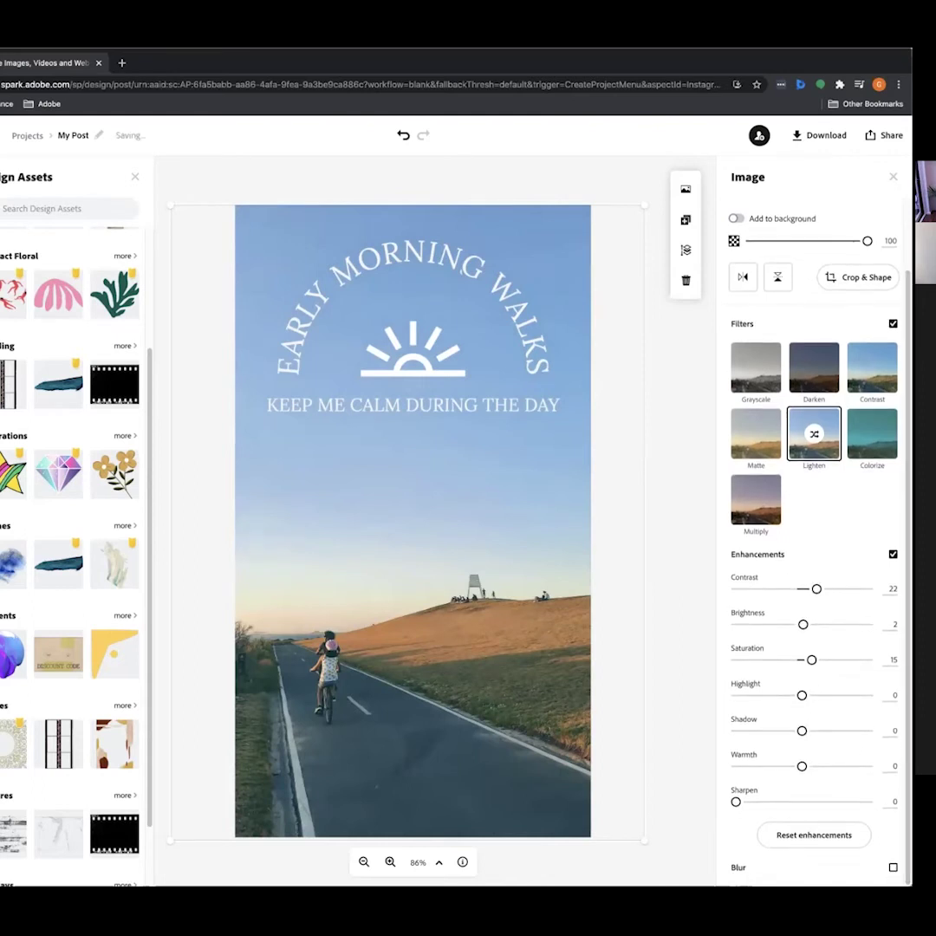
scroll(814, 434, up, 1)
scroll(814, 433, down, 1)
drag(811, 660, 819, 660)
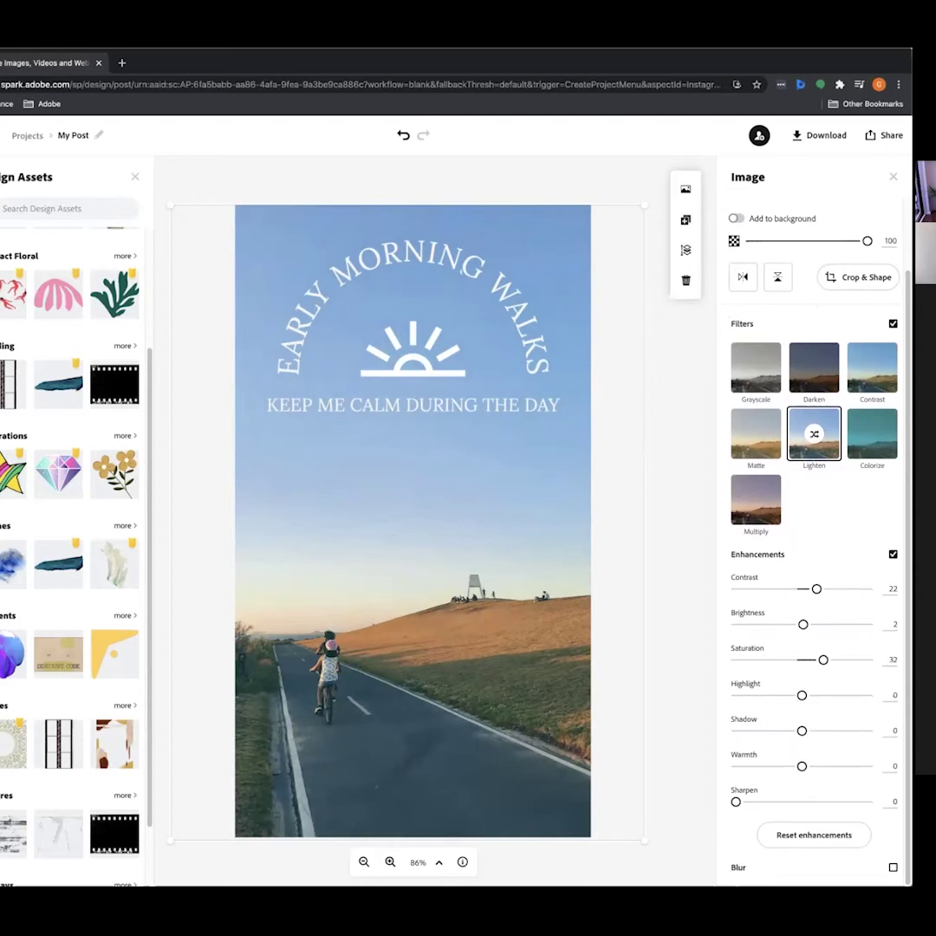
Turn the photo's enhancements off and back on to clear the adjustments
scroll(814, 433, up, 3)
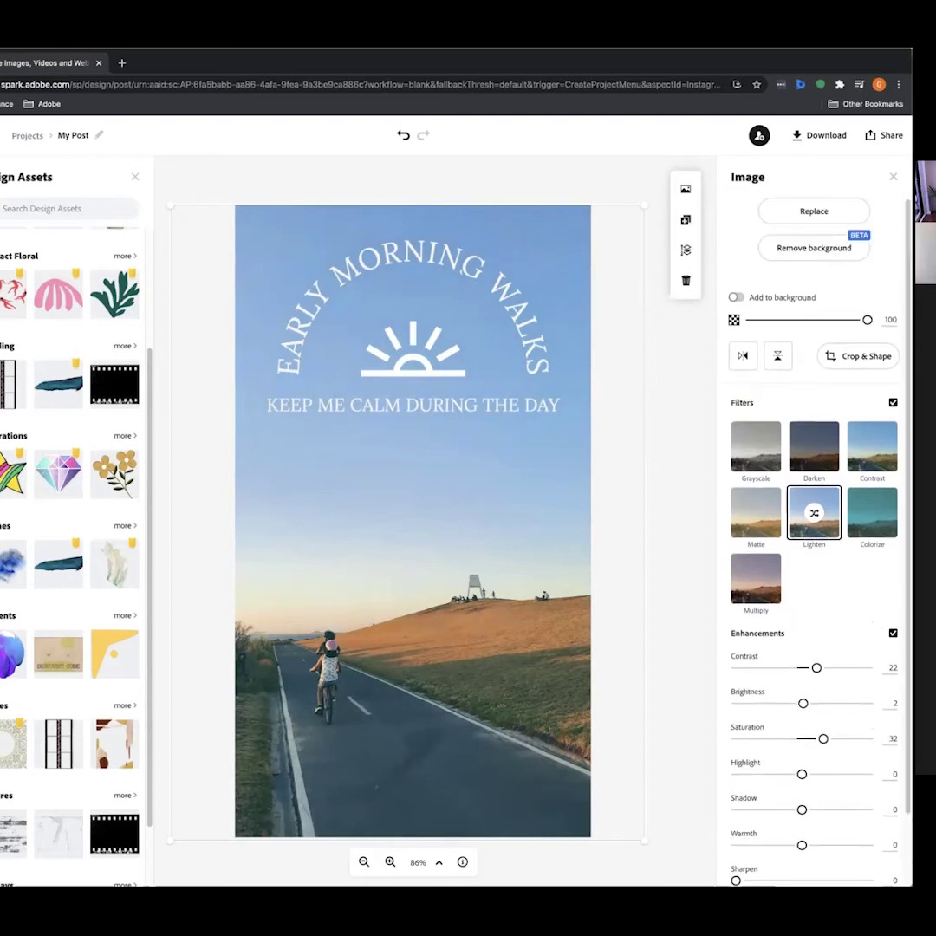
click(893, 633)
click(893, 633)
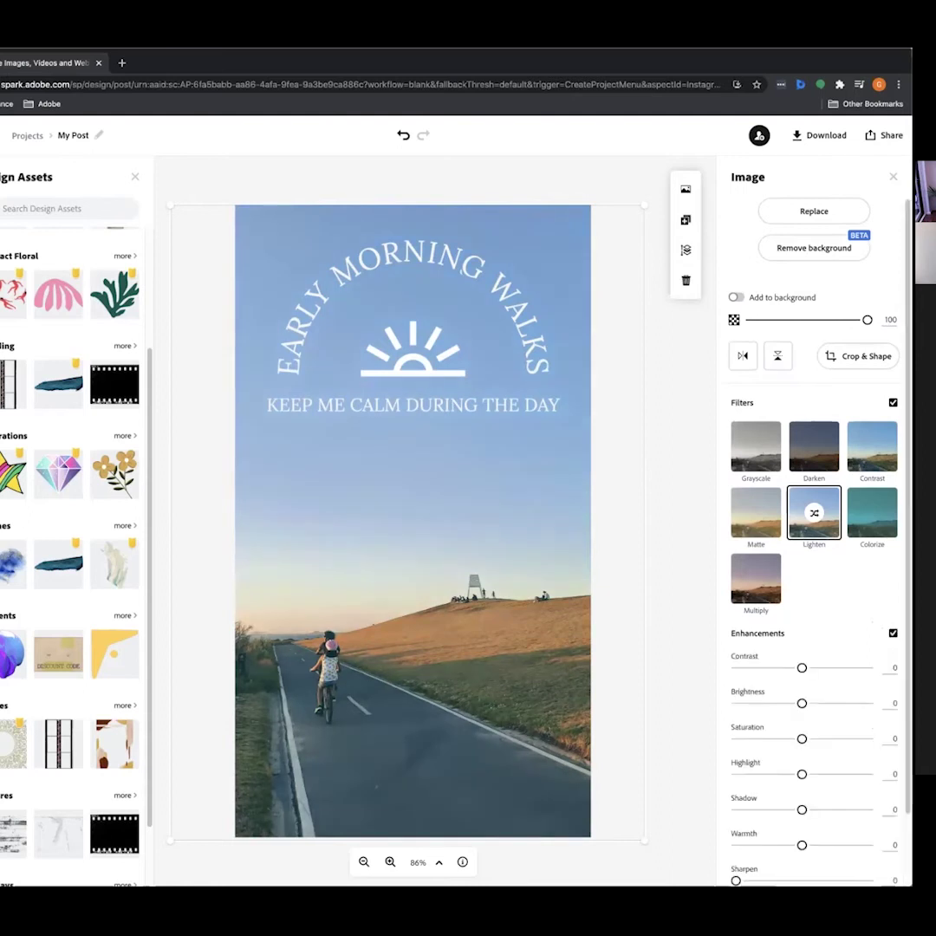
Search the backgrounds for "paper" and add a light grey paper texture to the story
scroll(814, 520, down, 3)
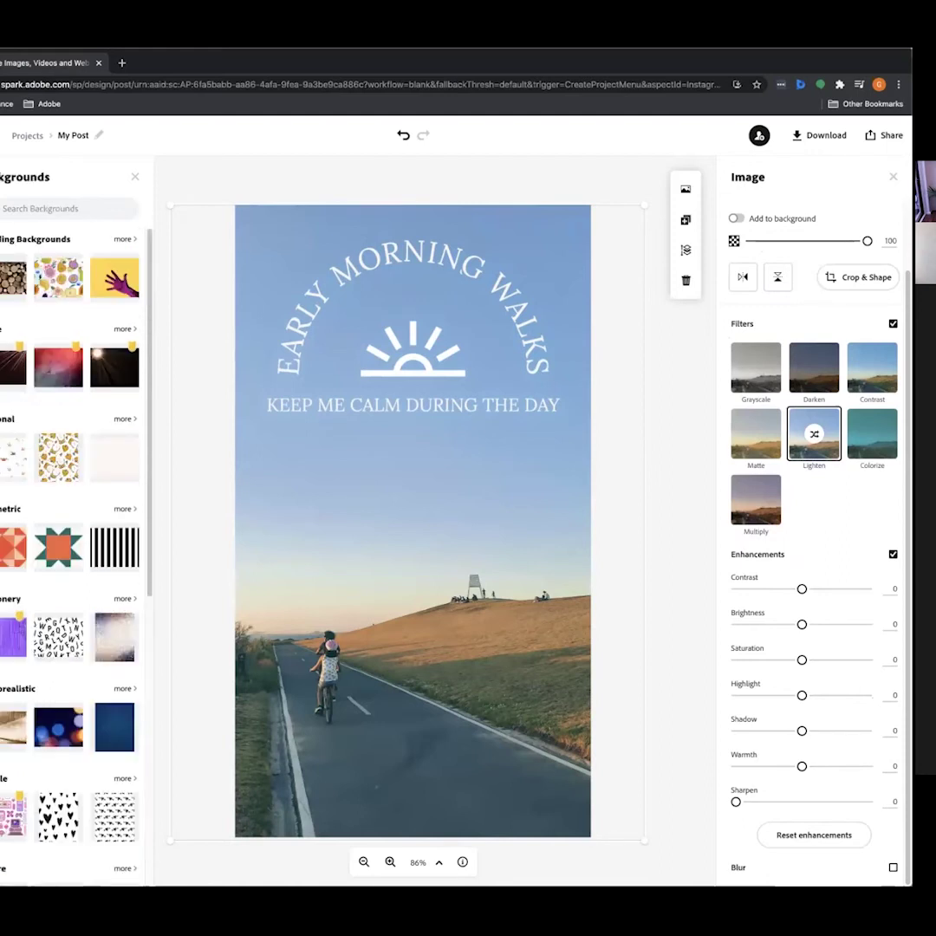
scroll(137, 462, down, 3)
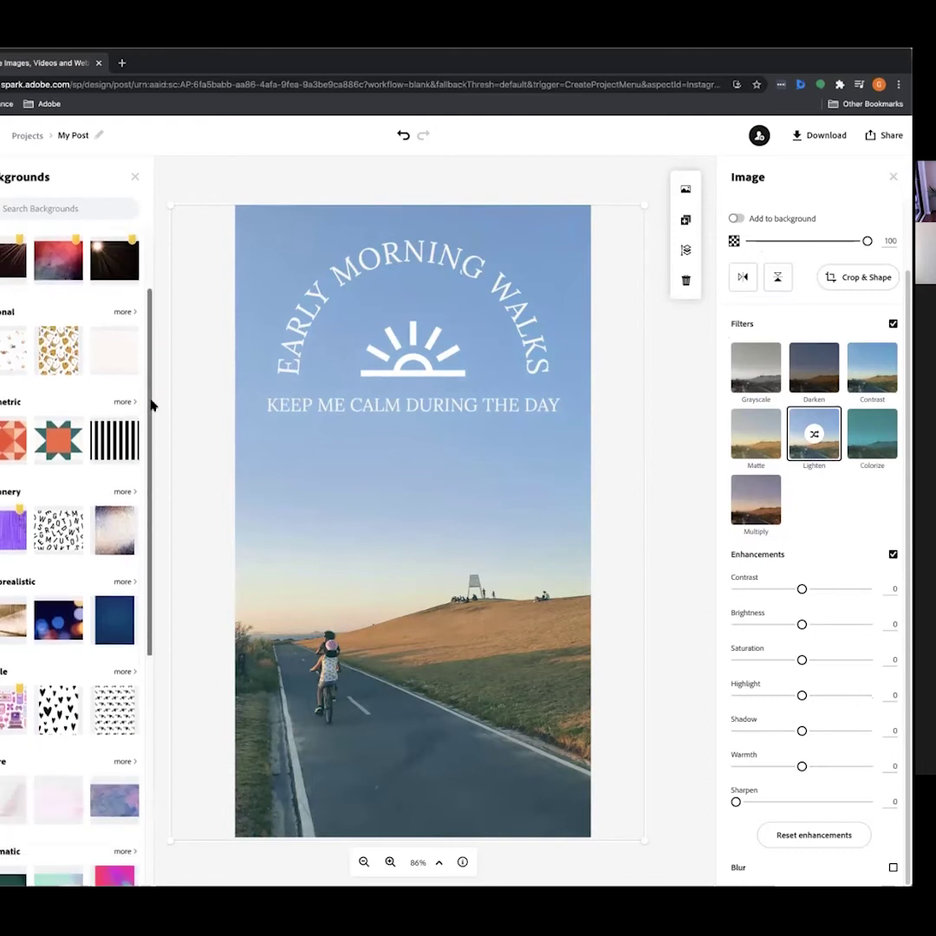
scroll(130, 520, down, 3)
scroll(133, 495, up, 6)
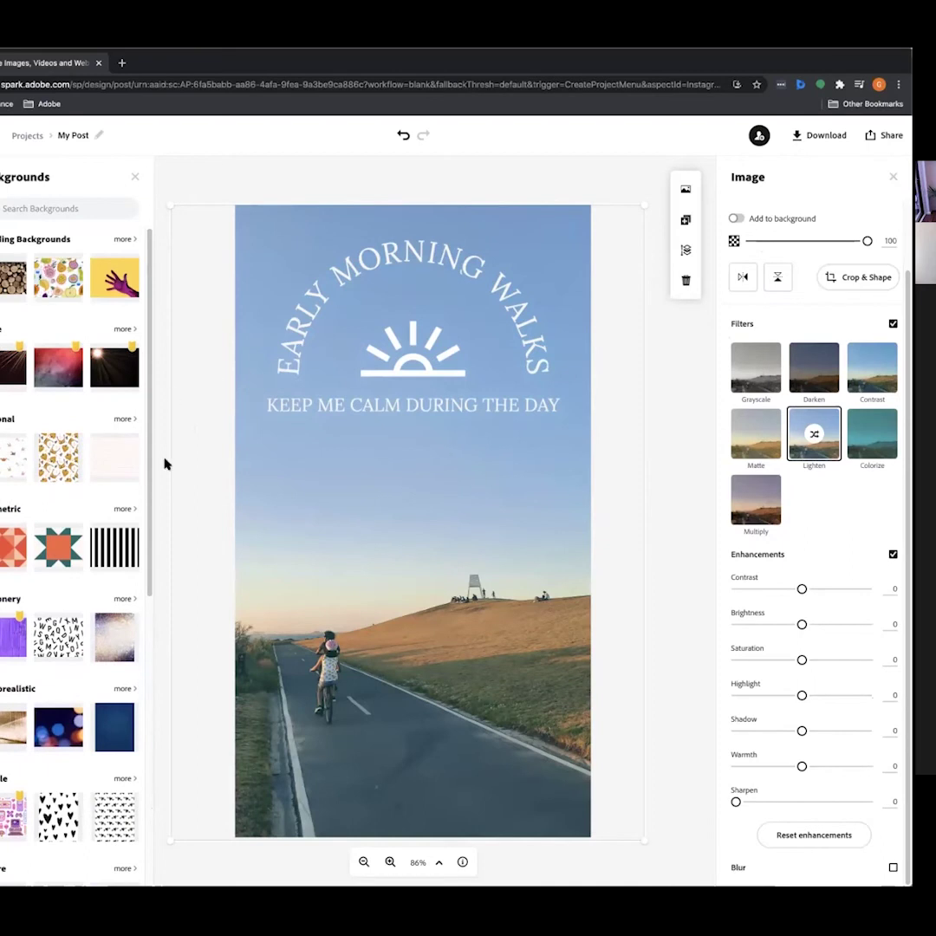
drag(153, 466, 50, 226)
click(54, 201)
text(pap)
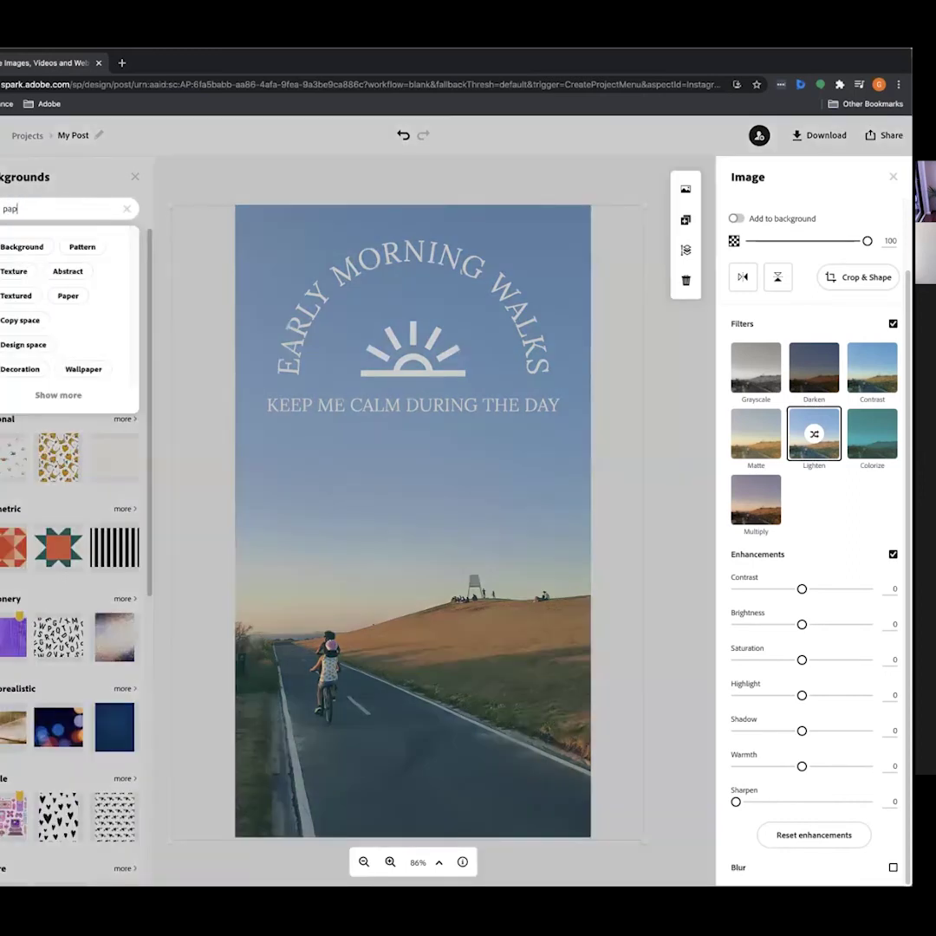
text(er)
key(Return)
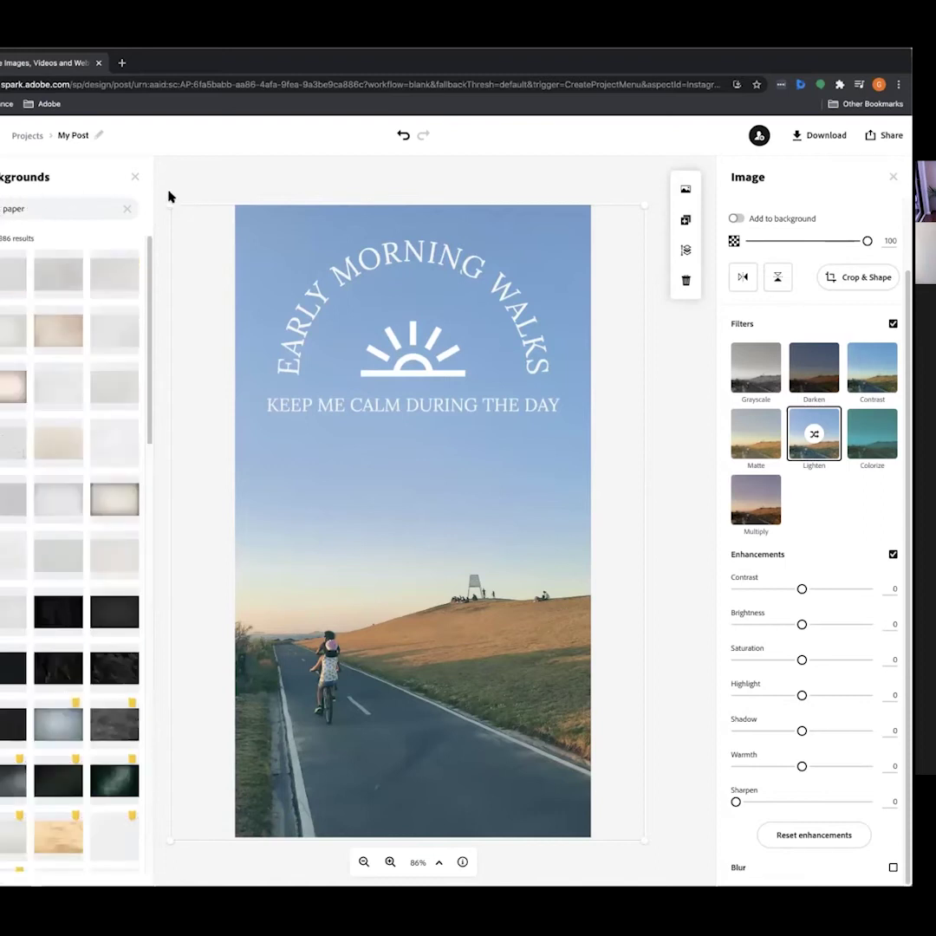
scroll(149, 312, down, 2)
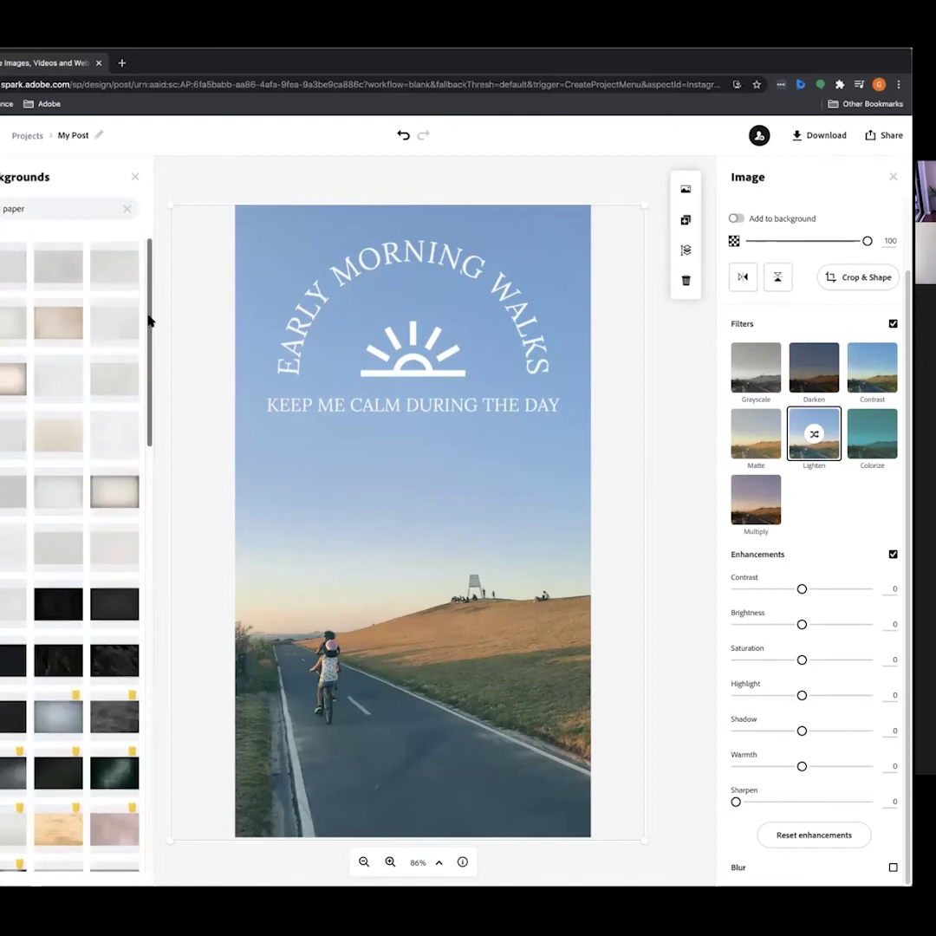
scroll(156, 288, up, 2)
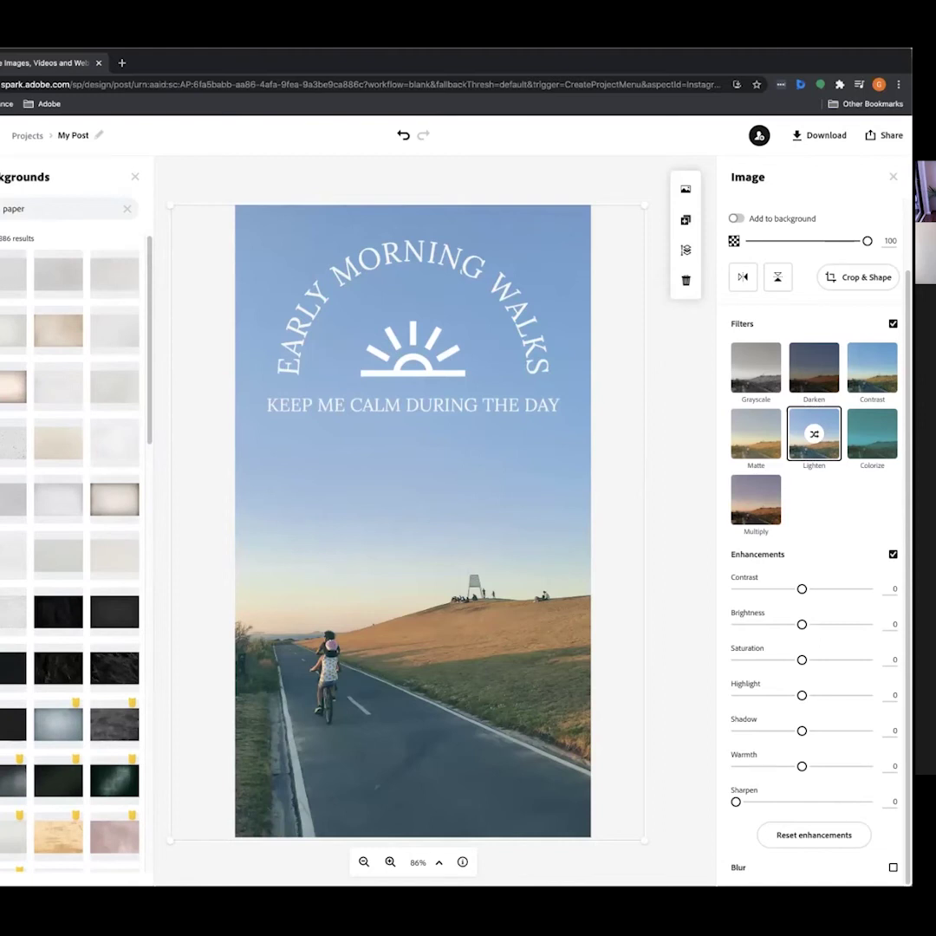
click(7, 286)
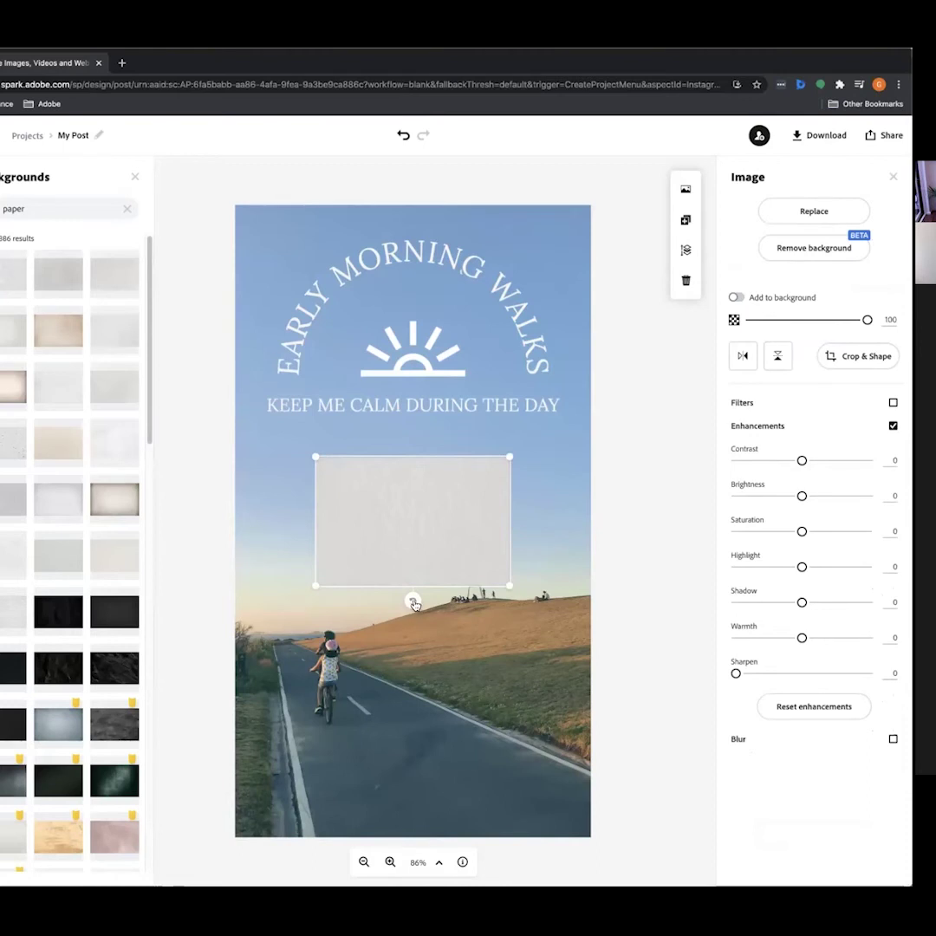
Rotate the paper texture to portrait orientation and enlarge it to cover the whole story canvas
drag(413, 602, 328, 526)
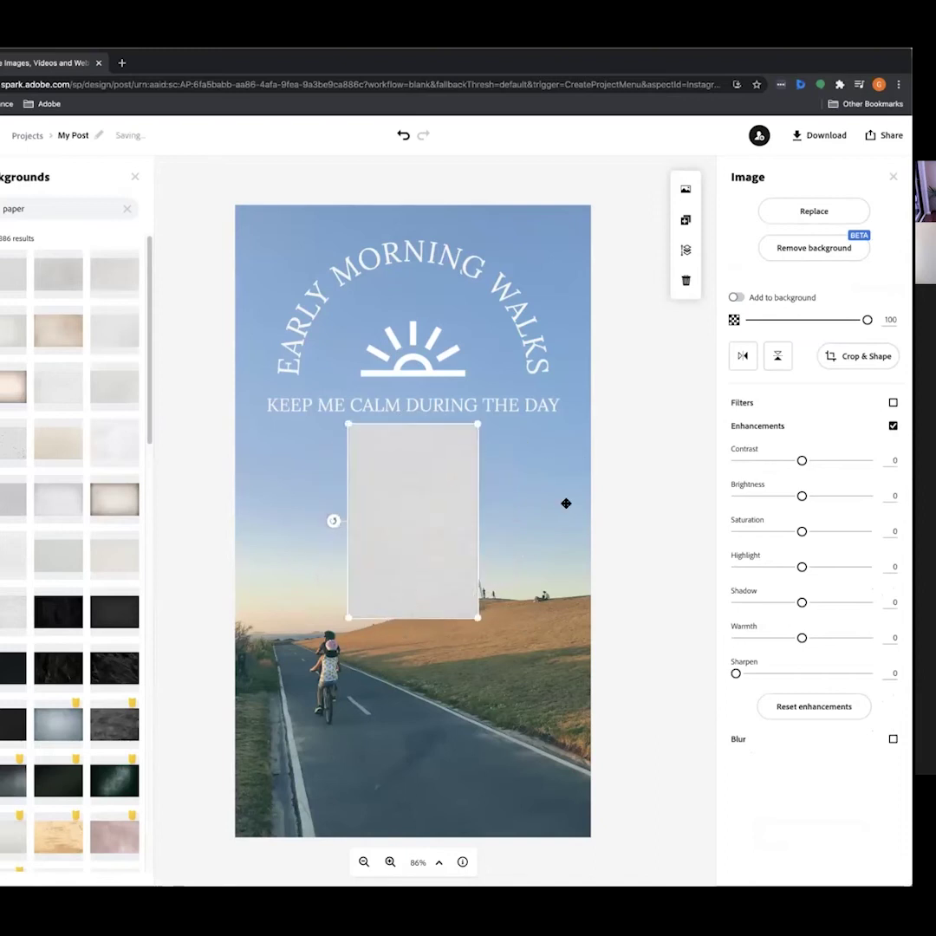
drag(428, 556, 305, 330)
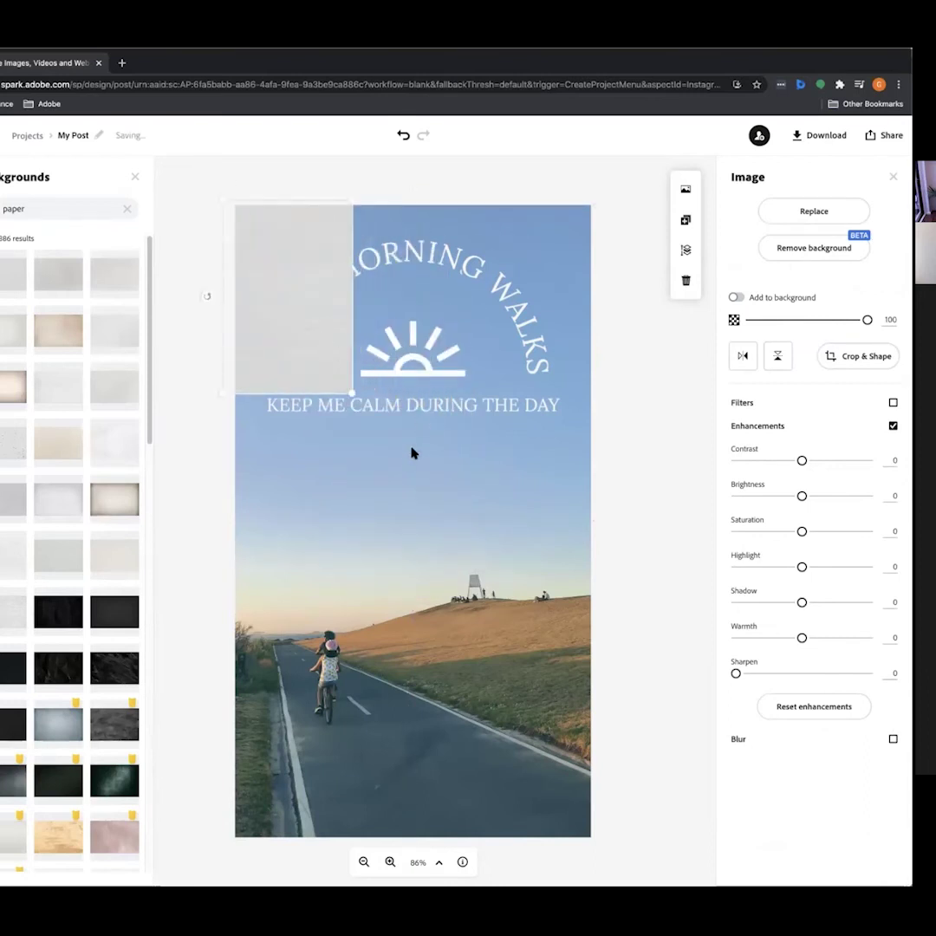
drag(350, 394, 650, 844)
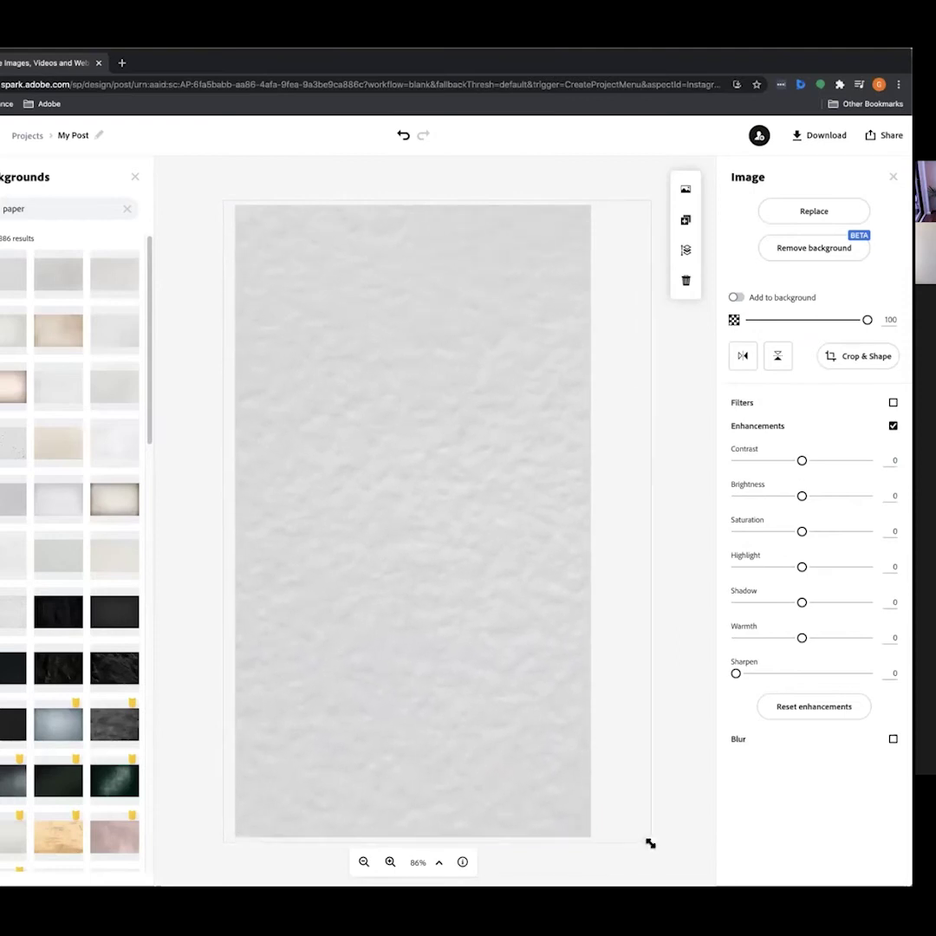
drag(514, 666, 512, 666)
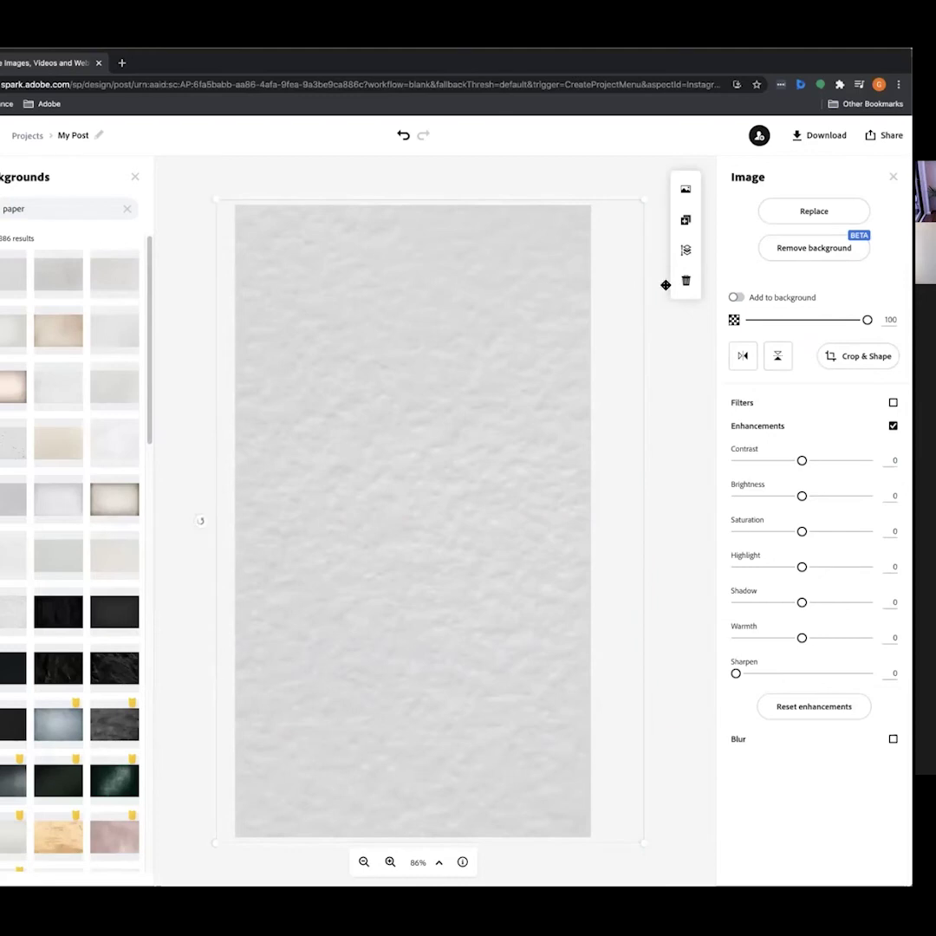
Send the paper texture to the back, behind the photo and text, and deselect it
click(685, 250)
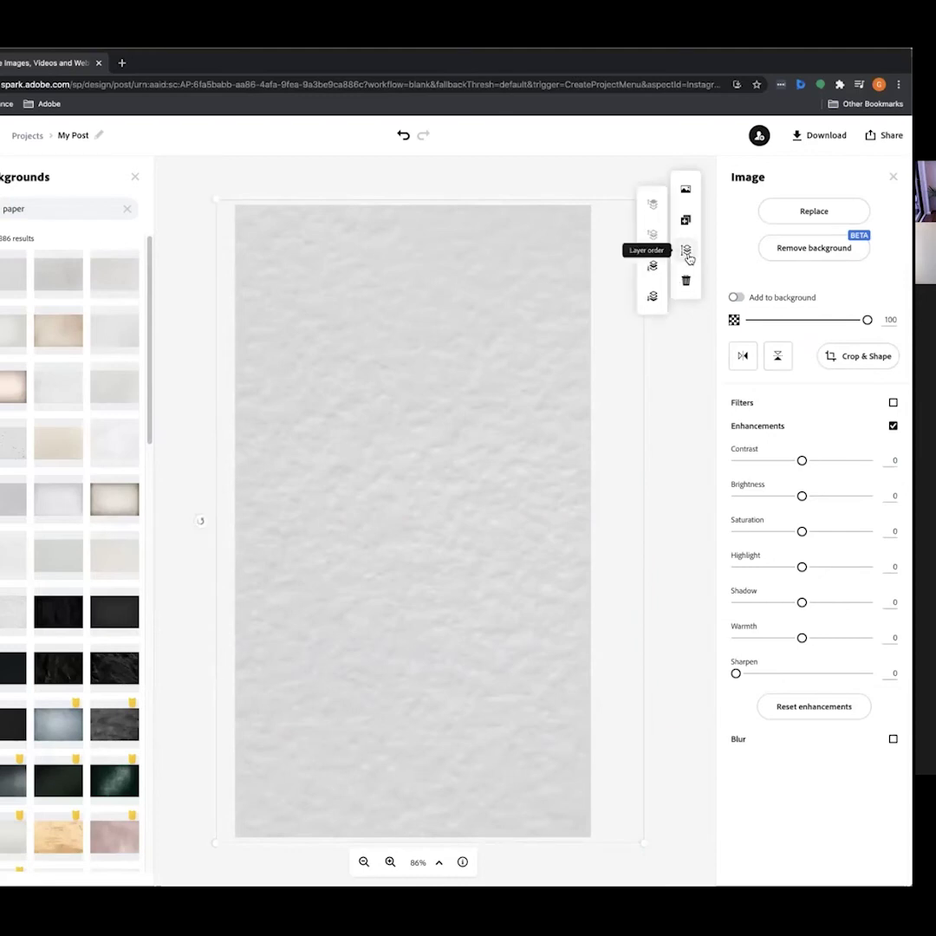
click(651, 298)
click(527, 183)
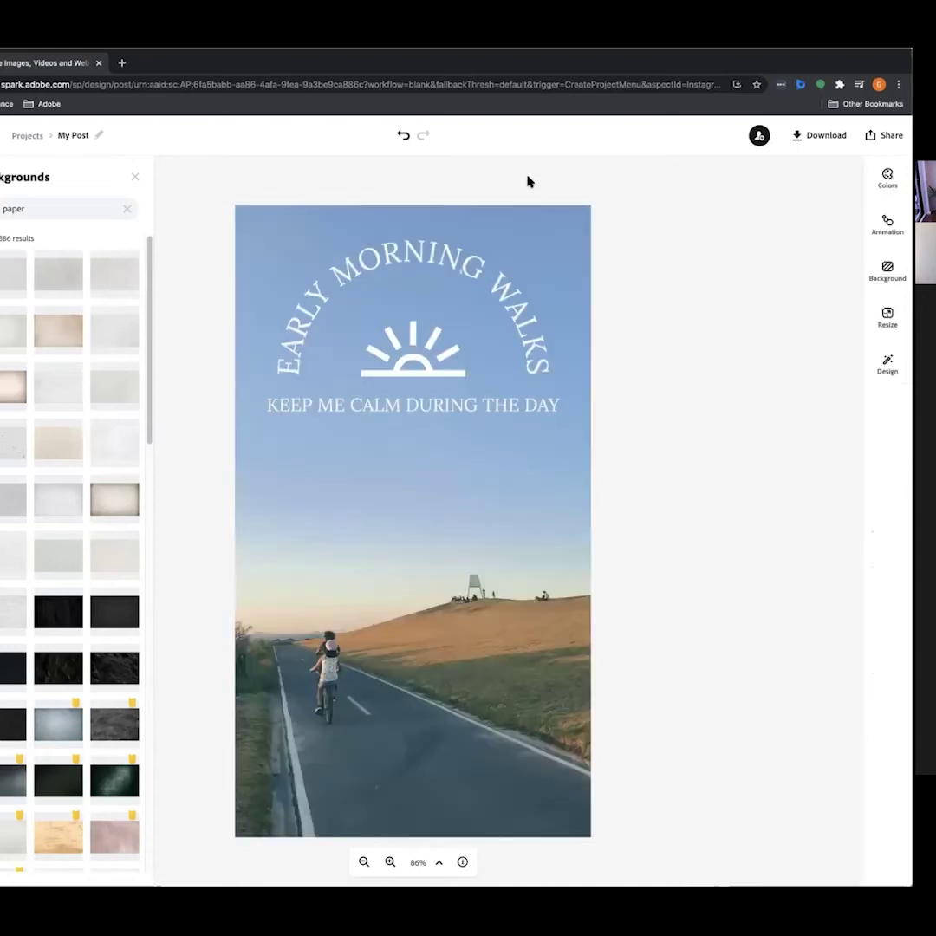
Crop the cyclist photo inward on all four sides to leave an even paper border around it, then apply the crop
click(410, 478)
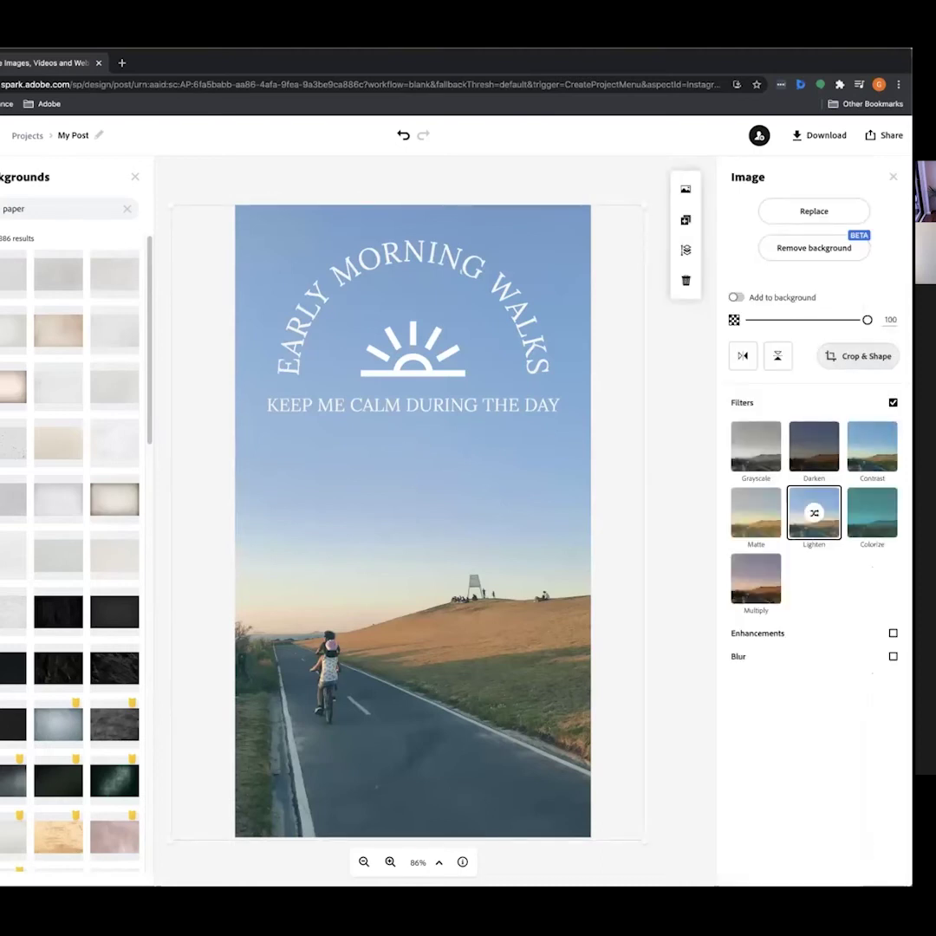
click(859, 355)
drag(648, 487, 573, 477)
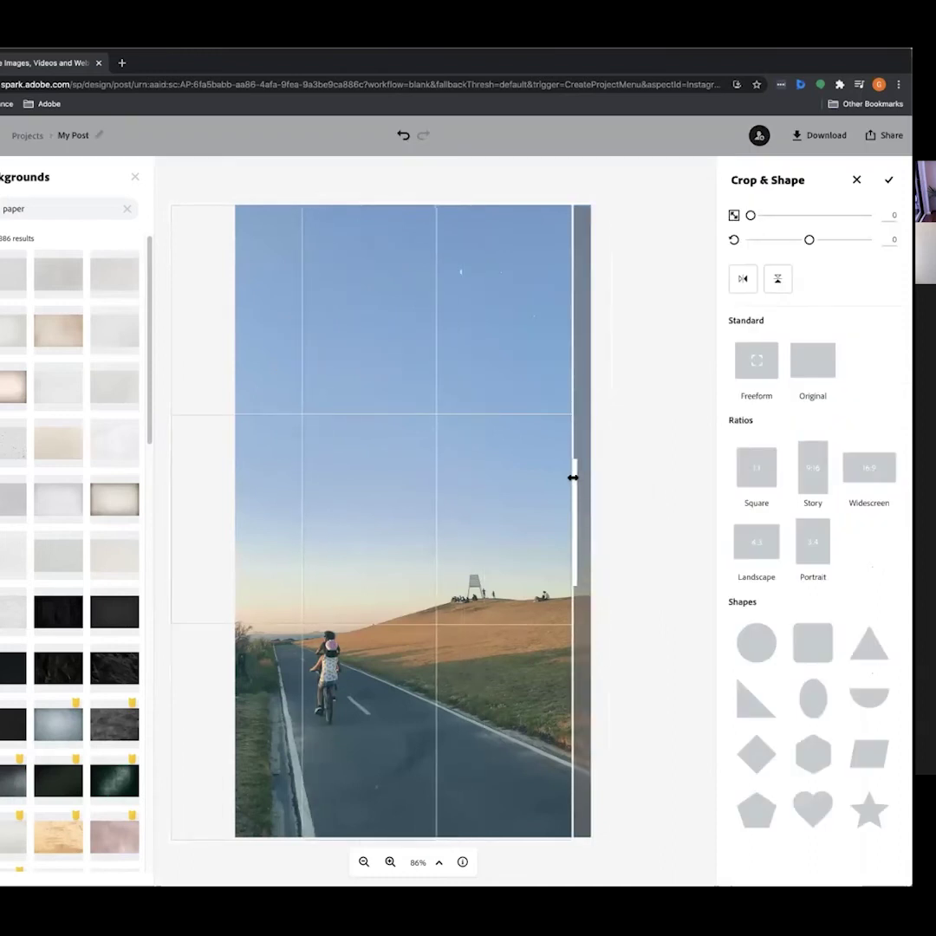
drag(173, 537, 256, 530)
drag(420, 203, 421, 223)
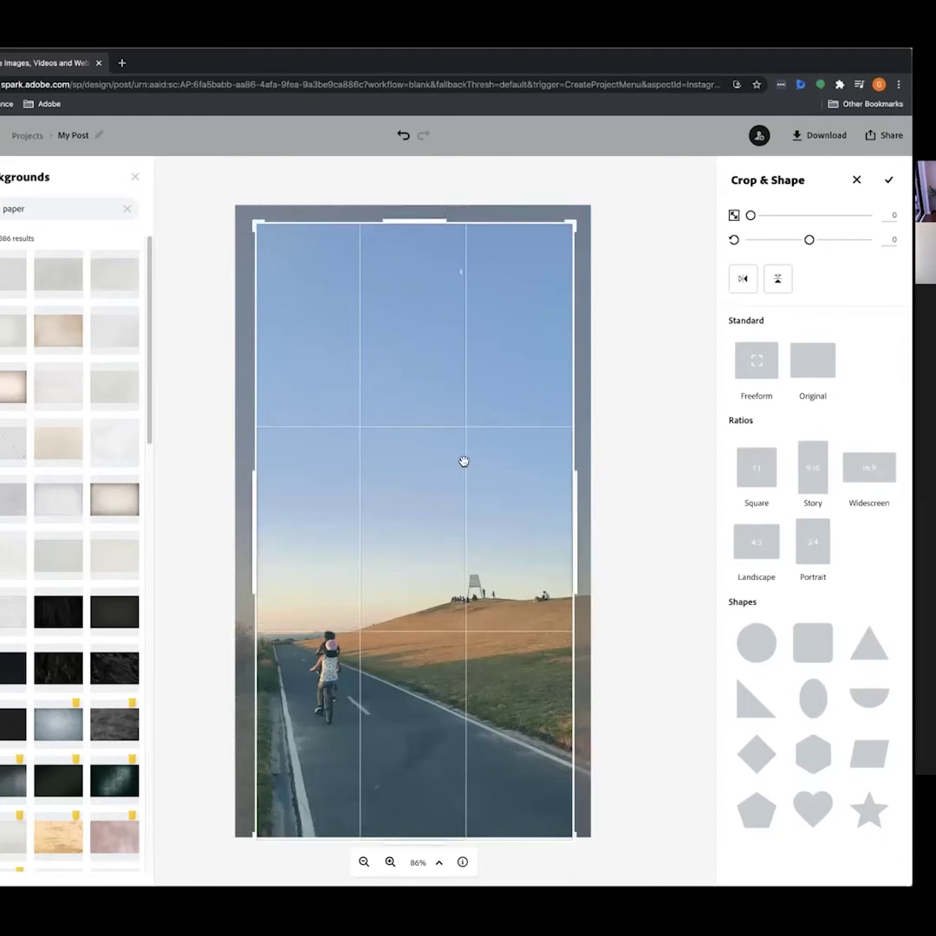
drag(414, 837, 415, 815)
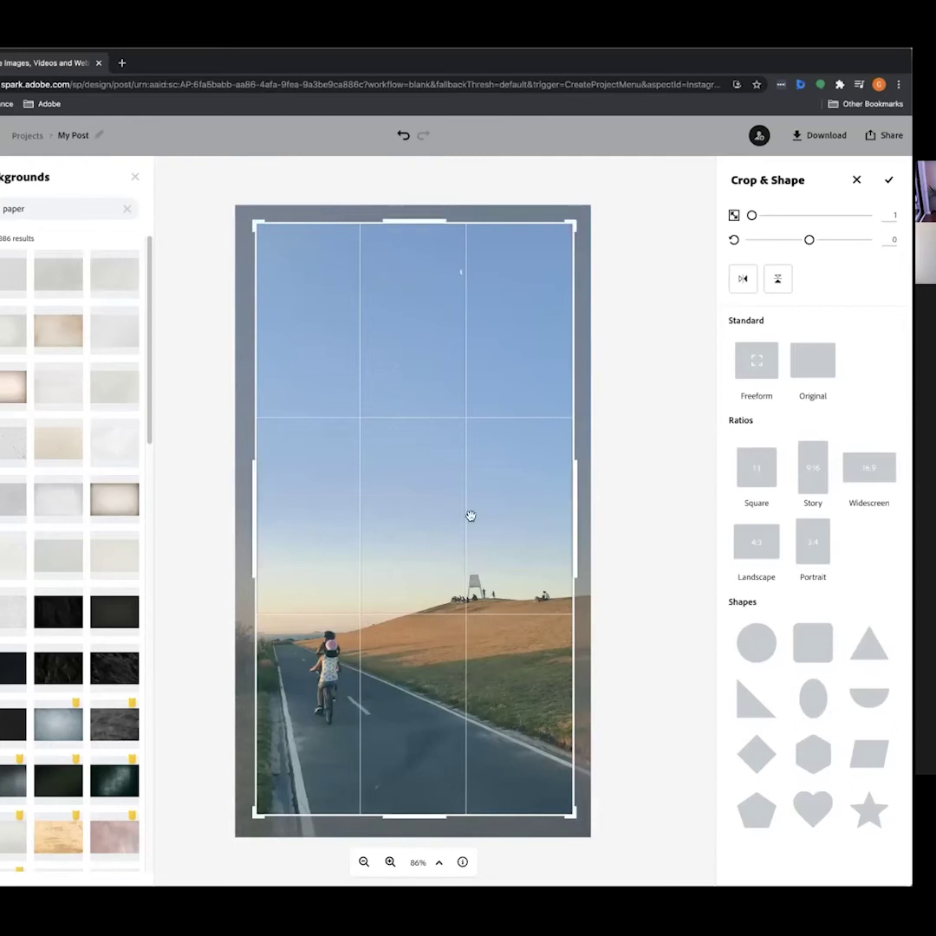
drag(453, 529, 452, 529)
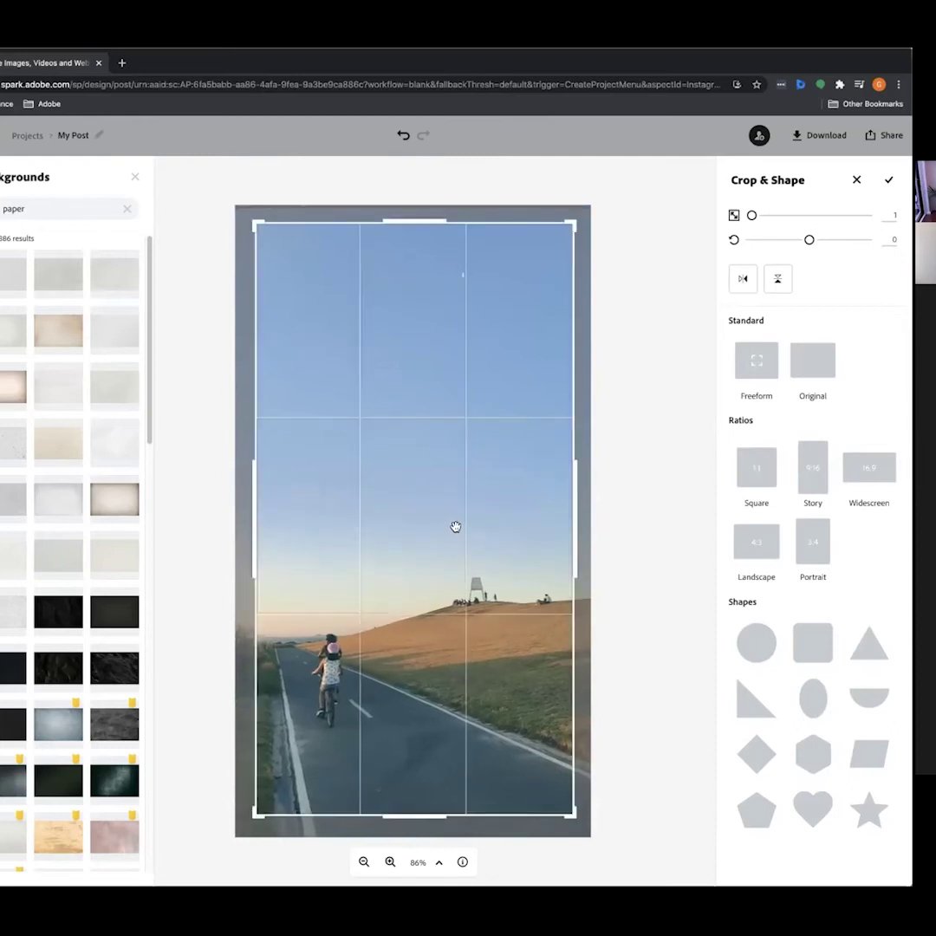
key(Return)
click(598, 506)
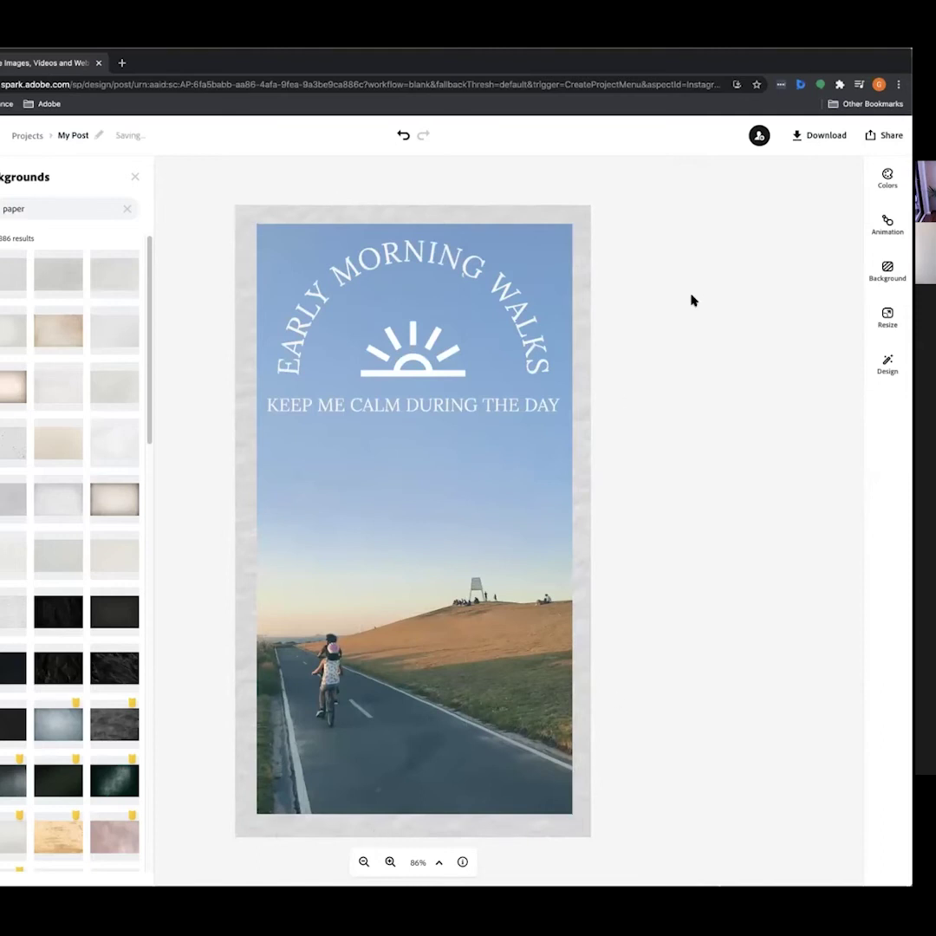
Shrink the arched EARLY MORNING WALKS text to about size 83 and shift it and the KEEP ME CALM line lower
click(516, 270)
drag(548, 377, 482, 312)
click(500, 415)
click(495, 404)
drag(495, 404, 501, 436)
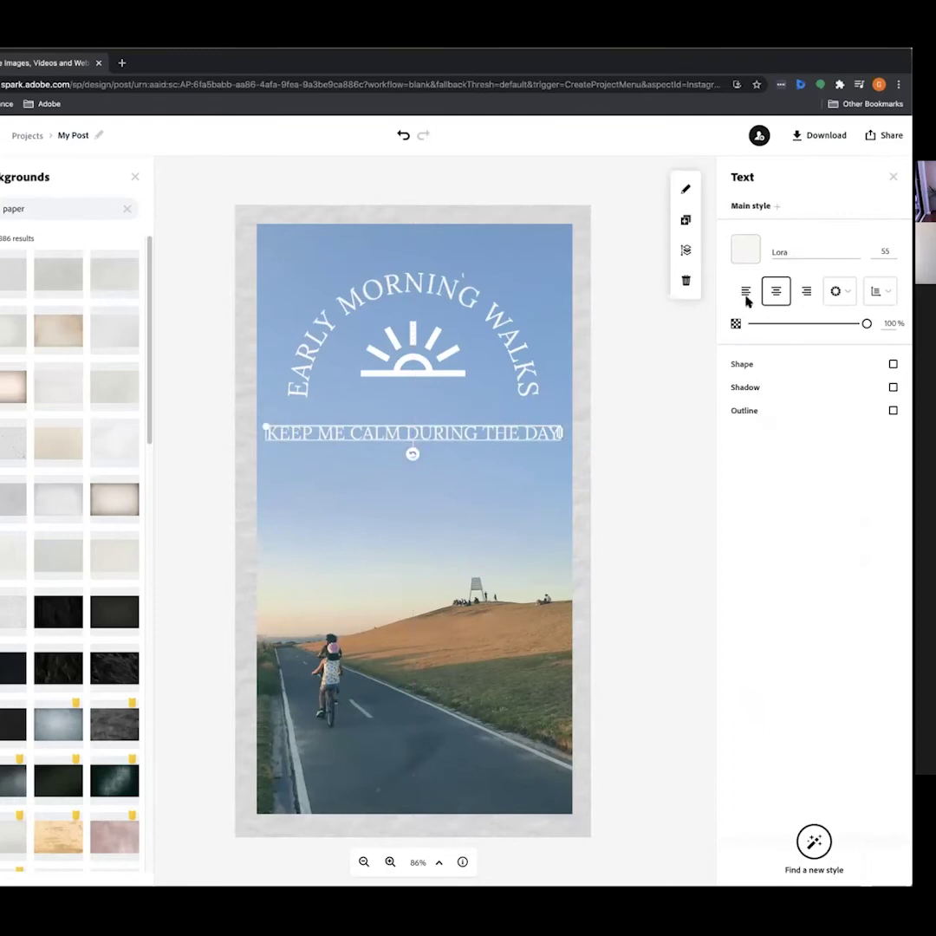
Set the font size of the KEEP ME CALM DURING THE DAY line to 45
click(884, 252)
text(4)
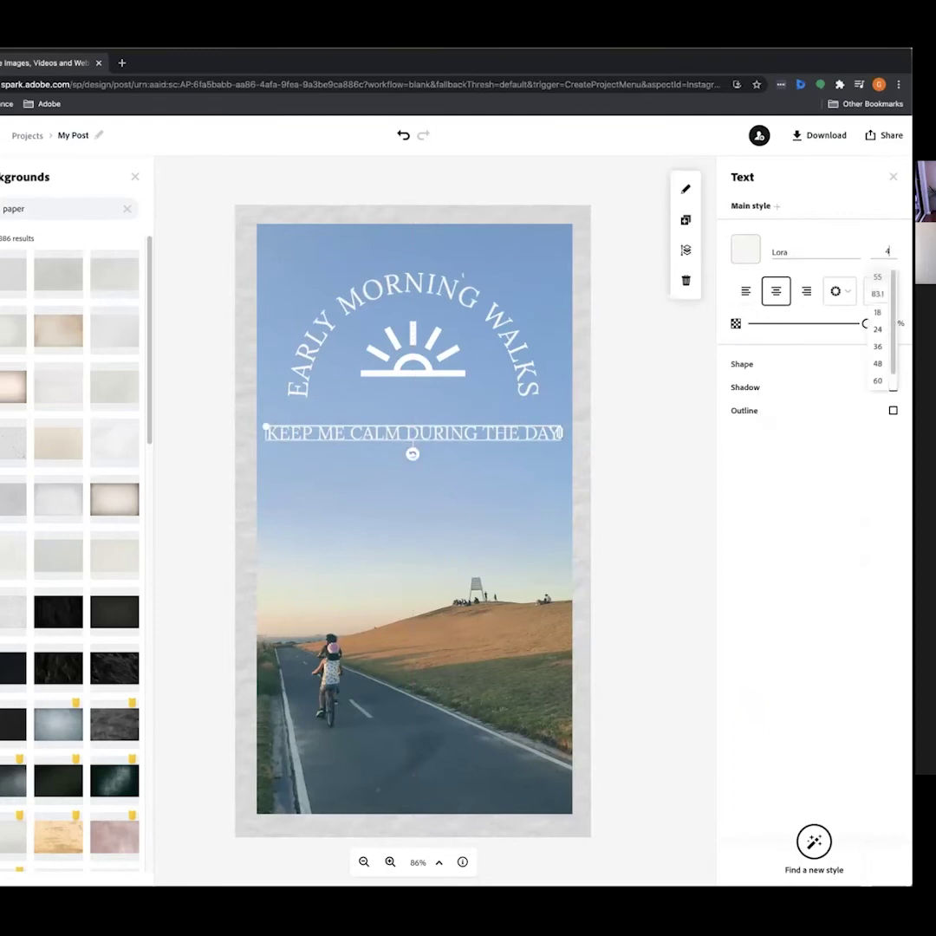
text(5)
key(Return)
key(Escape)
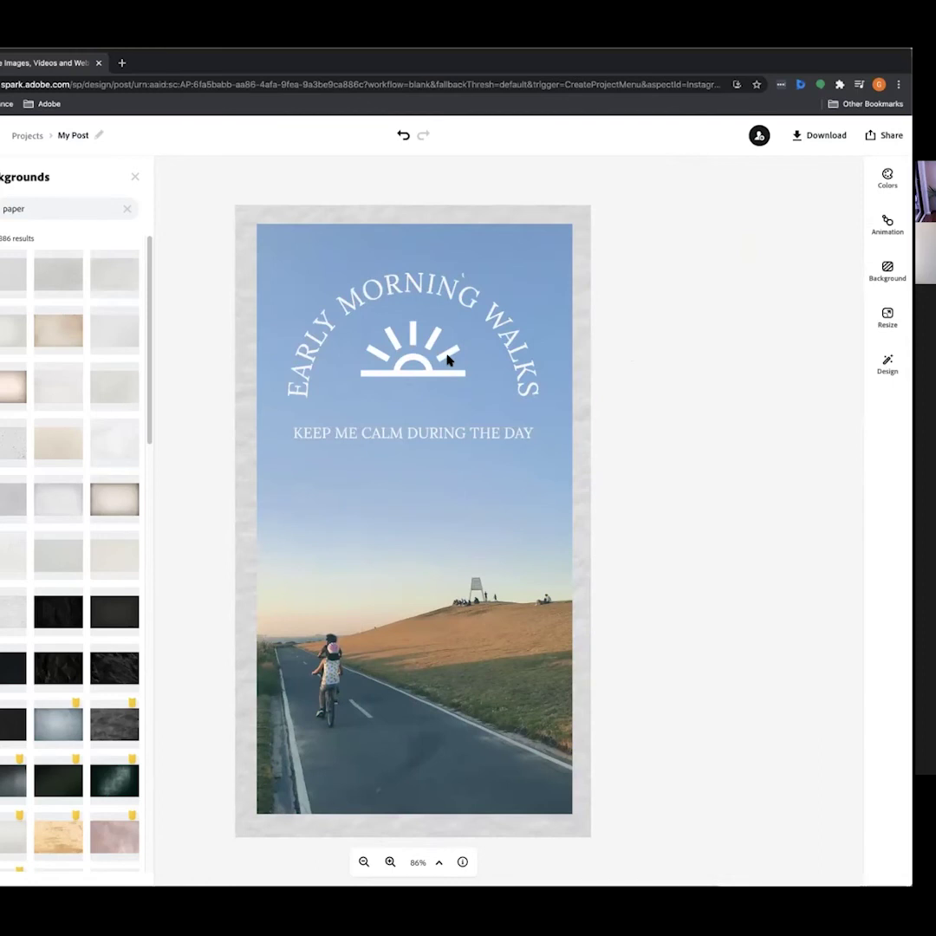
Move the sunrise icon down to the base of the arched text and nudge the KEEP ME CALM line slightly up
click(448, 360)
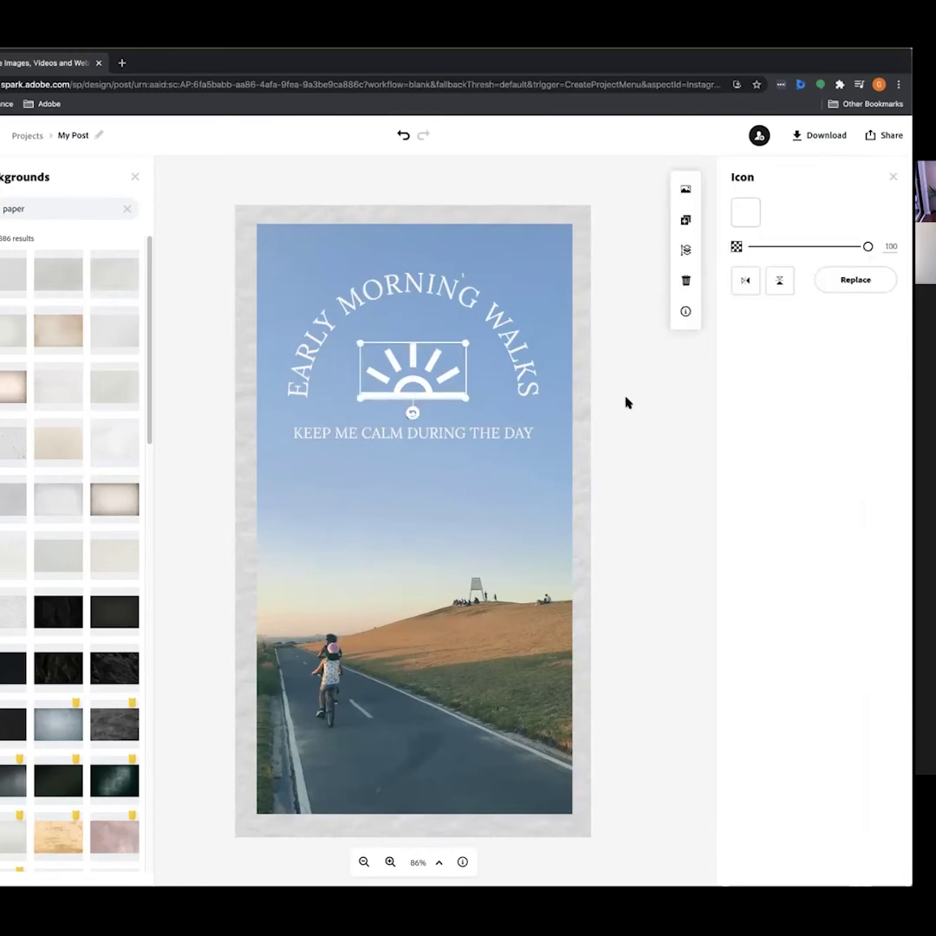
click(627, 401)
click(476, 434)
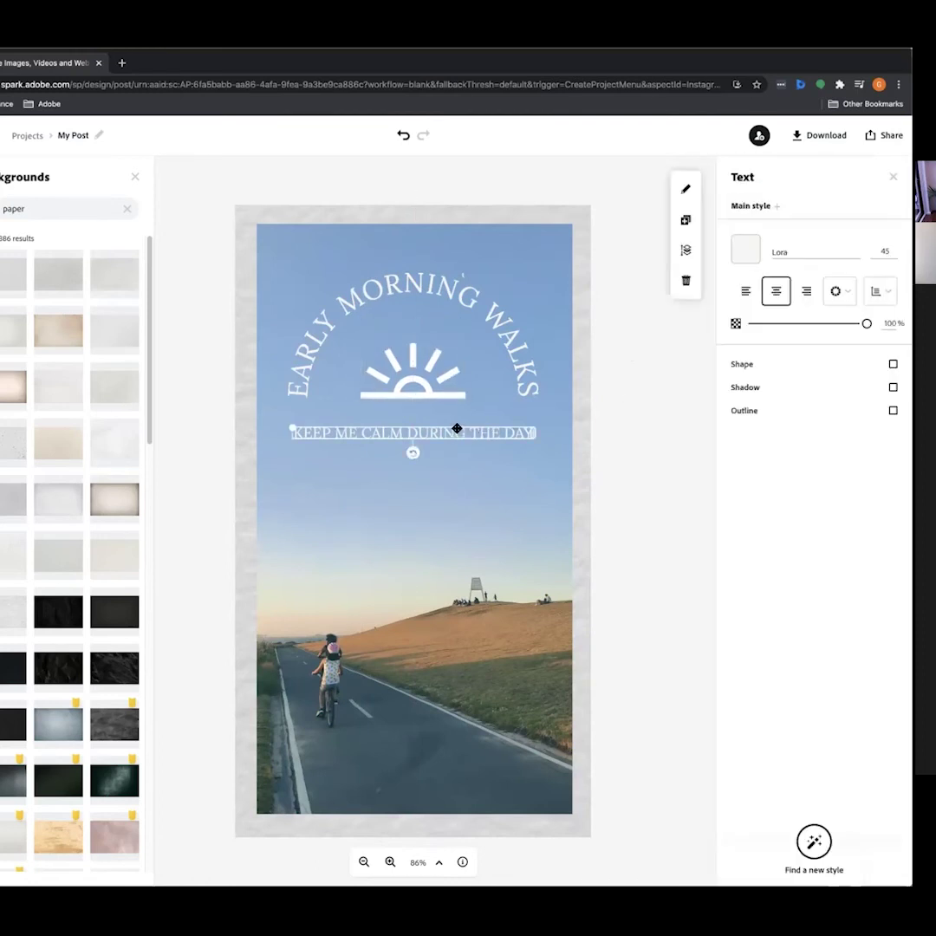
click(456, 431)
click(509, 316)
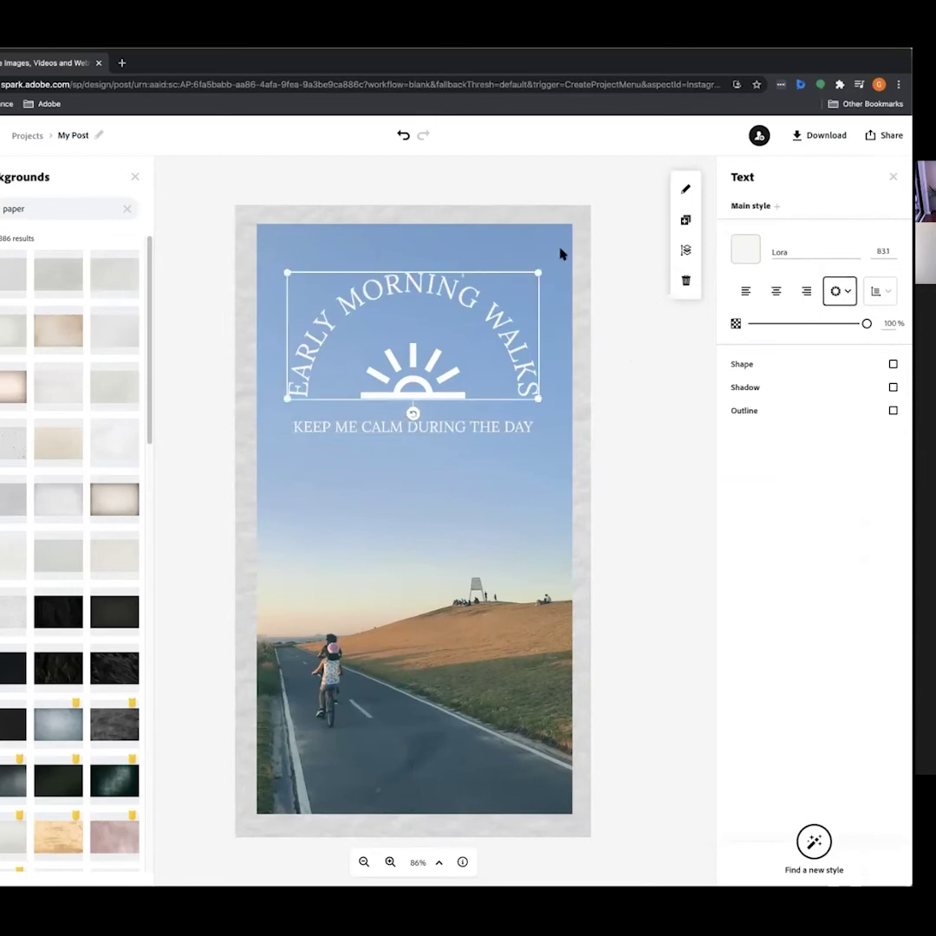
click(507, 244)
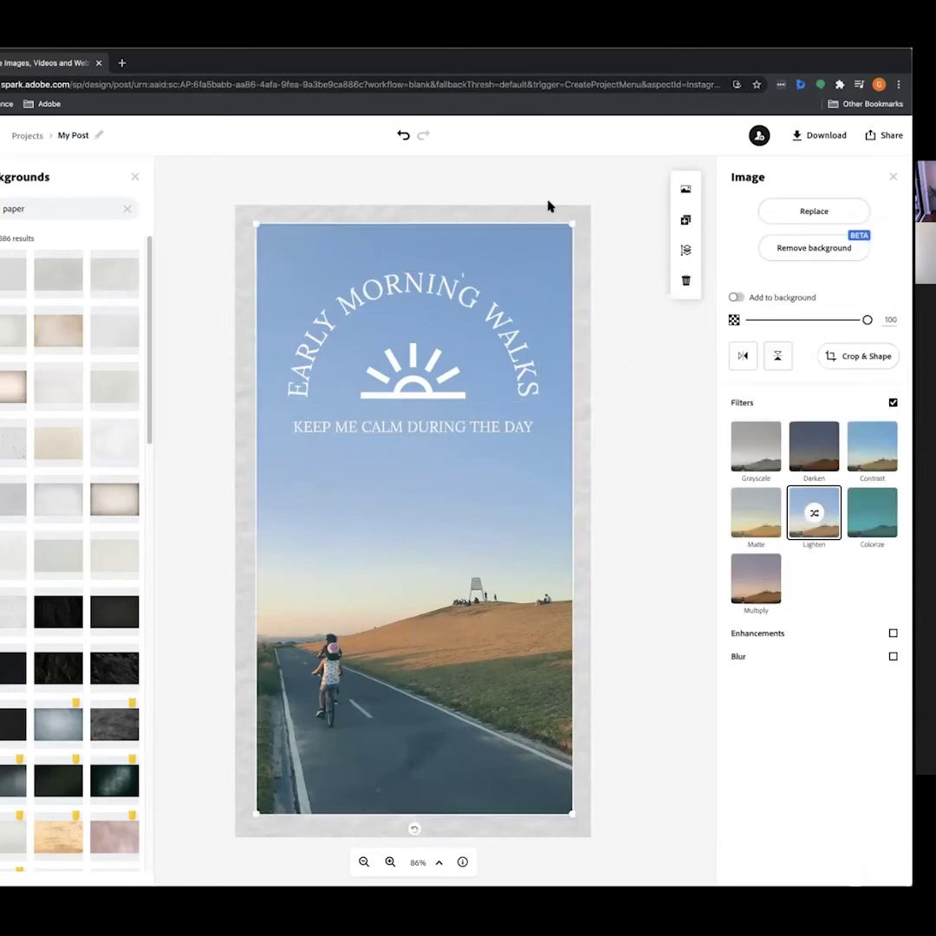
click(619, 427)
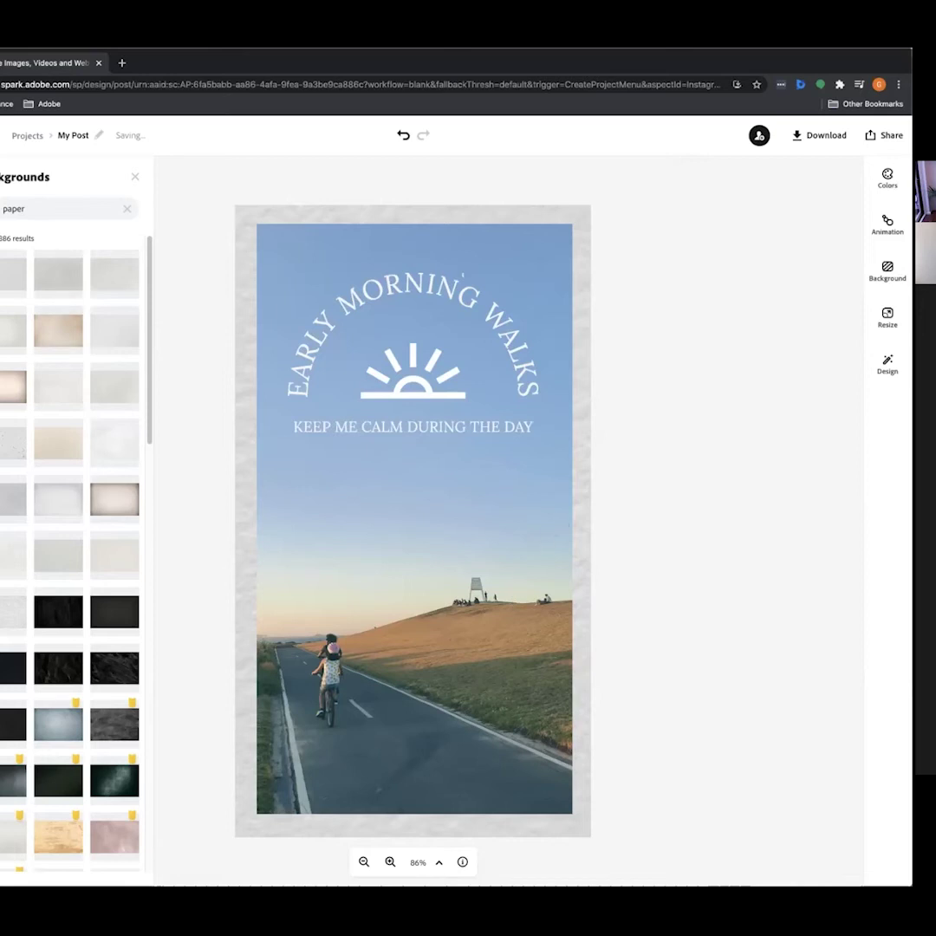
Add the text "#swinprofexp" and place it centred near the lower edge of the photo
click(69, 216)
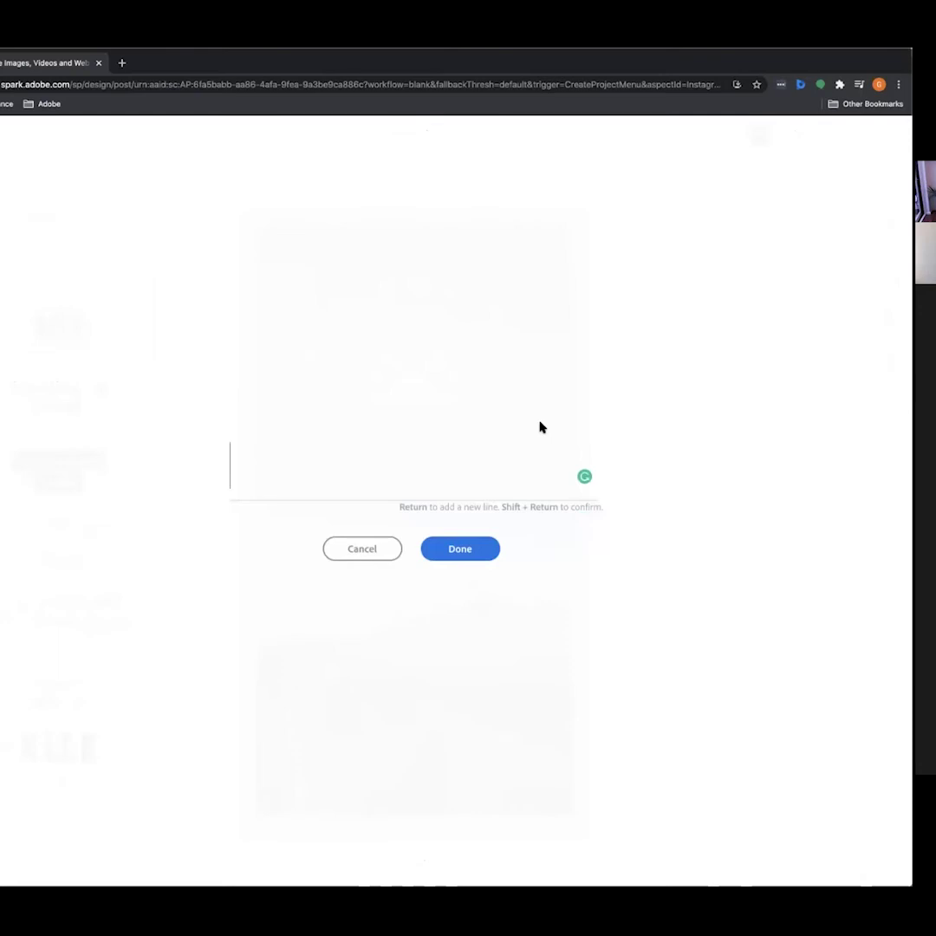
text(#swinprofexp)
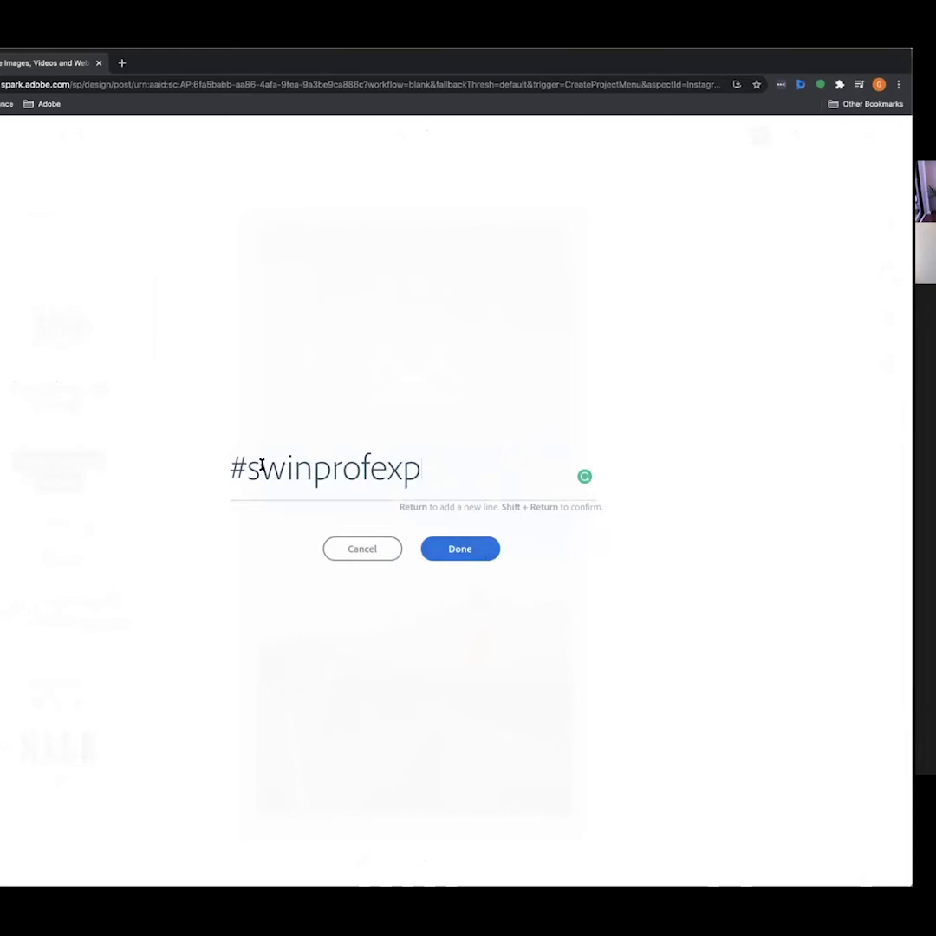
click(461, 549)
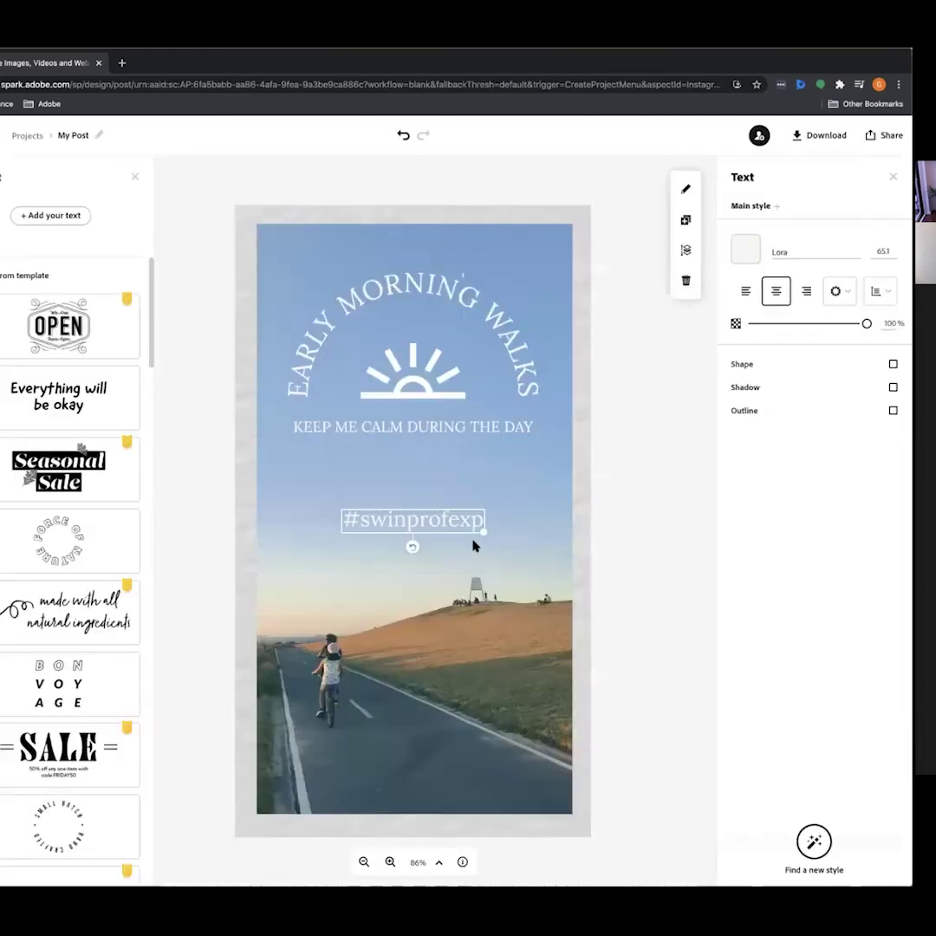
drag(441, 542, 433, 787)
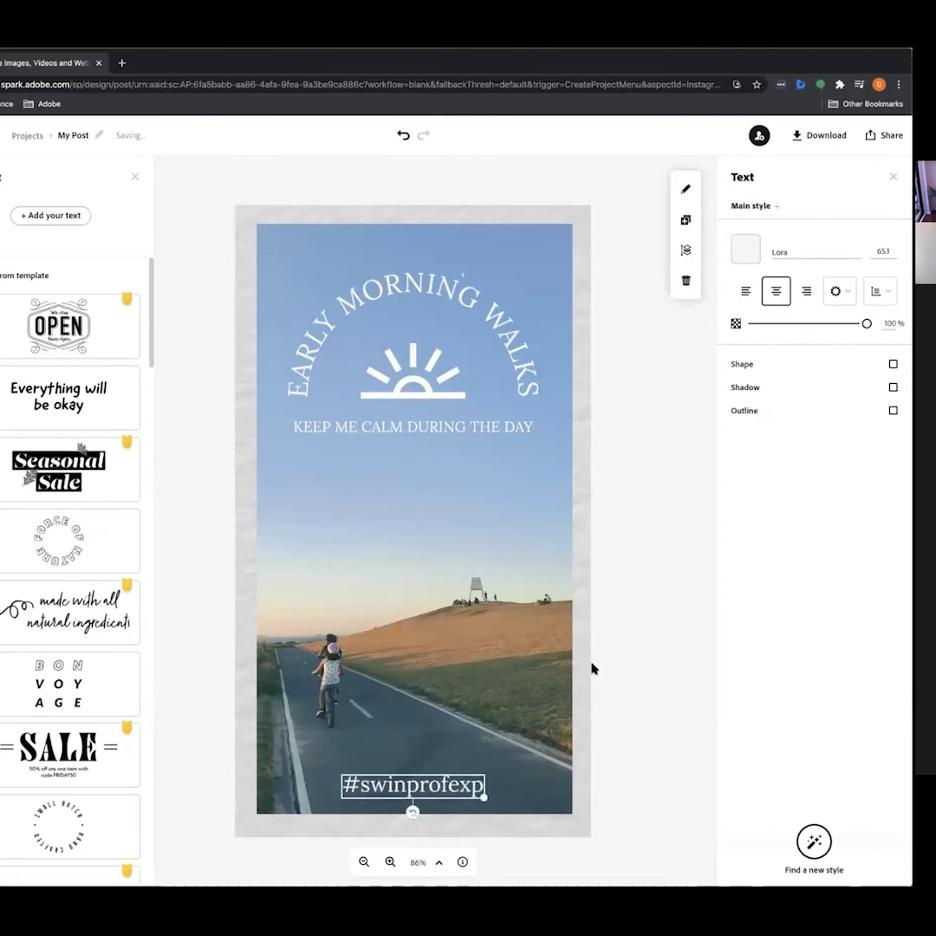
Set the hashtag's font size to 36 and move it slightly closer to the photo's lower edge
click(883, 252)
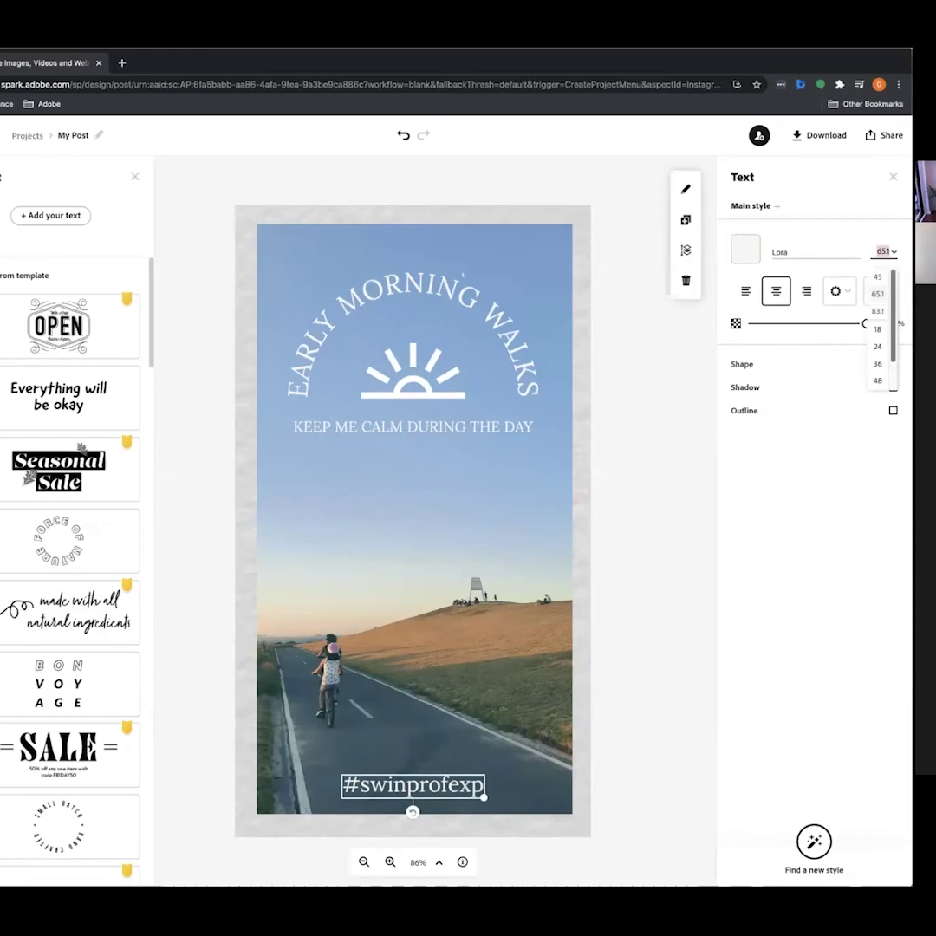
click(878, 363)
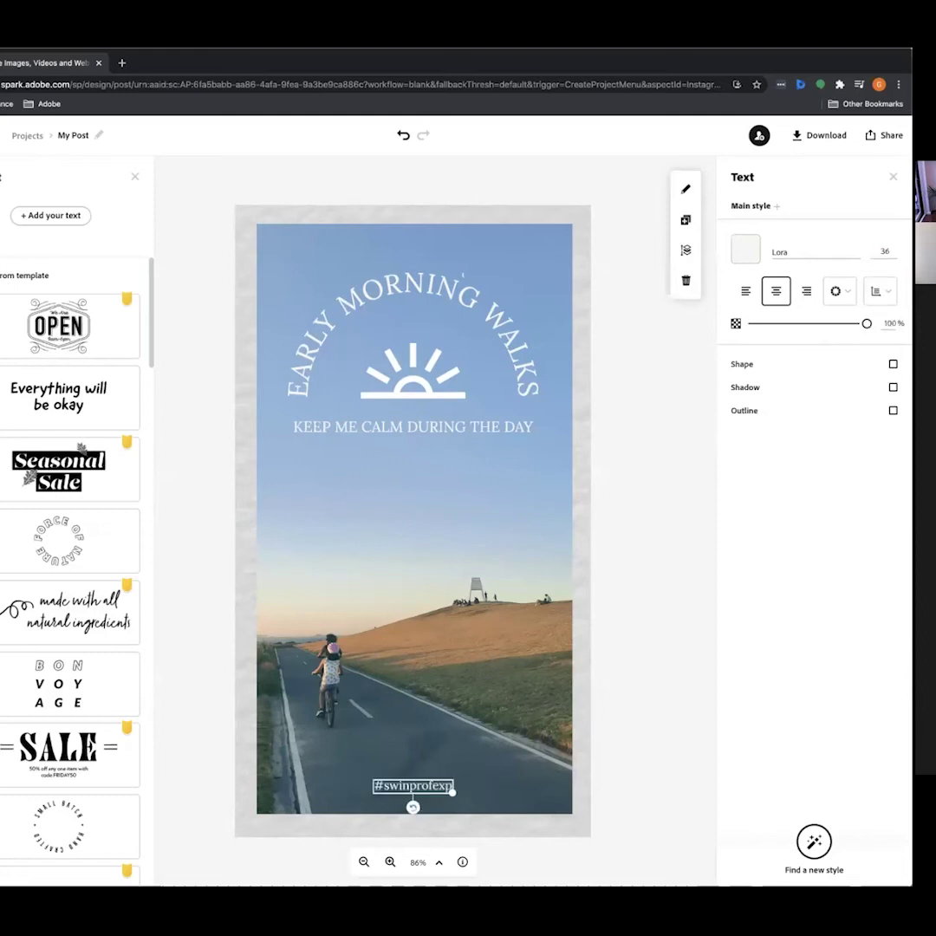
click(643, 697)
drag(424, 787, 425, 802)
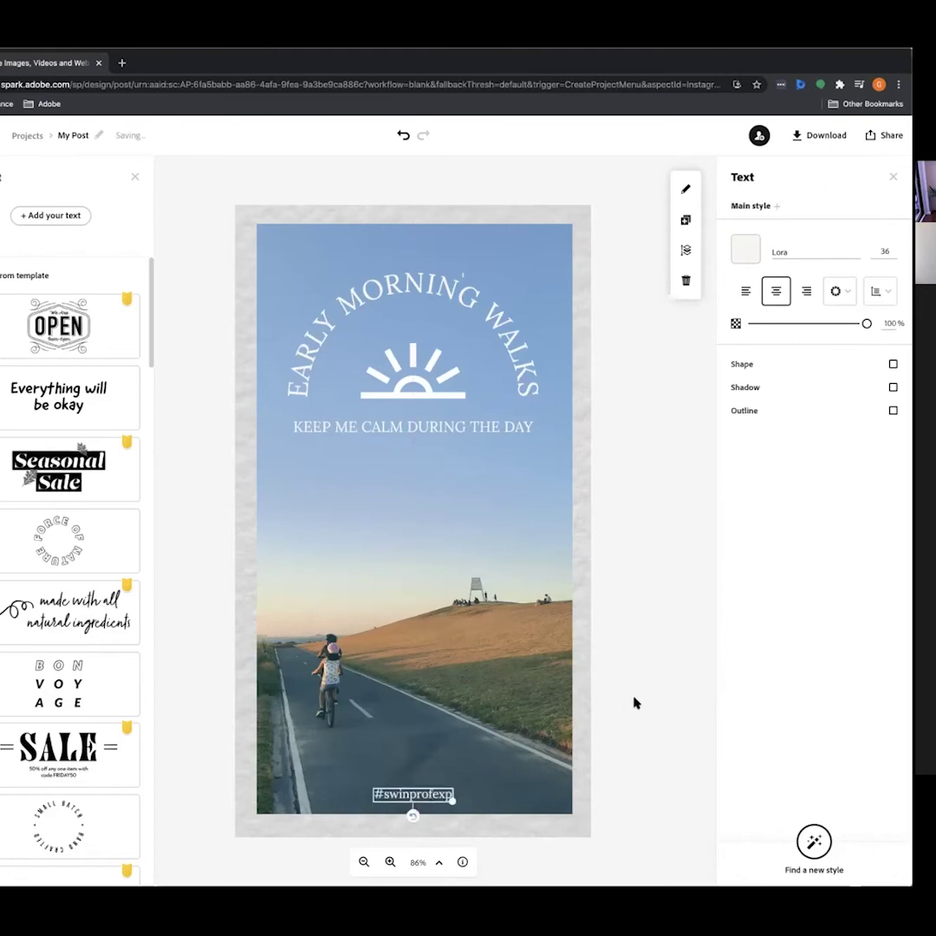
View the publishing destinations available for the finished post, and close the share options without sharing
click(685, 697)
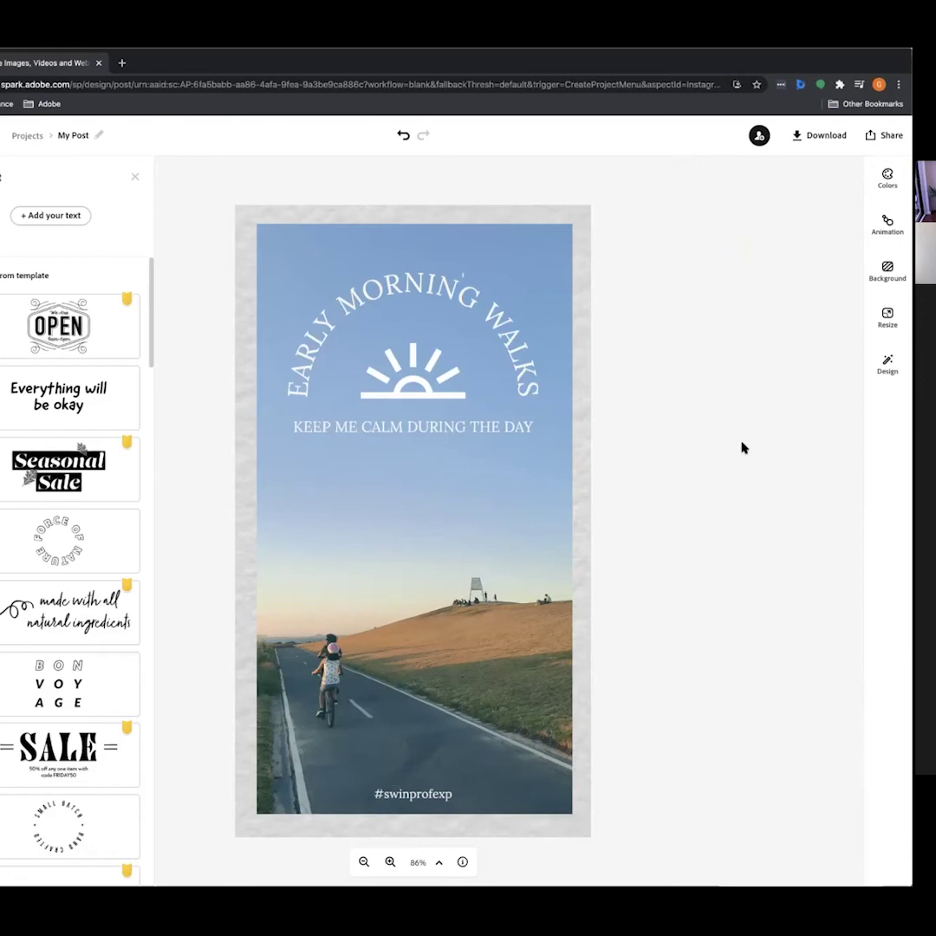
click(884, 135)
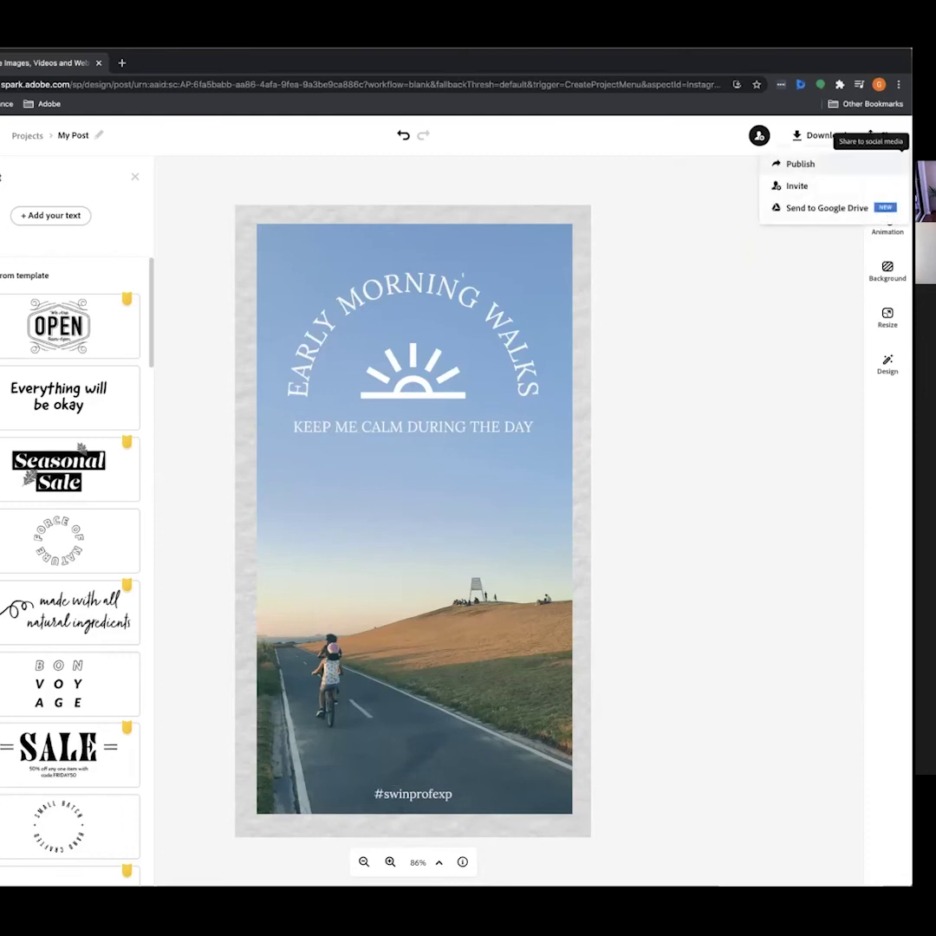
key(Escape)
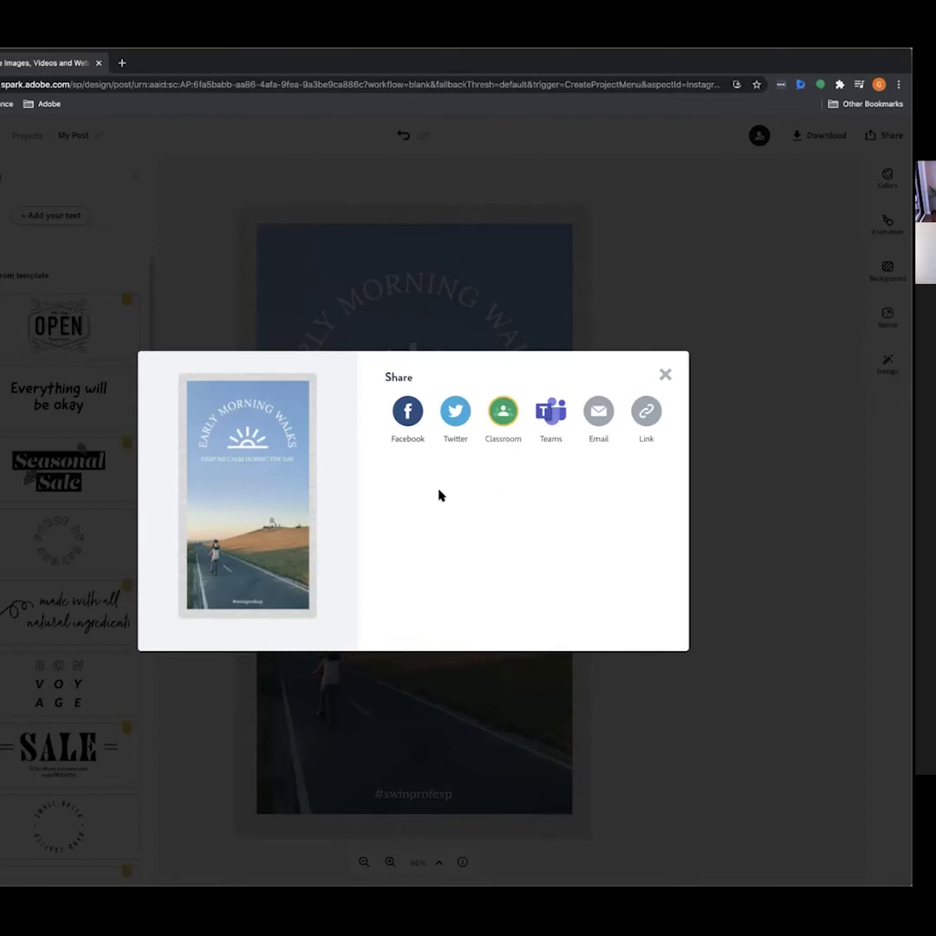
click(665, 375)
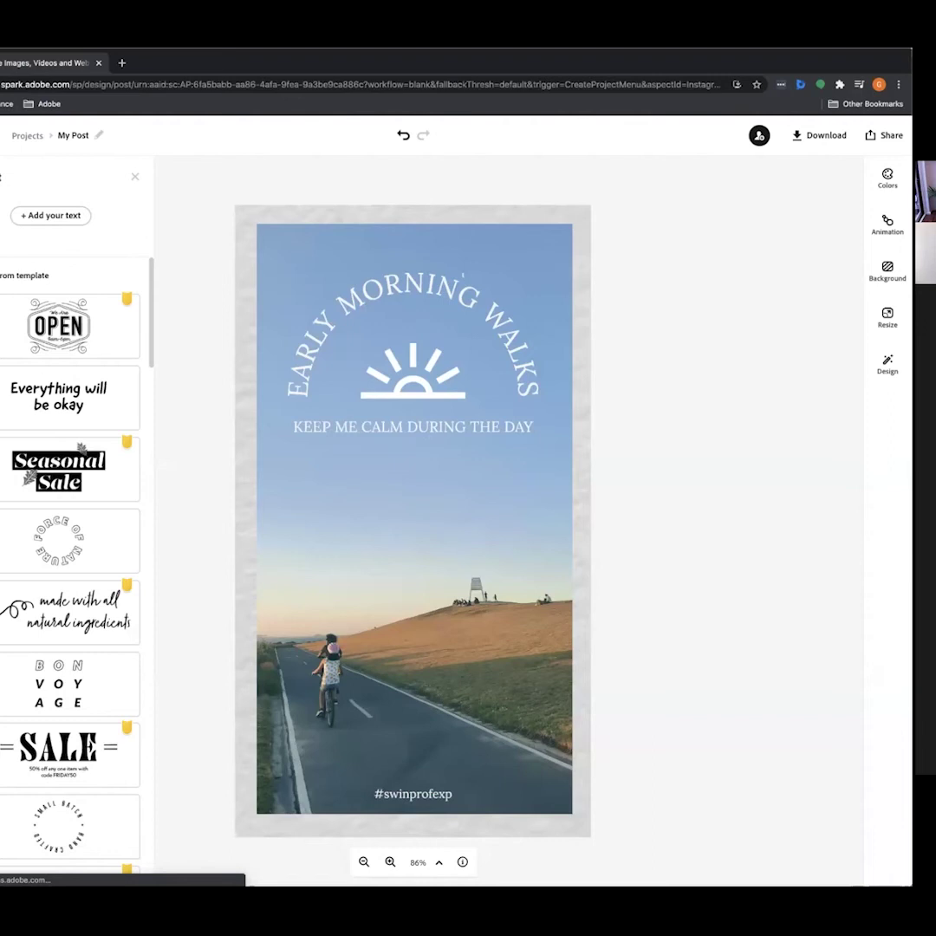
View the invitation options for letting other people edit the post, and close them without inviting anyone
click(759, 139)
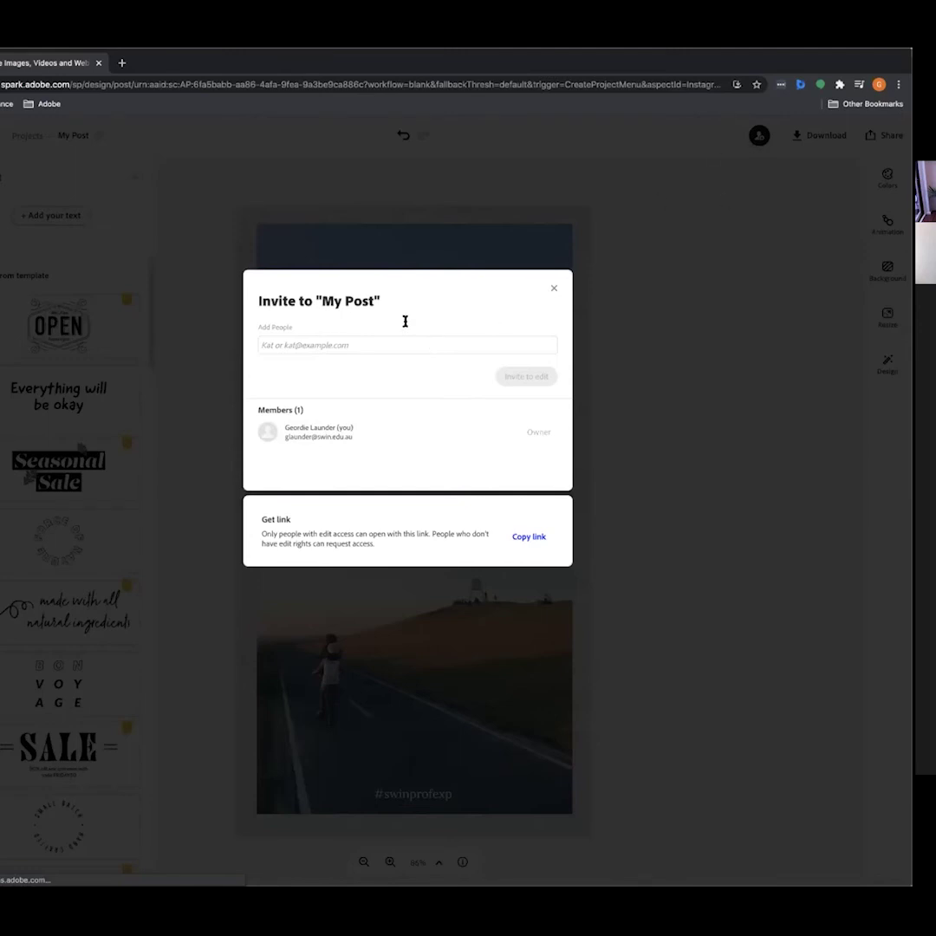
click(340, 346)
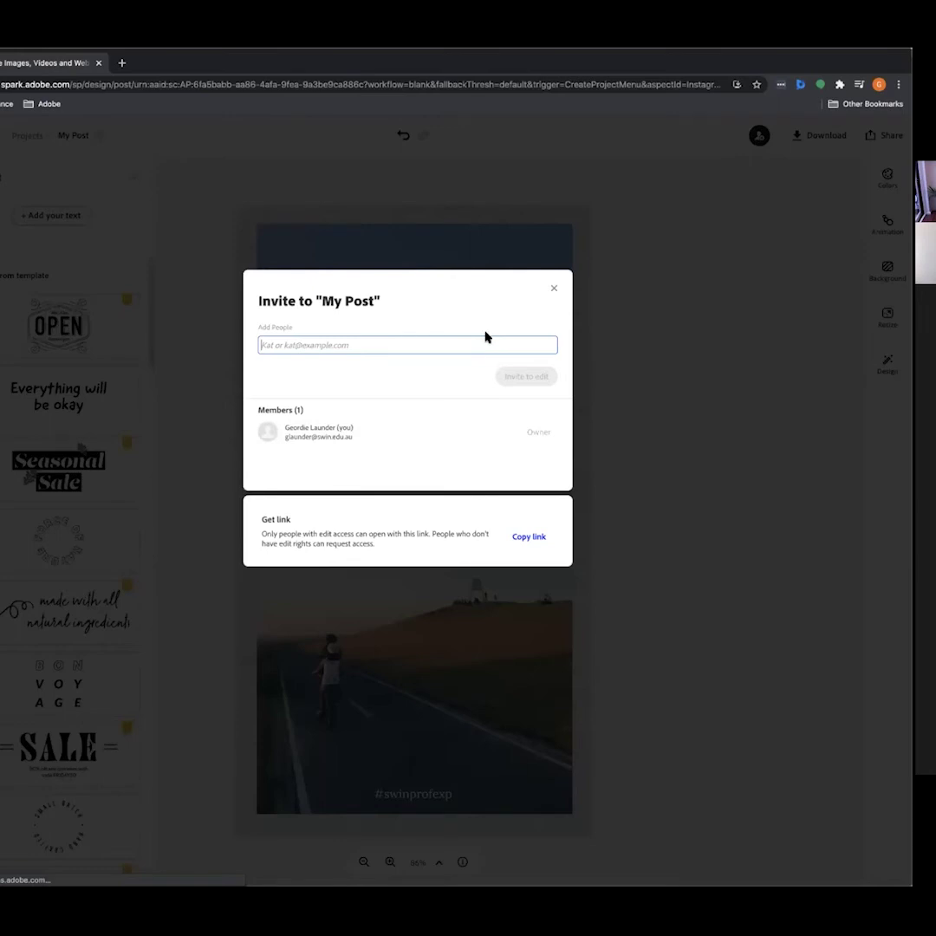
click(555, 291)
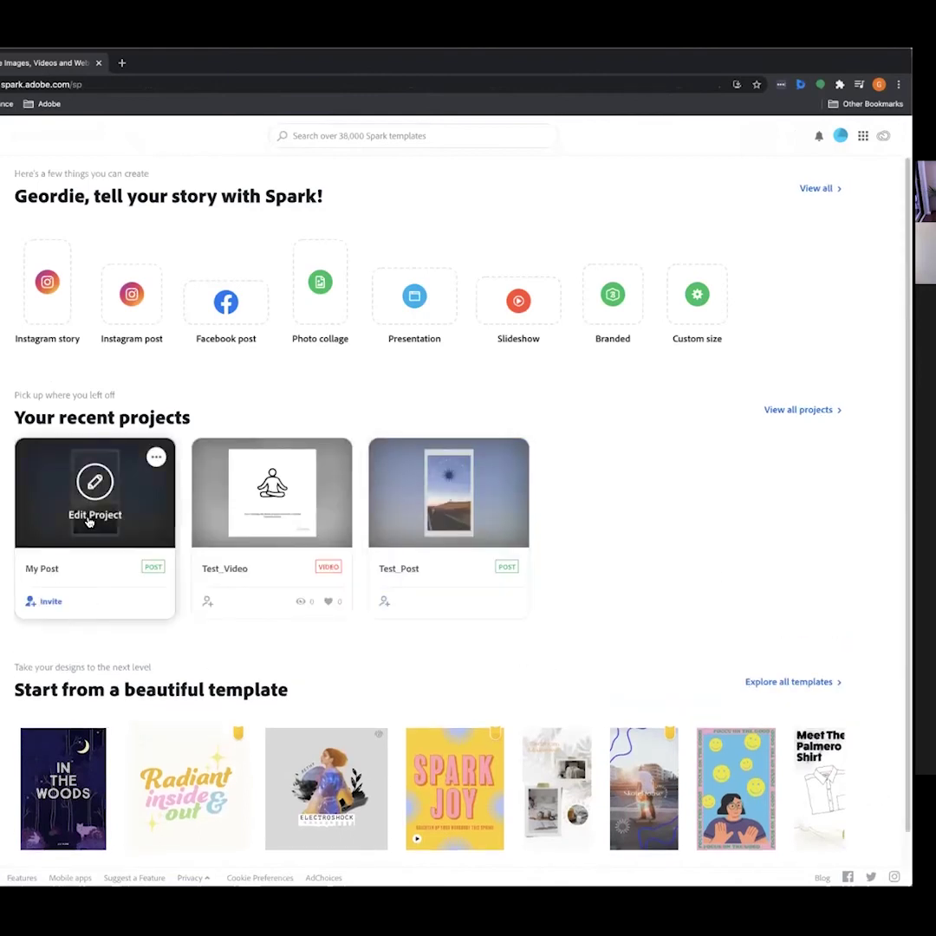
Return to the Spark home page, start a new video project and title it "My morning routine"
mouse_move(99, 607)
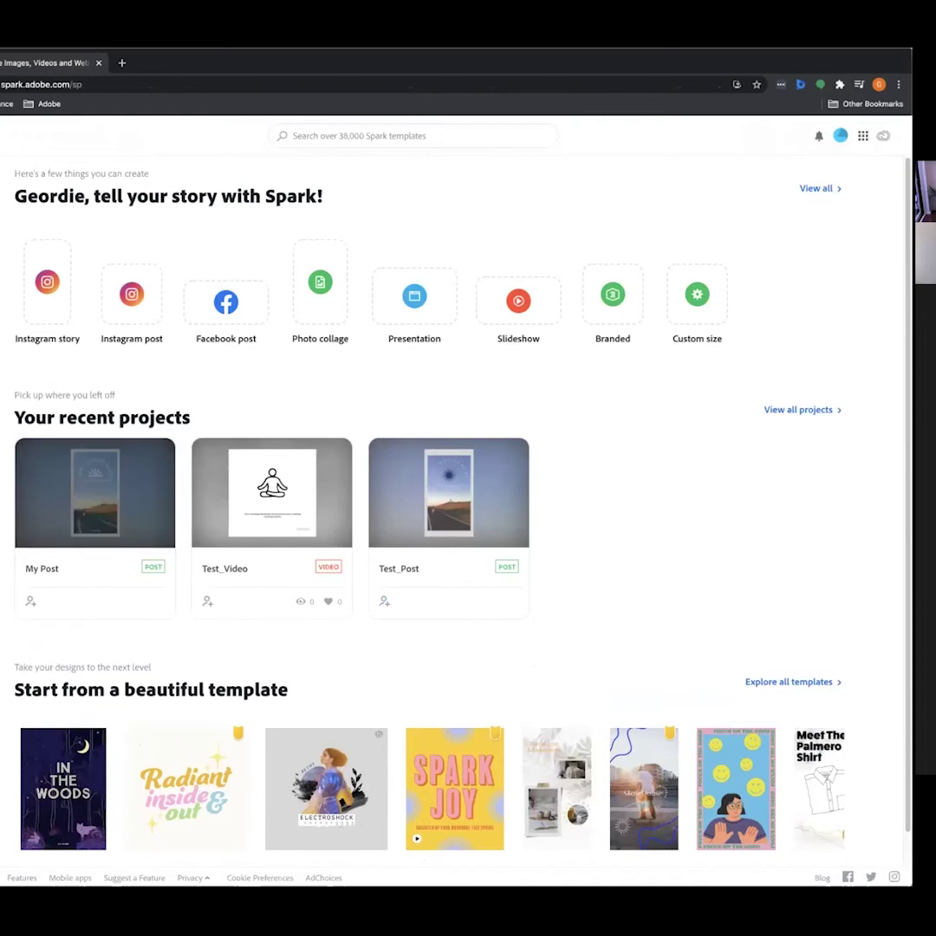
mouse_move(71, 620)
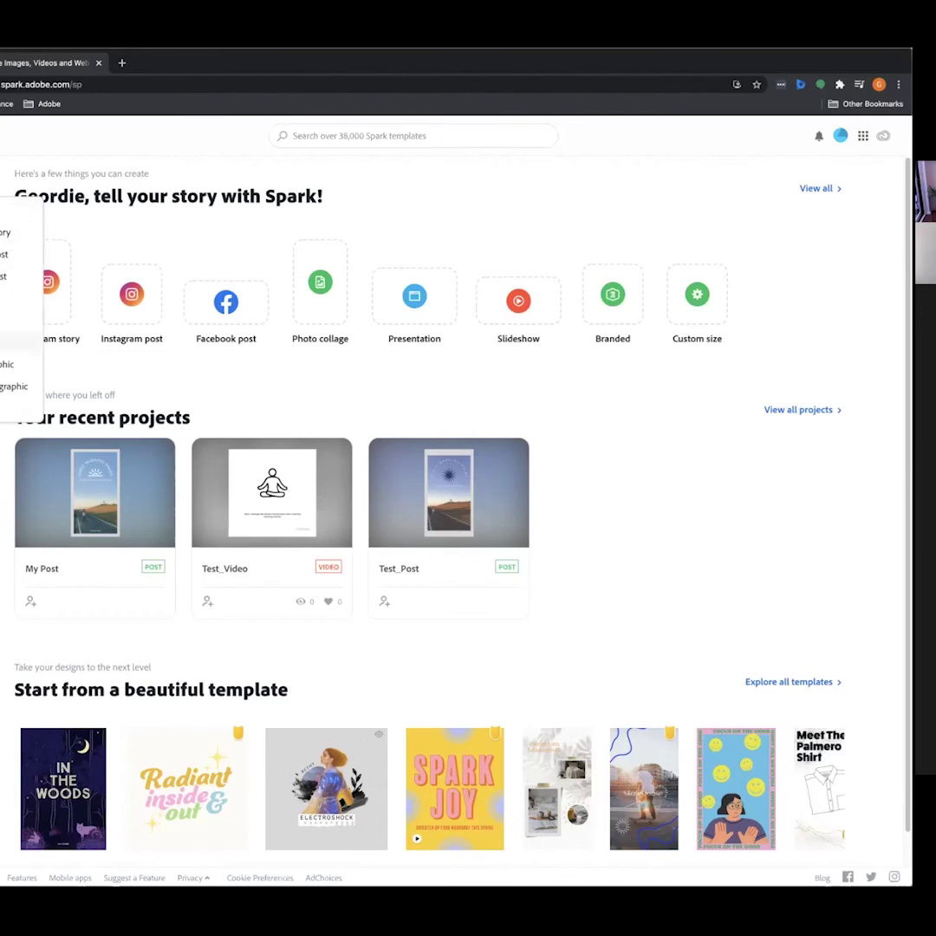
click(17, 340)
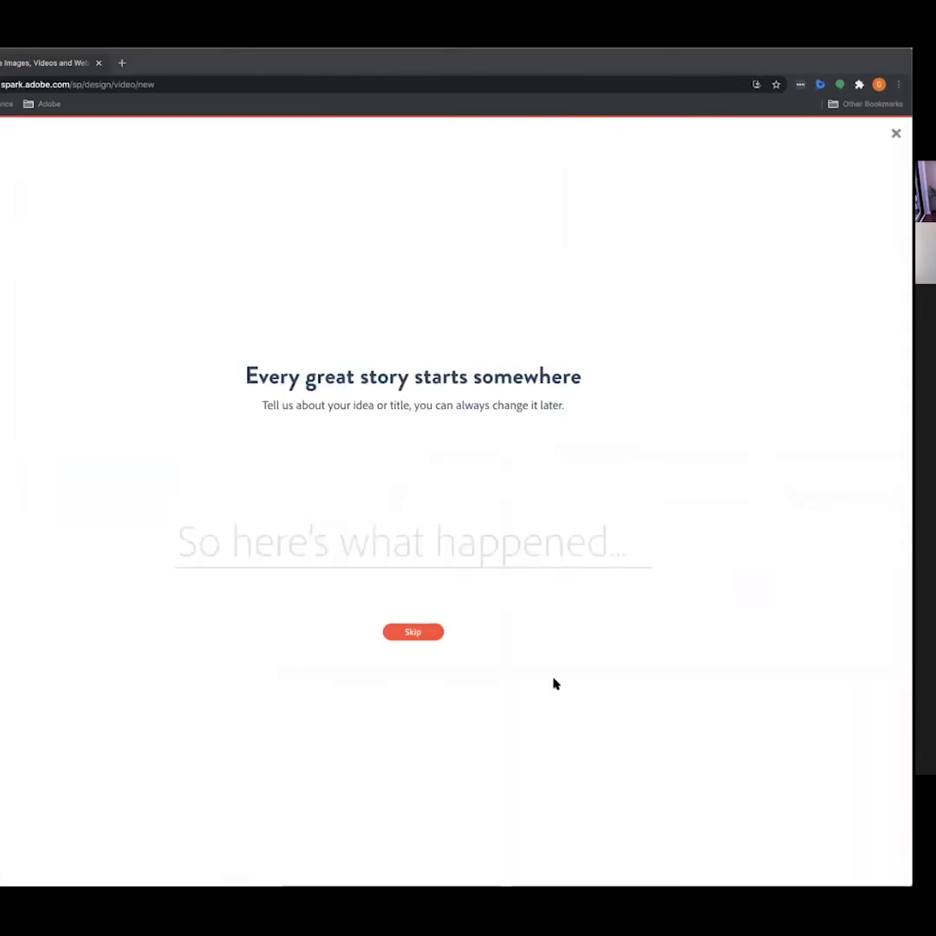
click(634, 522)
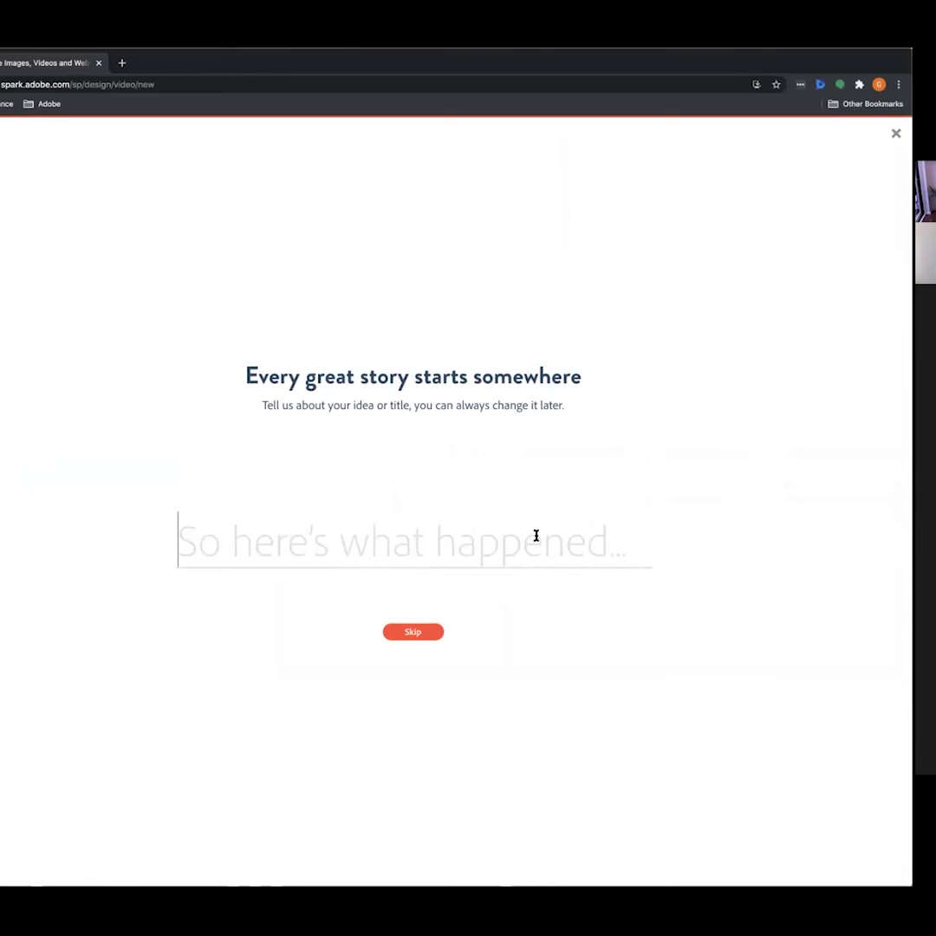
text(My ro)
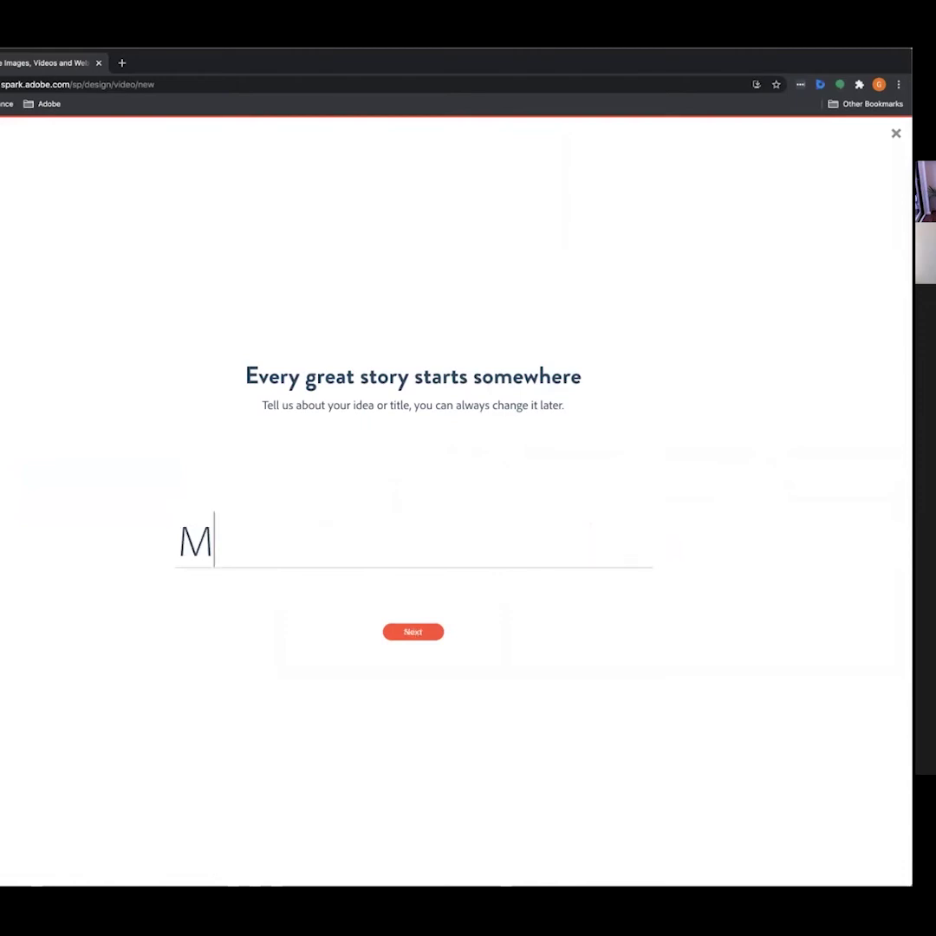
key(BackSpace)
key(BackSpace)
text(morning routine)
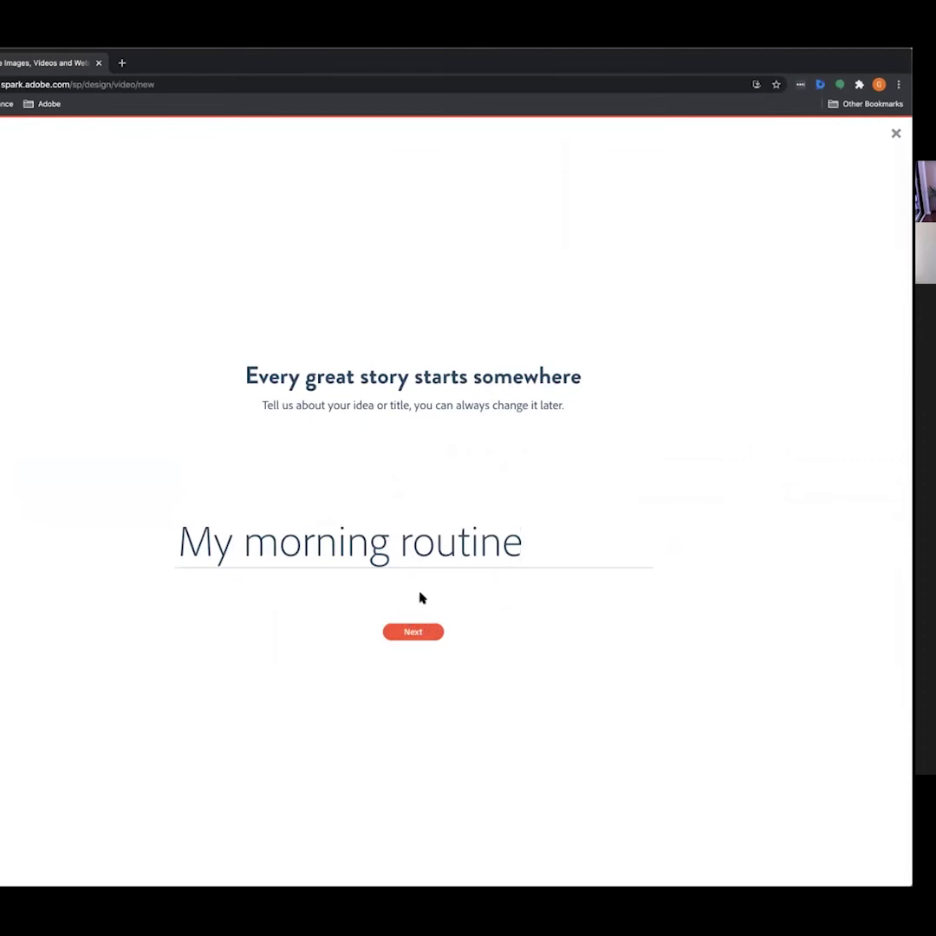
click(411, 634)
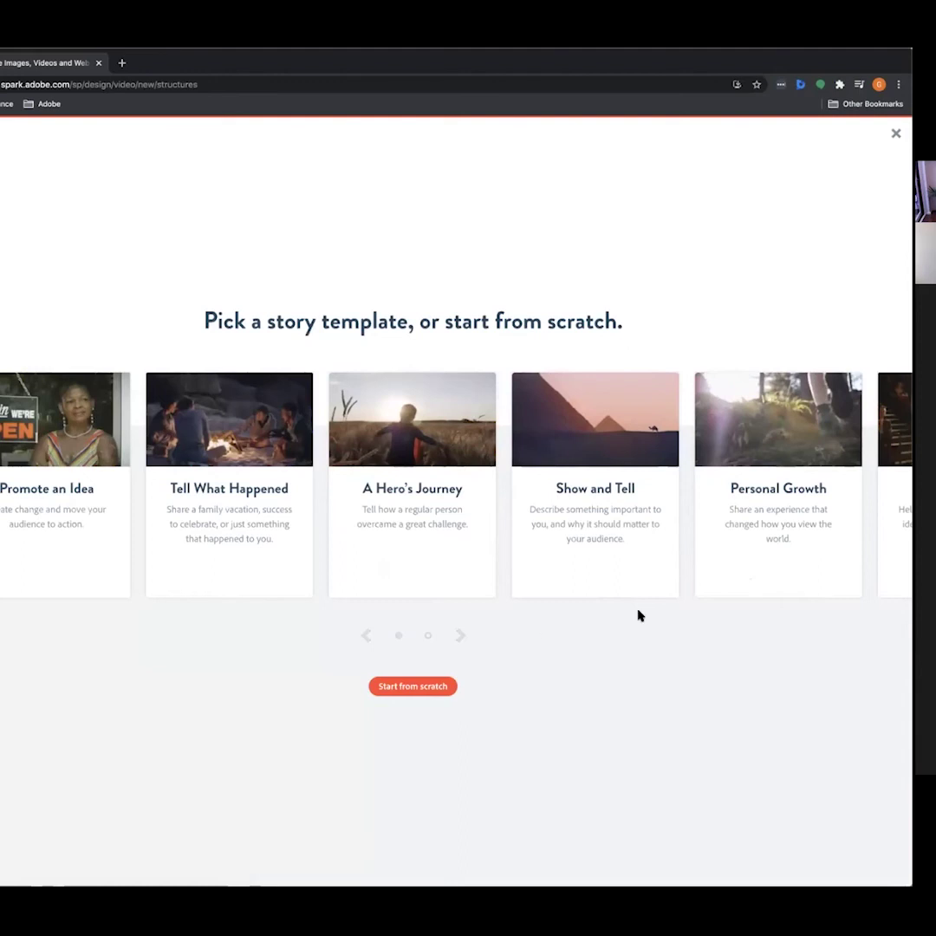
Look through the story templates, start the video from scratch and dismiss the welcome tips
mouse_move(591, 592)
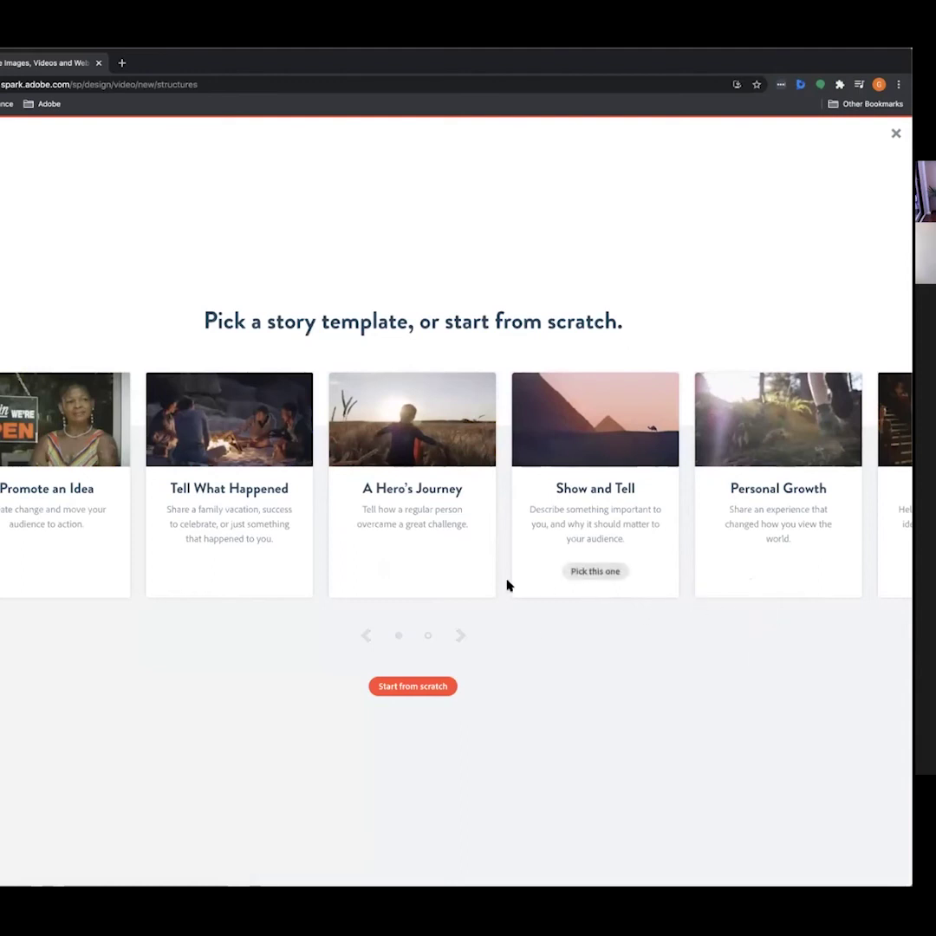
click(462, 638)
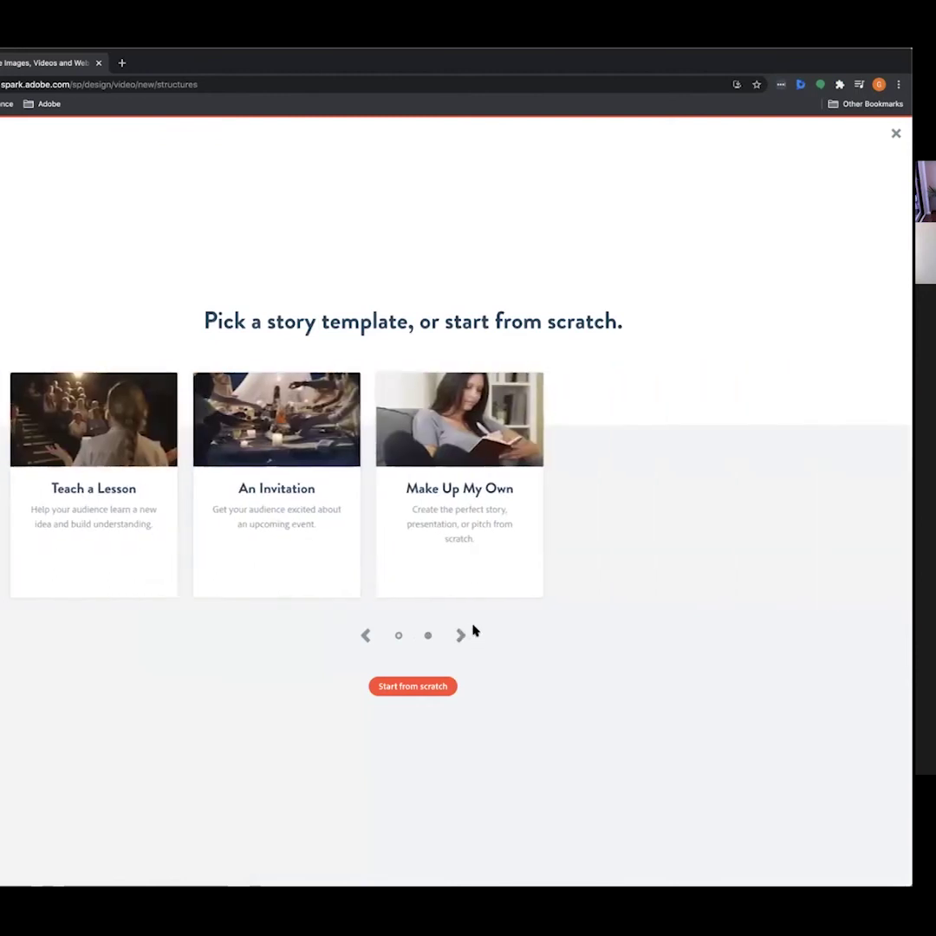
click(366, 638)
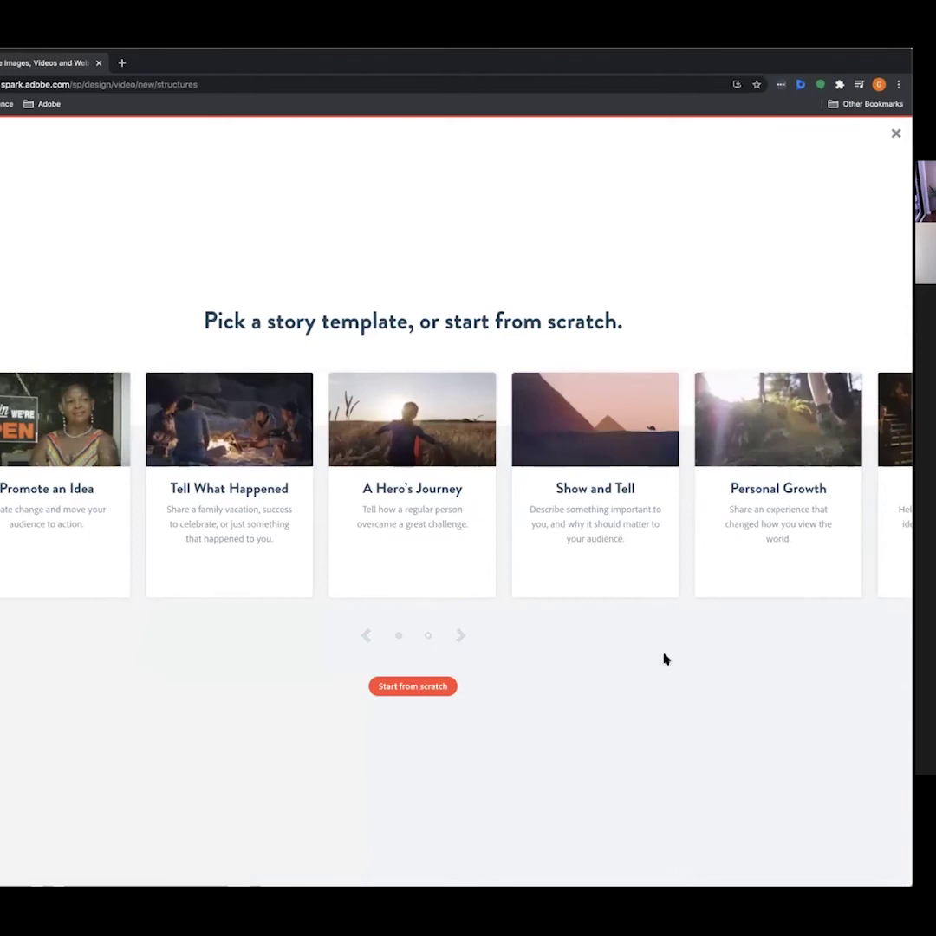
click(415, 691)
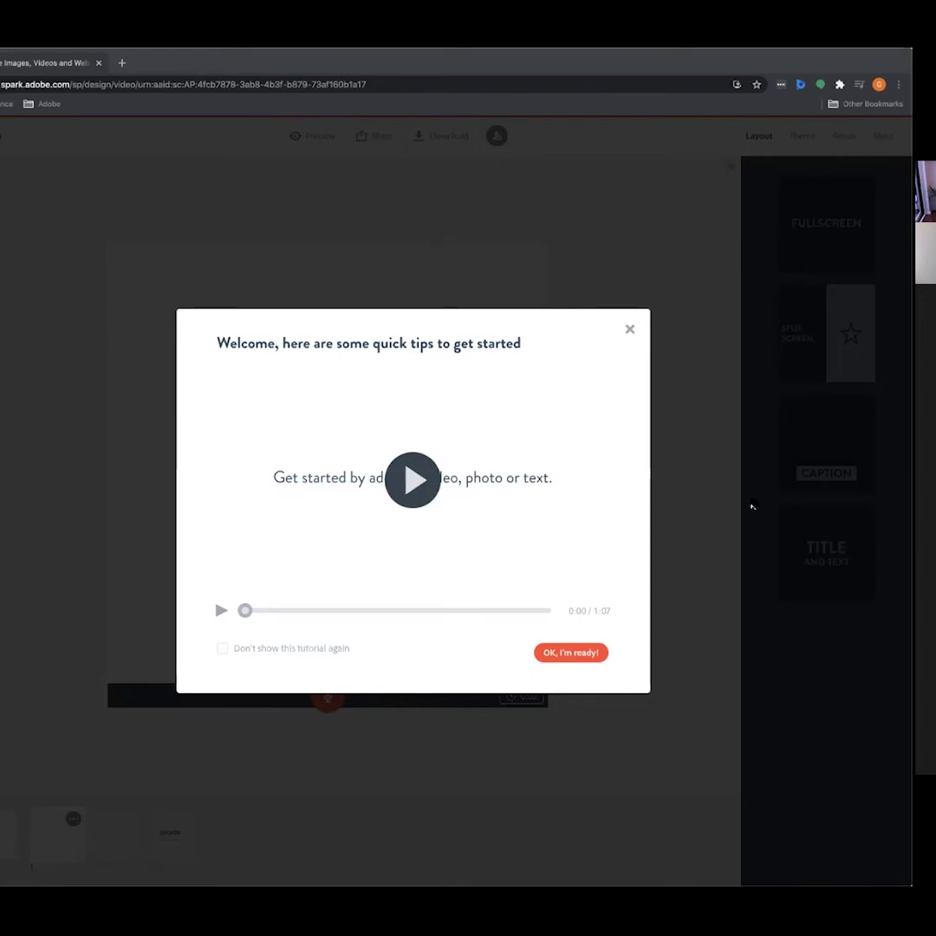
click(588, 657)
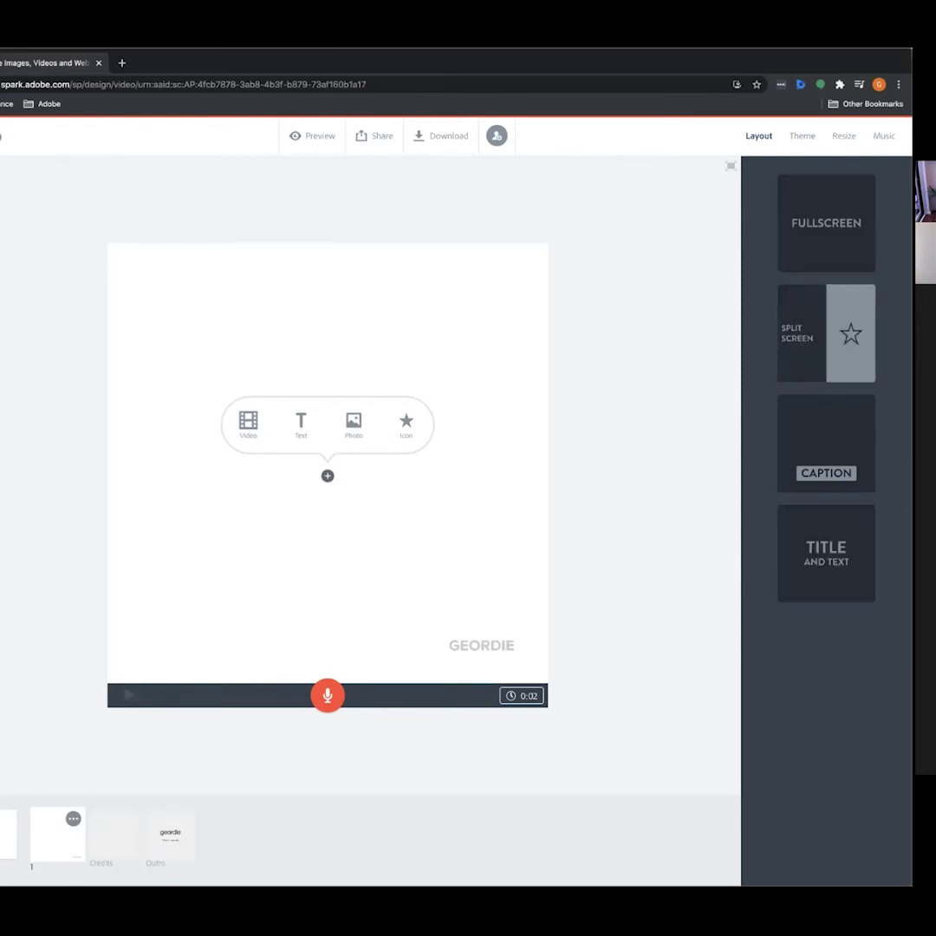
Try the Noir theme on the video and switch it to the Grace theme
click(802, 135)
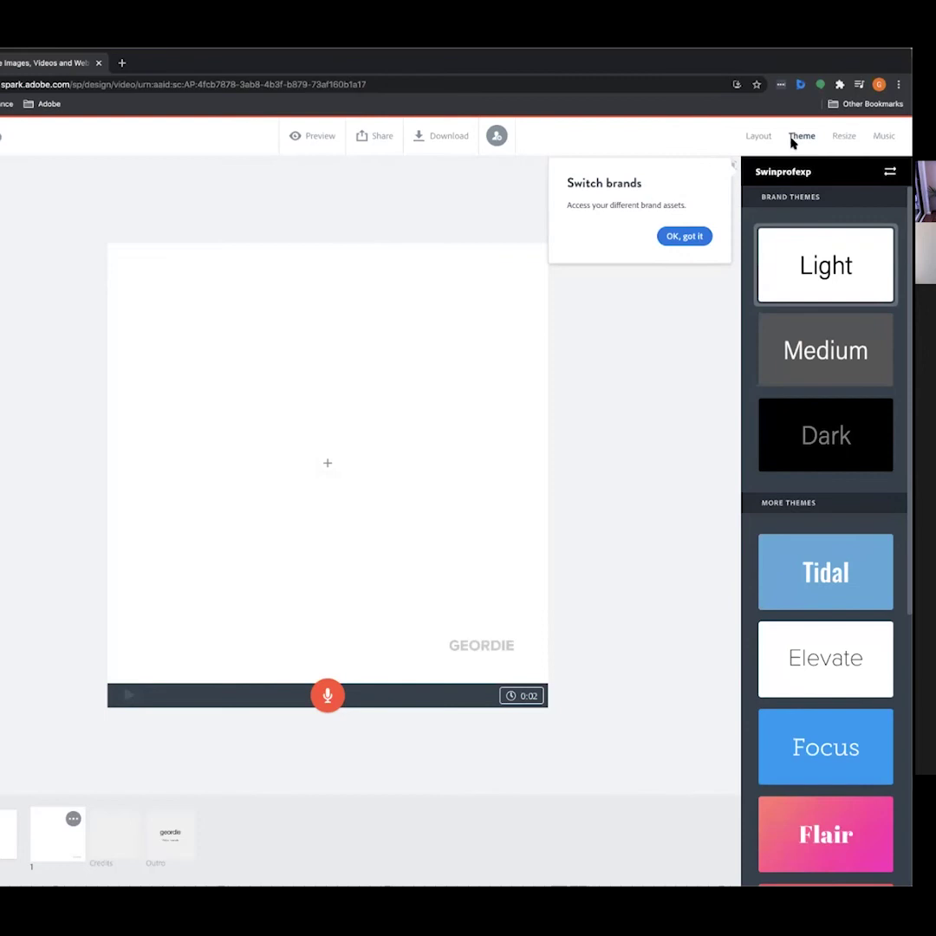
click(684, 237)
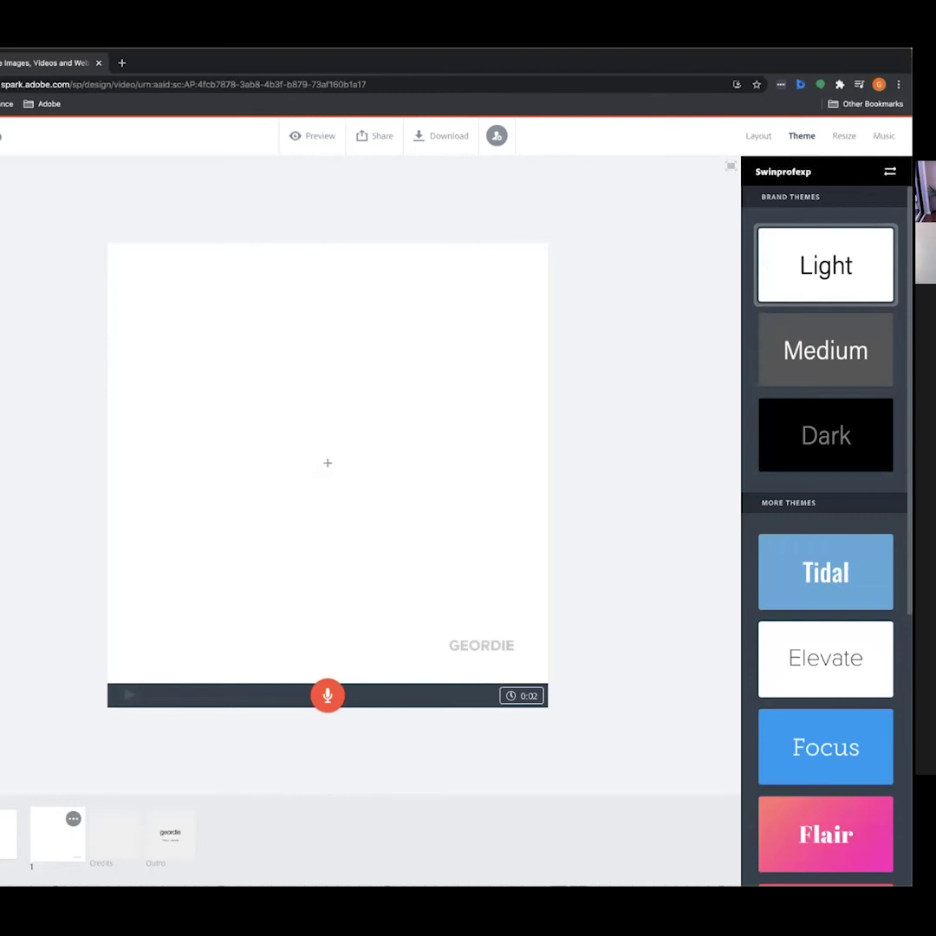
scroll(826, 520, down, 5)
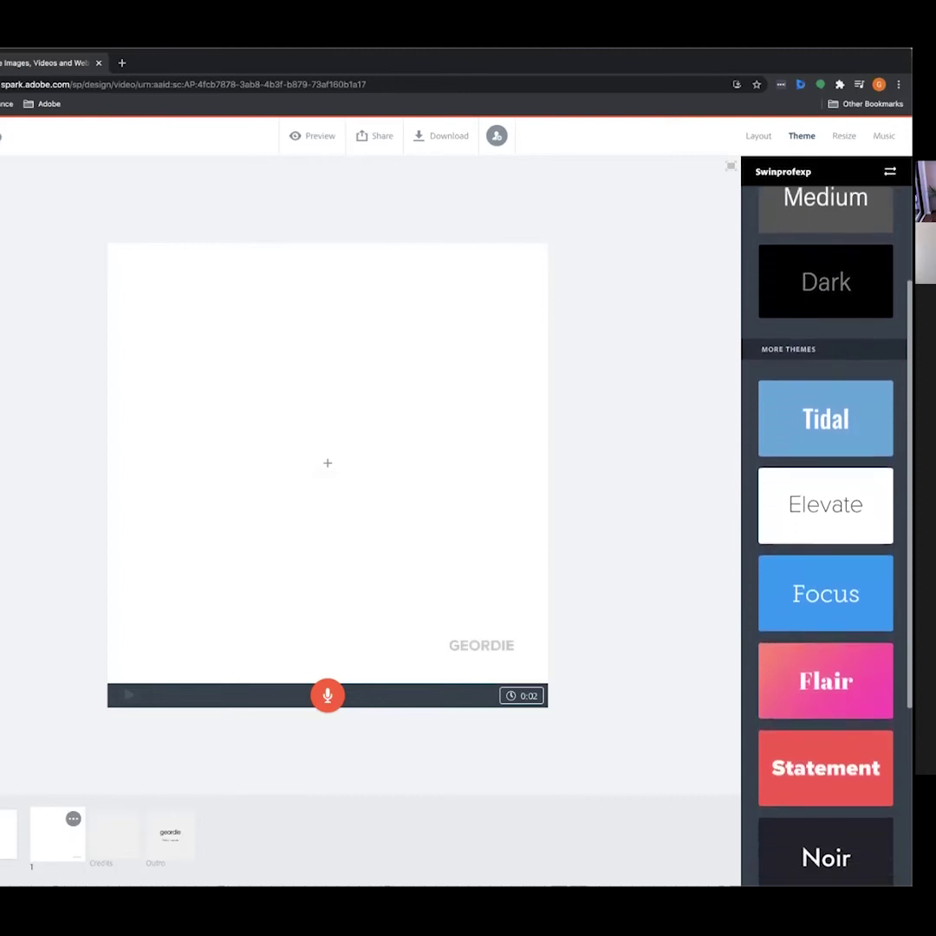
scroll(825, 521, down, 2)
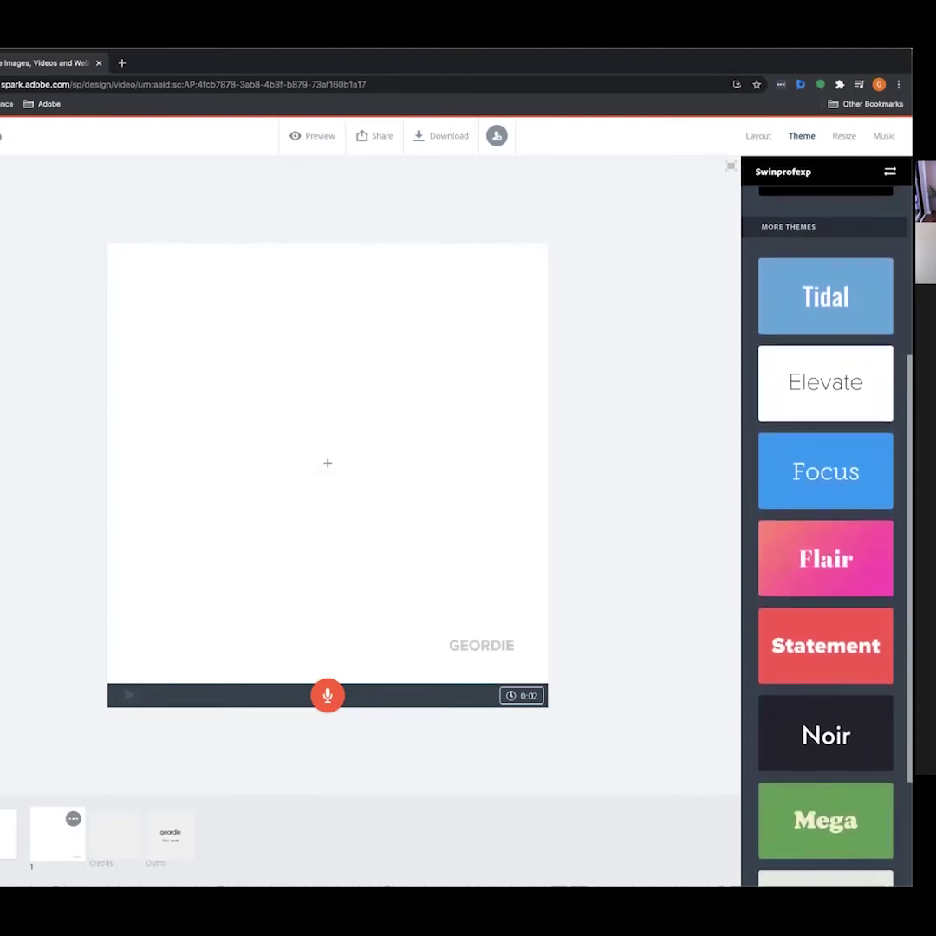
scroll(826, 521, down, 2)
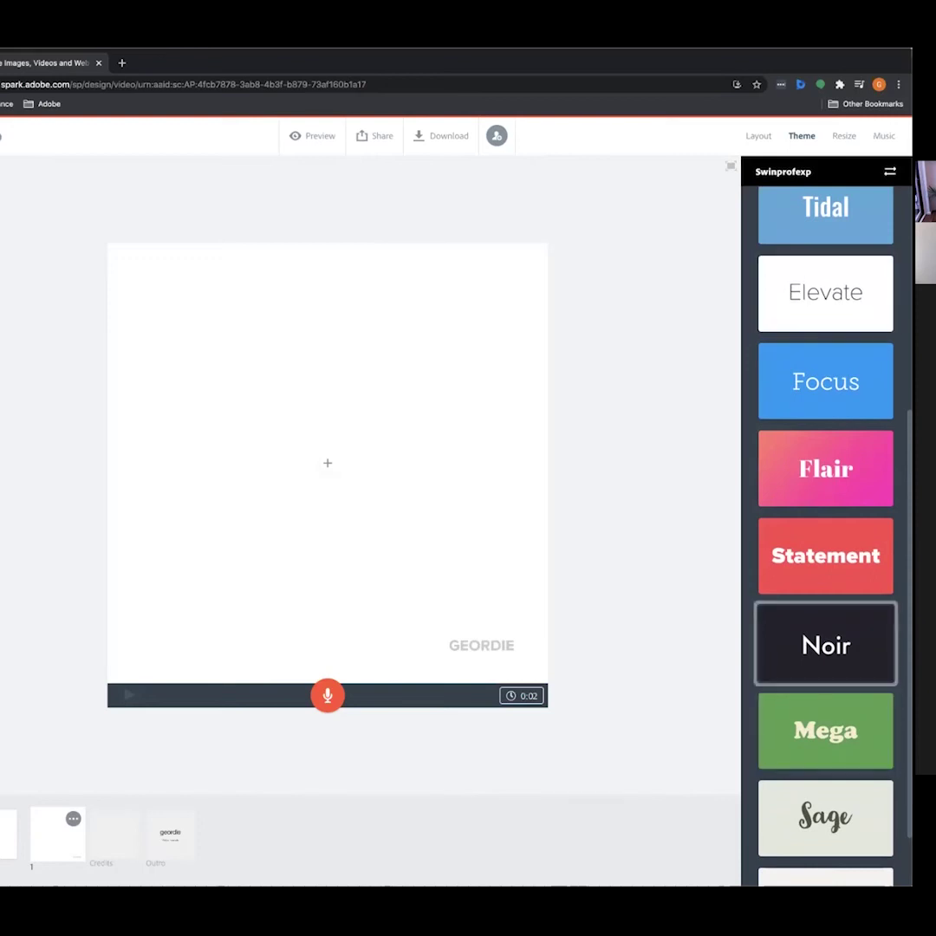
mouse_move(825, 645)
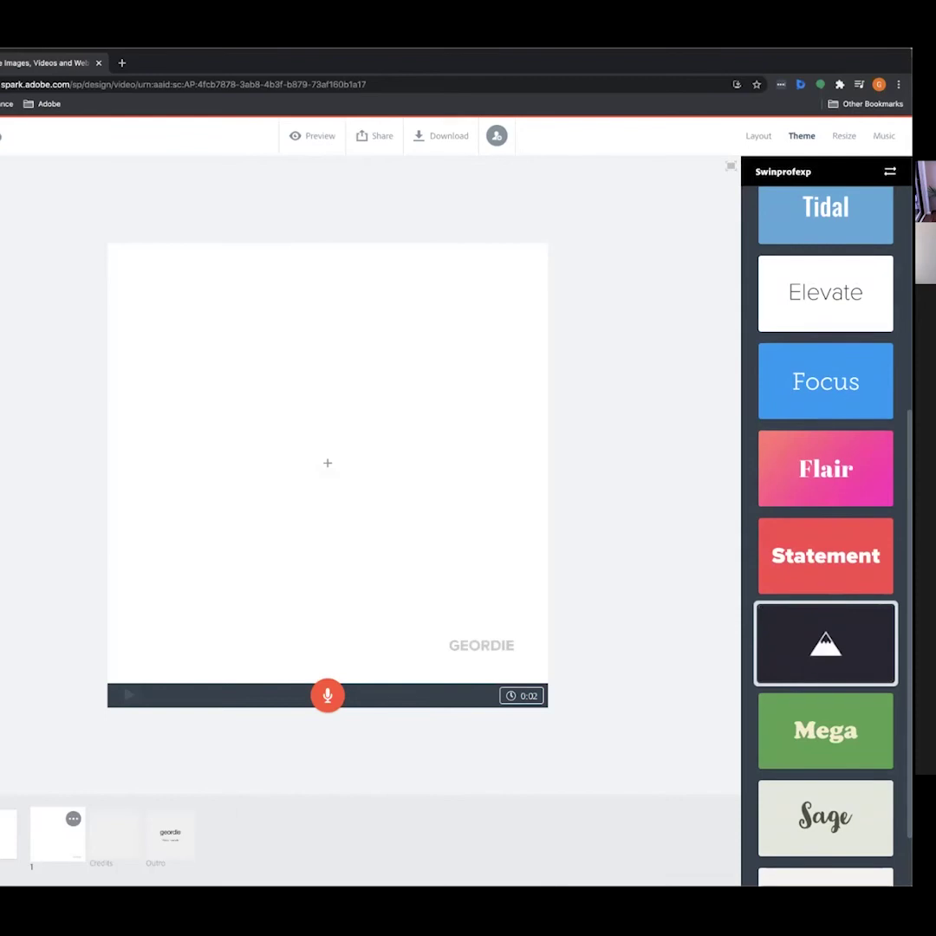
click(825, 646)
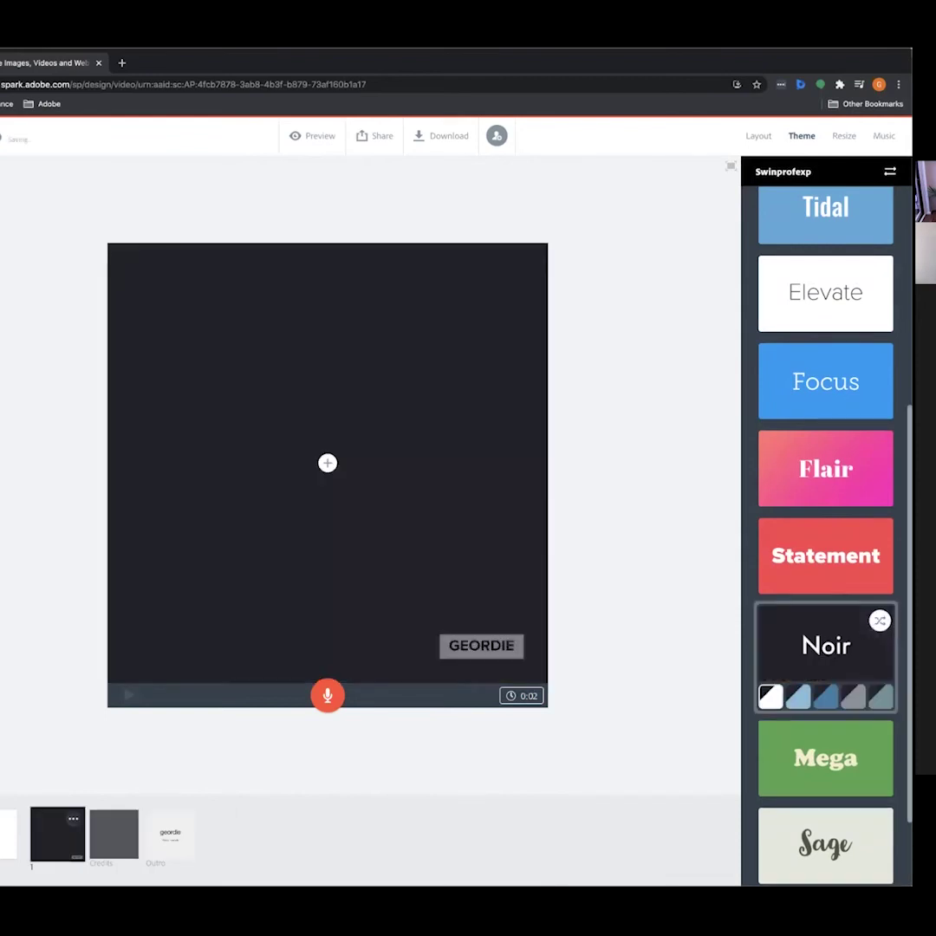
scroll(825, 520, down, 3)
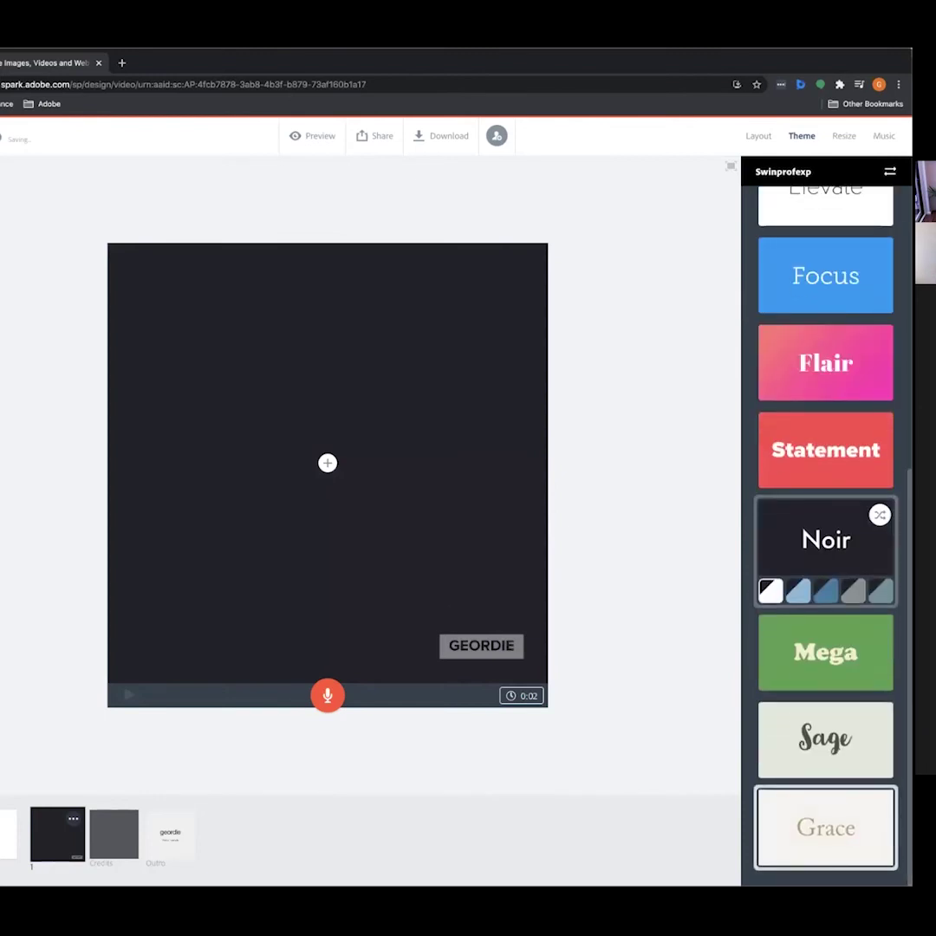
click(825, 828)
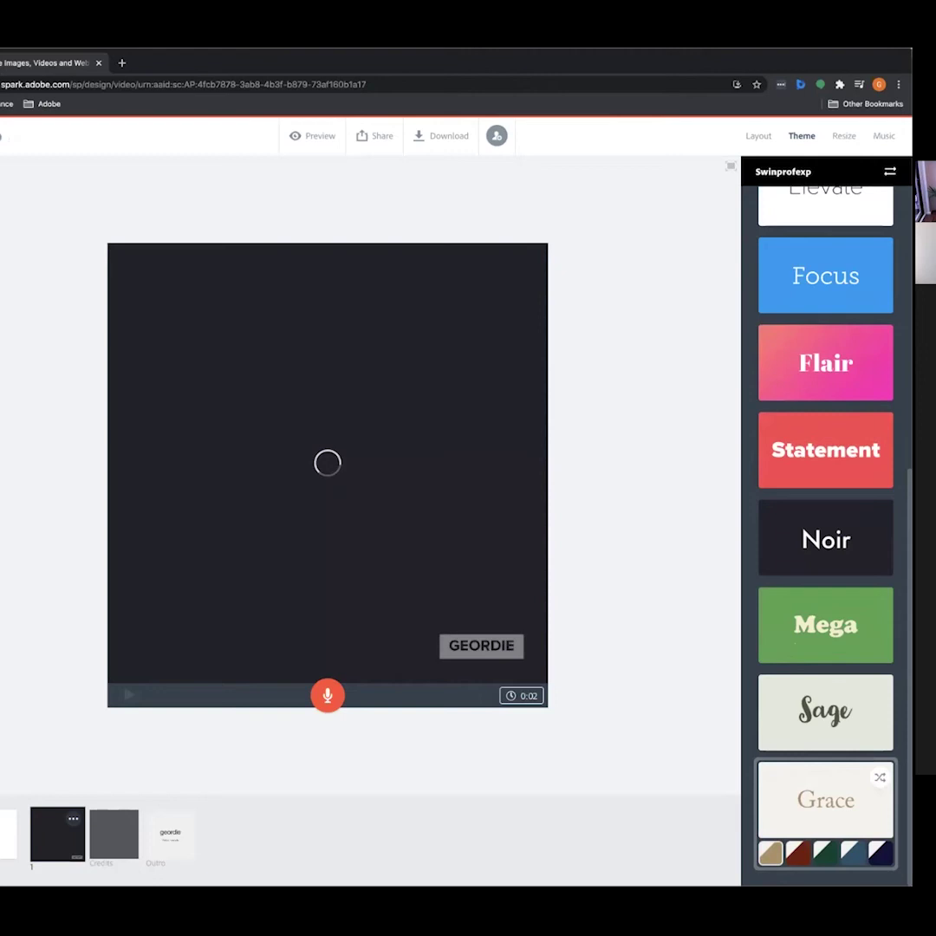
scroll(825, 521, up, 5)
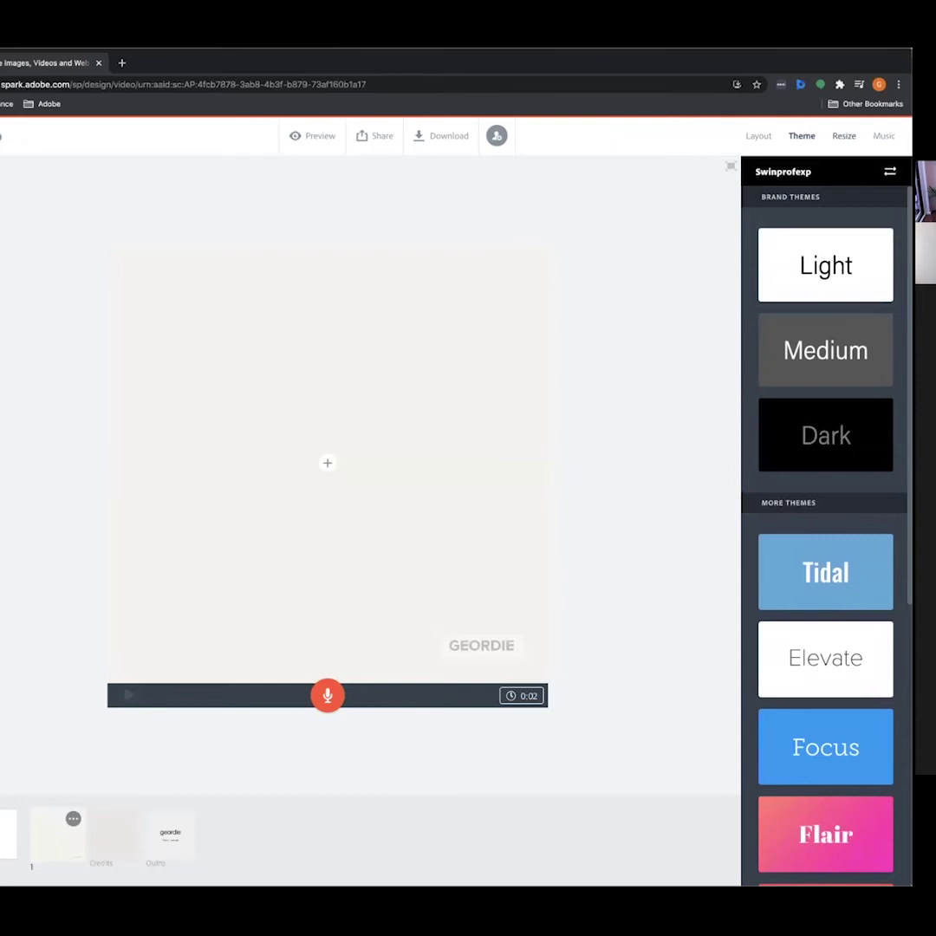
Check the Widescreen and Square size options for the video
click(843, 135)
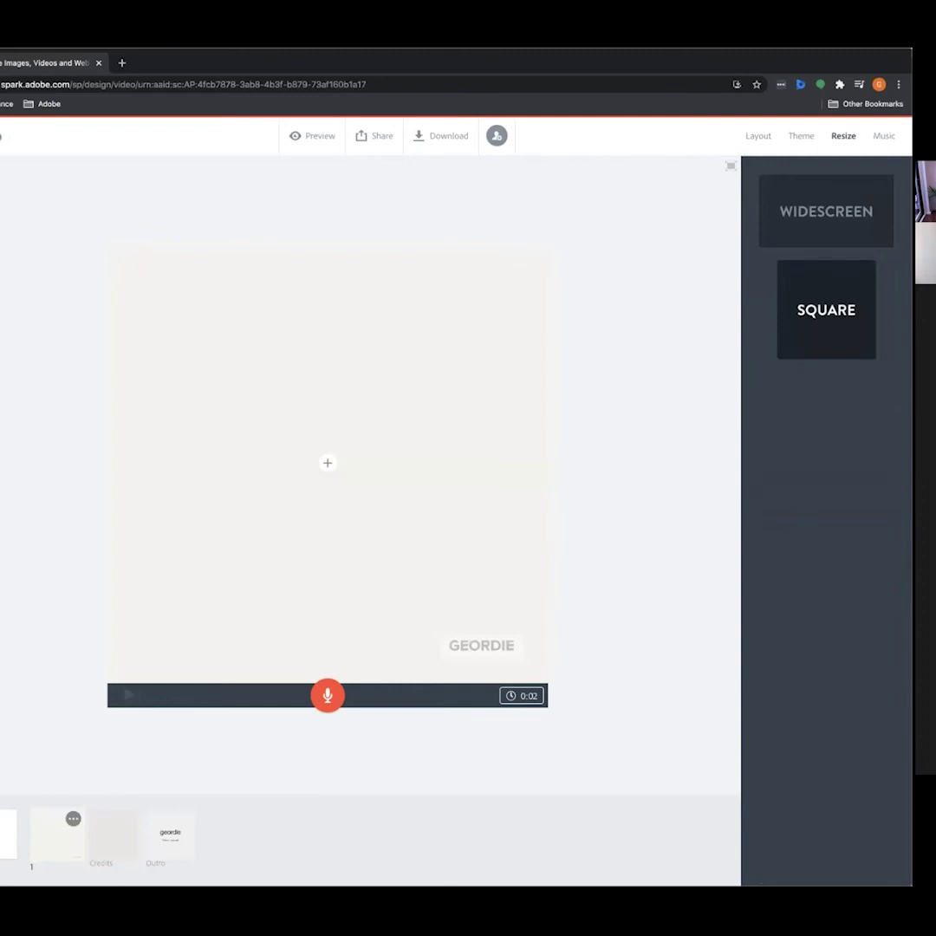
click(826, 210)
Browse the built-in background music by mood and preview the thematic track Careful Scene
click(884, 136)
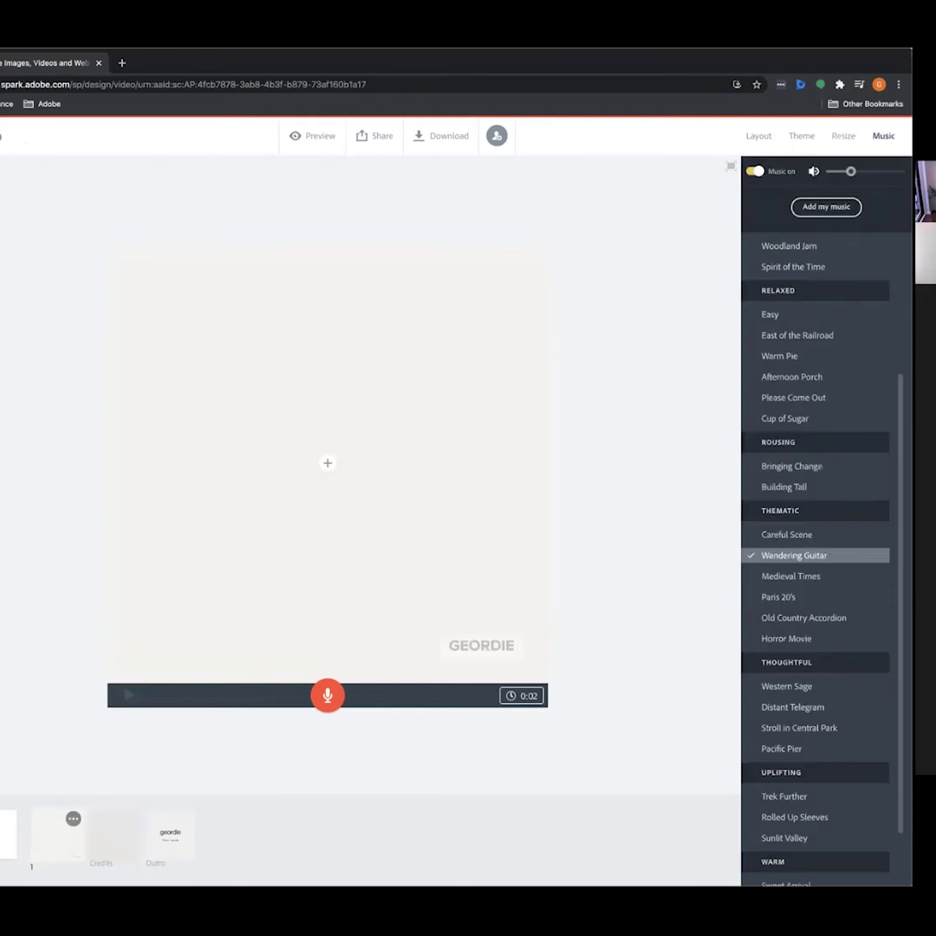
scroll(815, 520, up, 3)
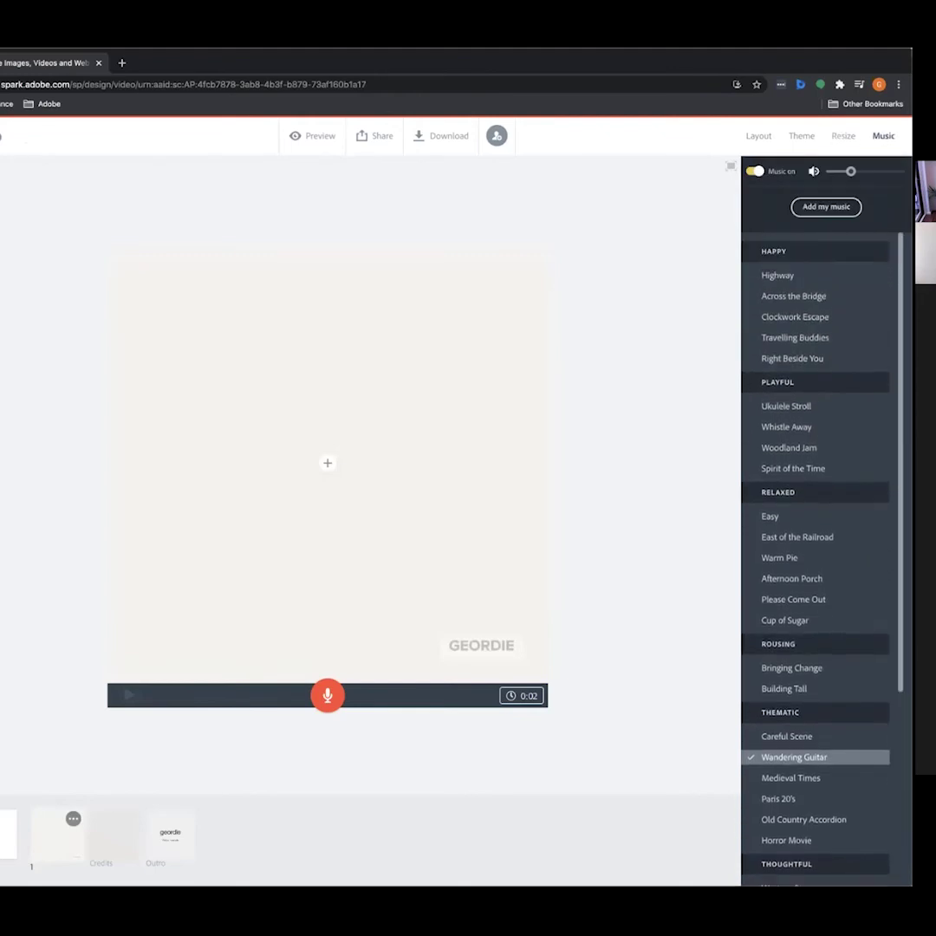
scroll(814, 520, down, 4)
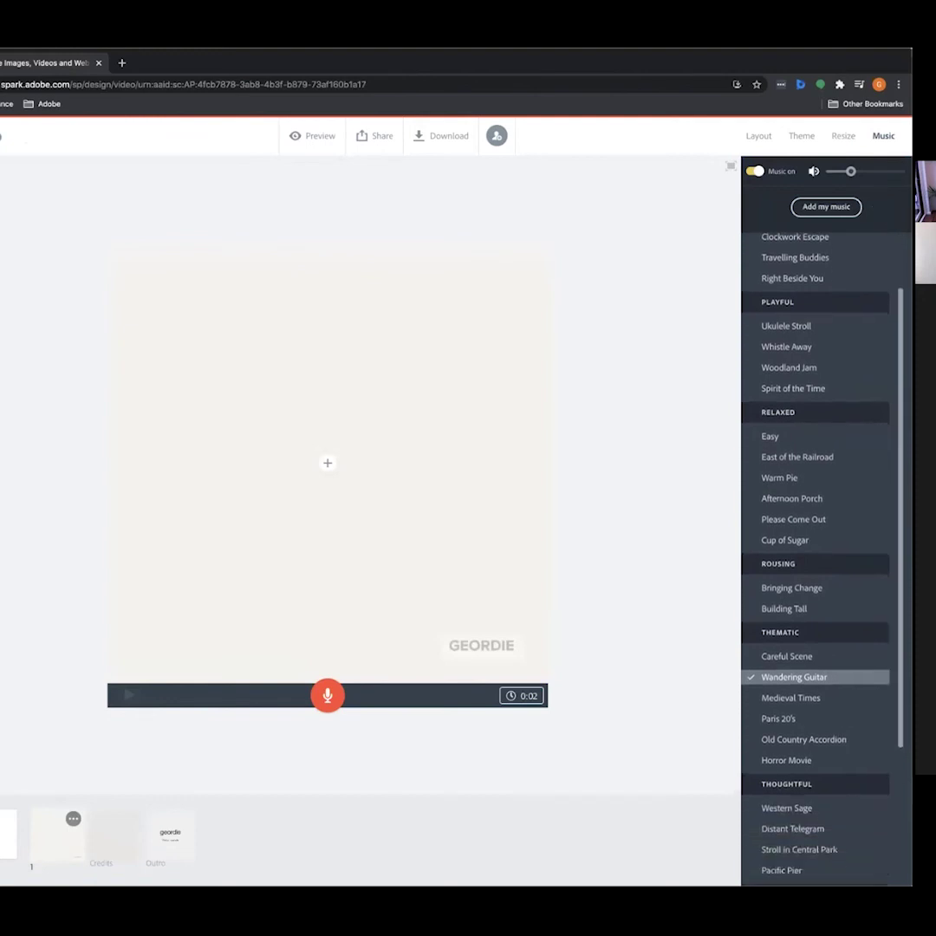
scroll(815, 520, down, 1)
scroll(814, 520, up, 1)
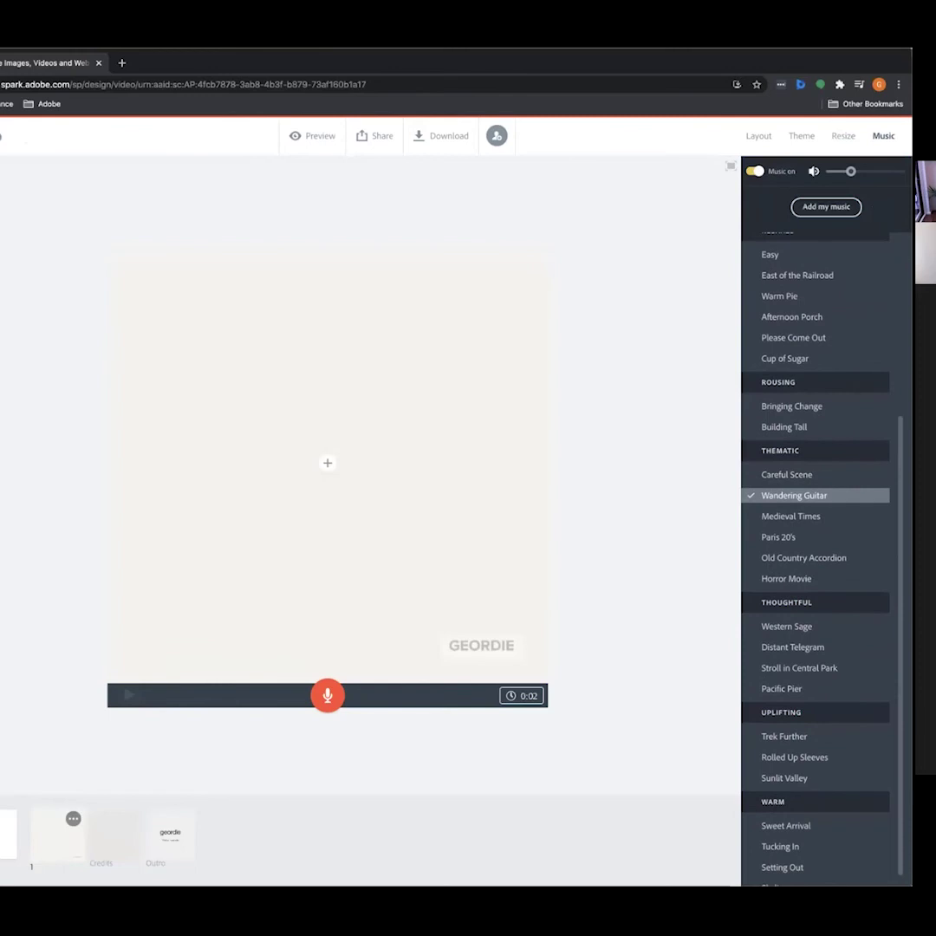
click(749, 476)
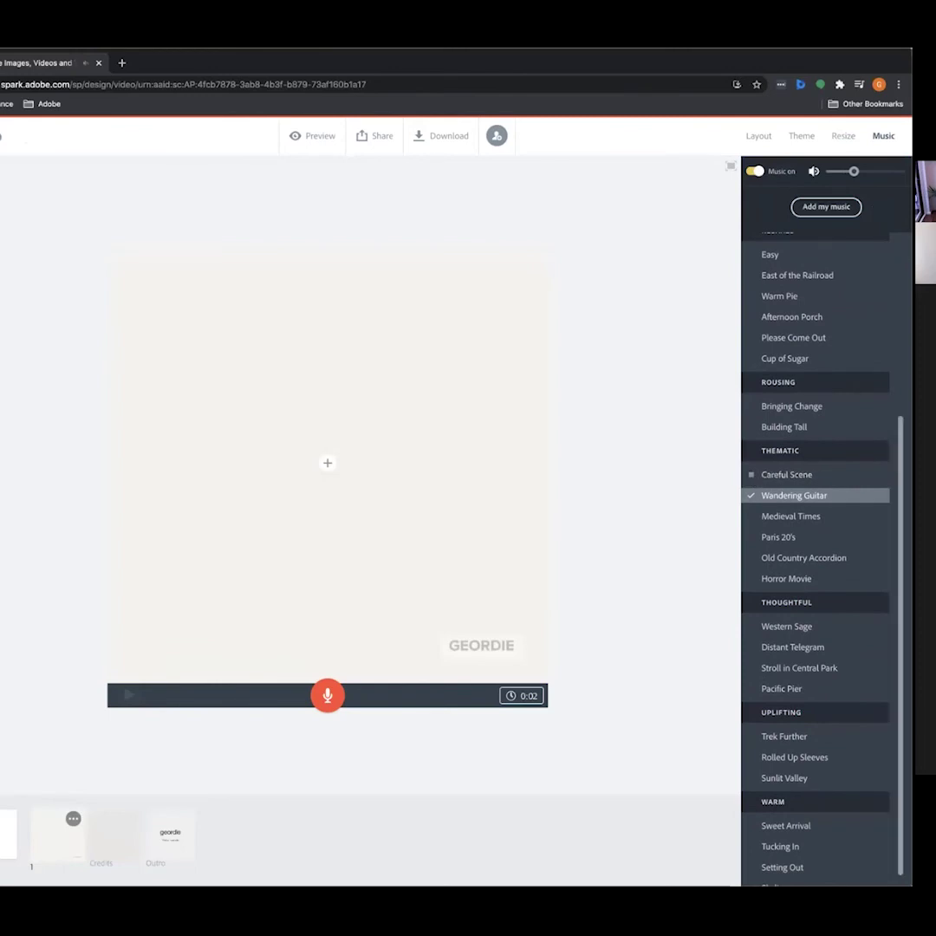
Stop the Careful Scene preview and look through the built-in music tracks from Happy to Warm
click(750, 475)
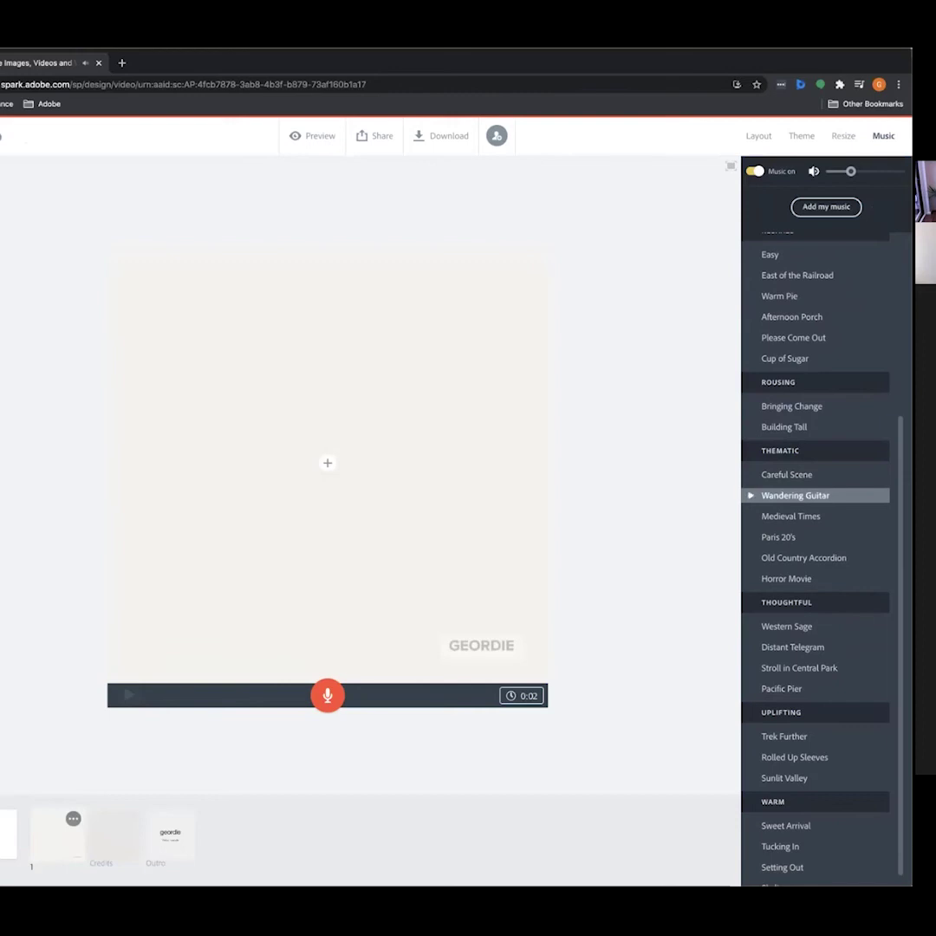
scroll(815, 520, up, 3)
scroll(815, 520, up, 3)
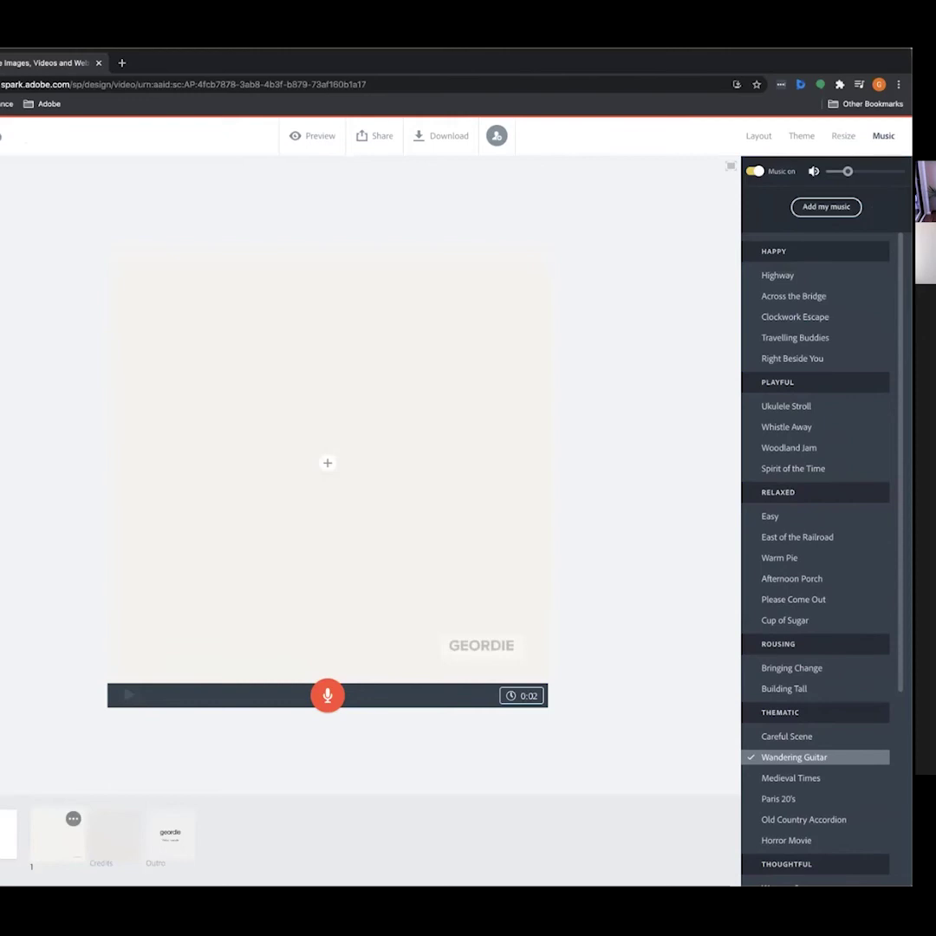
scroll(815, 520, down, 5)
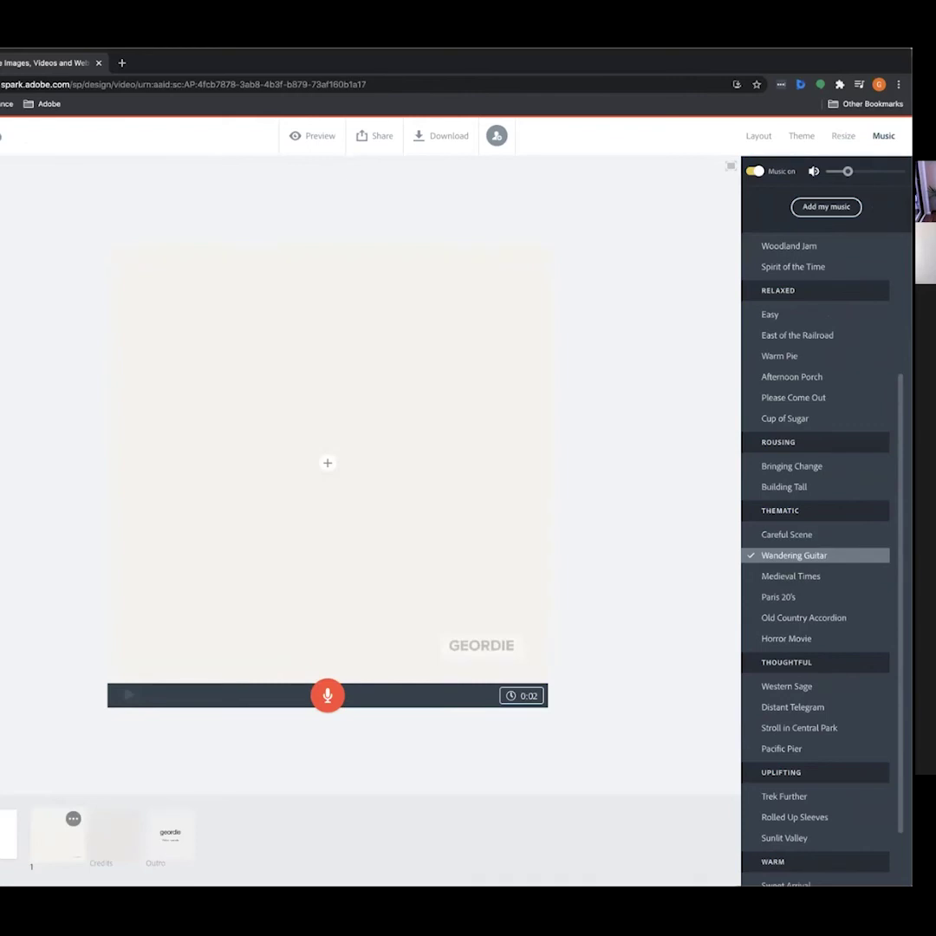
Apply the Noir theme to the video
click(801, 135)
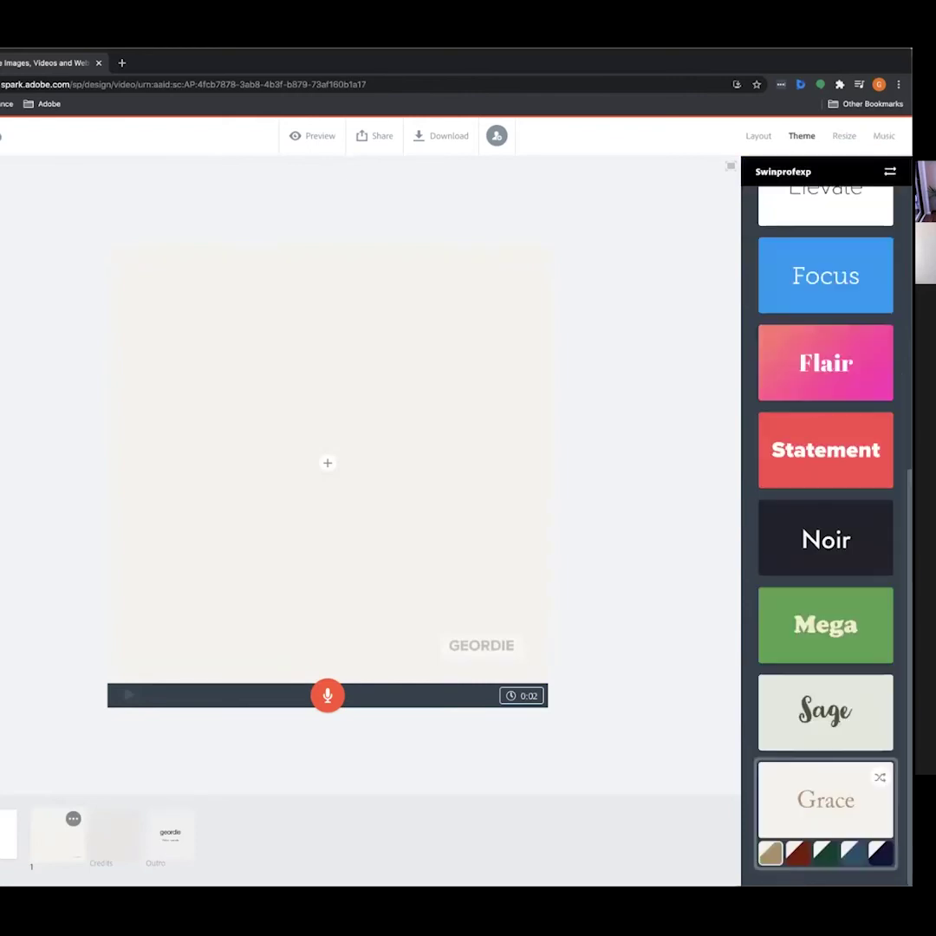
click(826, 538)
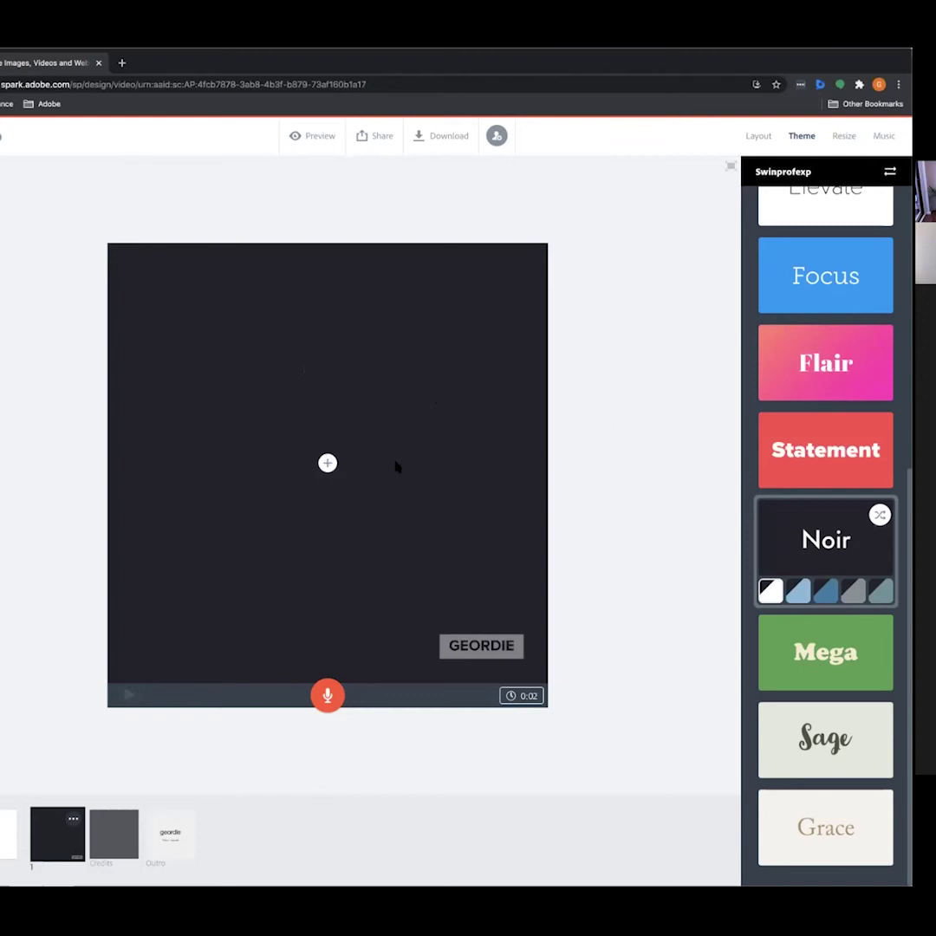
Add the text "How I manage the stress of placement with a healthy morning routine" to the first slide
click(328, 465)
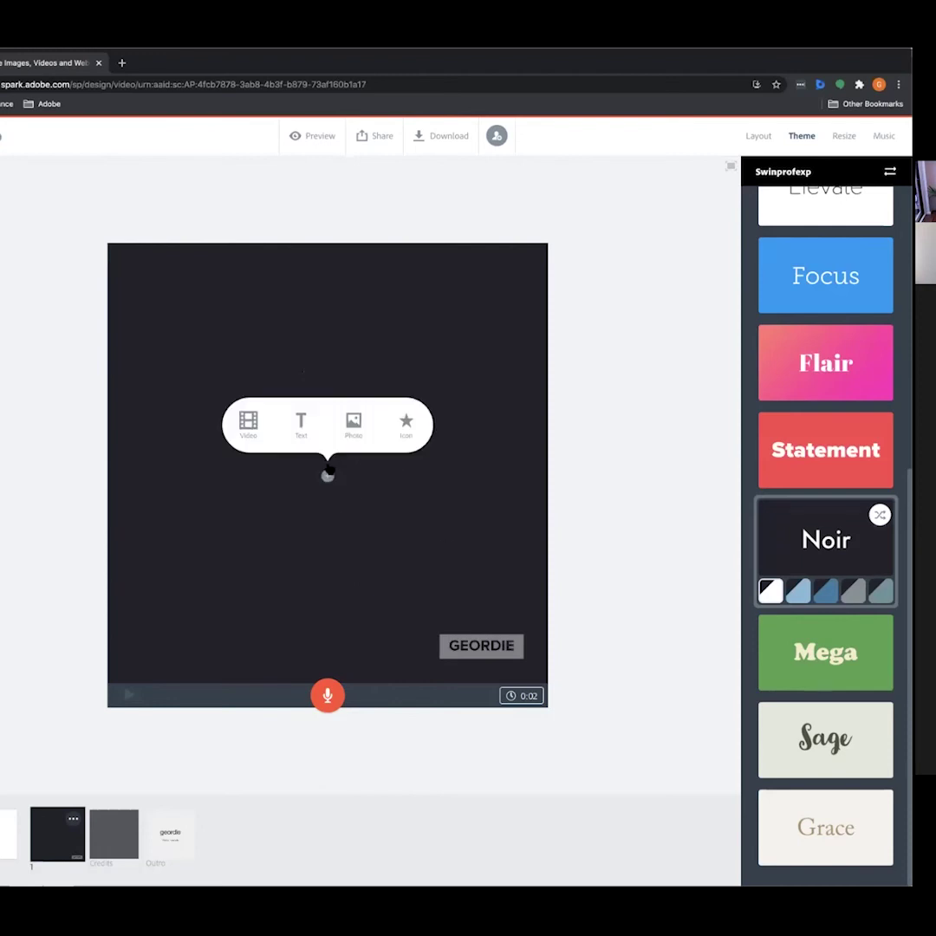
click(301, 425)
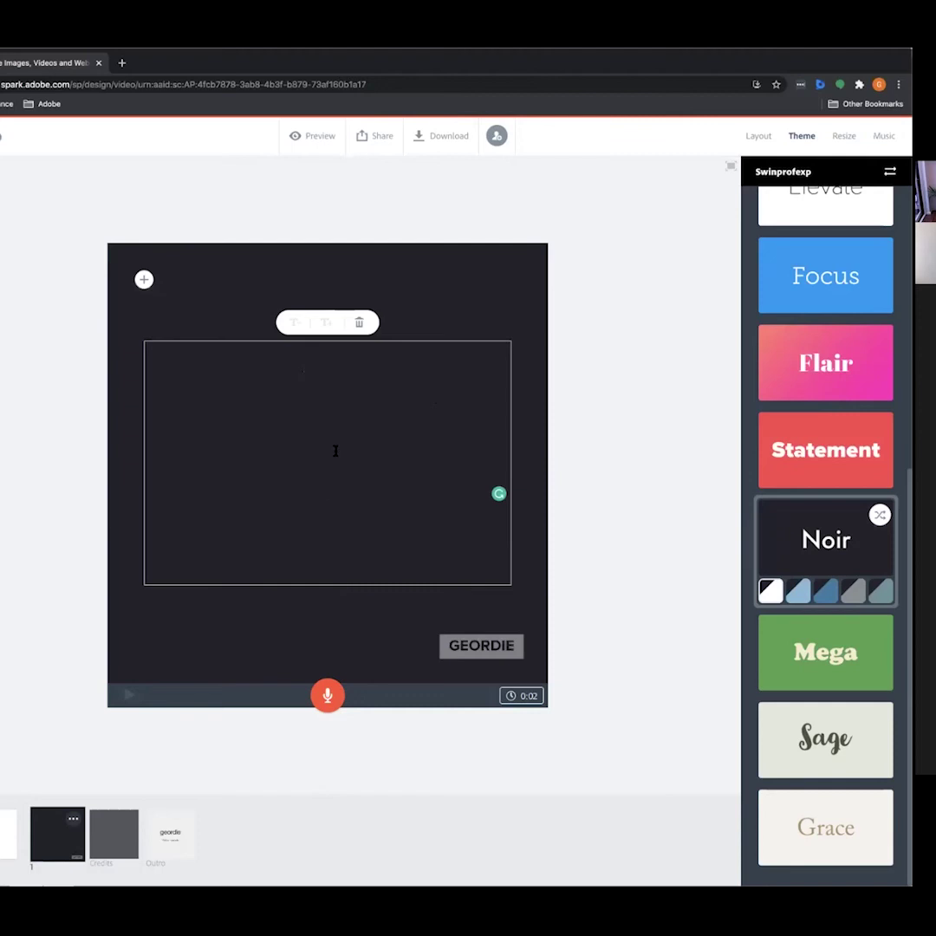
text(How I )
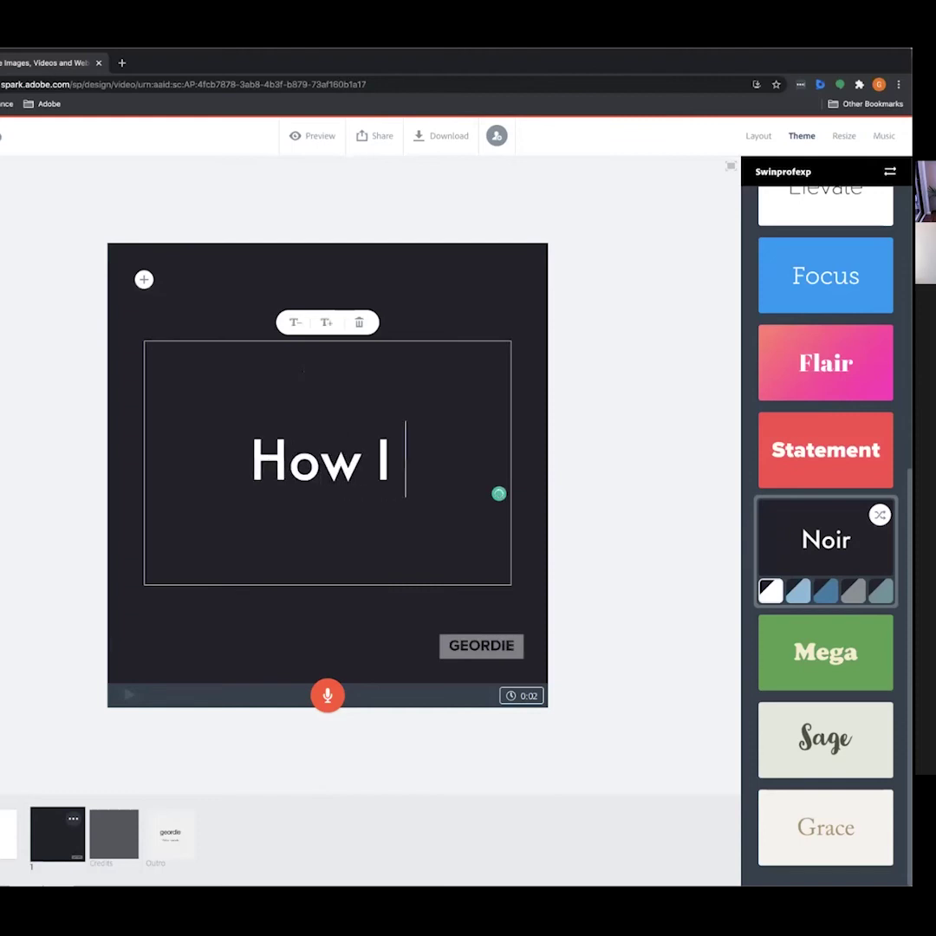
text(manage the stress )
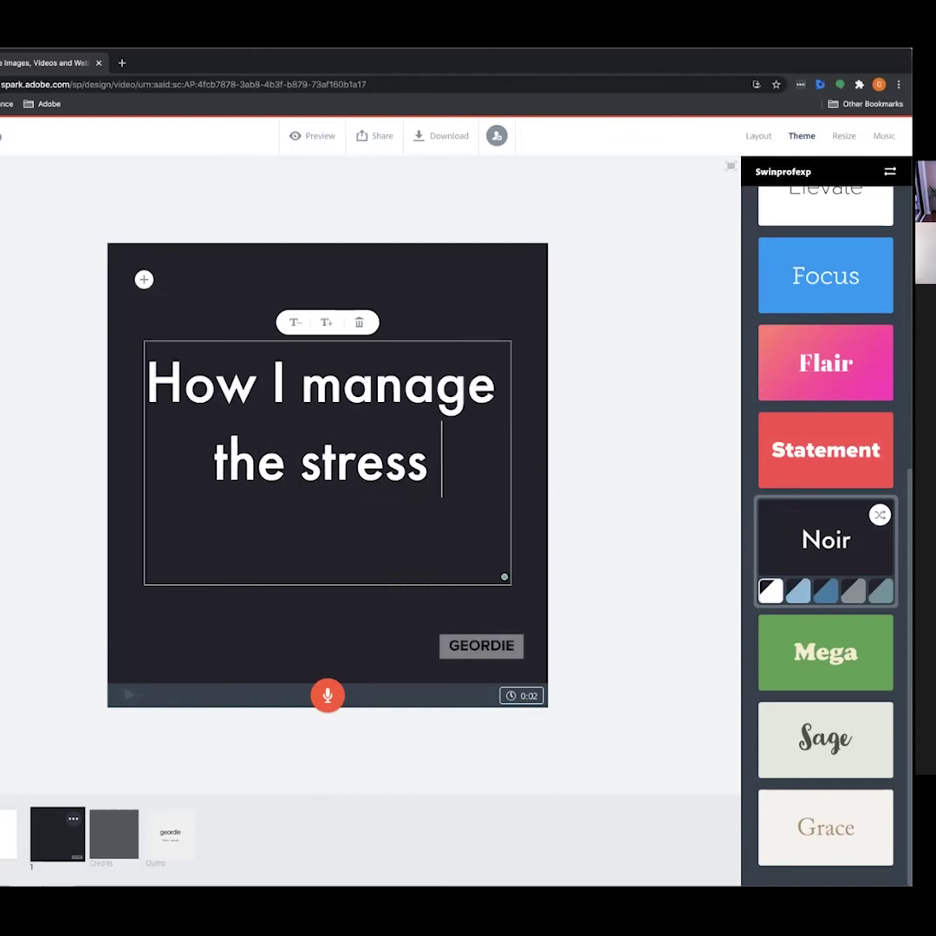
text(of placement )
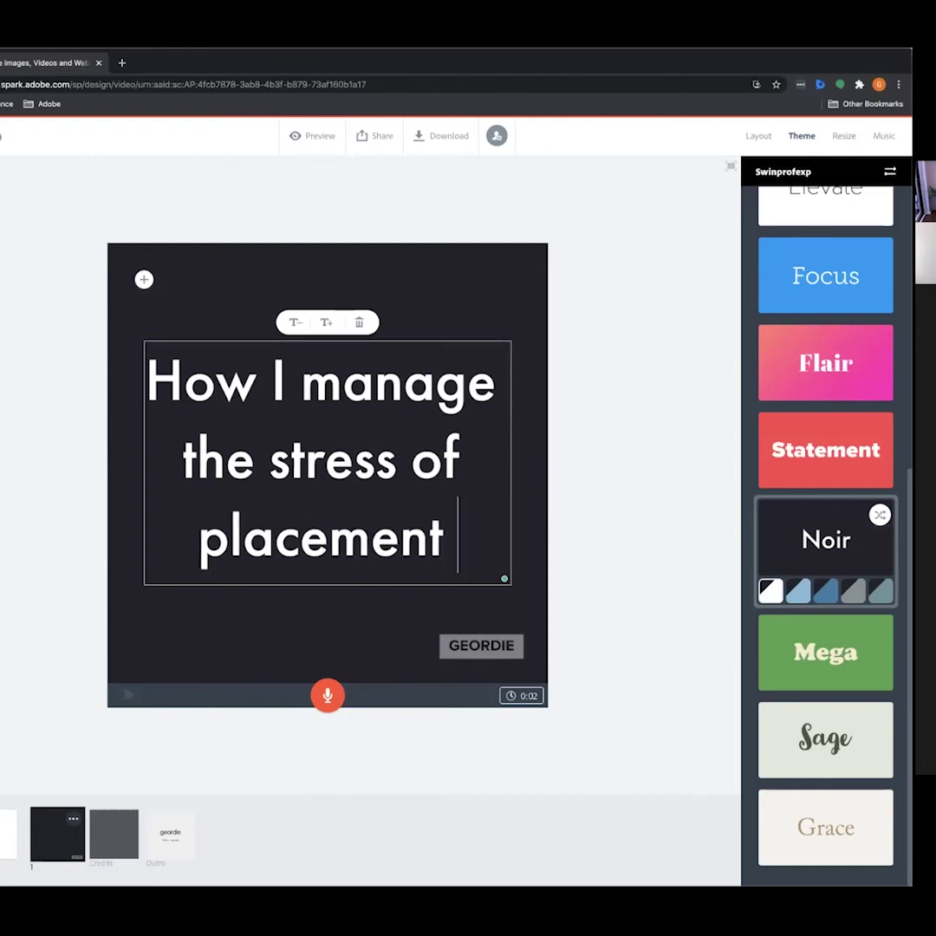
text(with a health)
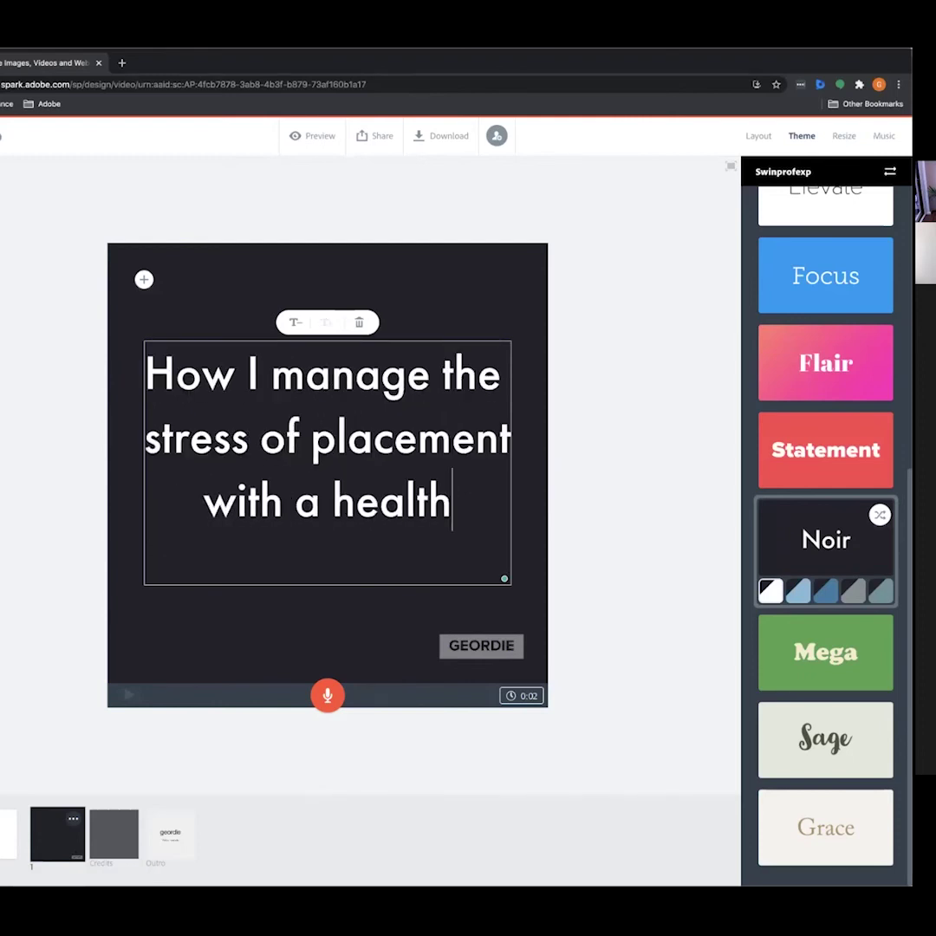
text(y morning routine)
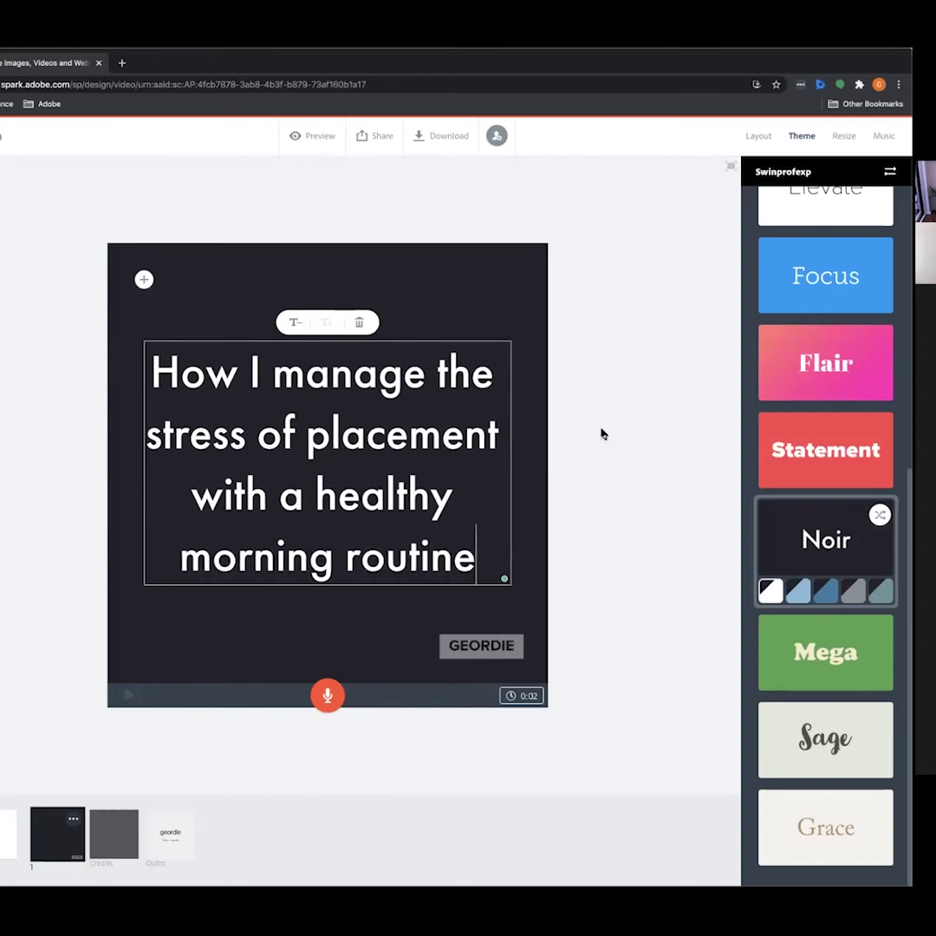
Reduce the first slide's text size until the sentence fits on two lines
click(296, 325)
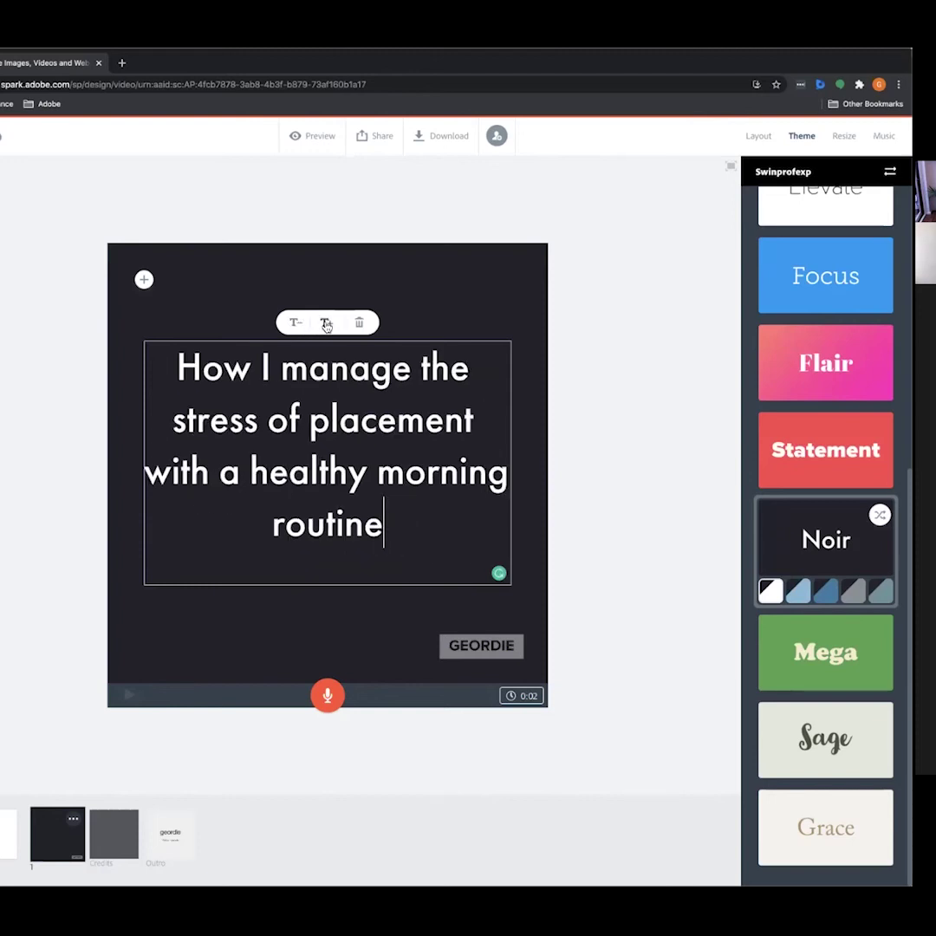
click(328, 322)
click(298, 323)
click(298, 323)
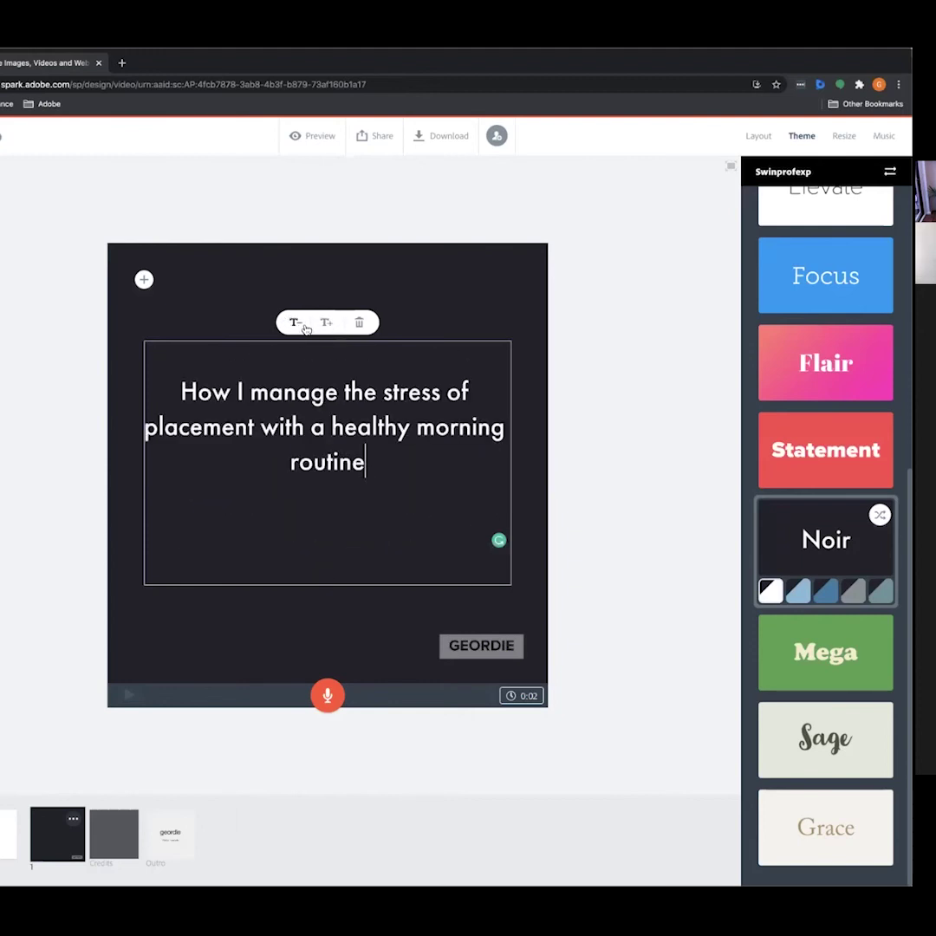
click(299, 323)
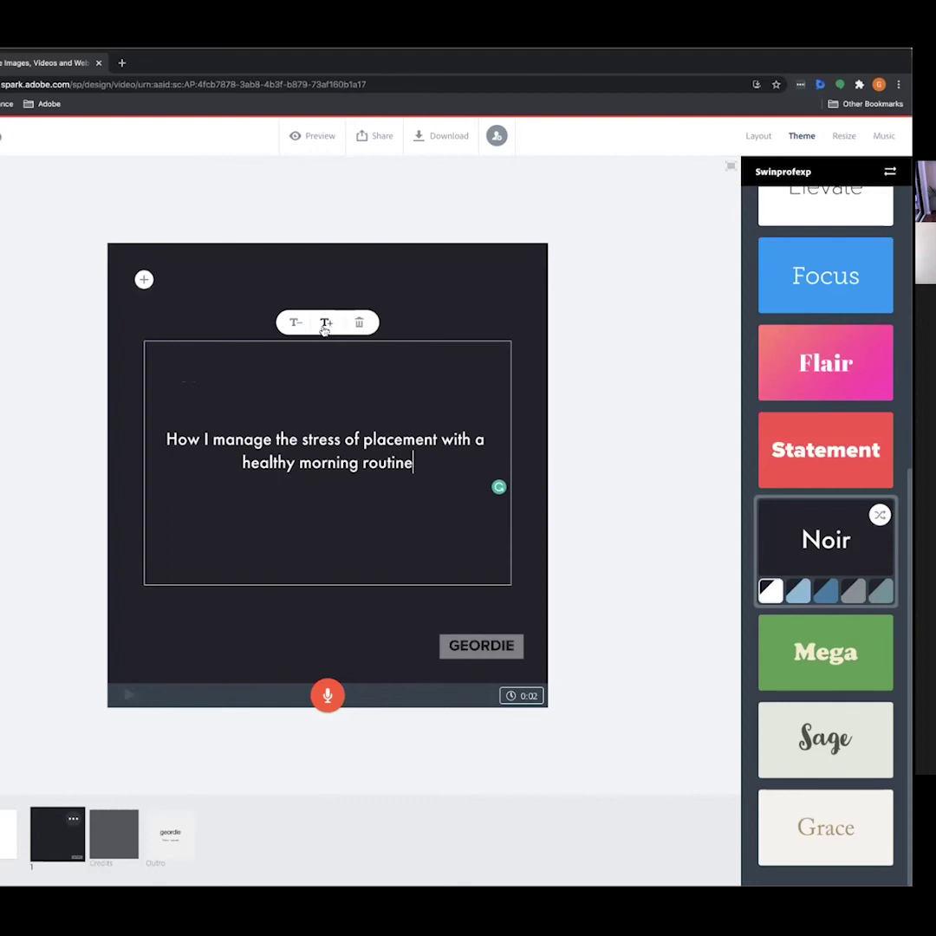
click(607, 366)
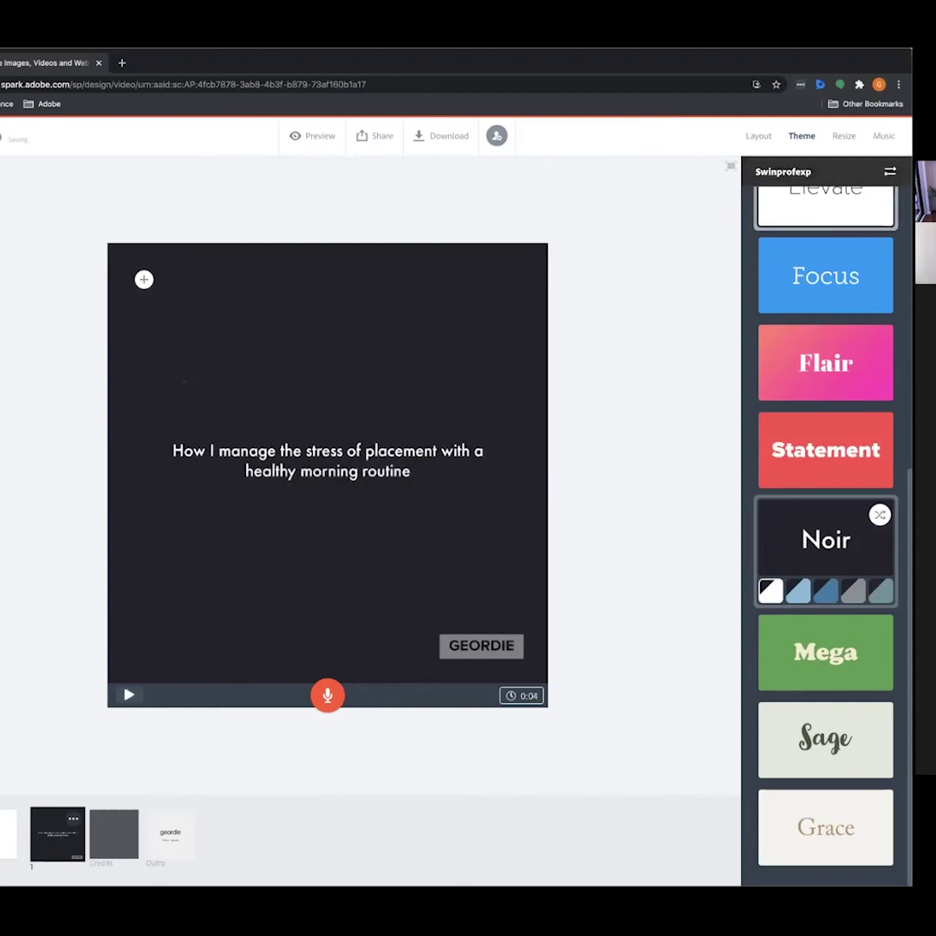
Try the Split Screen layout on the first slide and switch it to Title and Text
click(760, 136)
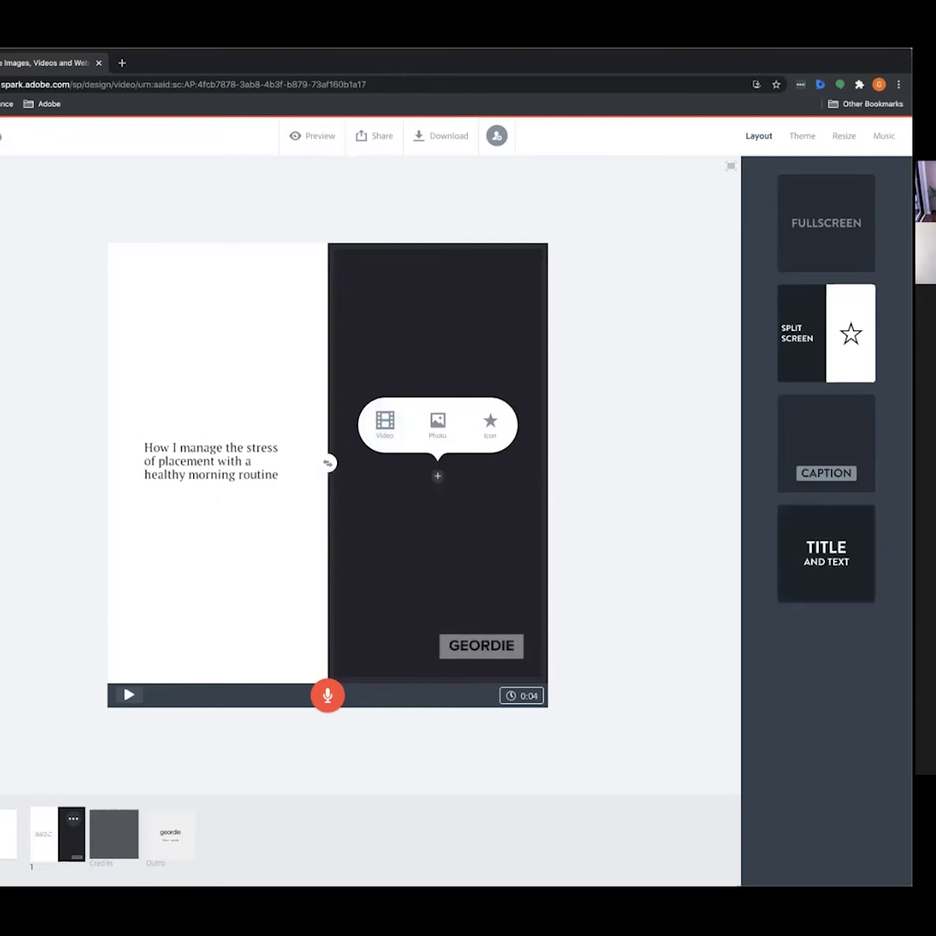
click(826, 553)
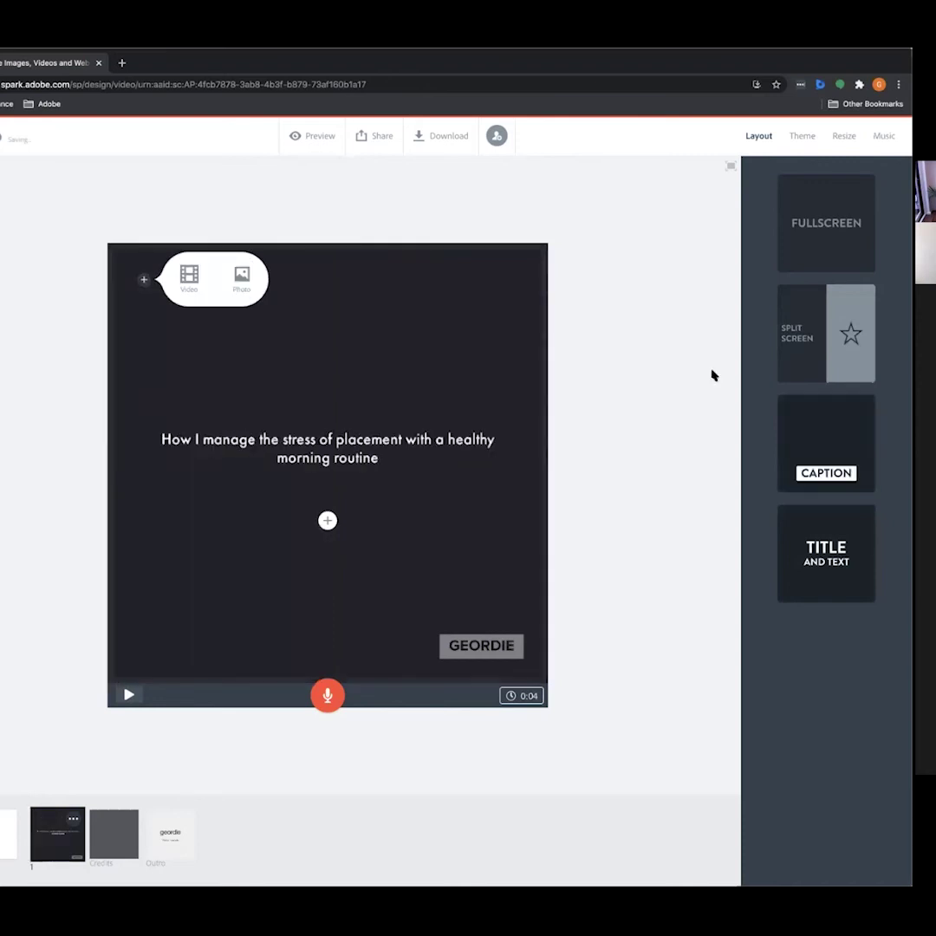
Hide the logo stamp on the video and play back the first slide
click(501, 649)
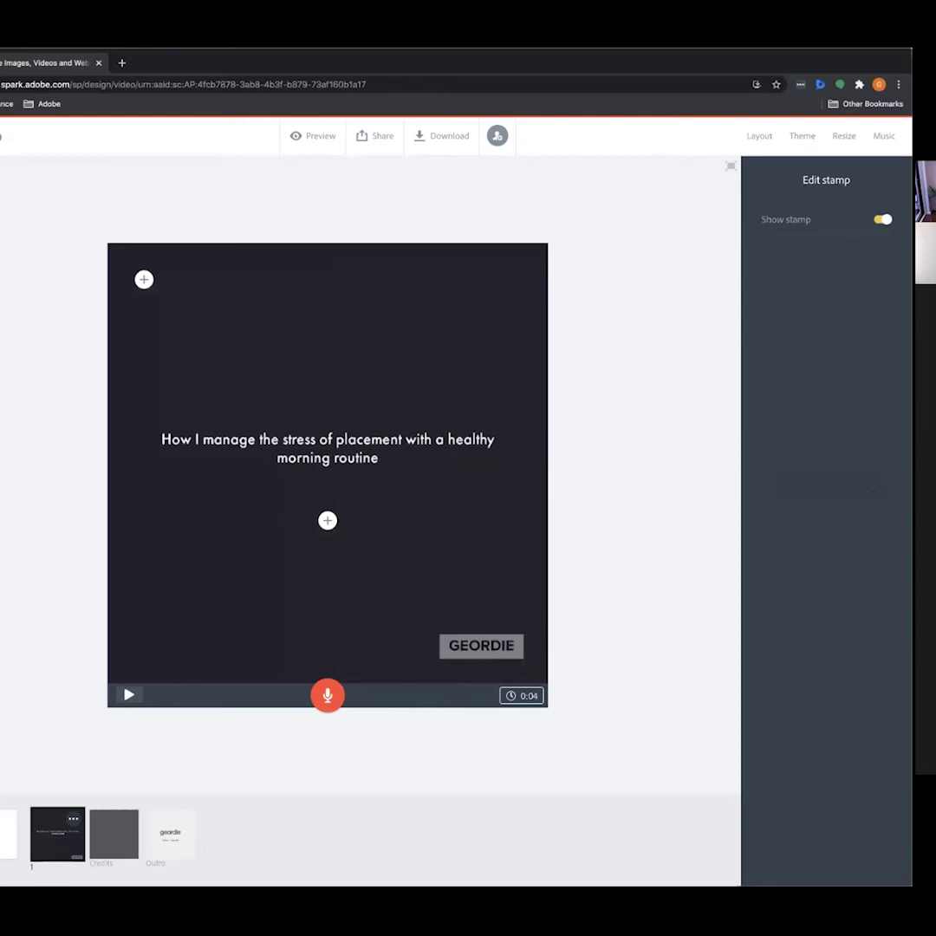
click(882, 219)
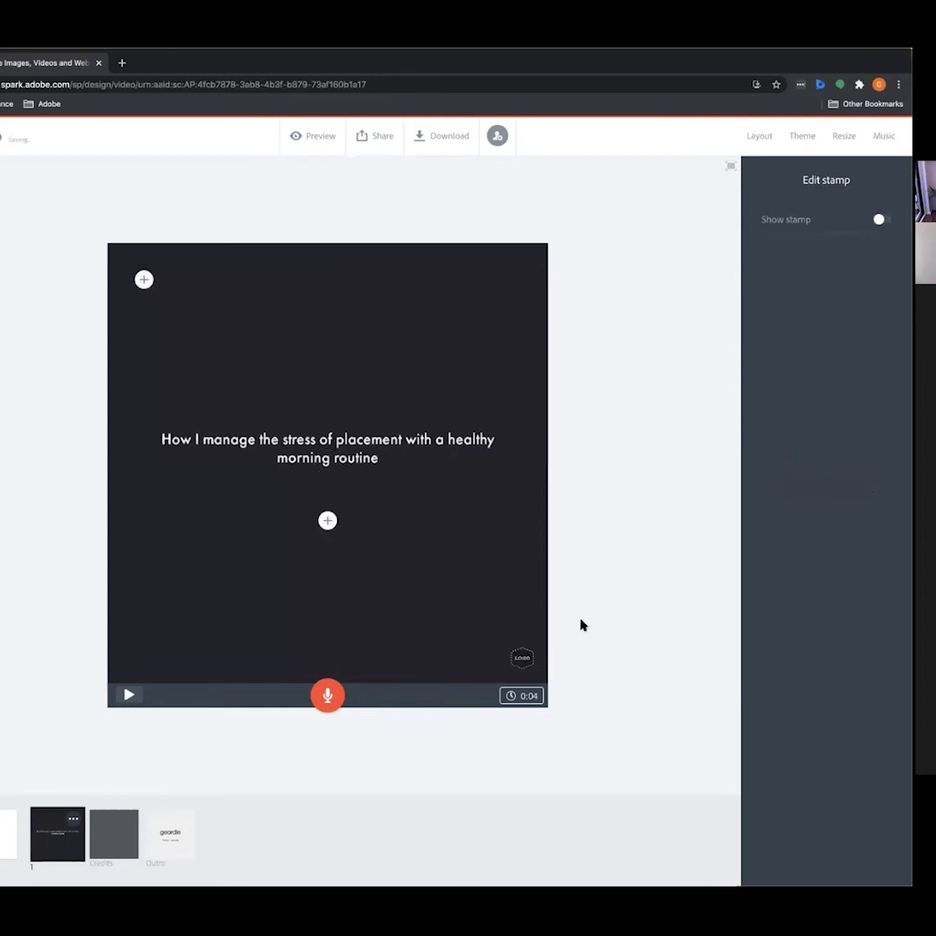
click(646, 555)
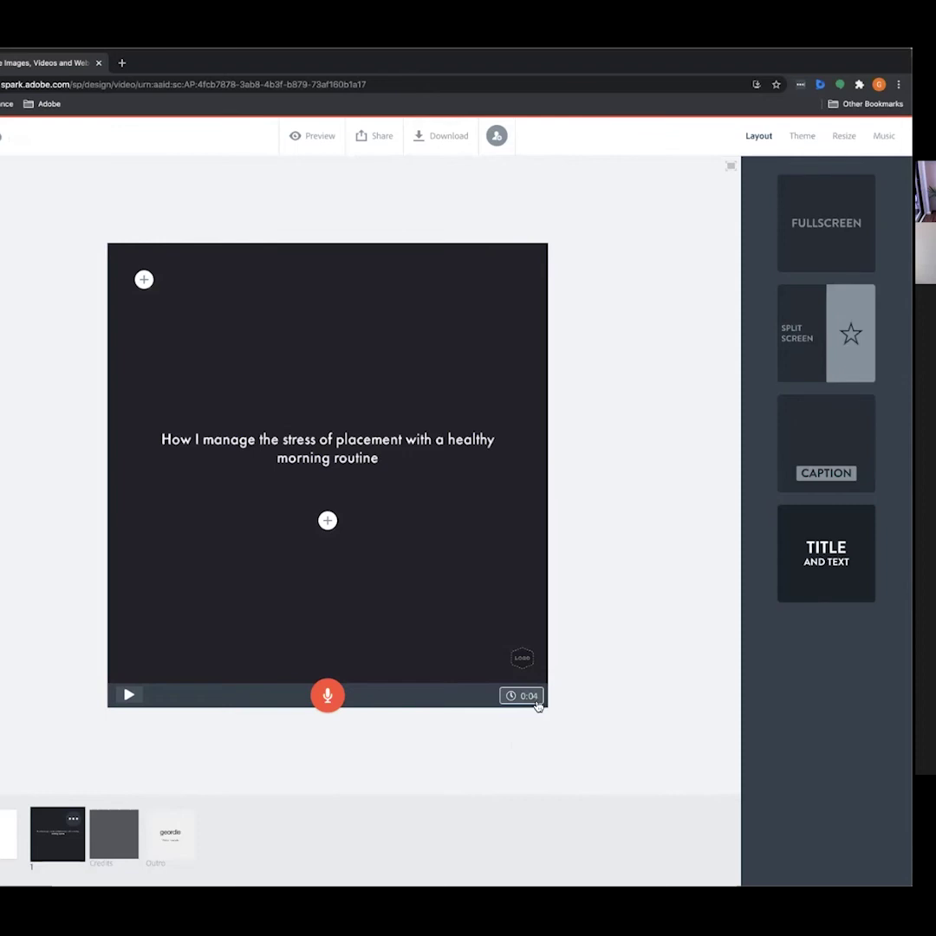
click(130, 700)
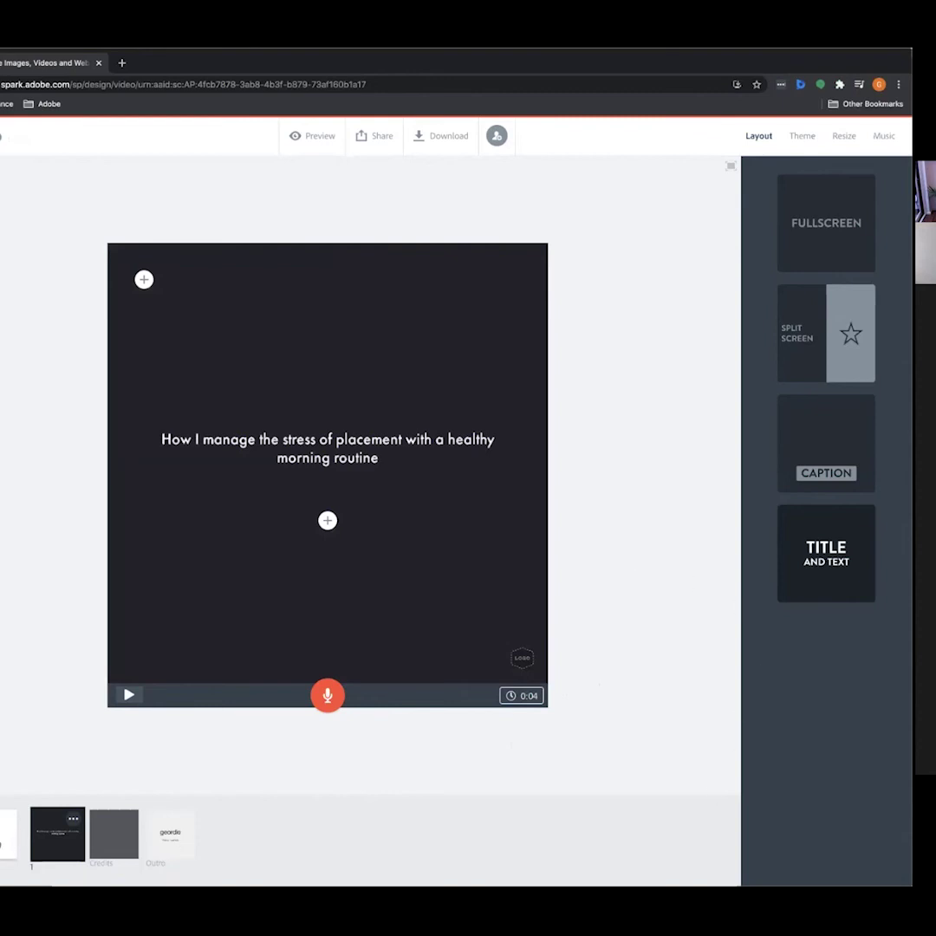
Add a second slide, view the file chooser for uploading a video clip and cancel it
click(94, 815)
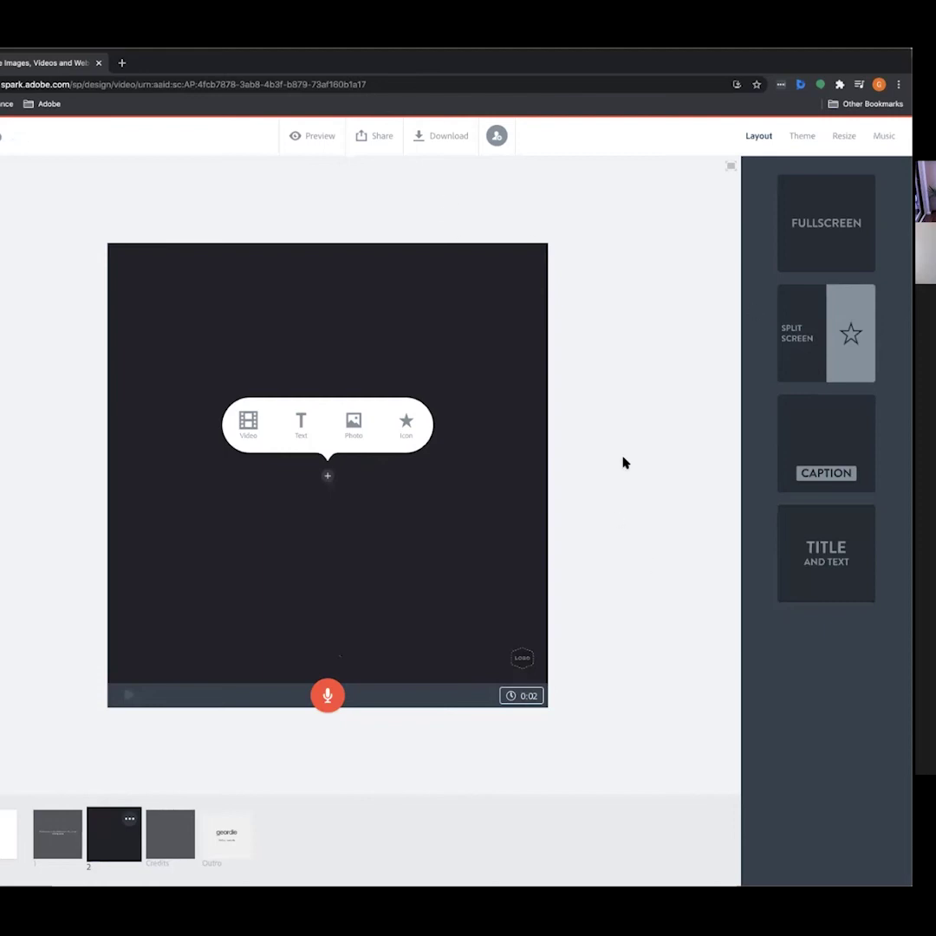
click(249, 425)
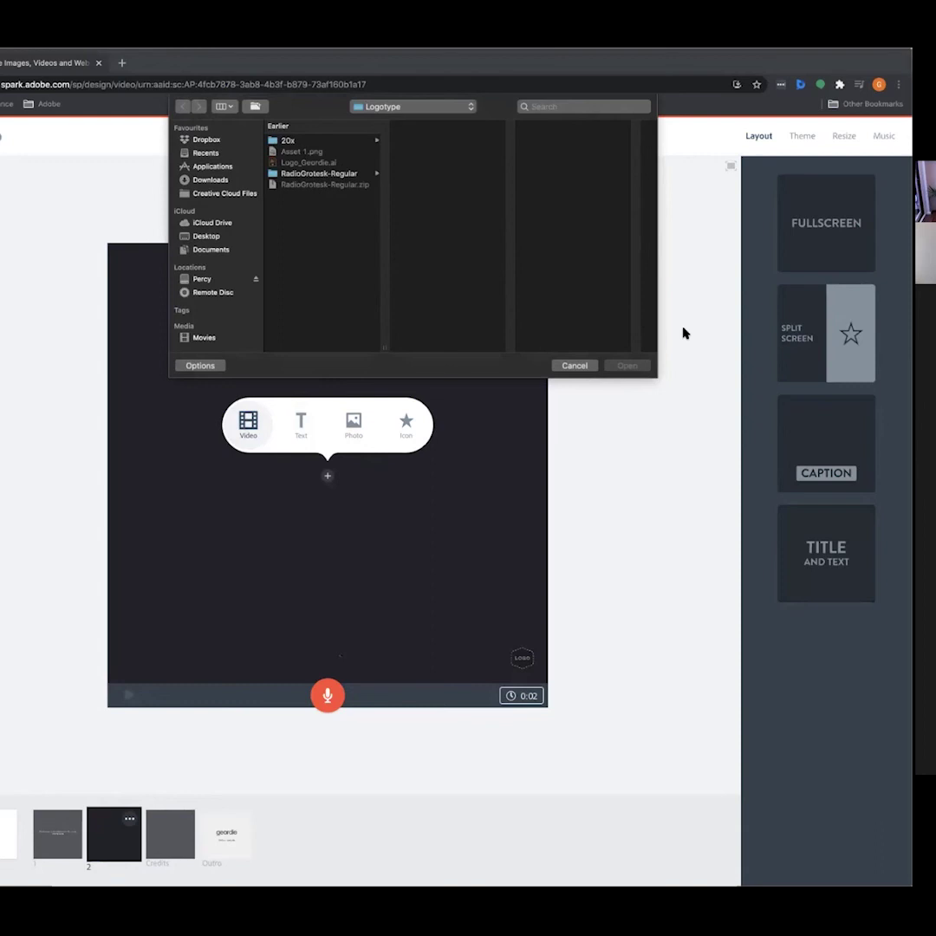
click(590, 366)
Search the free photos for "Melbourne sunrise" and place the sunset-coloured ocean photo on the second slide
click(353, 423)
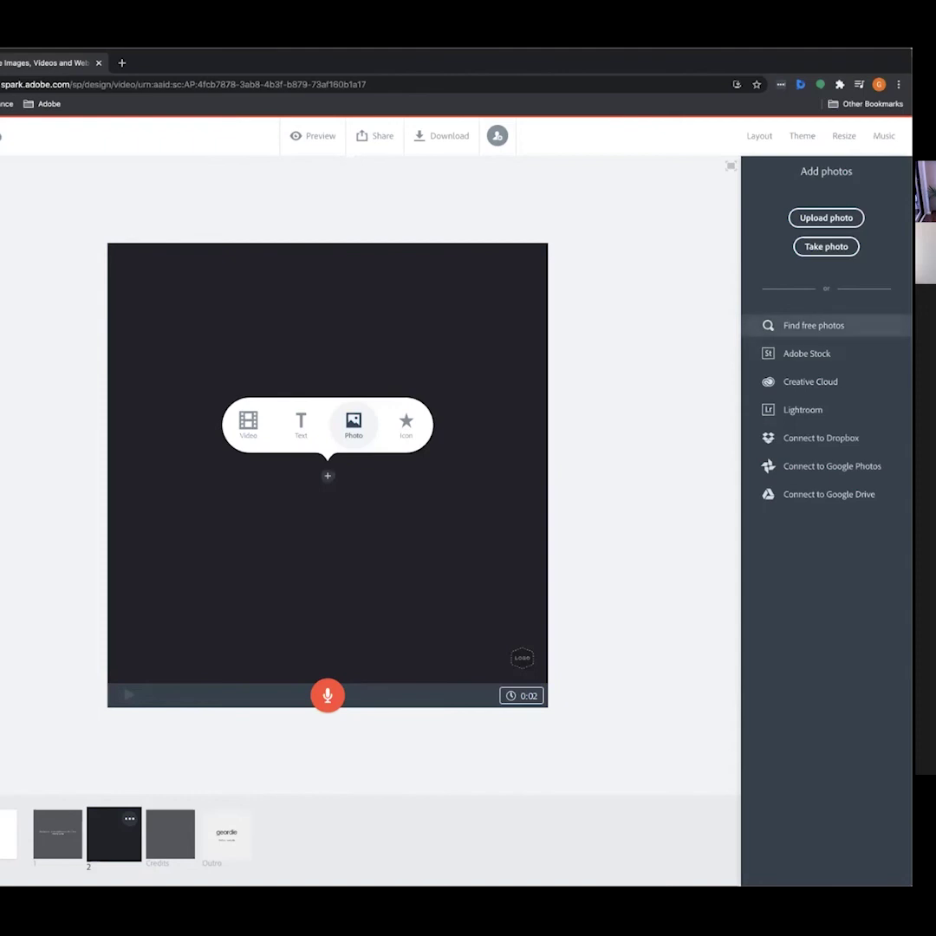
click(813, 325)
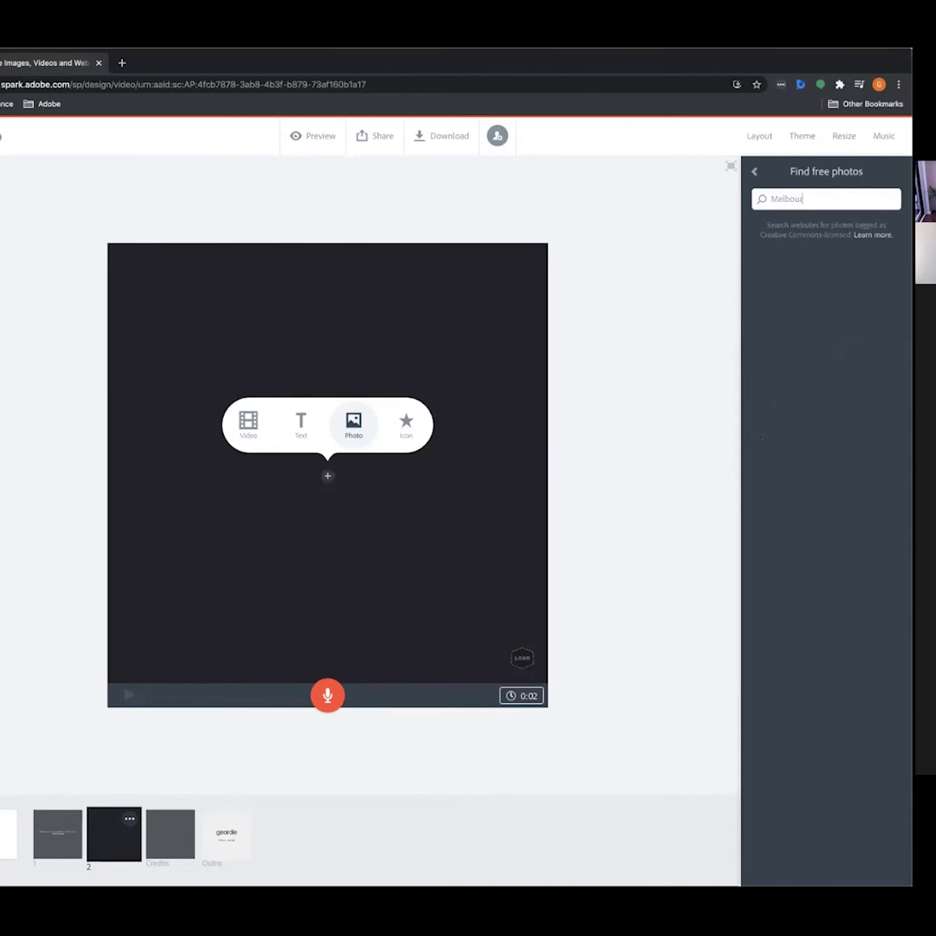
key(Return)
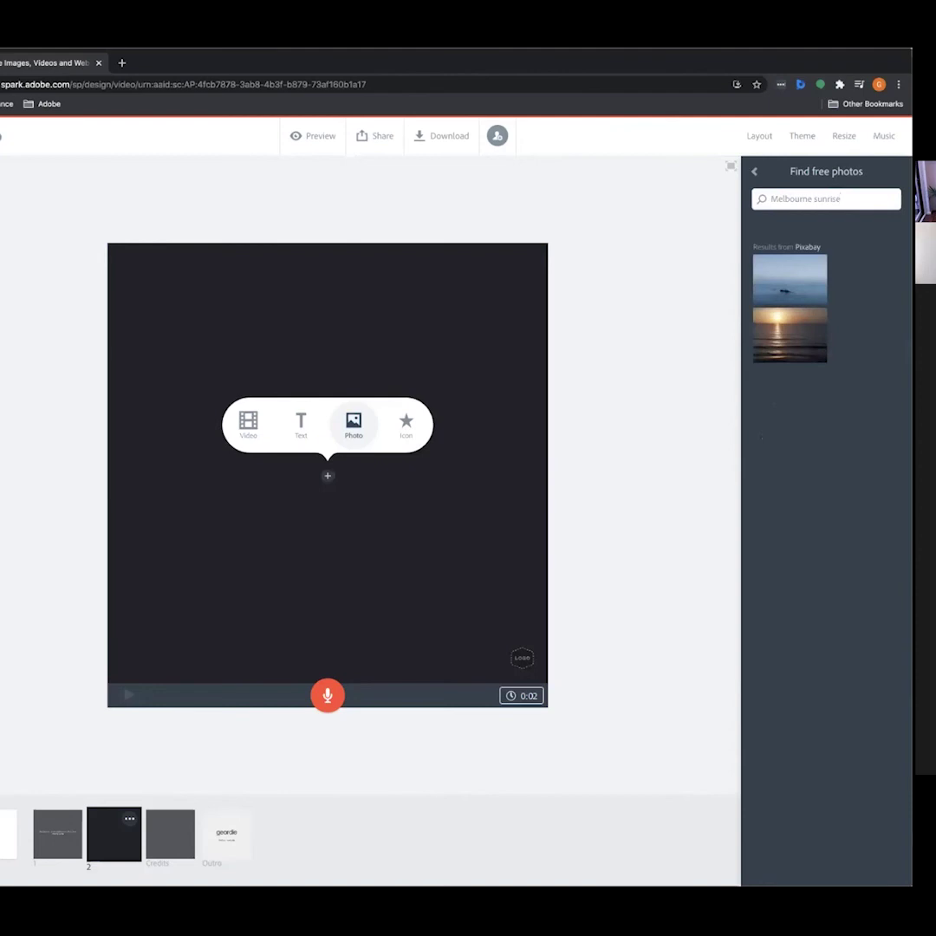
click(792, 341)
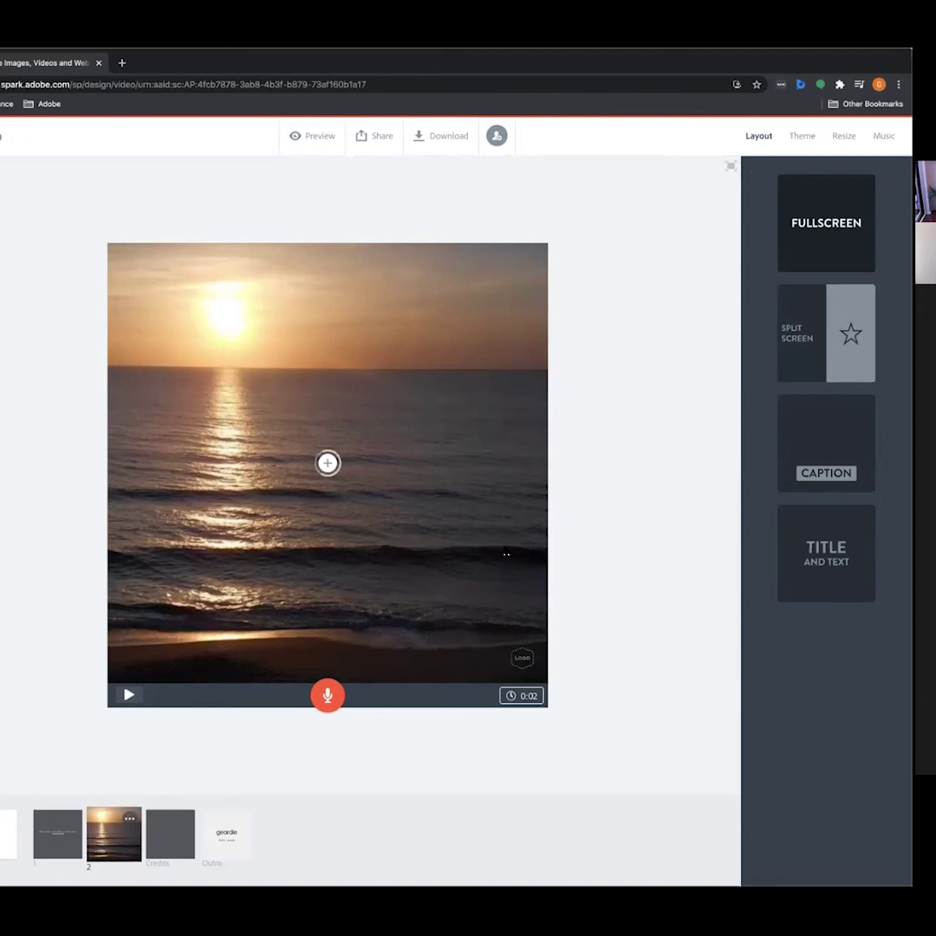
Set the second slide's duration to 5 seconds
click(530, 699)
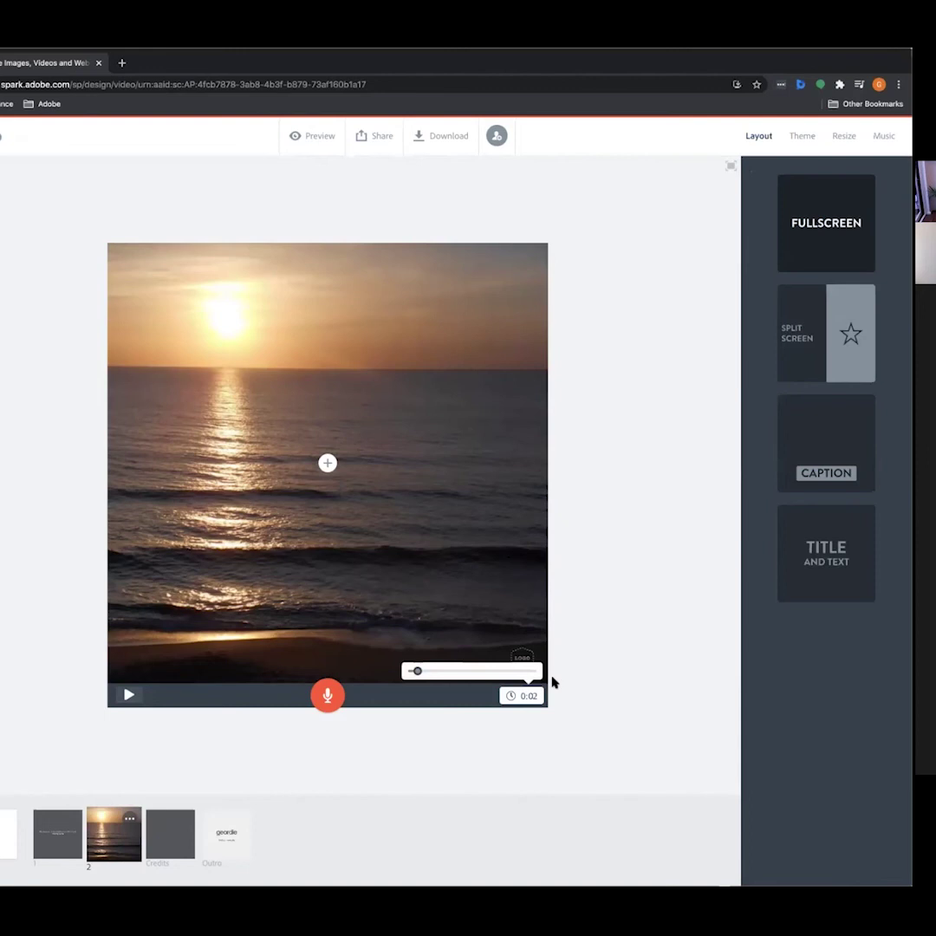
drag(418, 673, 432, 674)
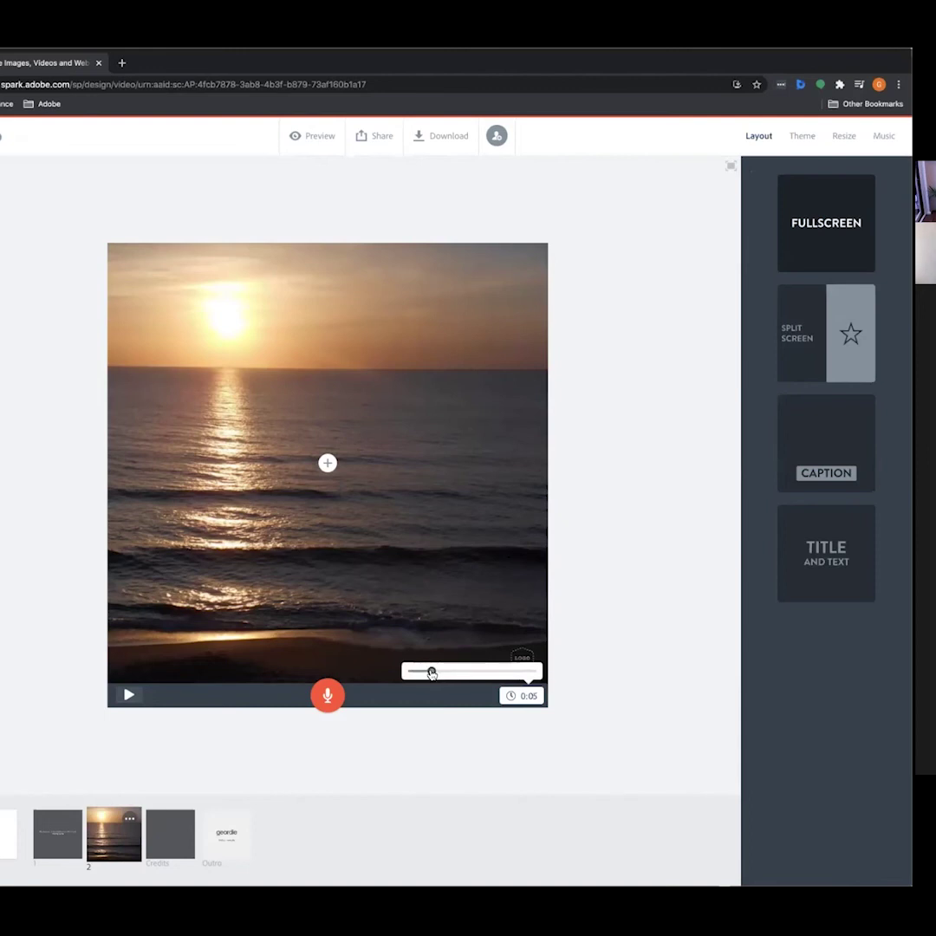
click(678, 612)
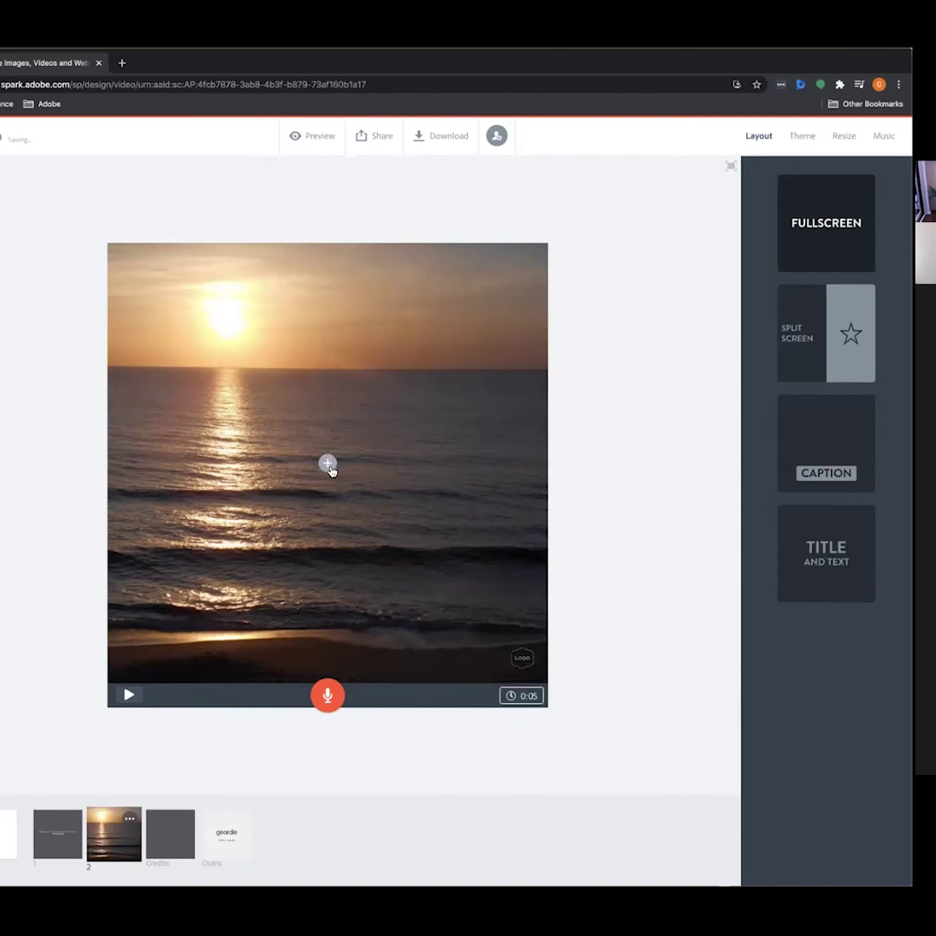
Add the text "As Melbourne rises, I start my day with selfcare" over the ocean photo on the second slide
click(329, 468)
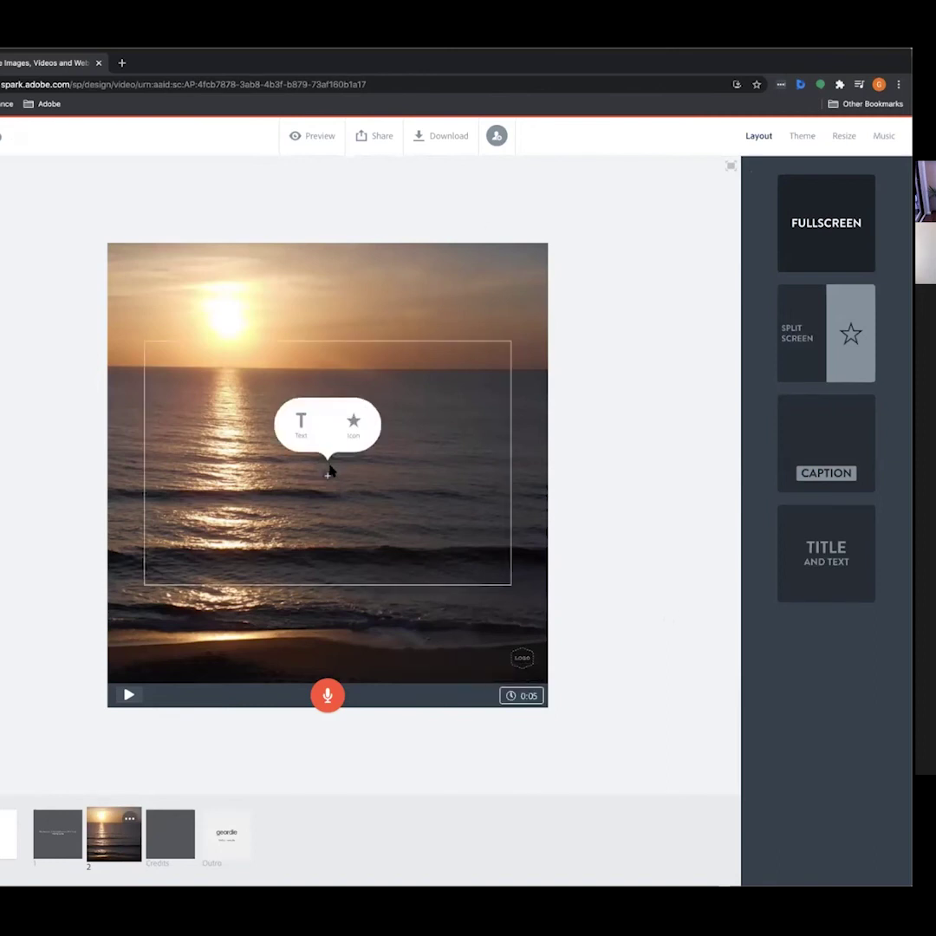
click(302, 423)
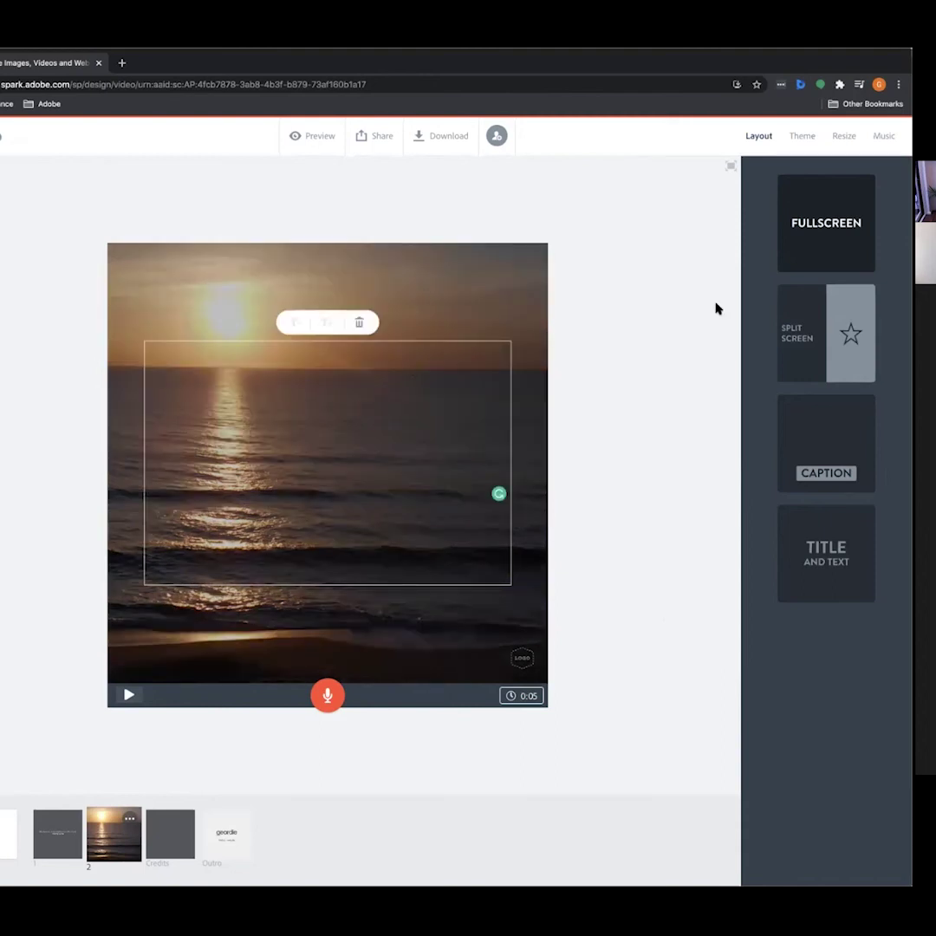
text(As Melb)
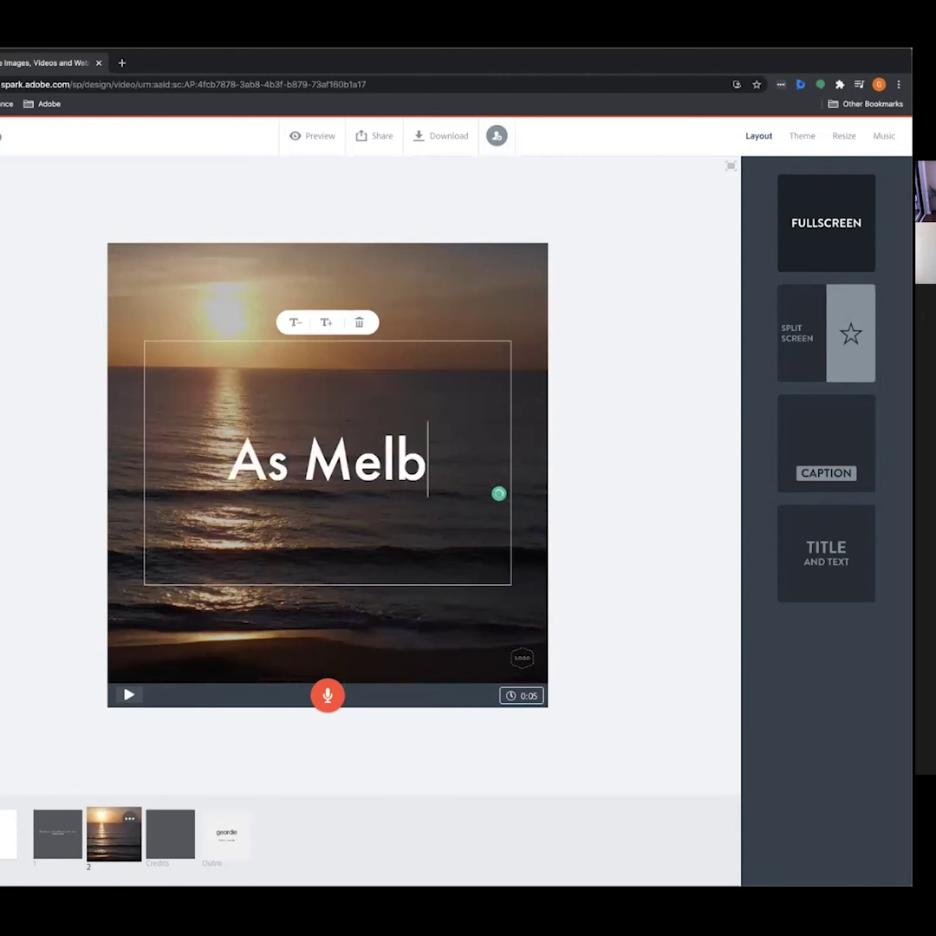
text(ourne rises,)
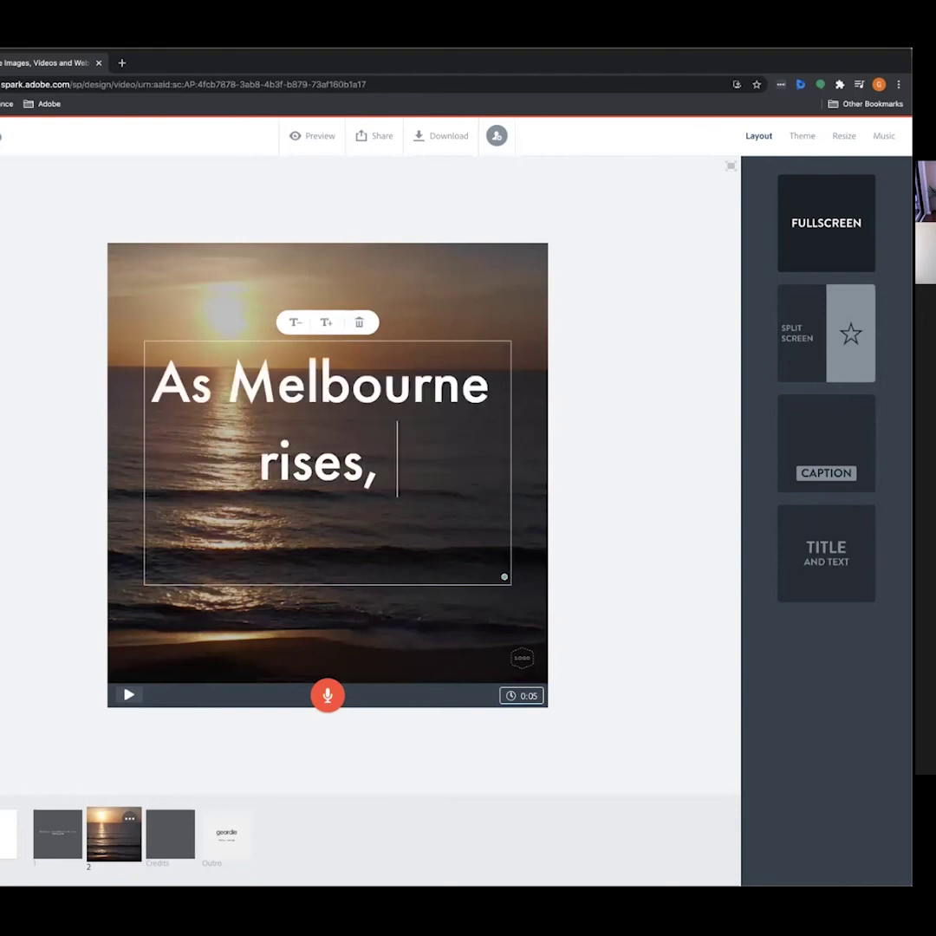
text( I start my day with self)
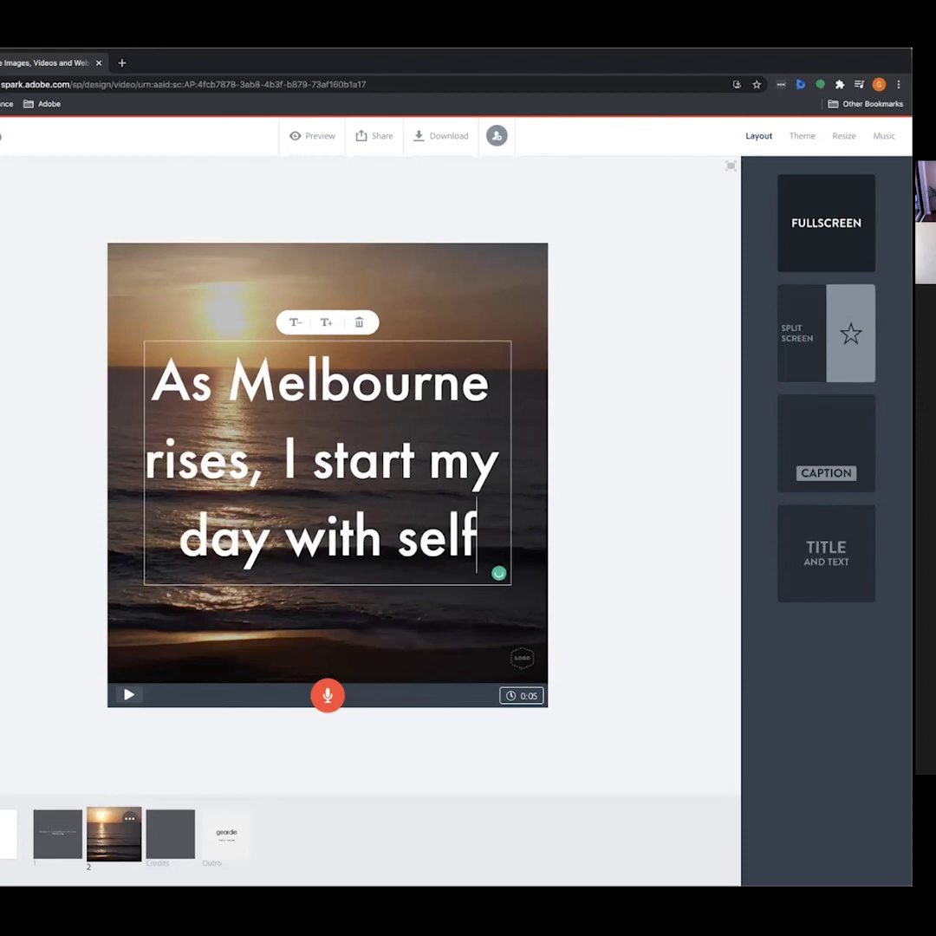
text(care)
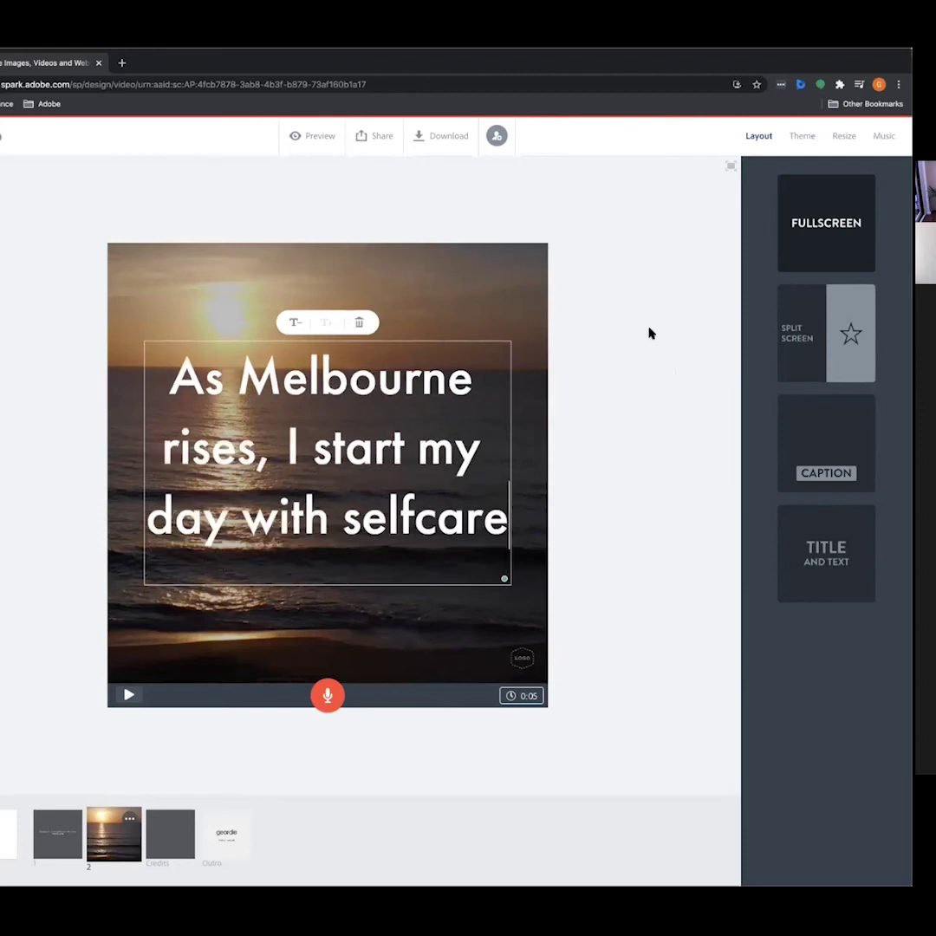
click(647, 331)
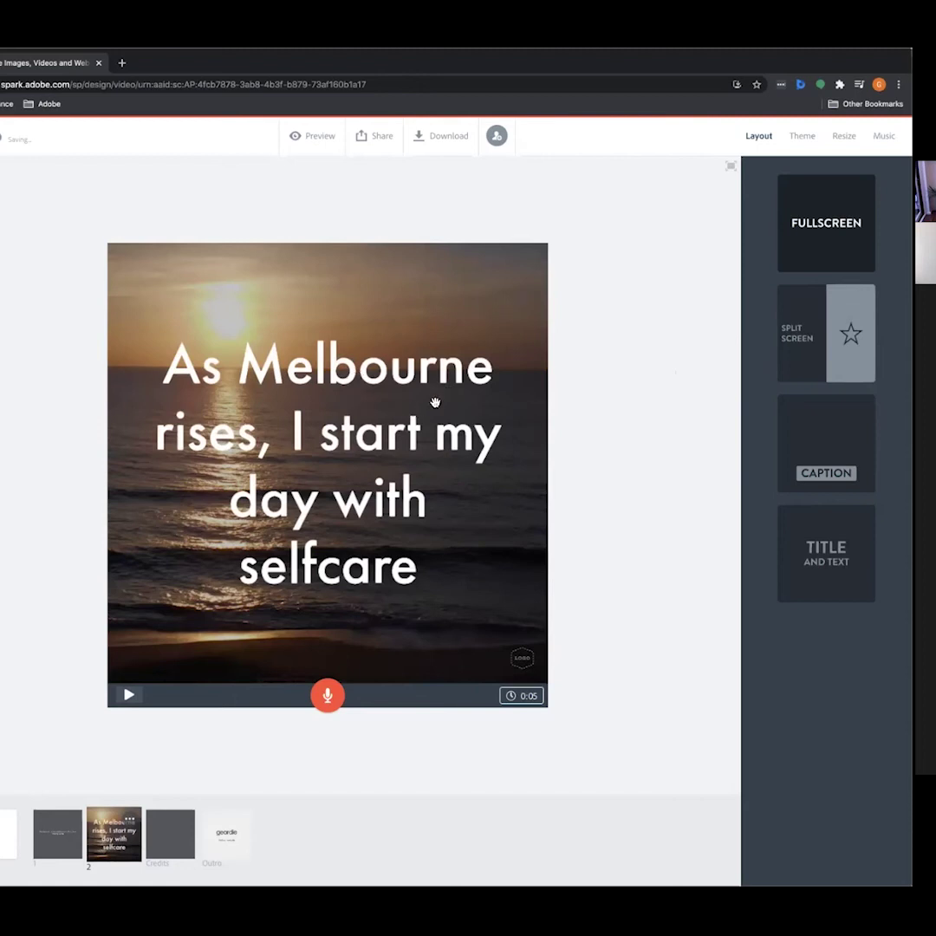
Reduce the size of the text on the ocean photo slide
click(365, 346)
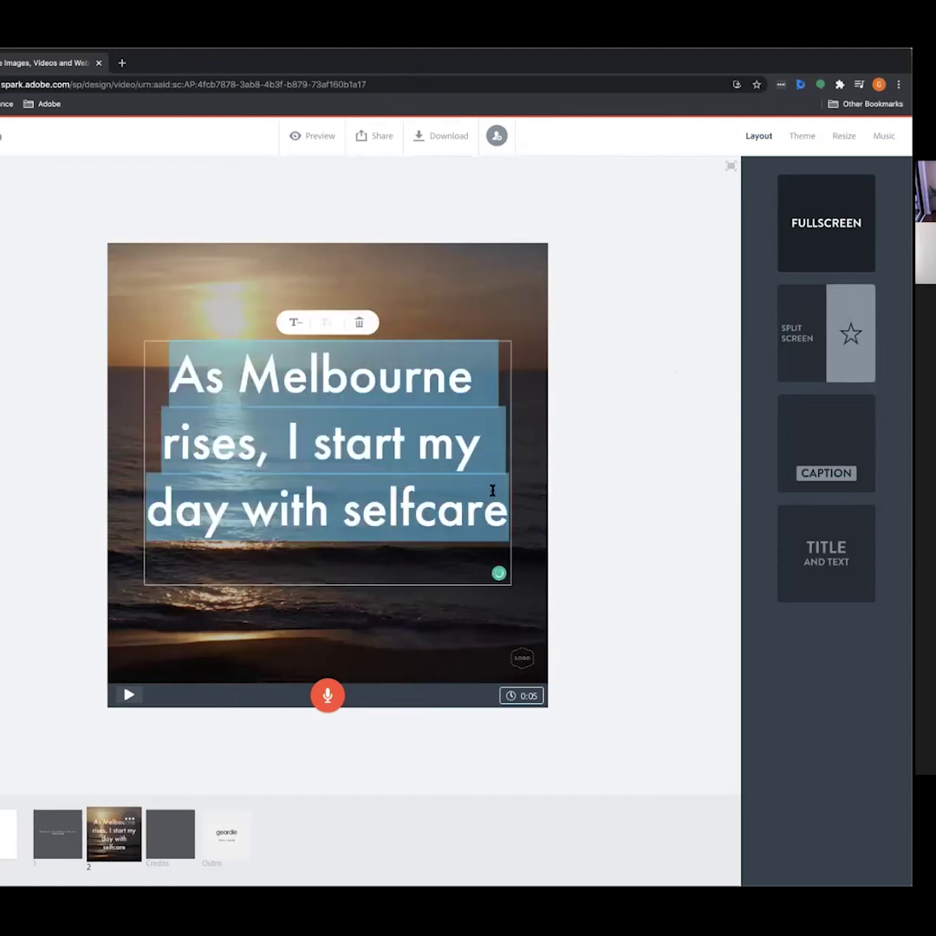
click(299, 324)
click(301, 326)
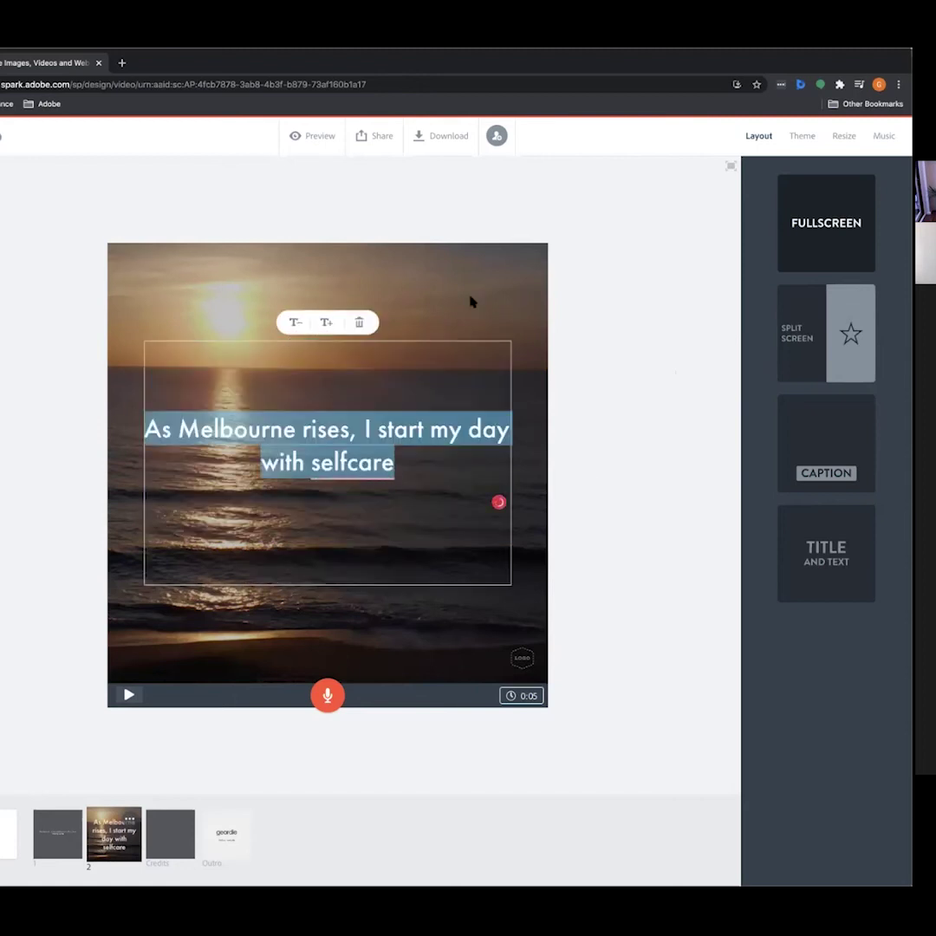
Correct "selfcare" to the suggested "self-care" and apply the Split Screen layout to the second slide
click(346, 466)
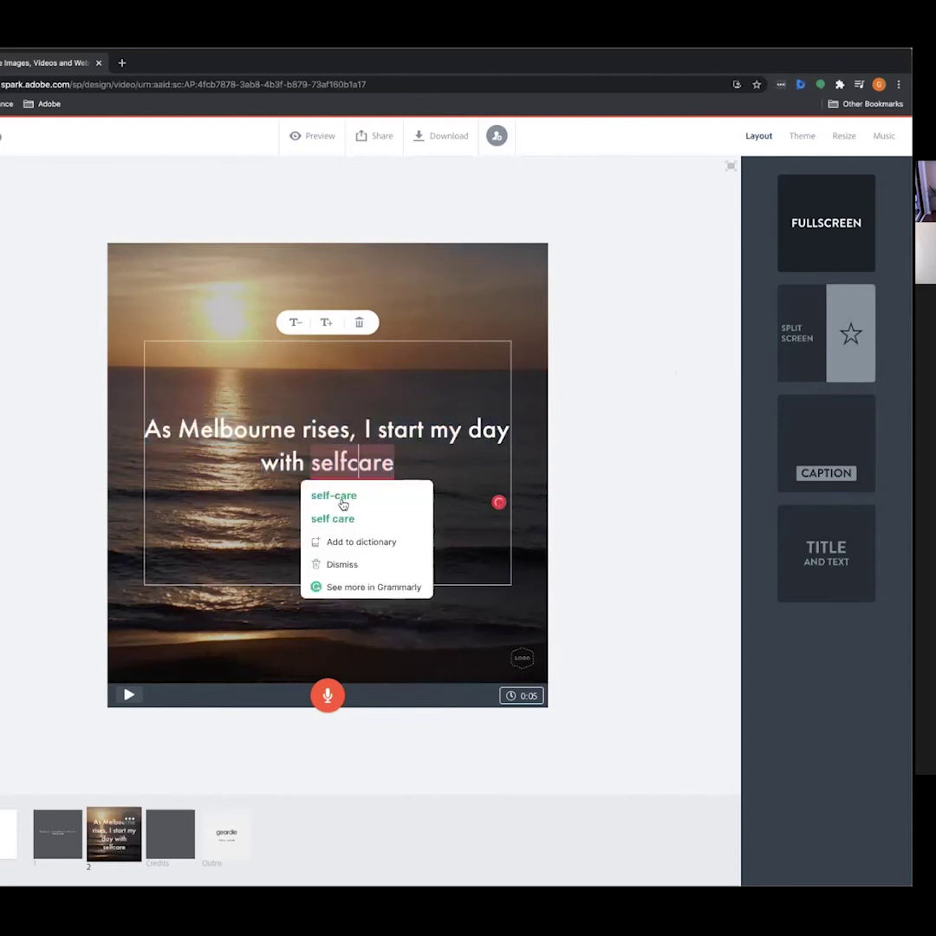
click(341, 497)
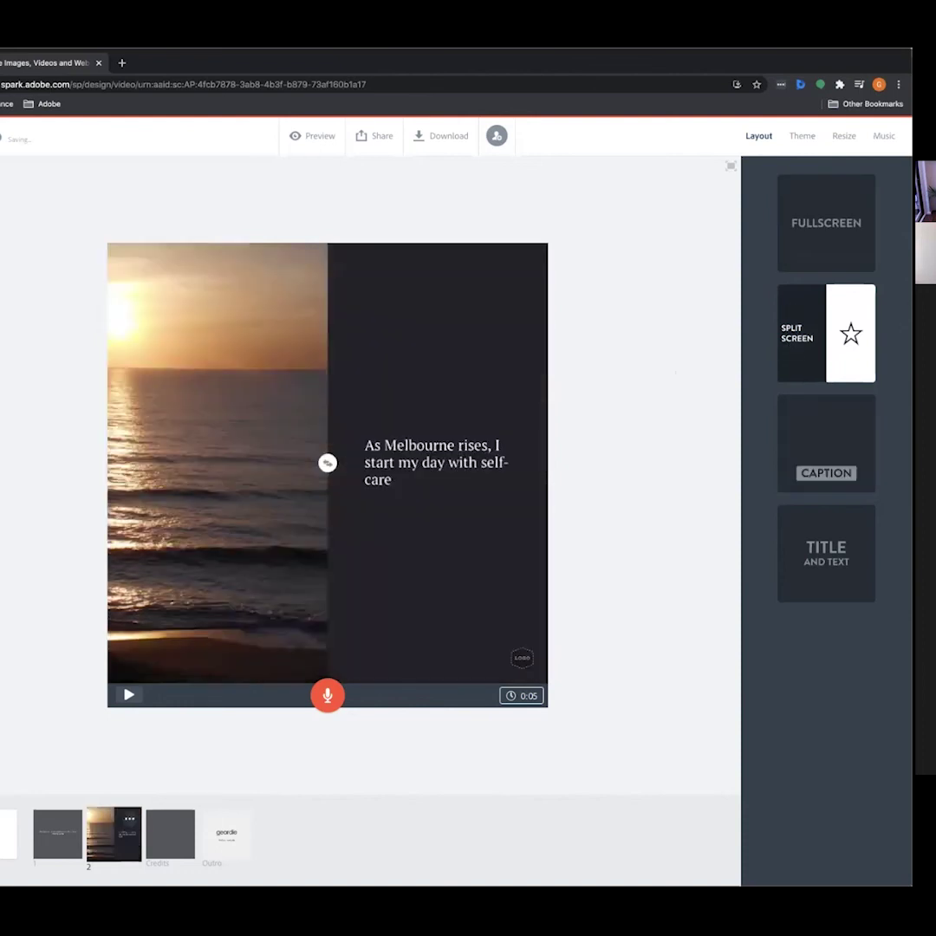
Enlarge the text beside the ocean photo on the split-screen slide
click(422, 464)
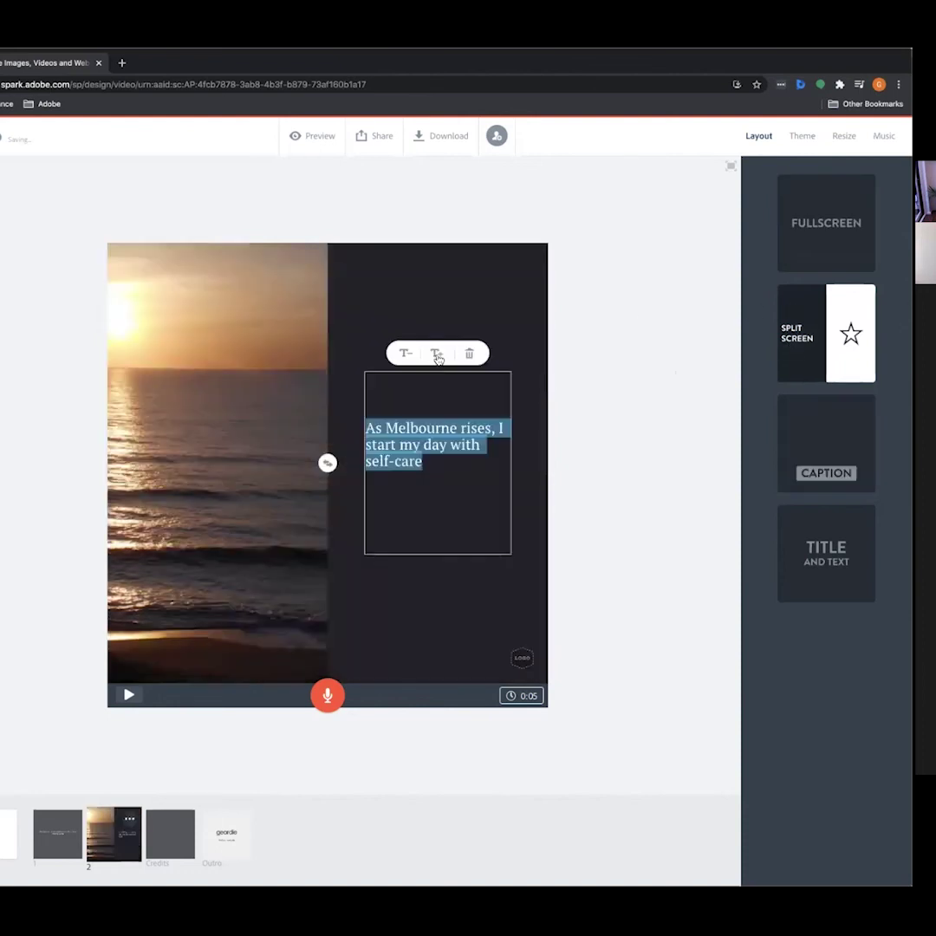
click(436, 353)
click(611, 399)
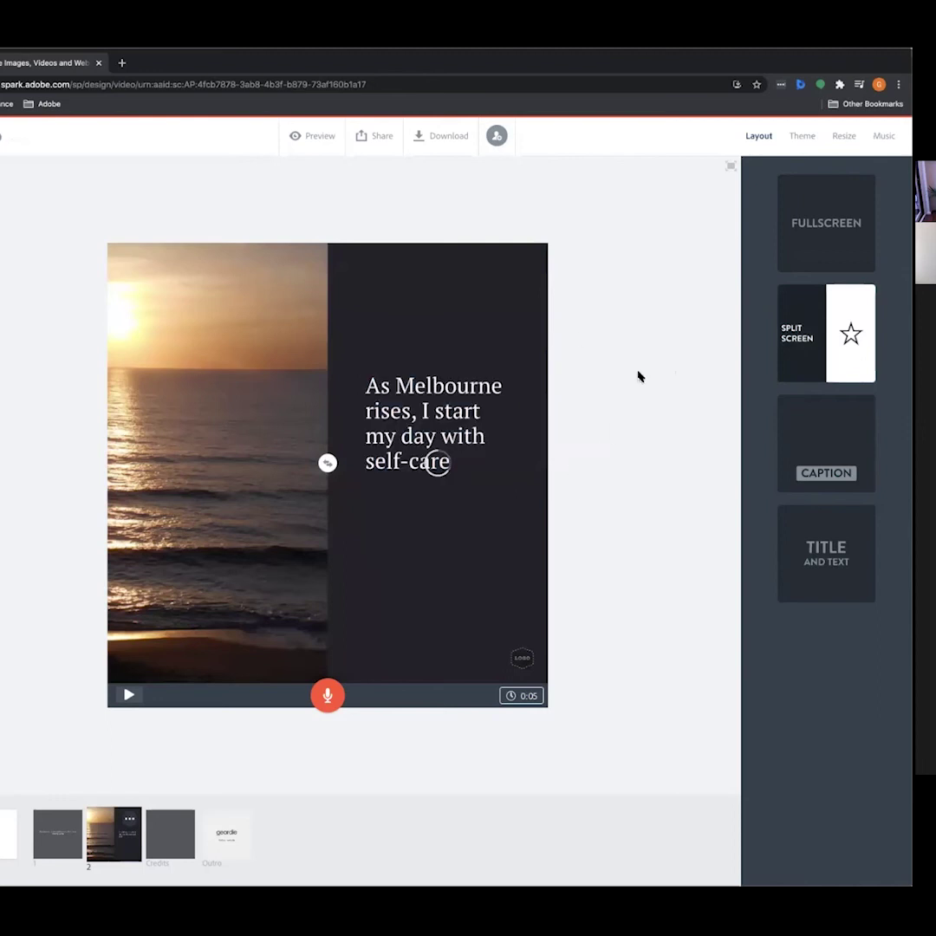
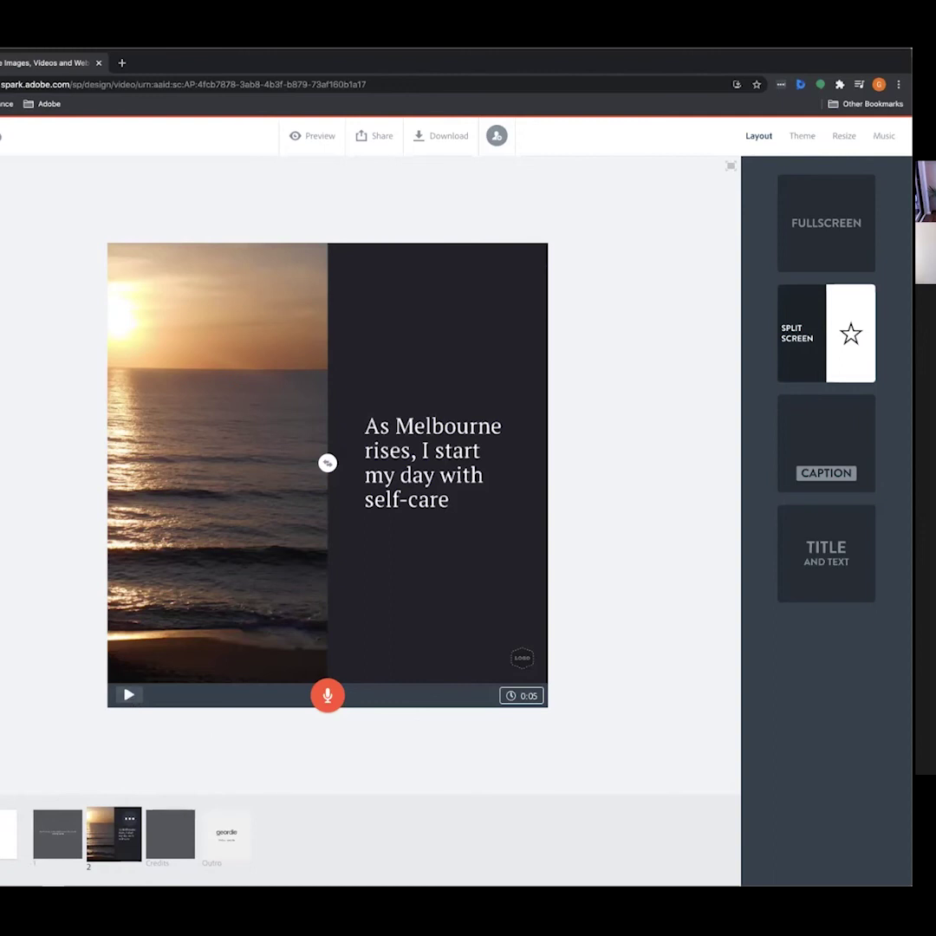
Preview the whole video from the first slide through the outro, and return to the editor
click(64, 833)
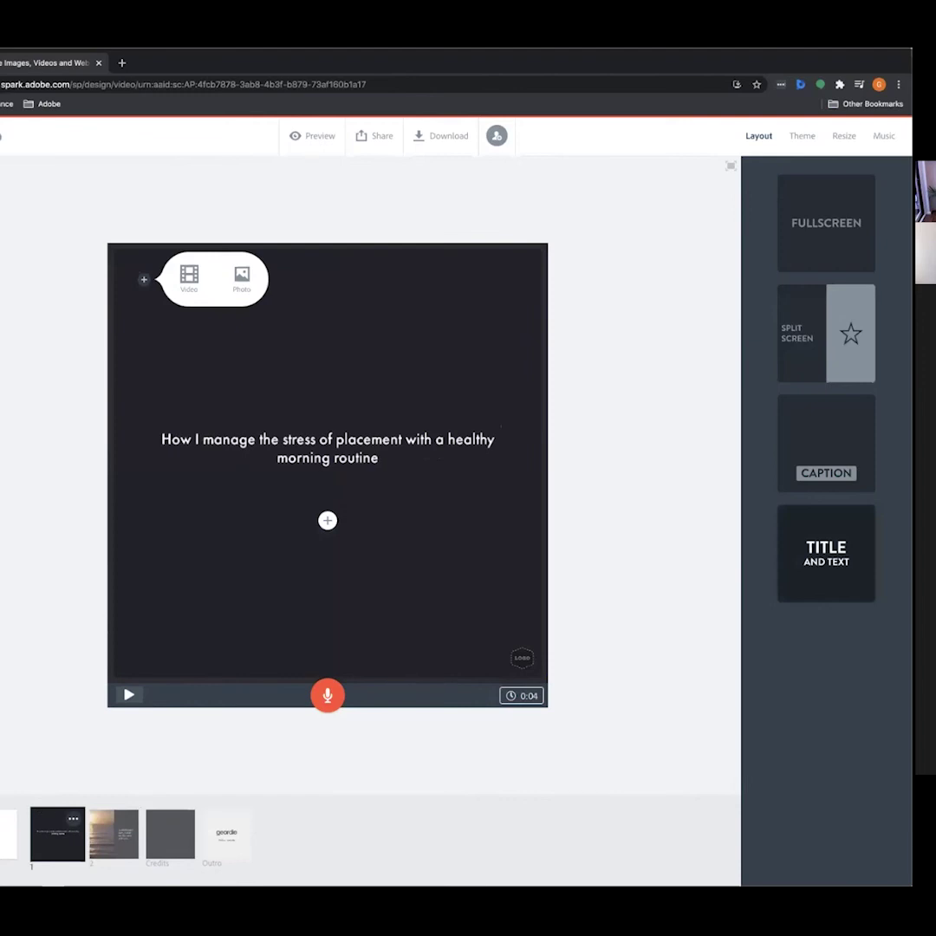
click(312, 135)
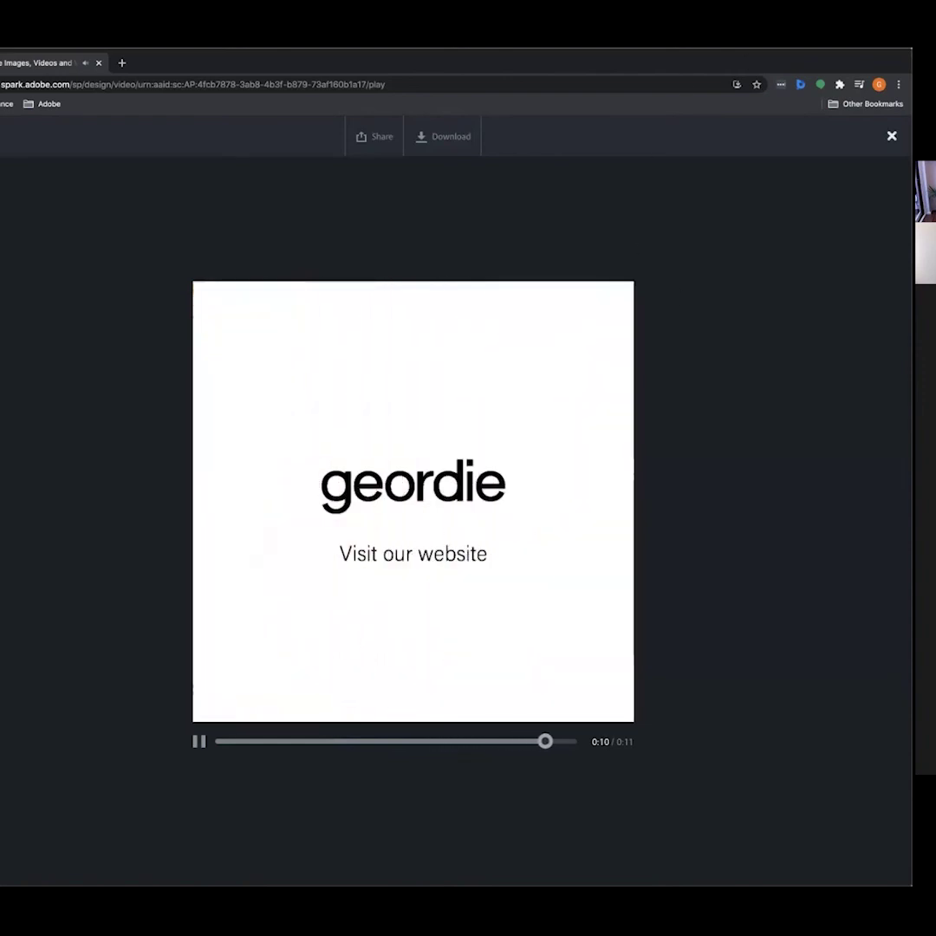
key(Escape)
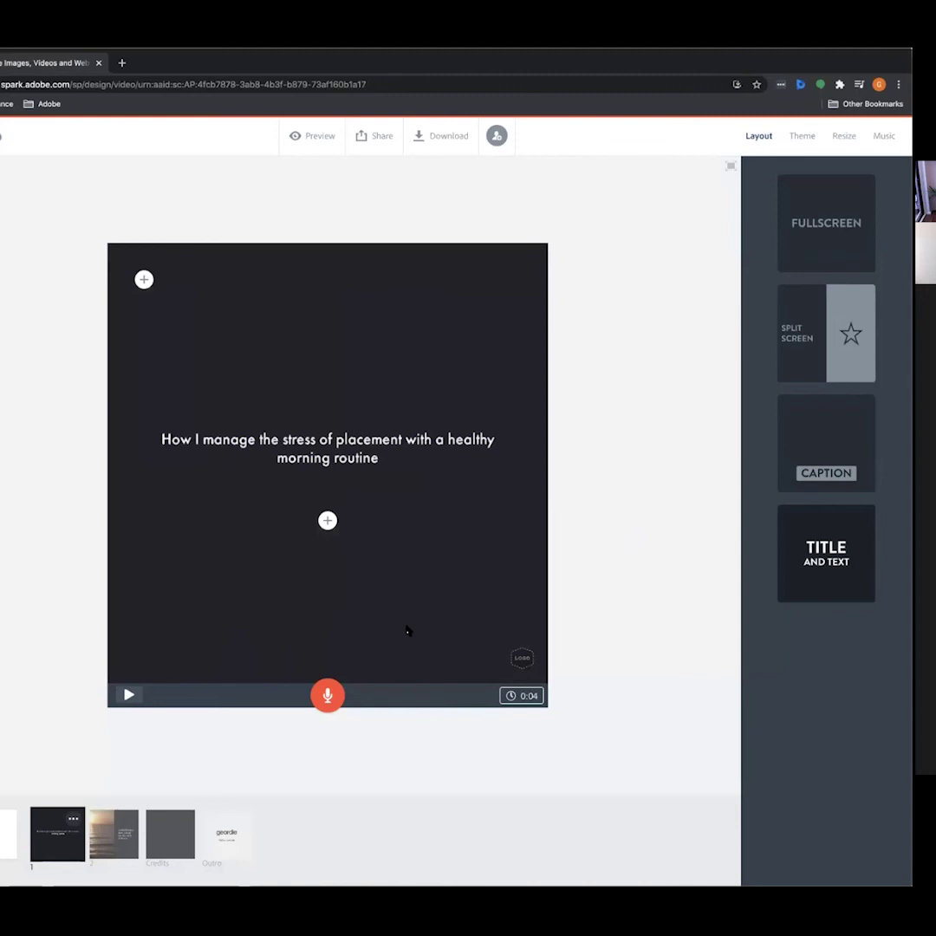
Enlarge the first slide's text about managing the stress of placement
click(341, 456)
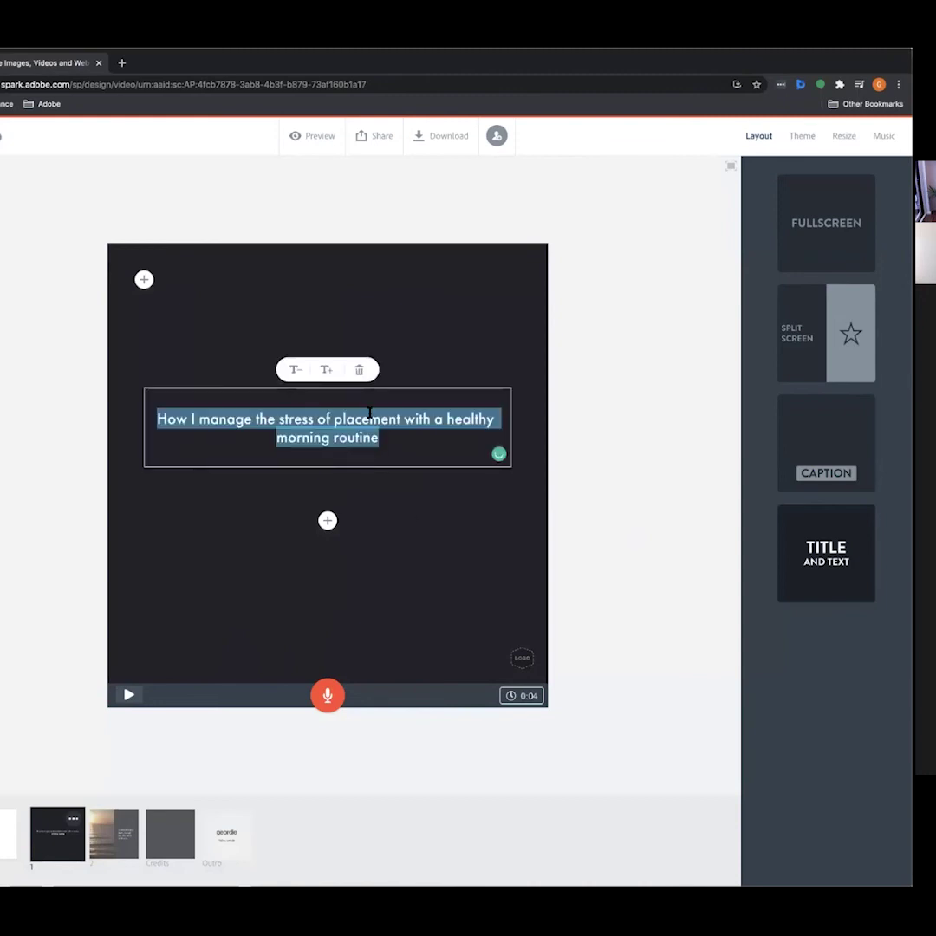
click(328, 371)
click(616, 504)
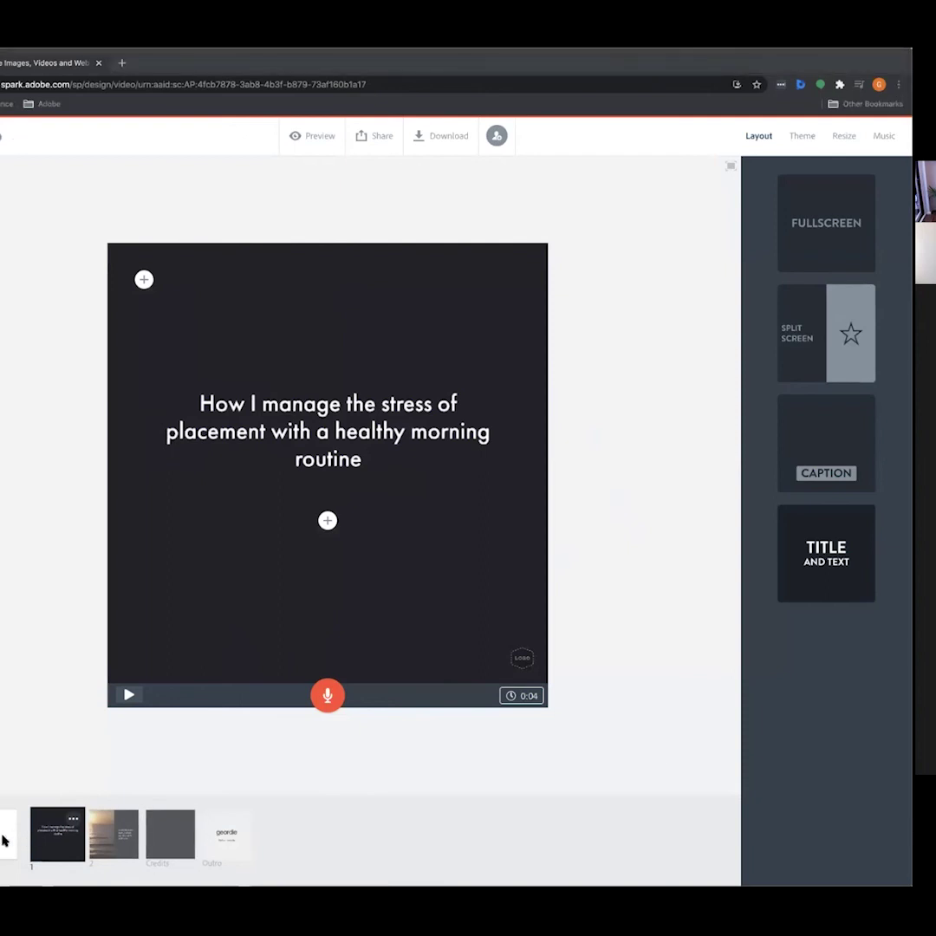
Add a third slide after the second, search the free photos for "yoga mat" and place the orange mat photo on it
click(107, 819)
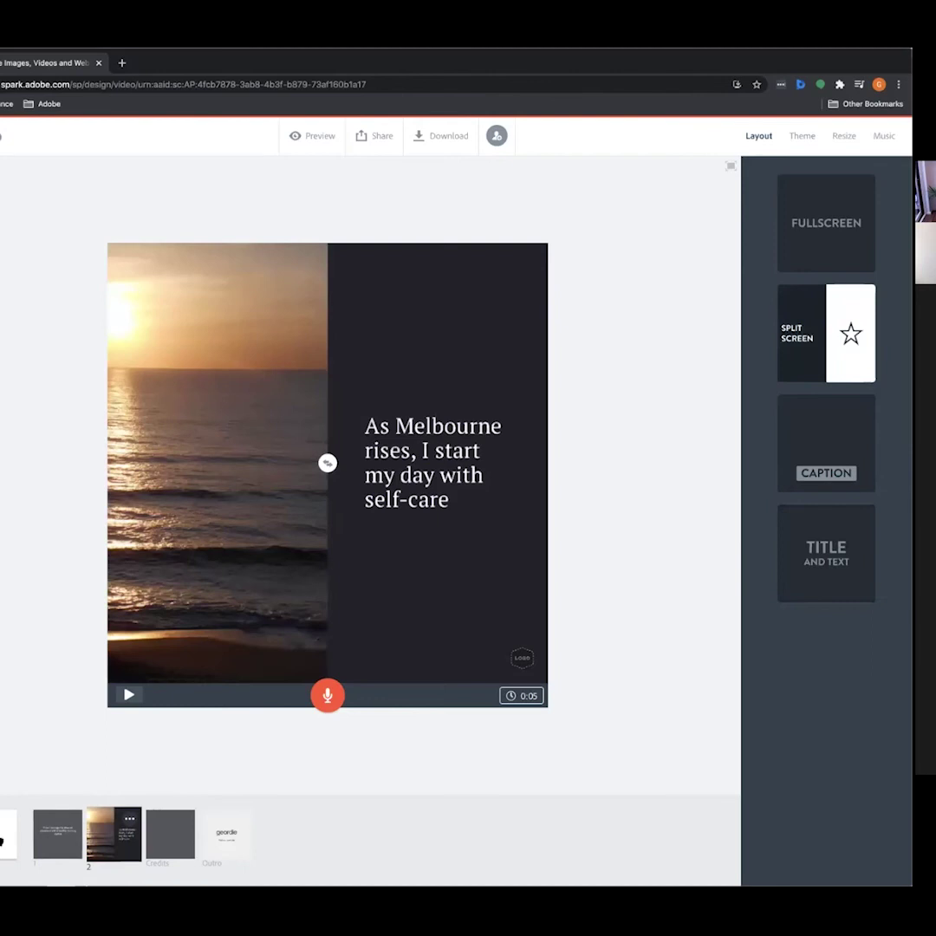
click(144, 834)
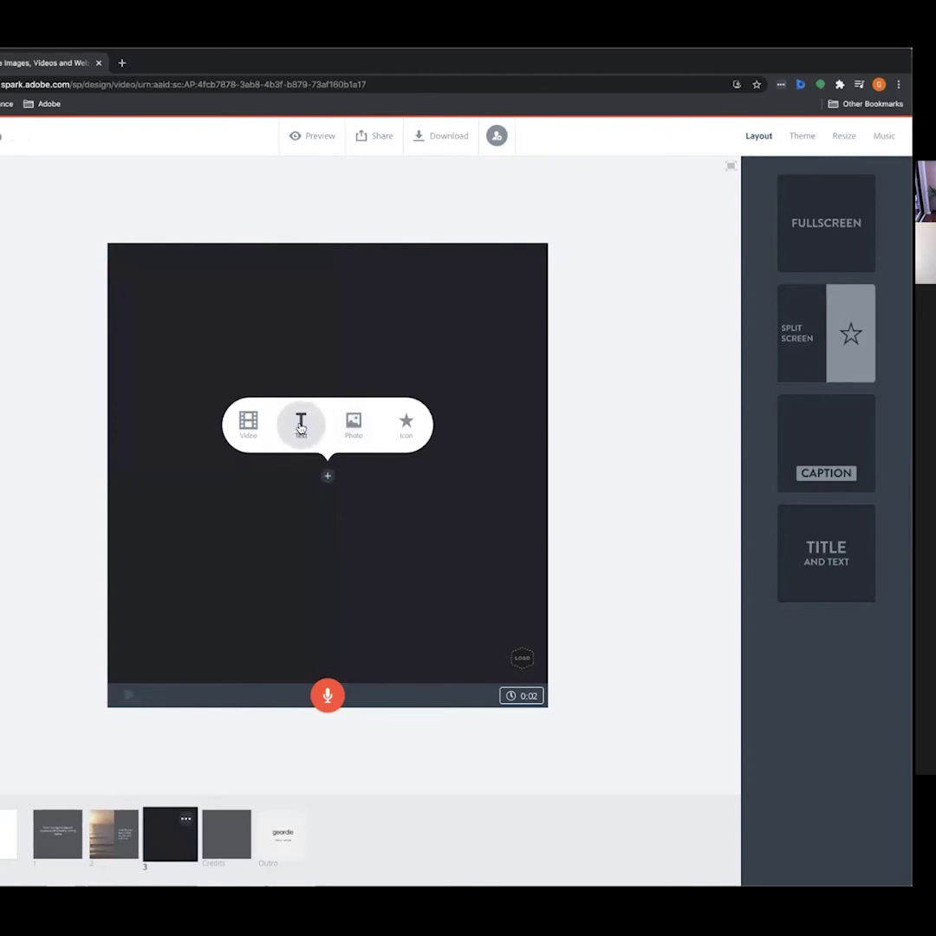
click(355, 422)
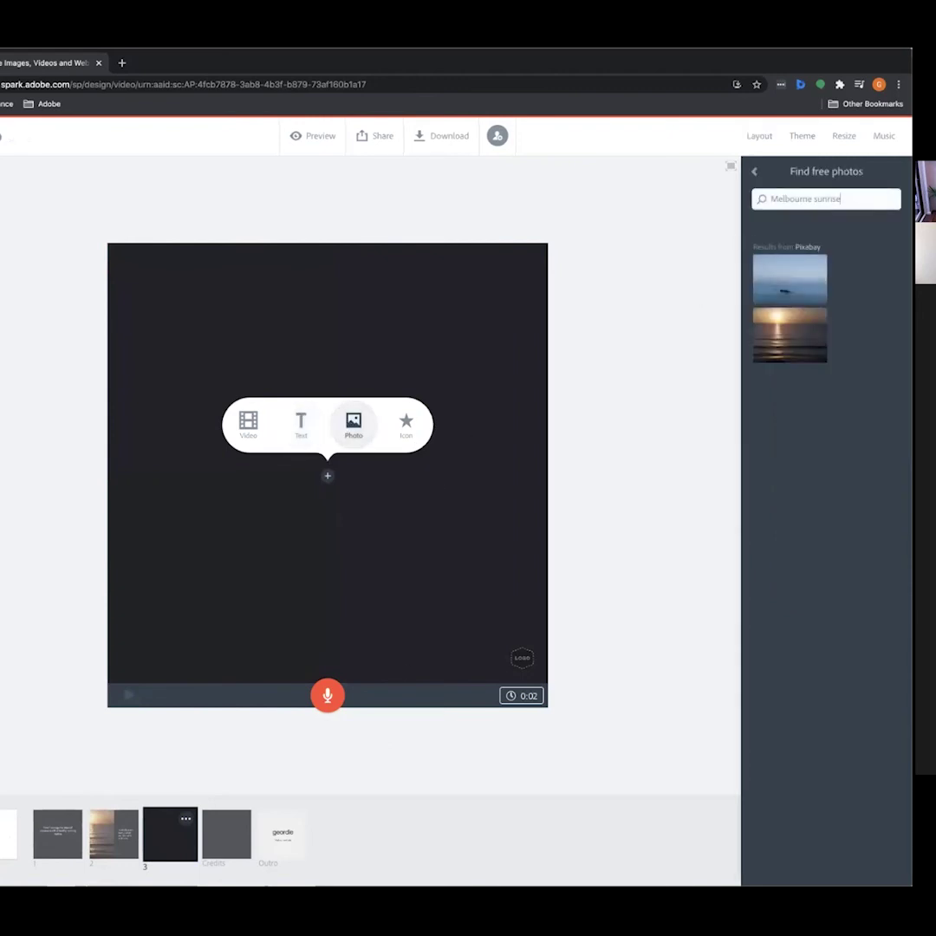
click(837, 216)
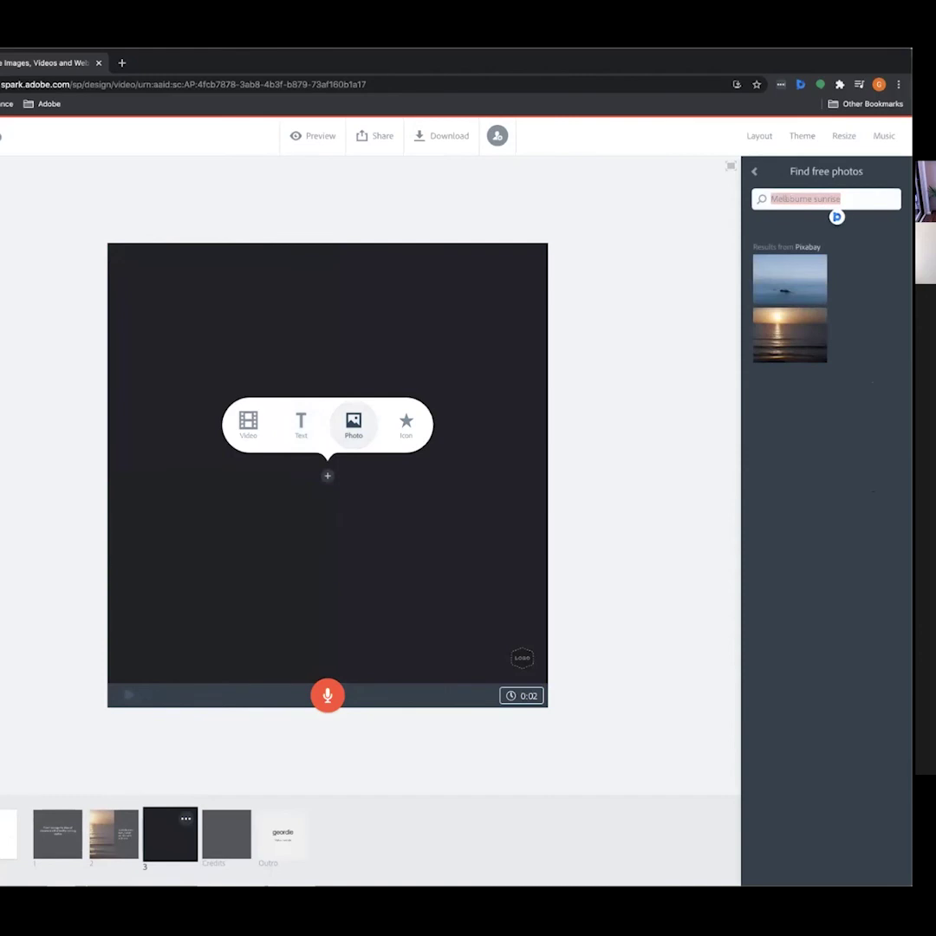
key(BackSpace)
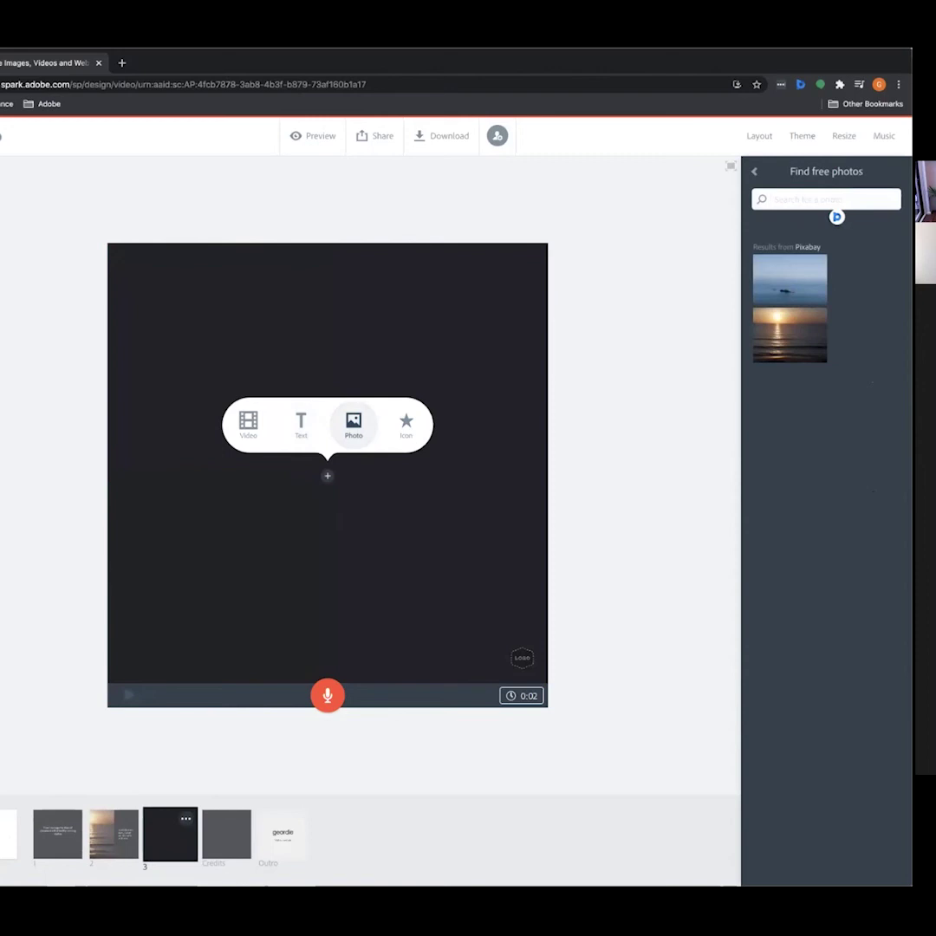
text(yoga mat)
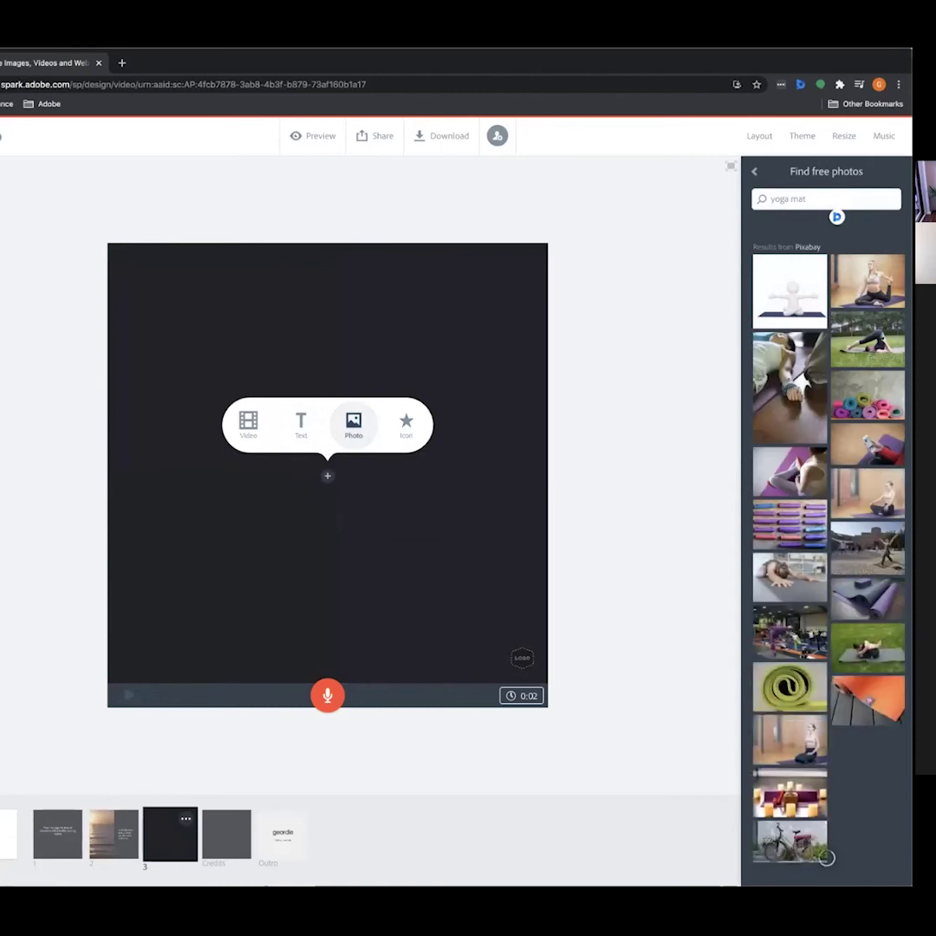
drag(867, 699, 328, 463)
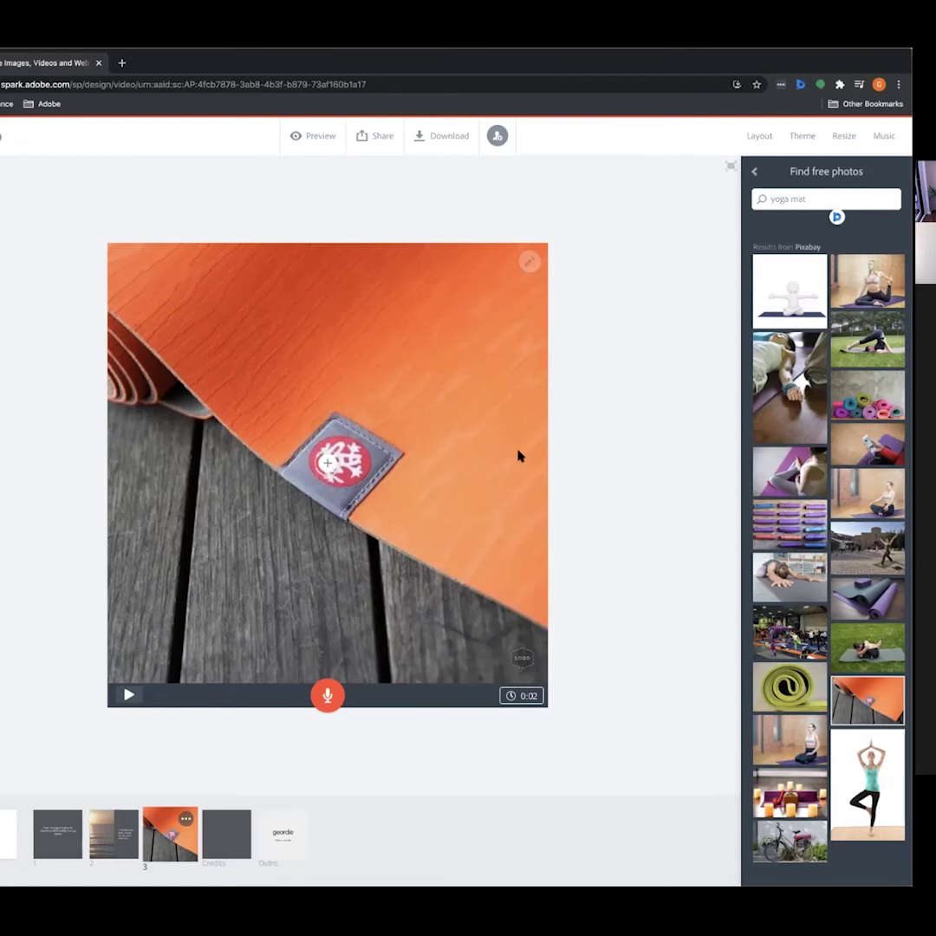
View the icon choices that can be added to the third slide
click(329, 465)
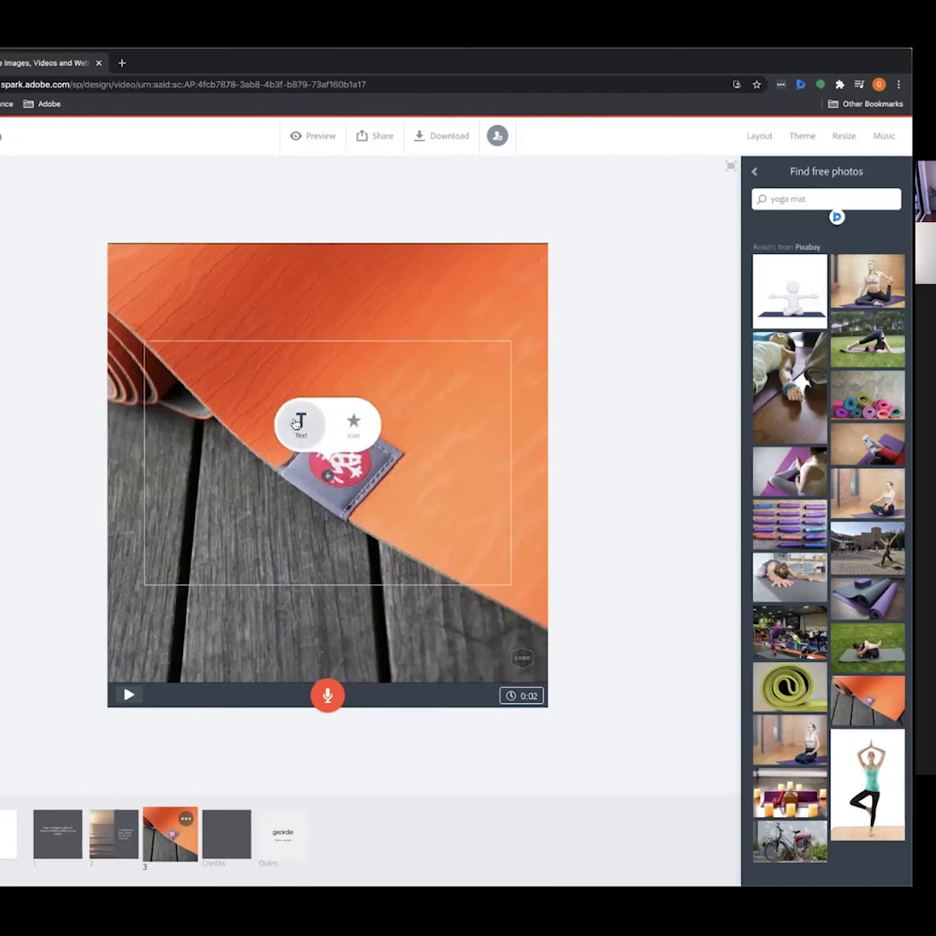
click(353, 422)
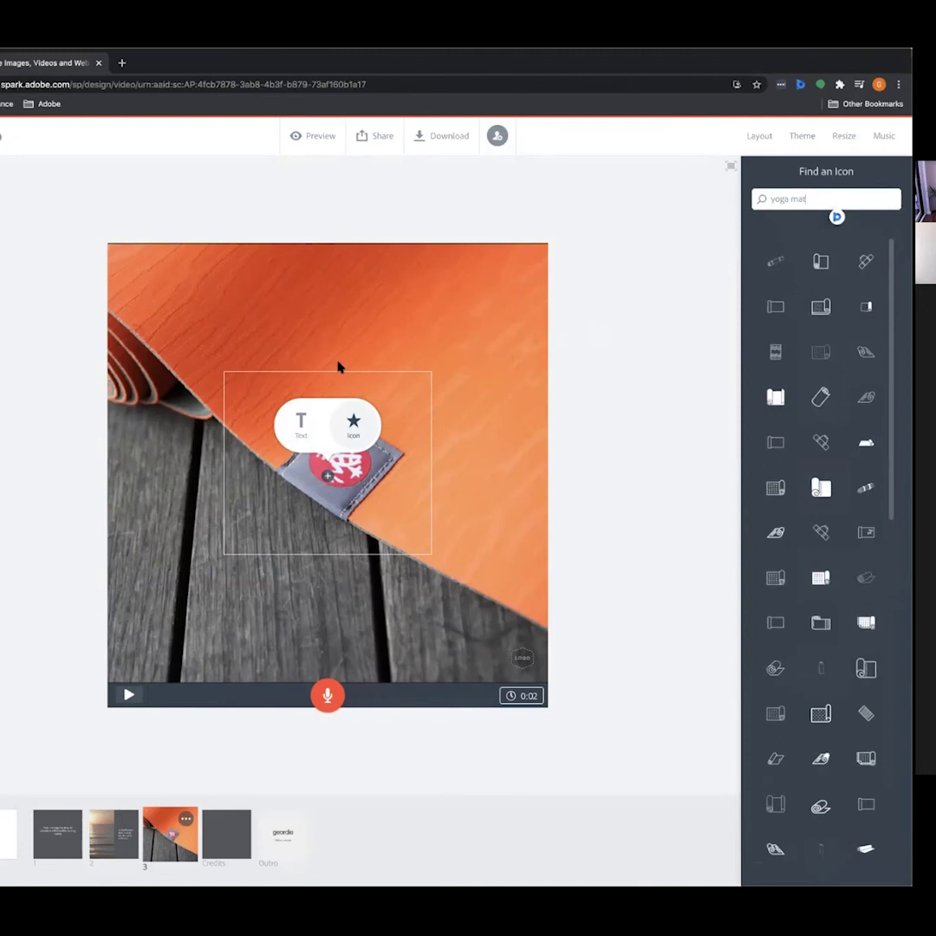
Add the text "Before a busy day on placement begins, I roll out my yoga mat" to the third slide and reduce its size
click(301, 420)
text(B)
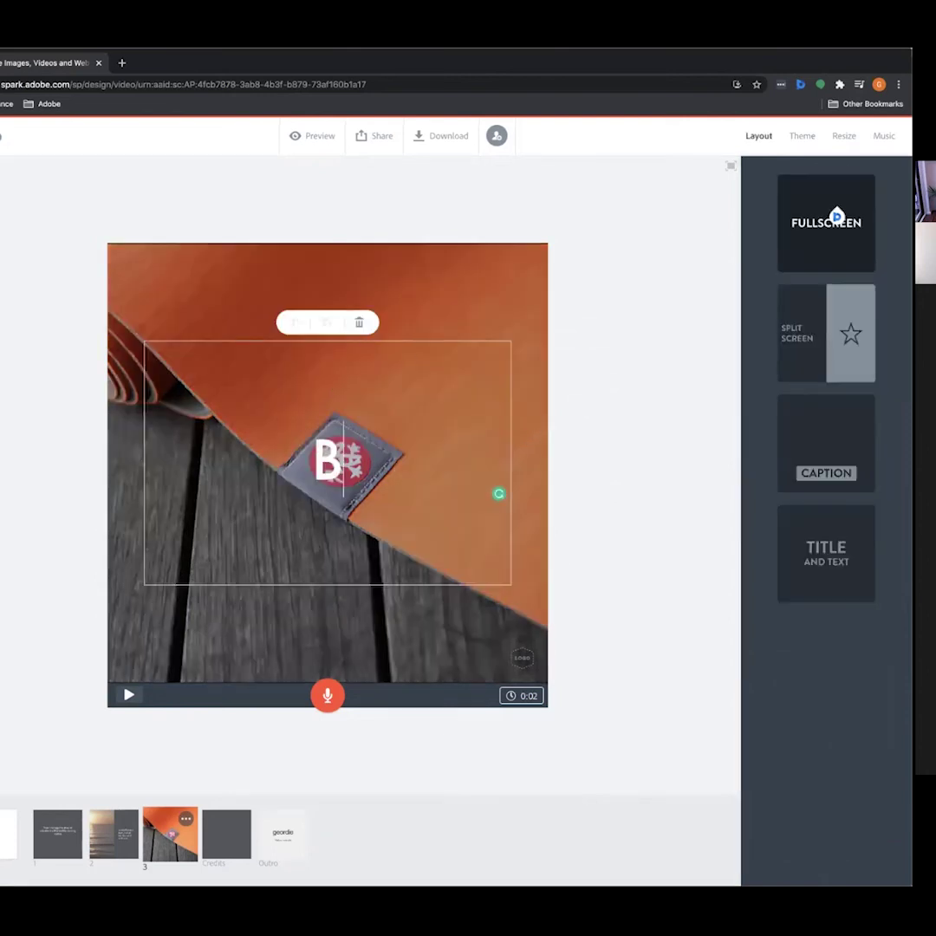
text(efore a b)
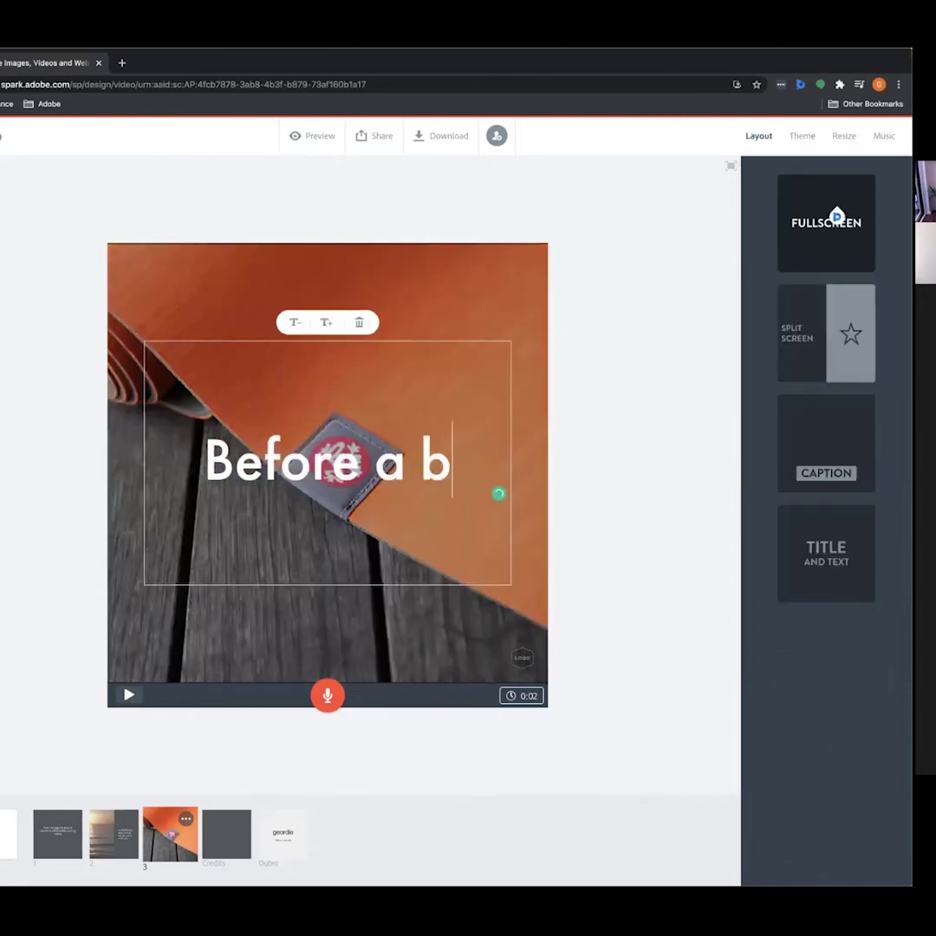
text(usy day on pl)
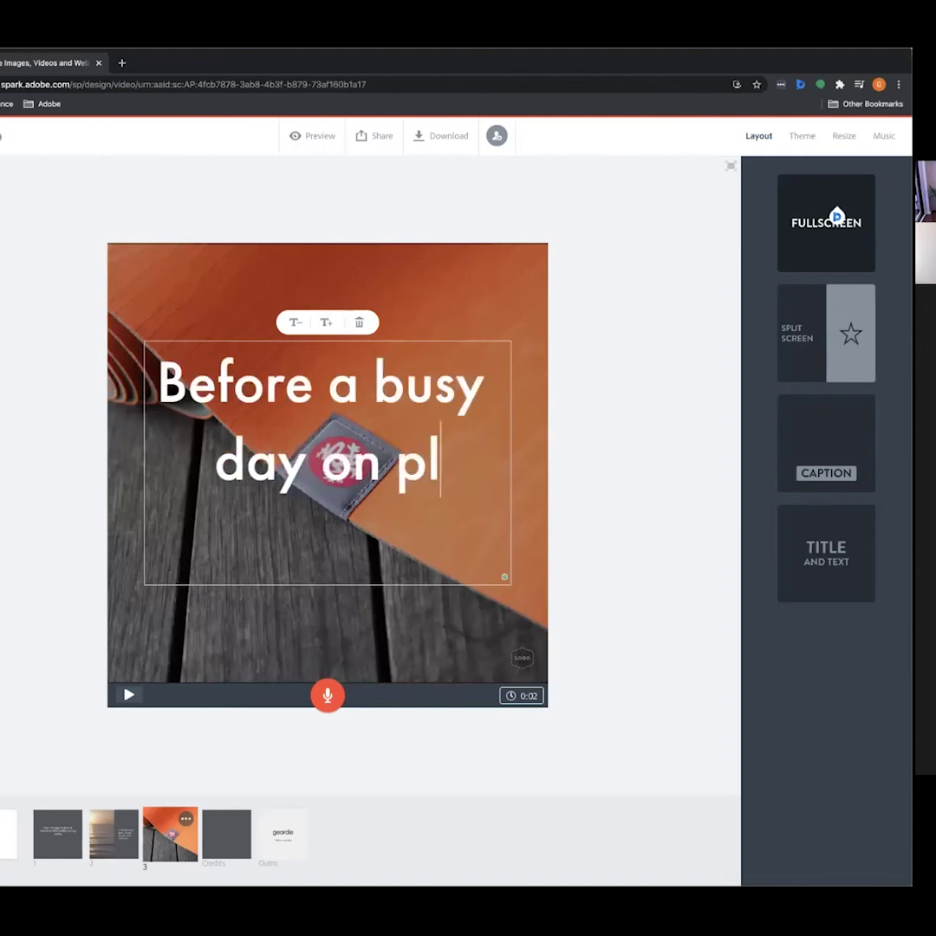
text(acement begins, )
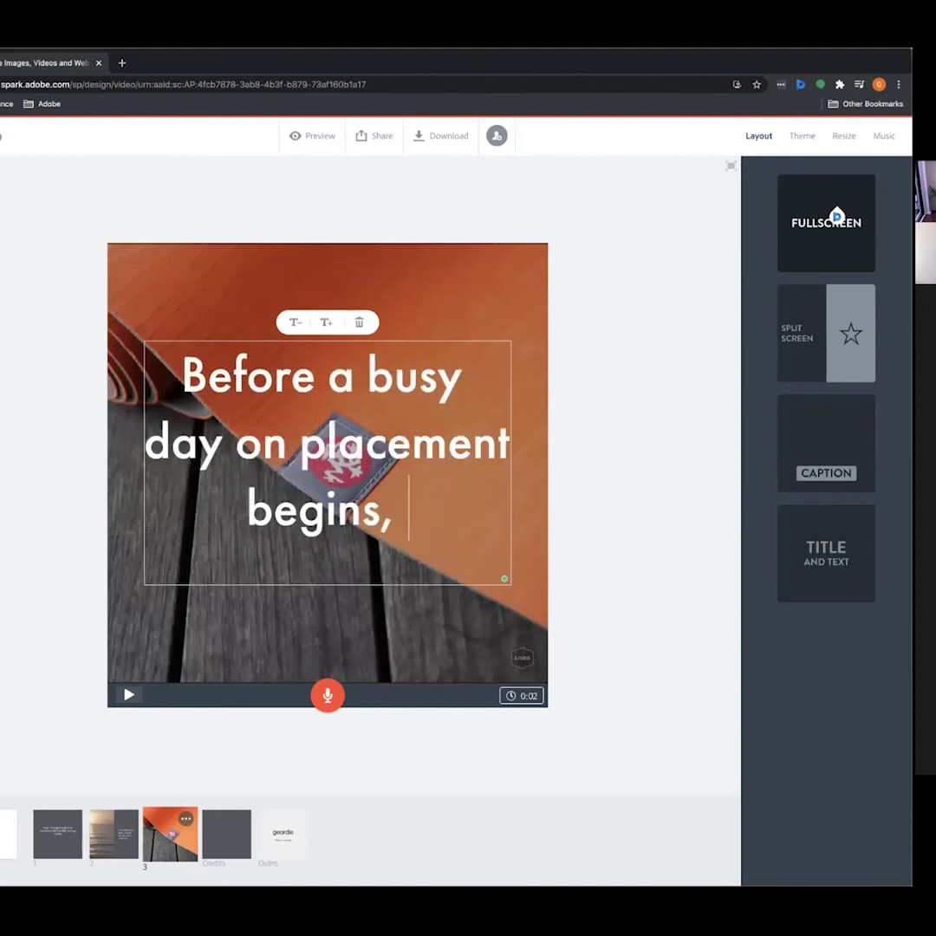
text(I roll out)
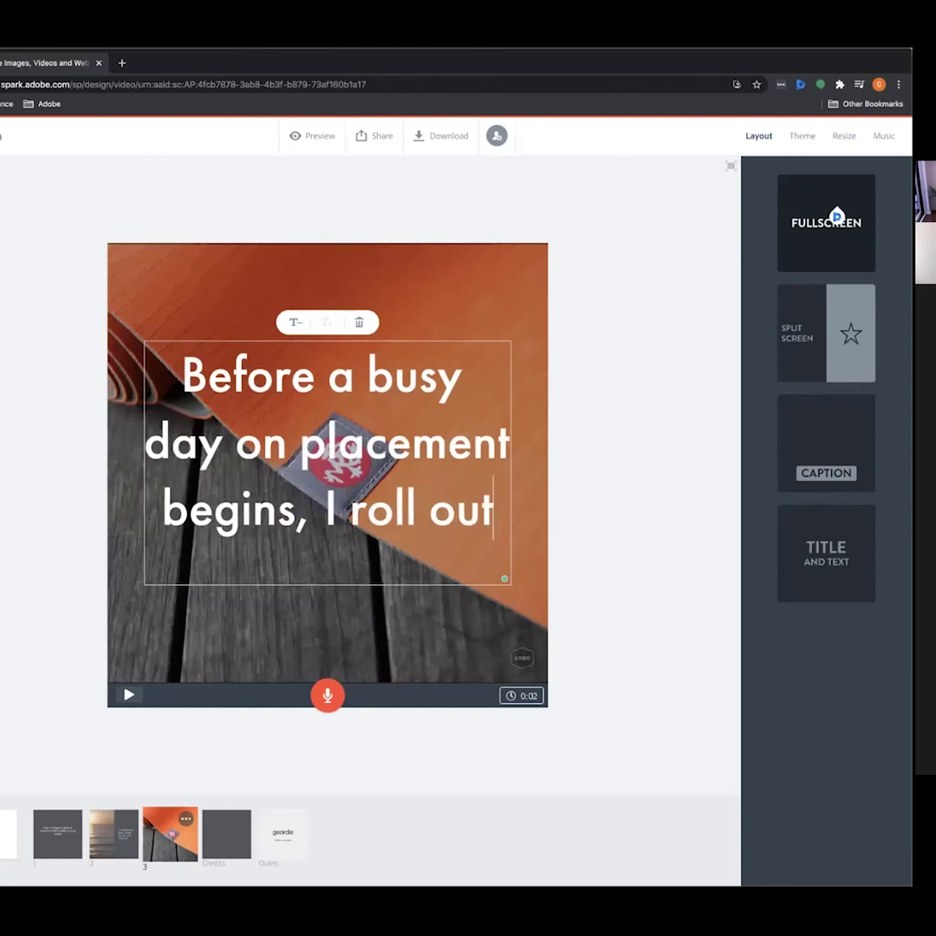
text( my yoga mat)
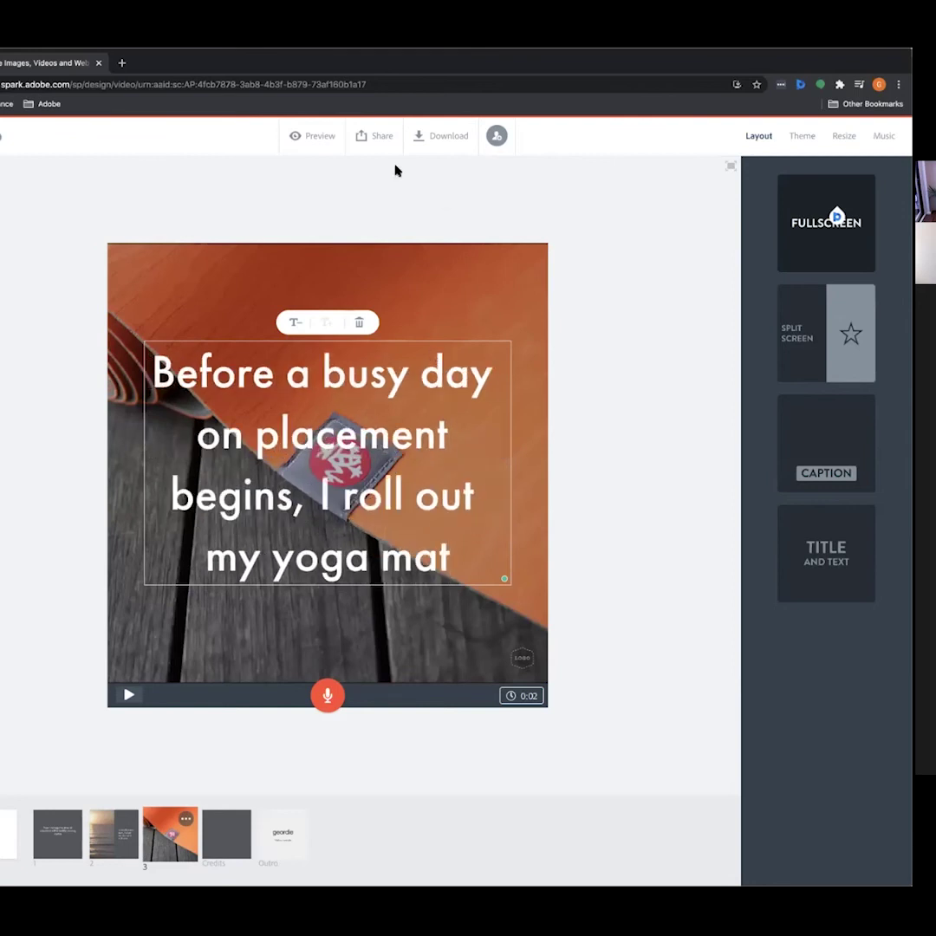
click(296, 323)
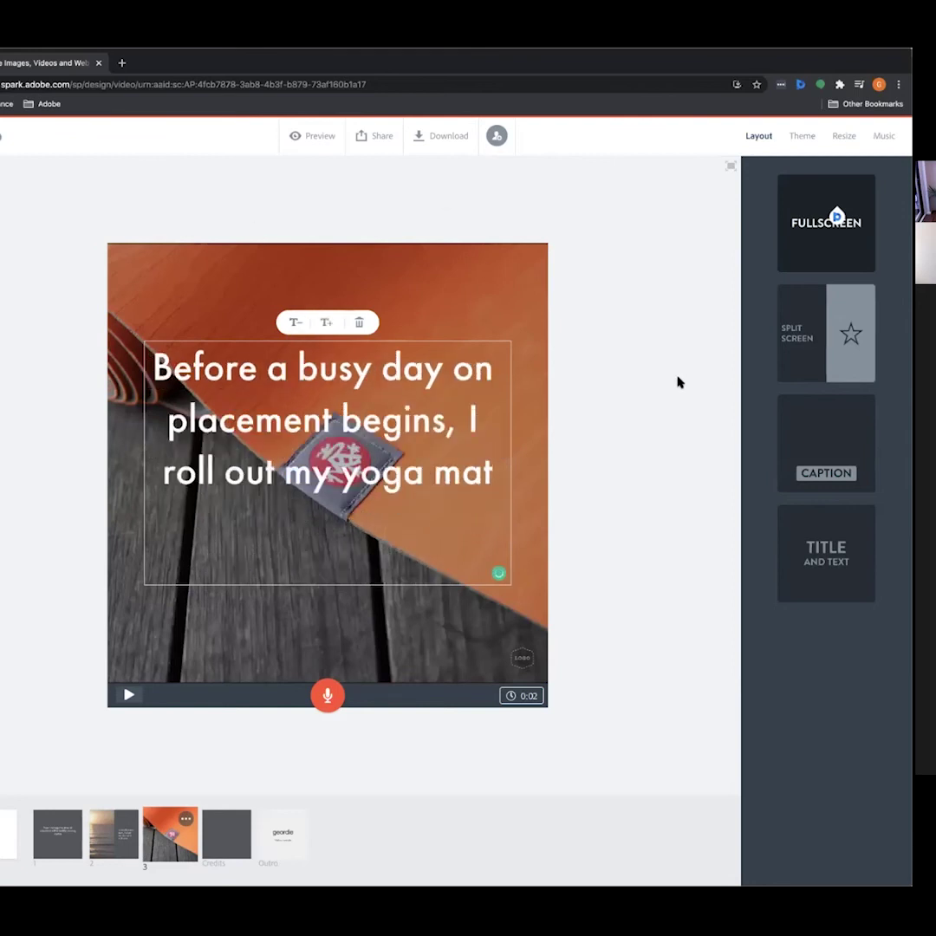
Apply the Caption layout to the third slide and preview the video from the first slide
click(601, 368)
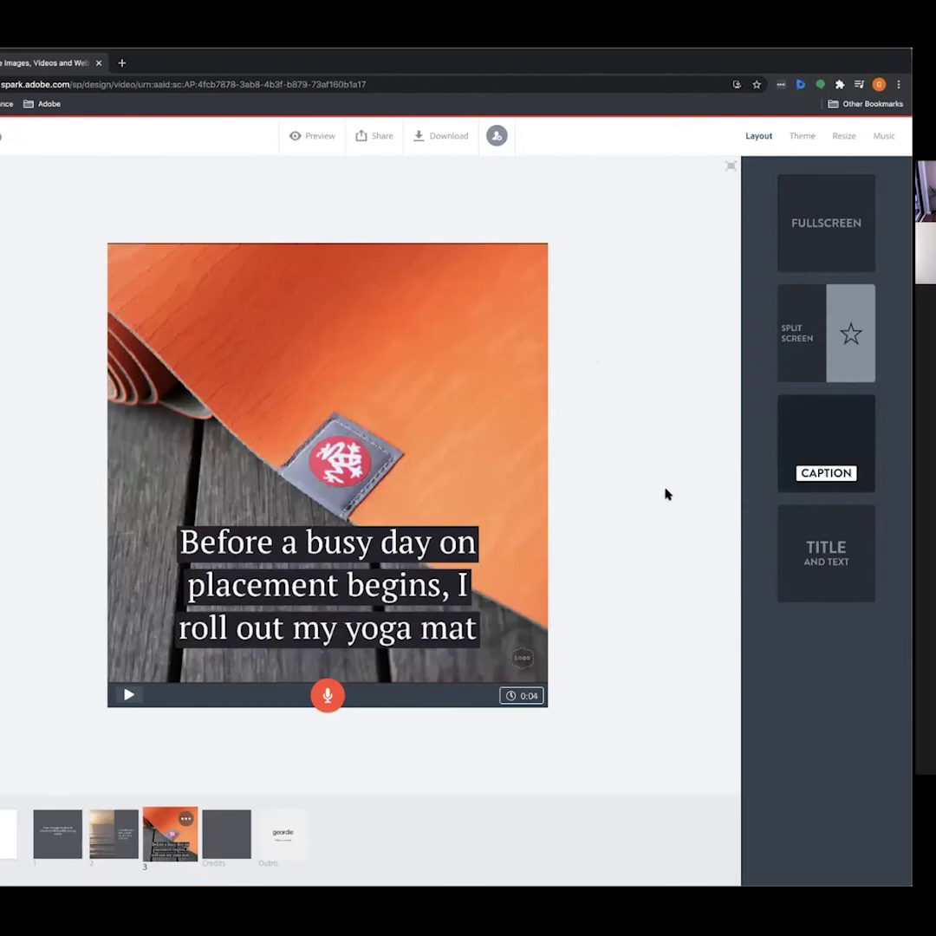
click(57, 833)
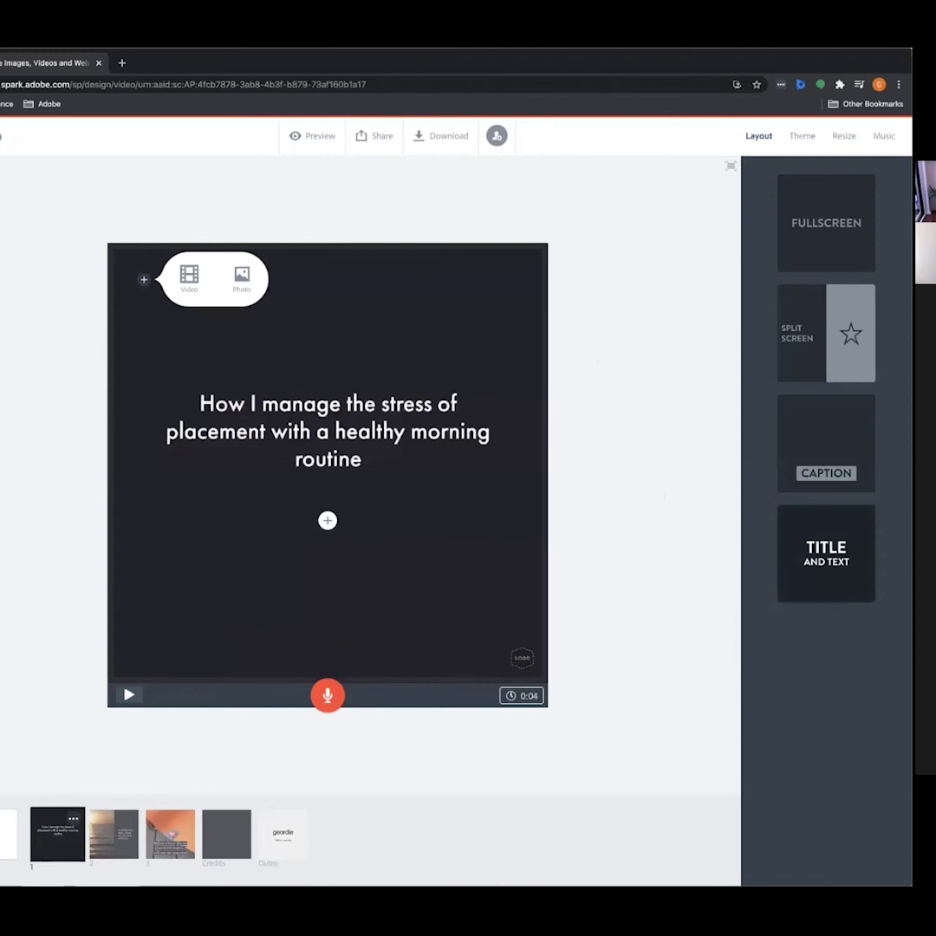
click(312, 136)
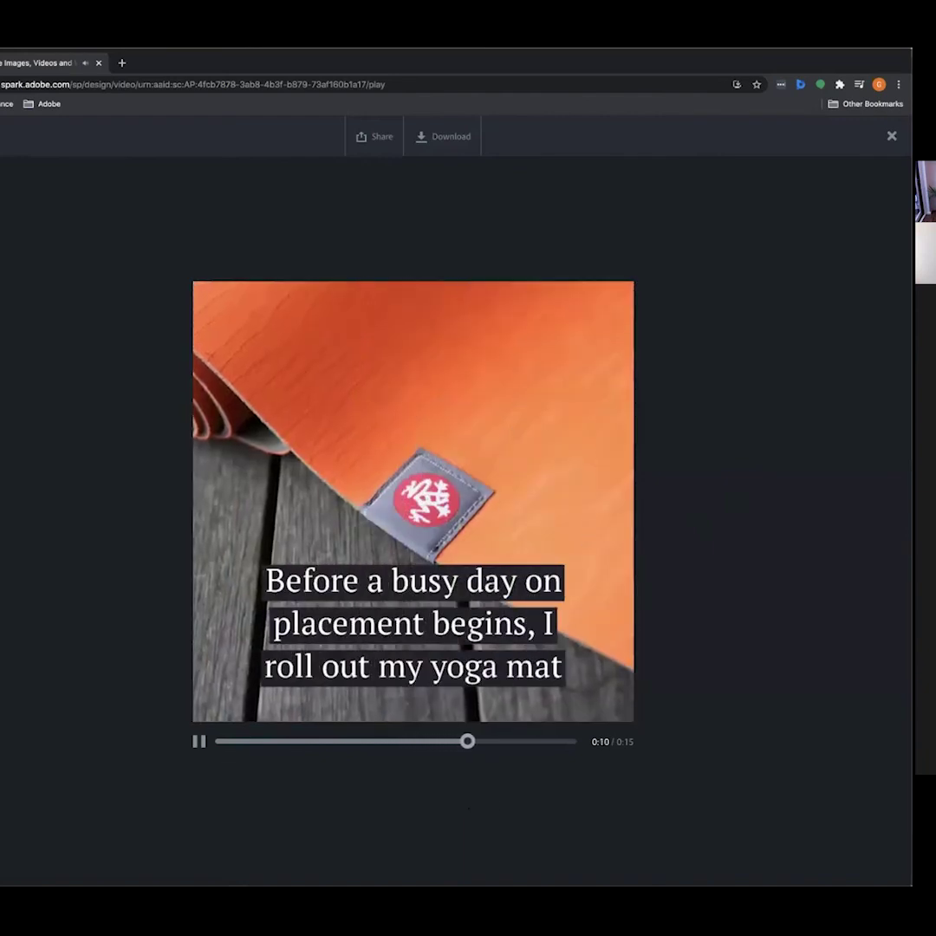
key(Escape)
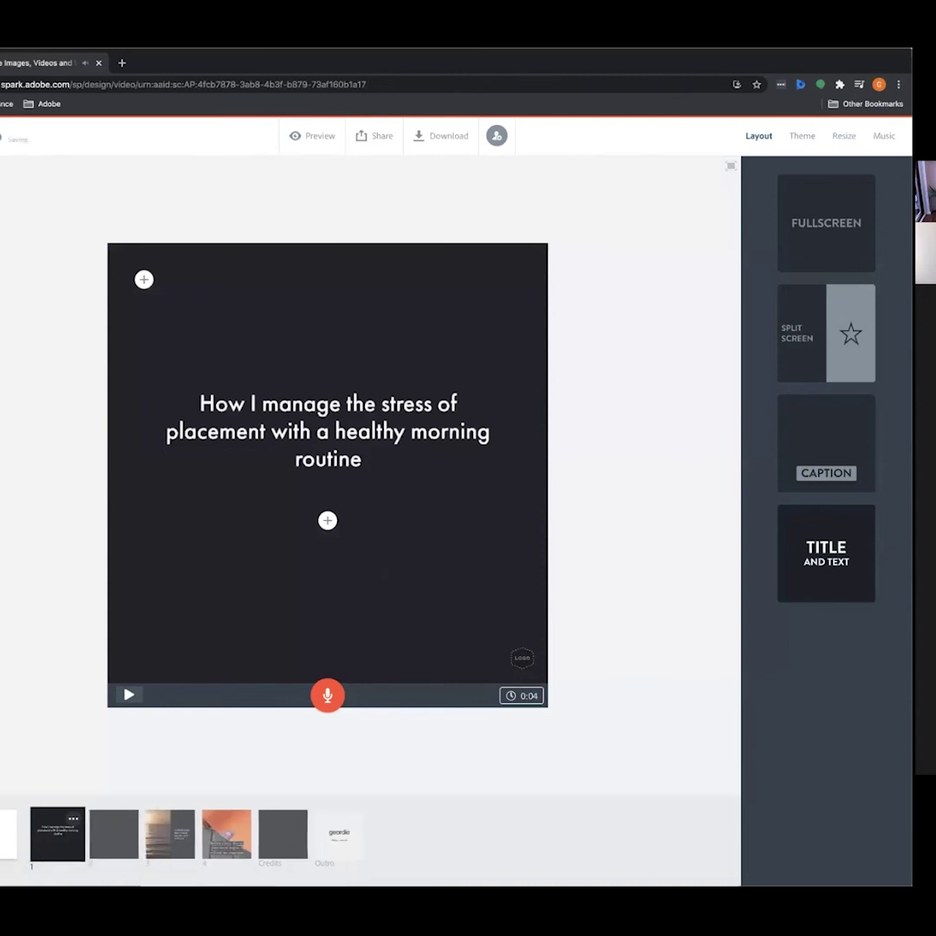
Add a fourth slide after the yoga mat slide with the free photo of a man stretching beside kettlebells, found by searching "Man stretching"
click(87, 834)
drag(99, 834, 222, 836)
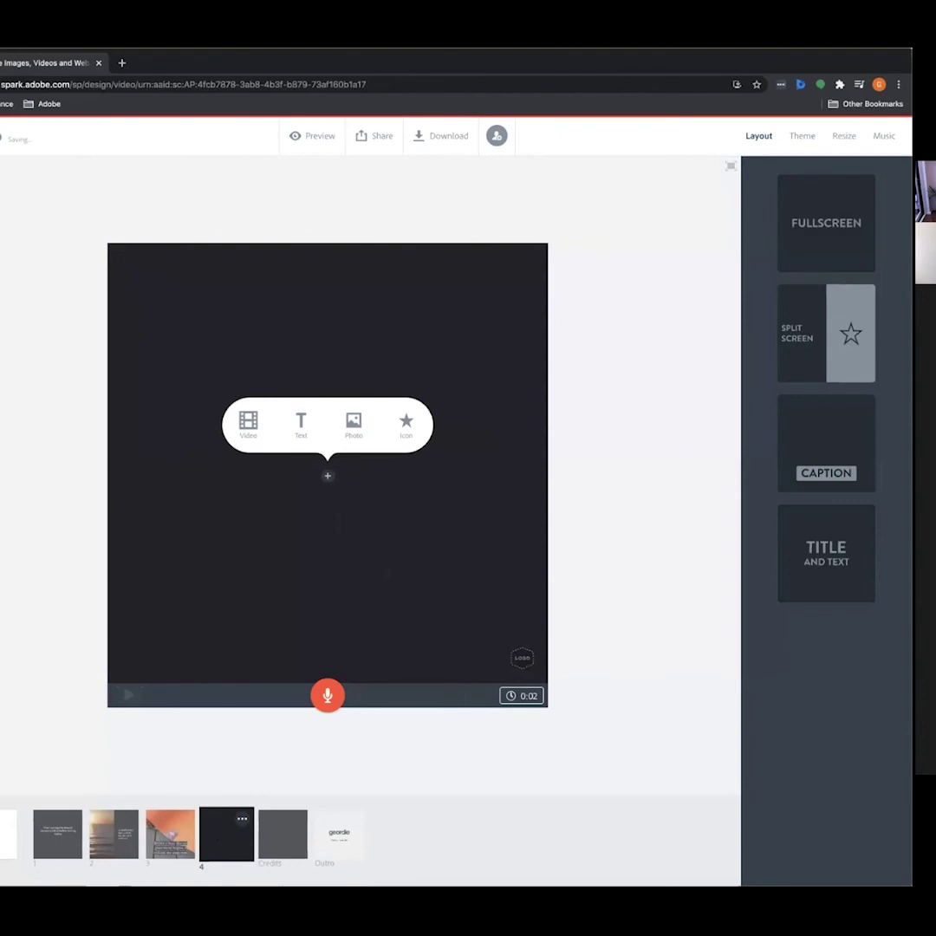
click(353, 429)
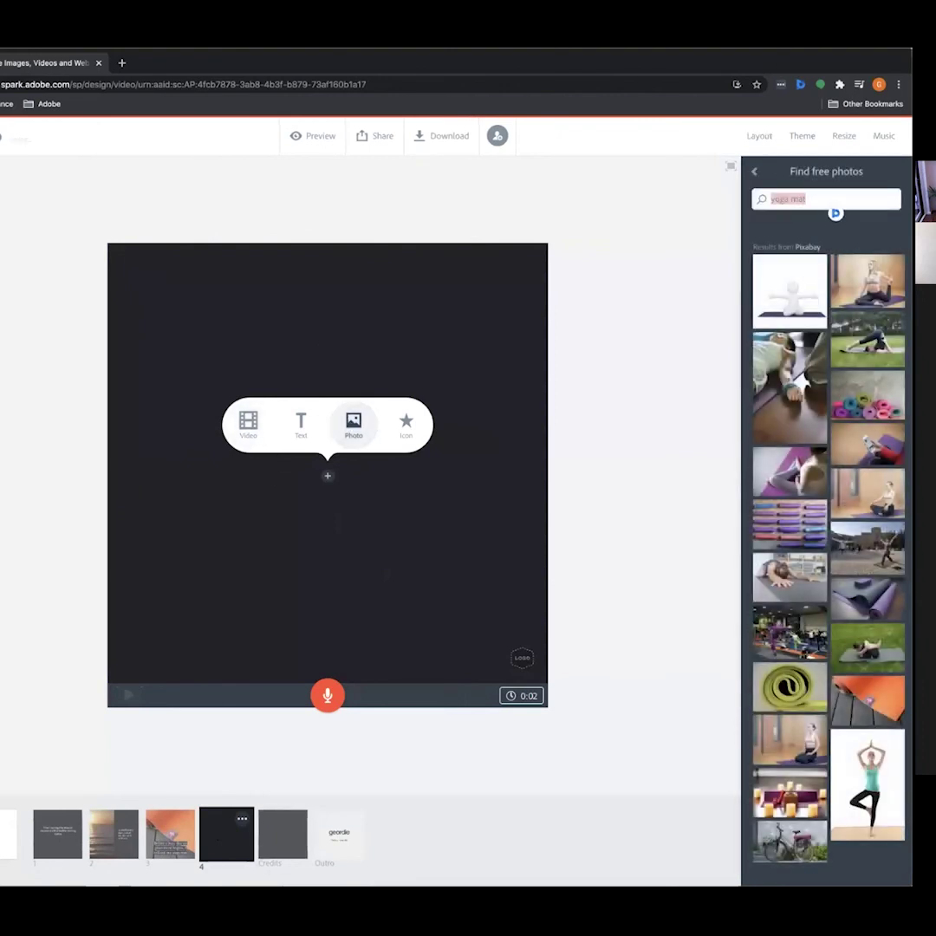
text(Man stretching)
key(Return)
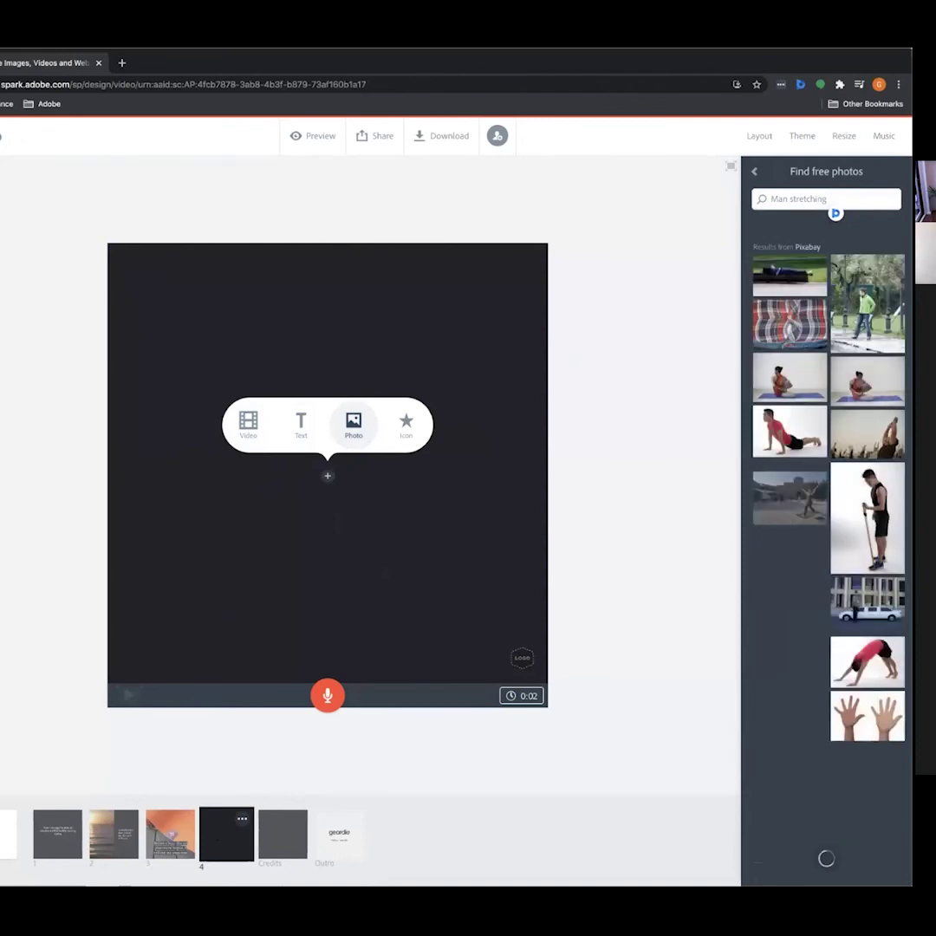
scroll(836, 213, down, 3)
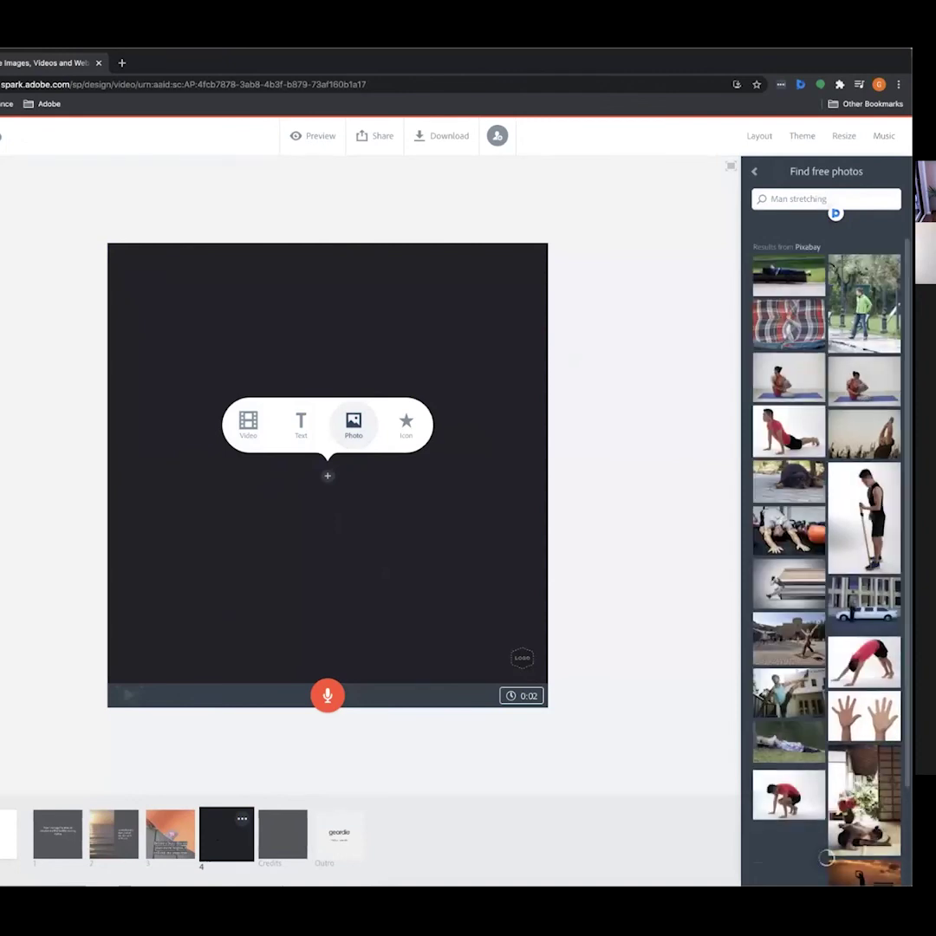
scroll(836, 212, down, 1)
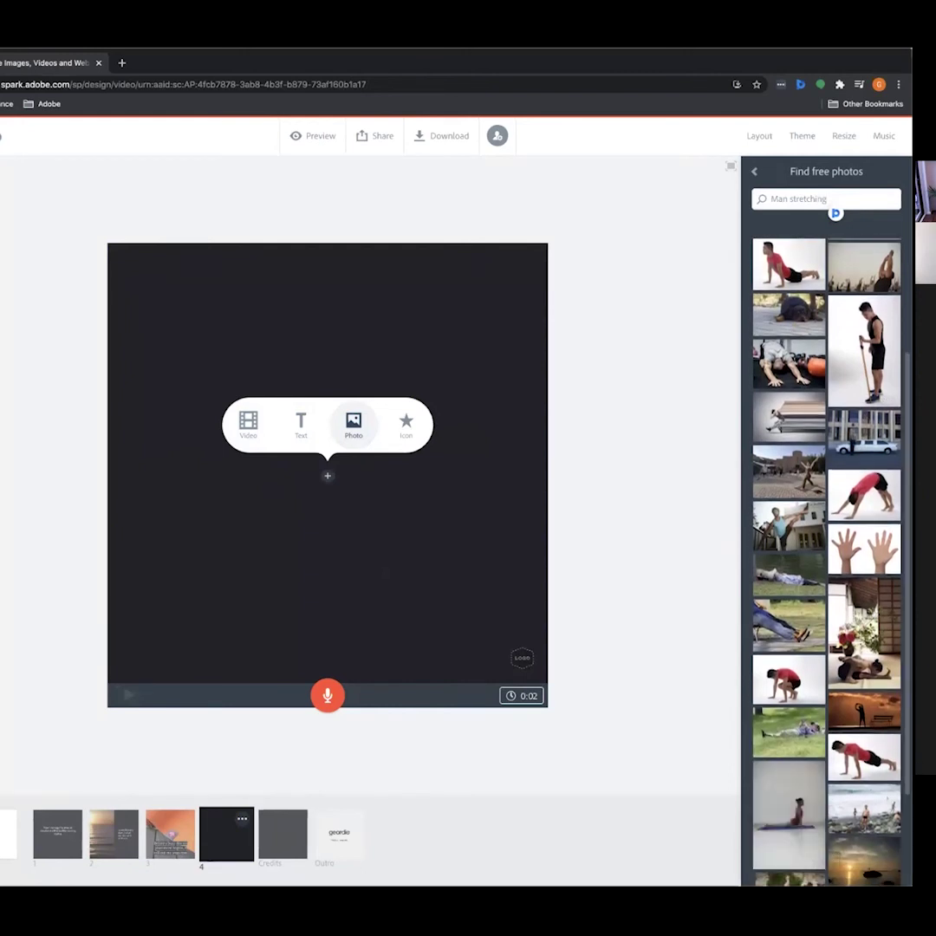
scroll(836, 212, down, 2)
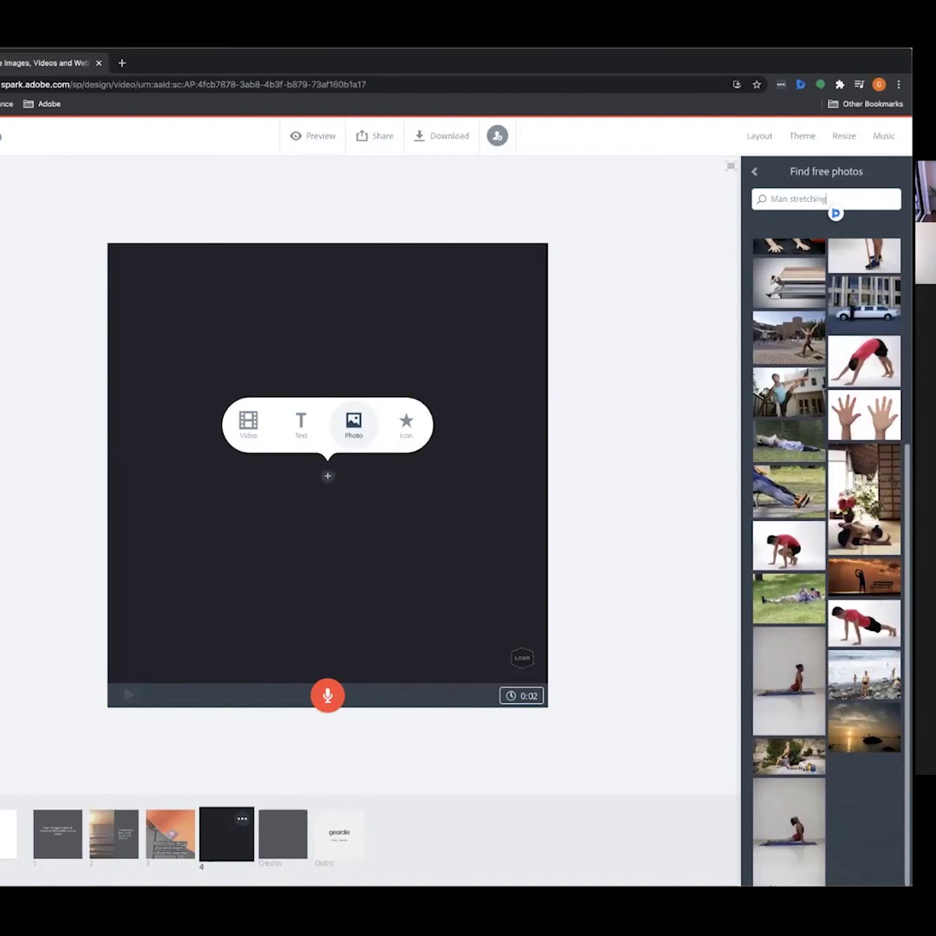
scroll(835, 212, up, 2)
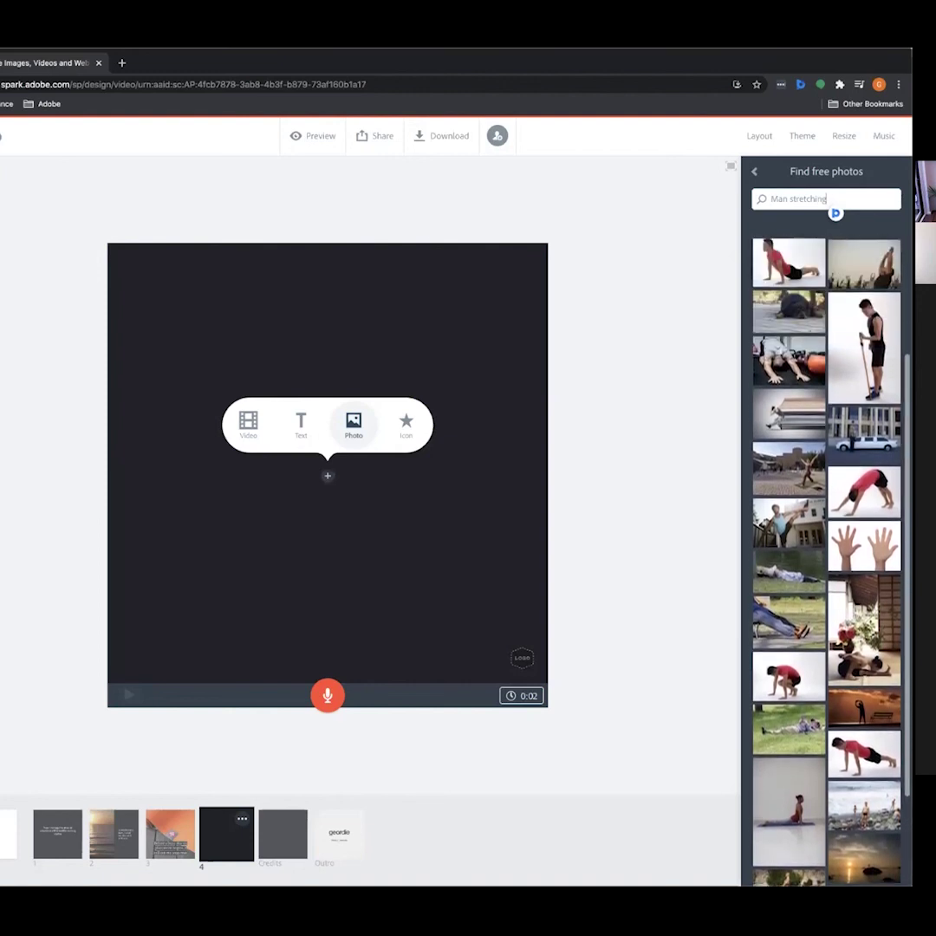
click(789, 359)
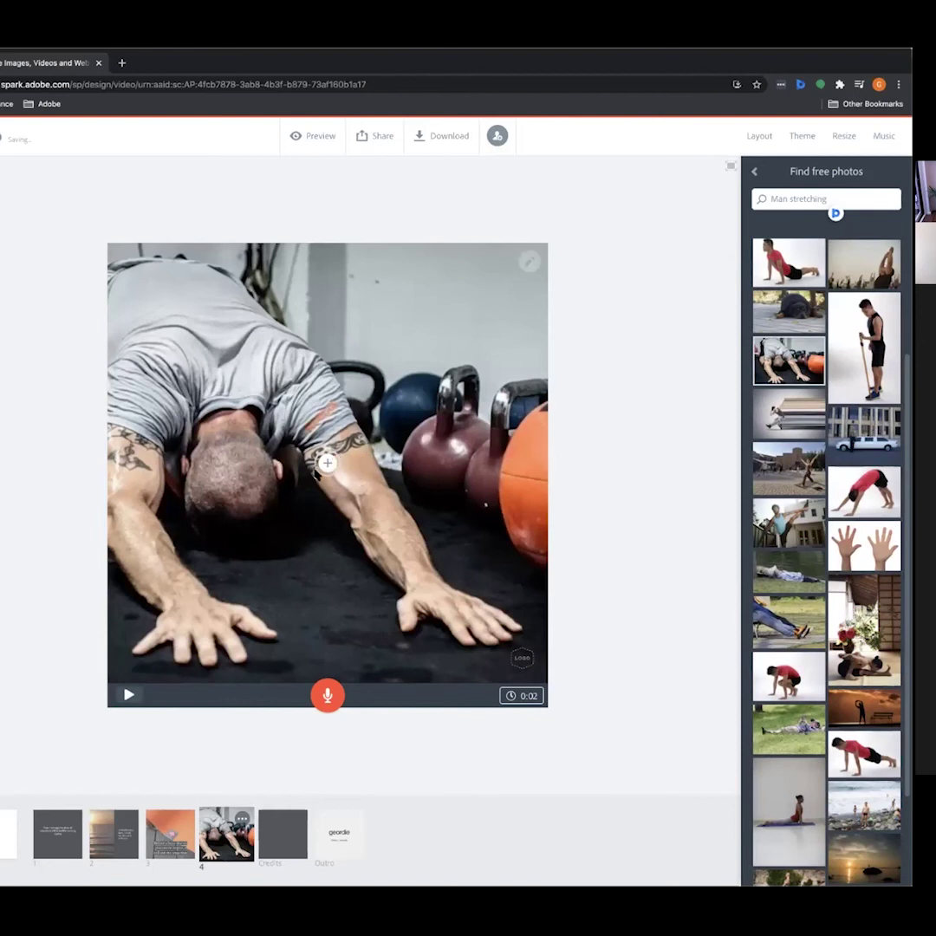
Switch the fourth slide to the Split Screen layout and add the text "I stretch to get my blood flowing" beside the photo
click(759, 135)
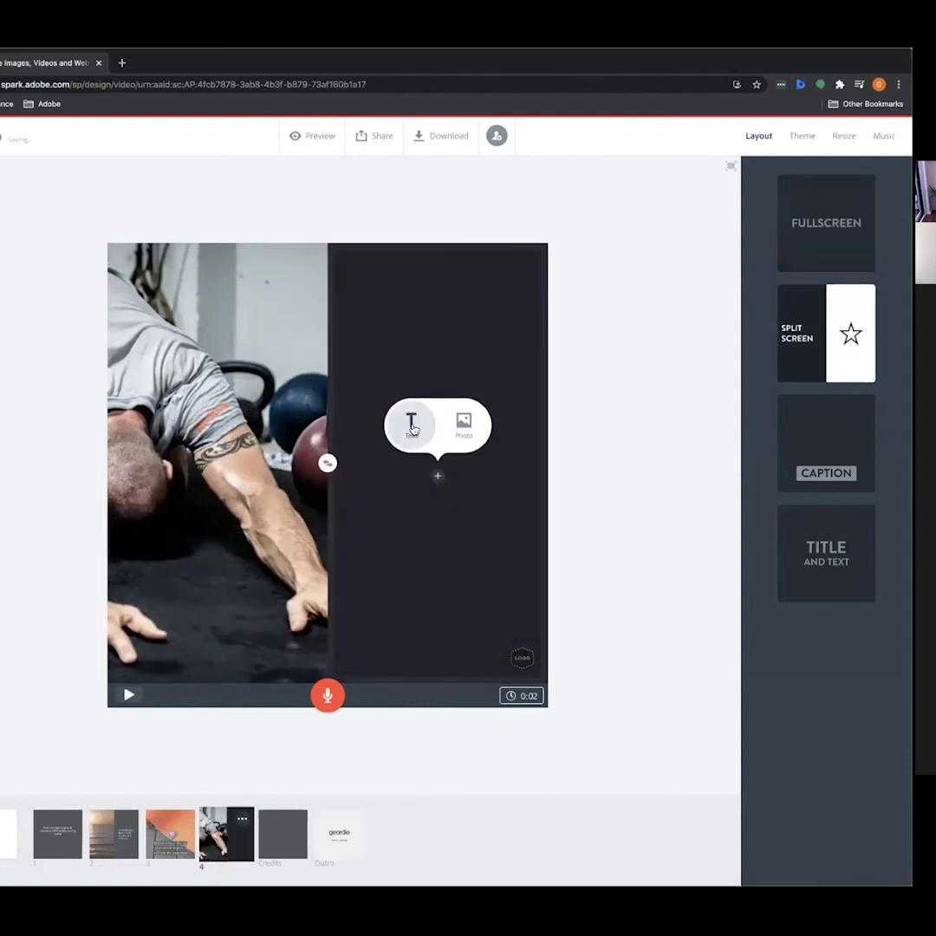
click(413, 429)
text(I stet)
key(BackSpace)
key(BackSpace)
key(BackSpace)
text(tretch to get my)
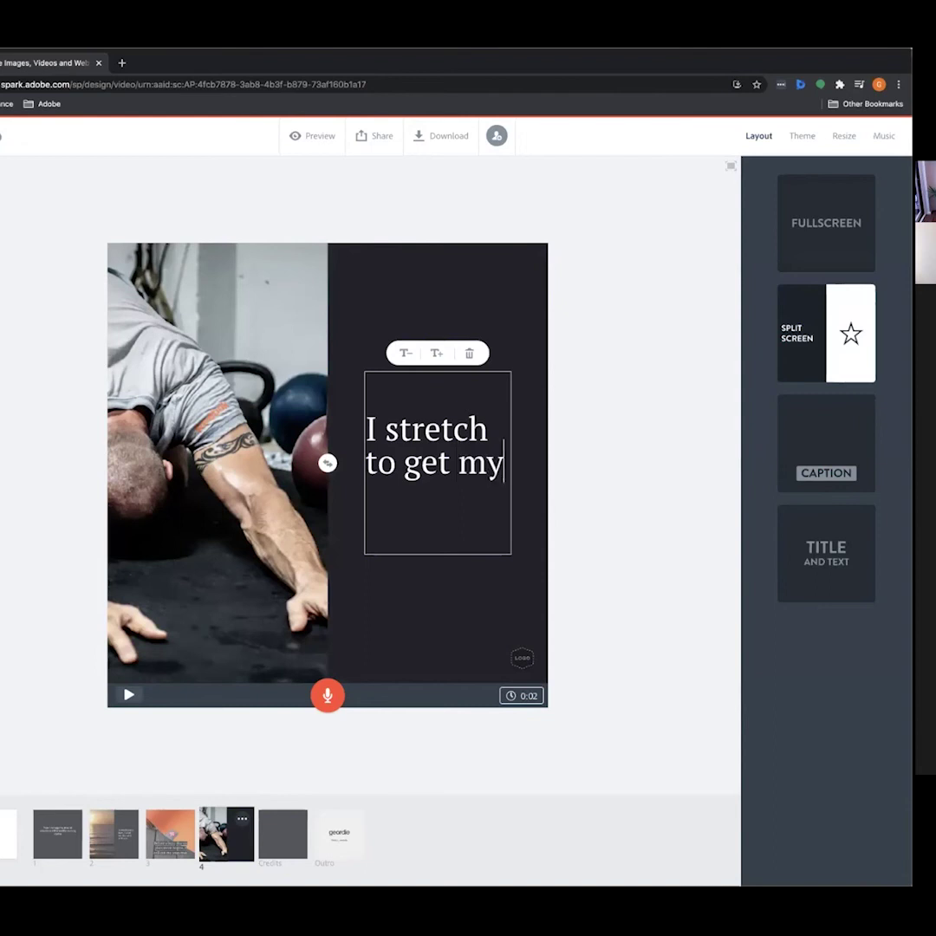
text( blood flowing)
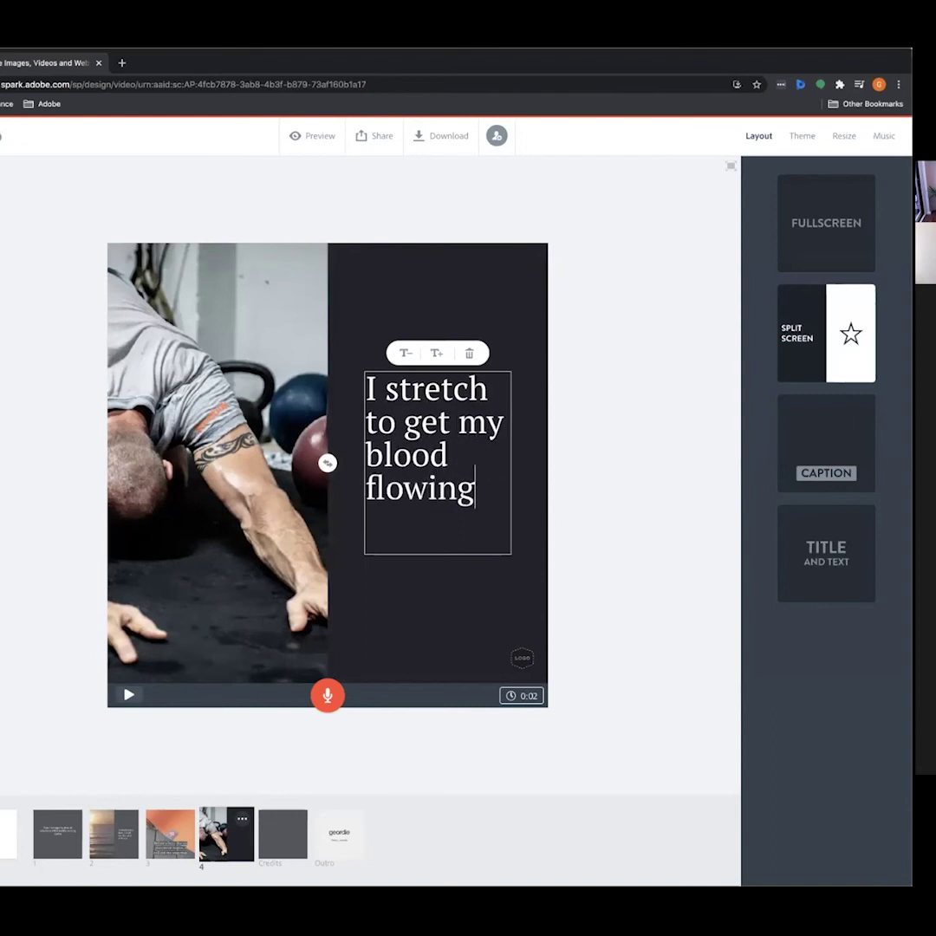
Reduce the size of the fourth slide's text so that it fits on three lines
click(404, 353)
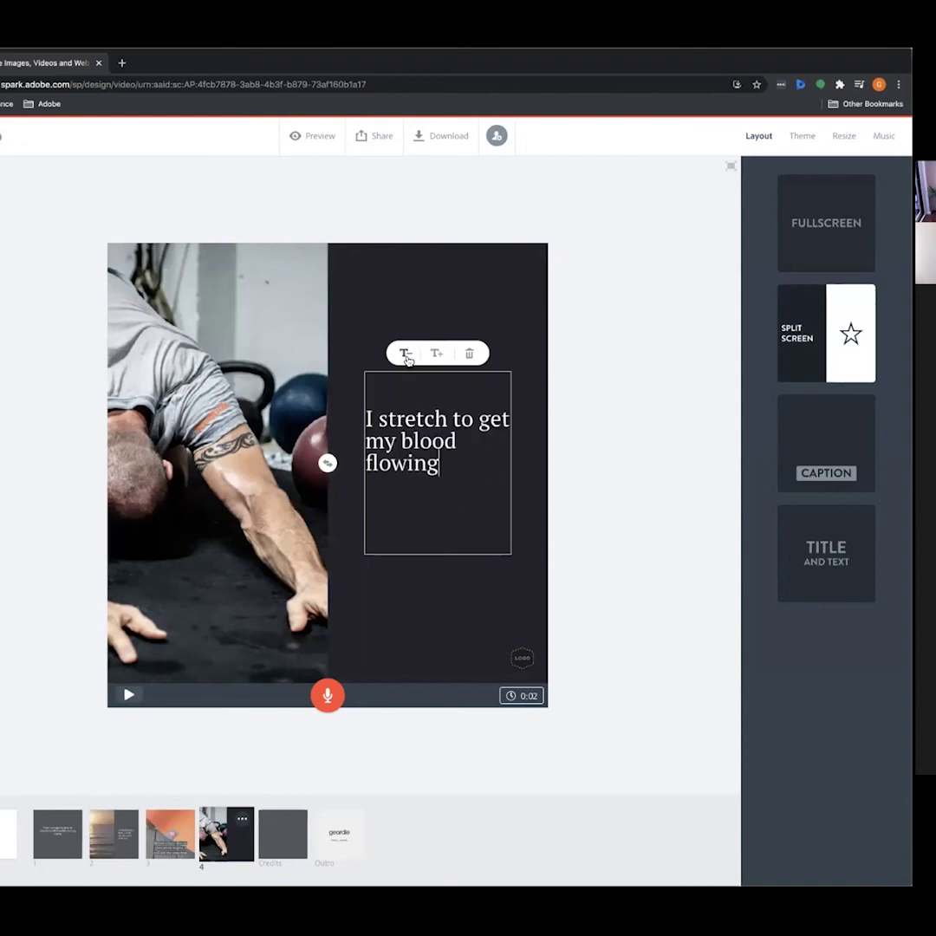
click(406, 355)
click(436, 354)
click(641, 484)
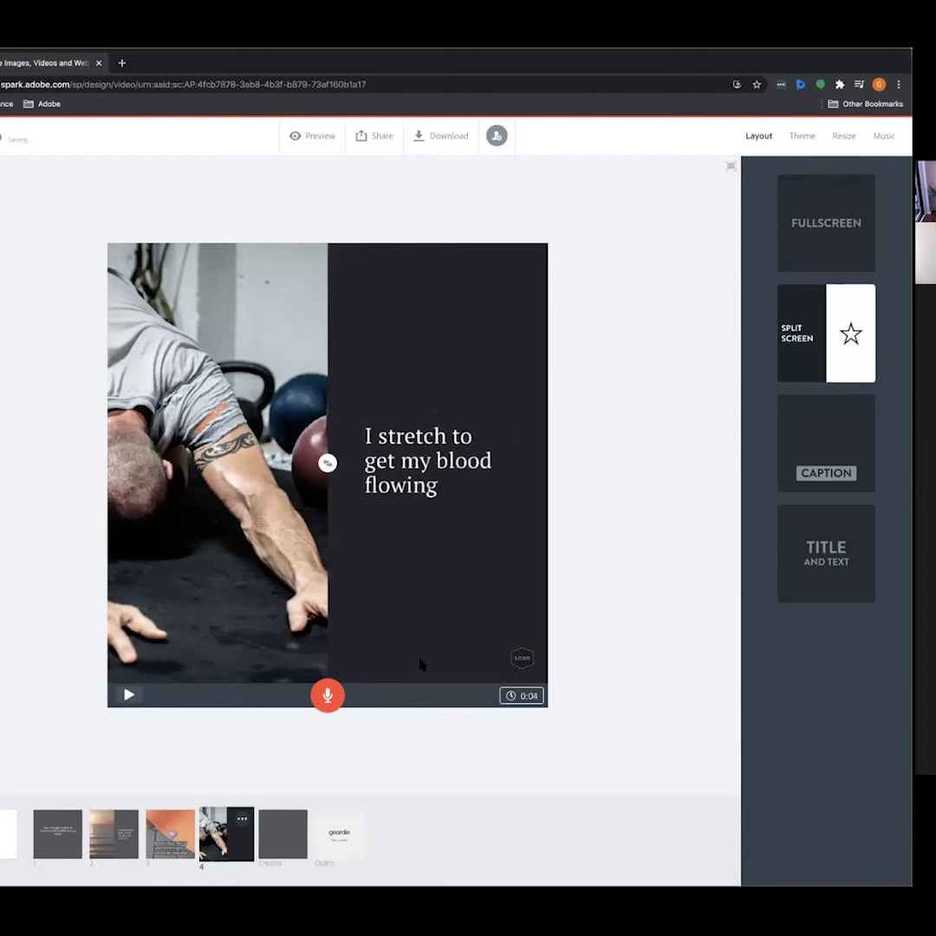
Try the first slide's text in a lower position and in the upper-left corner, and return it to the centre of the slide
click(57, 833)
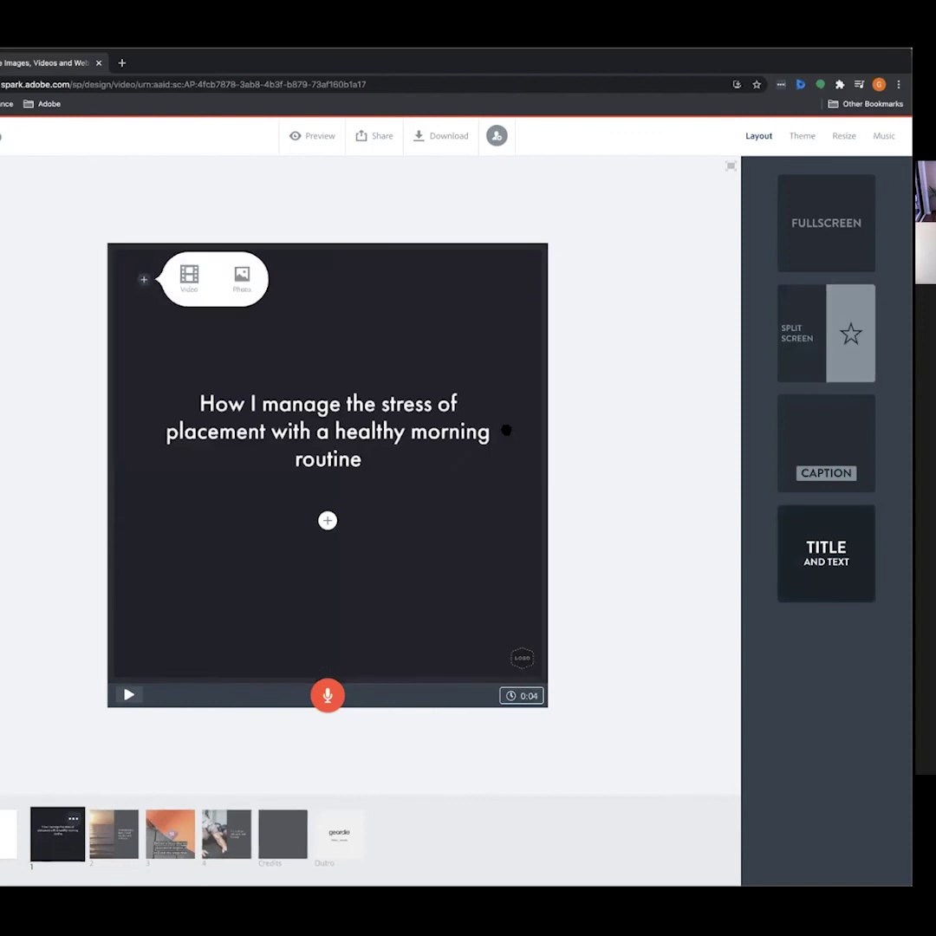
click(416, 433)
click(562, 392)
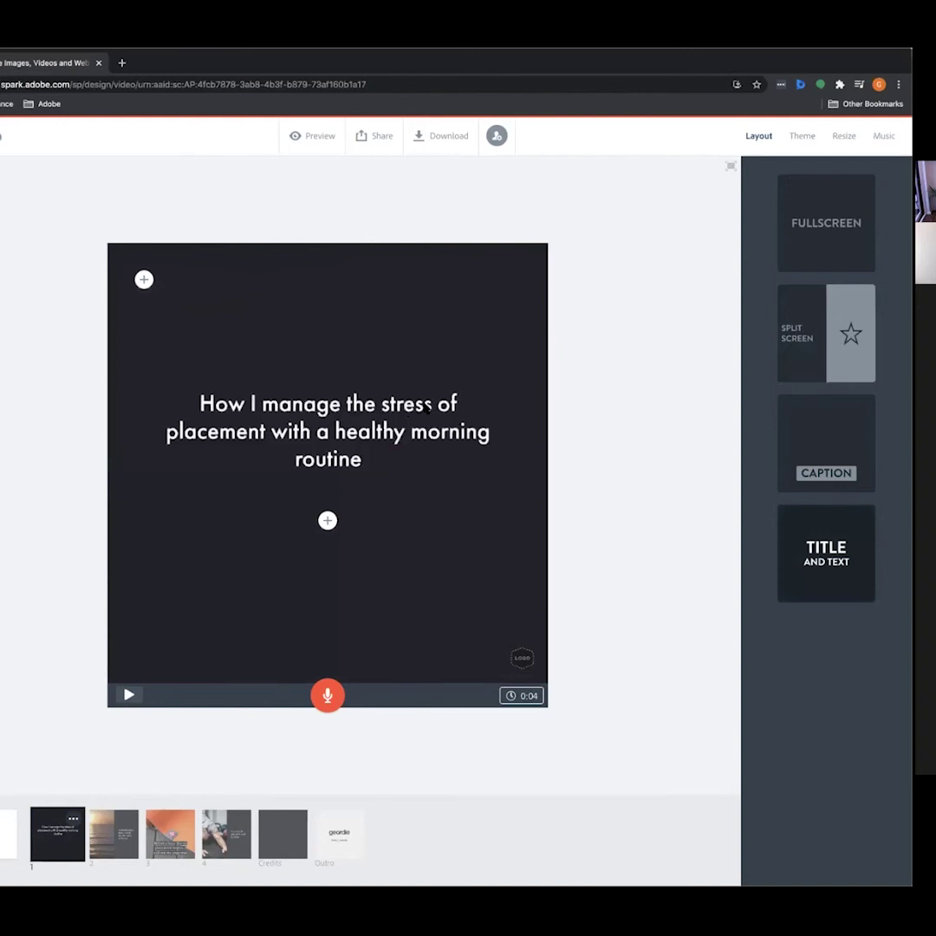
drag(290, 568, 246, 594)
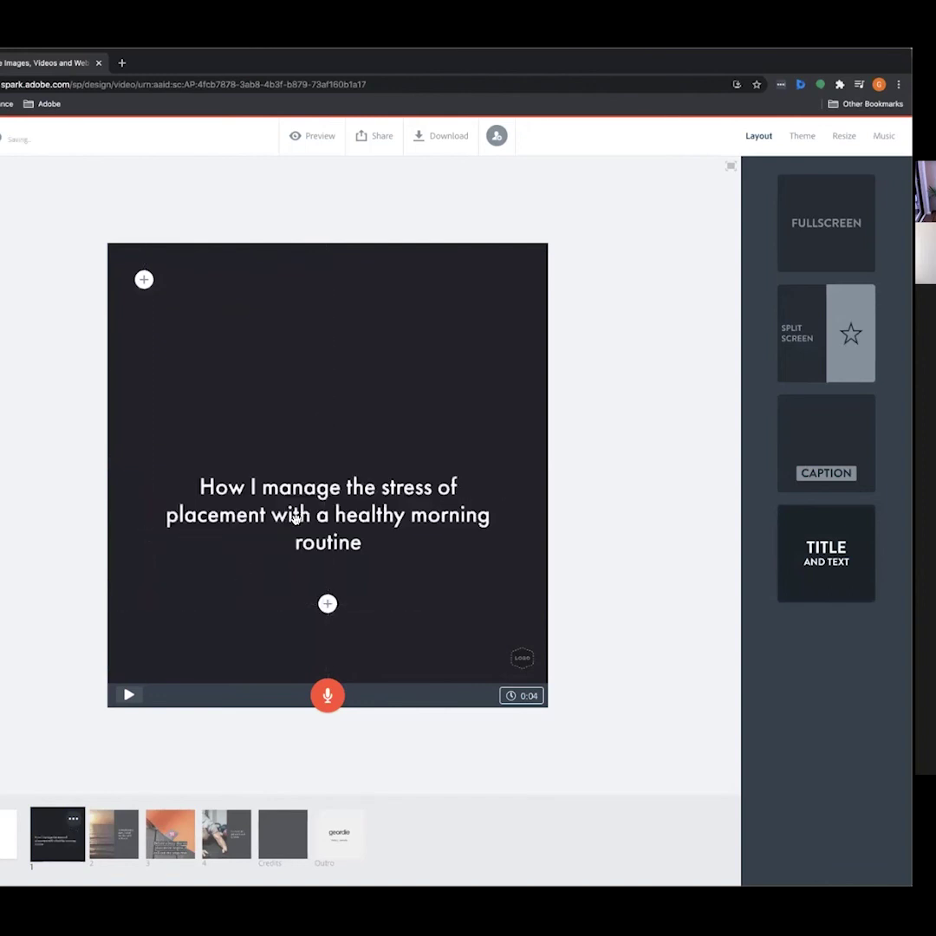
drag(255, 512, 234, 327)
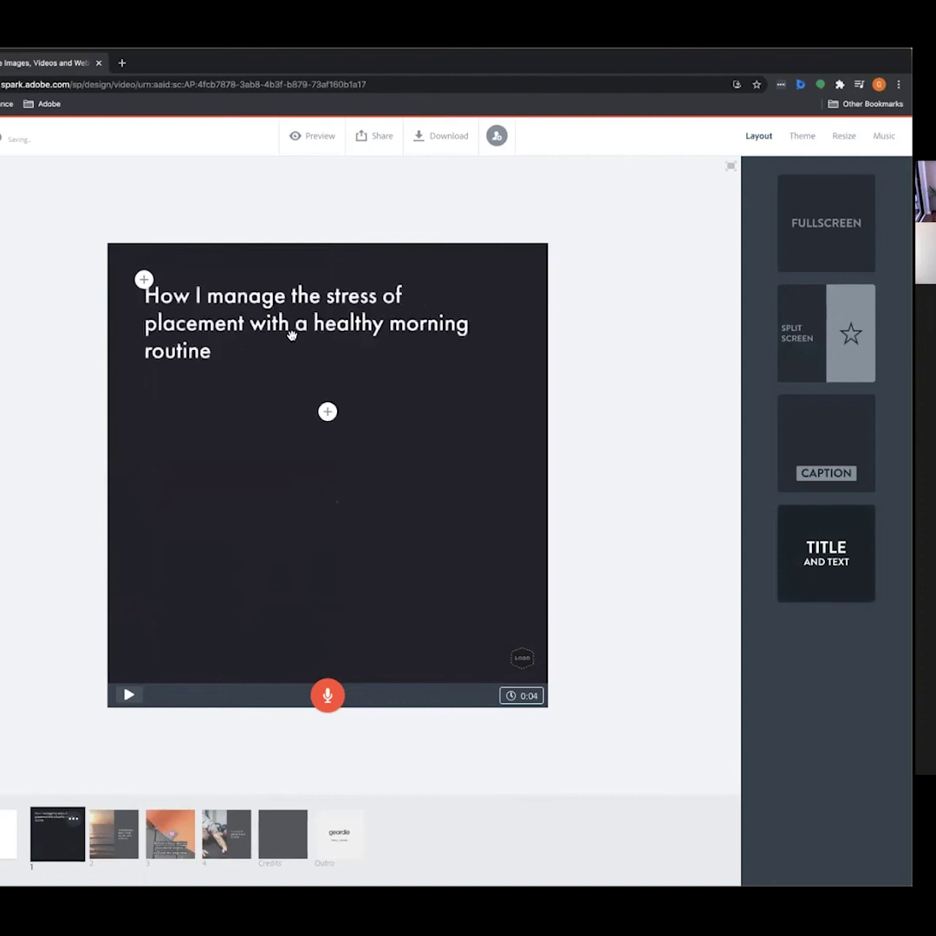
drag(260, 325, 268, 462)
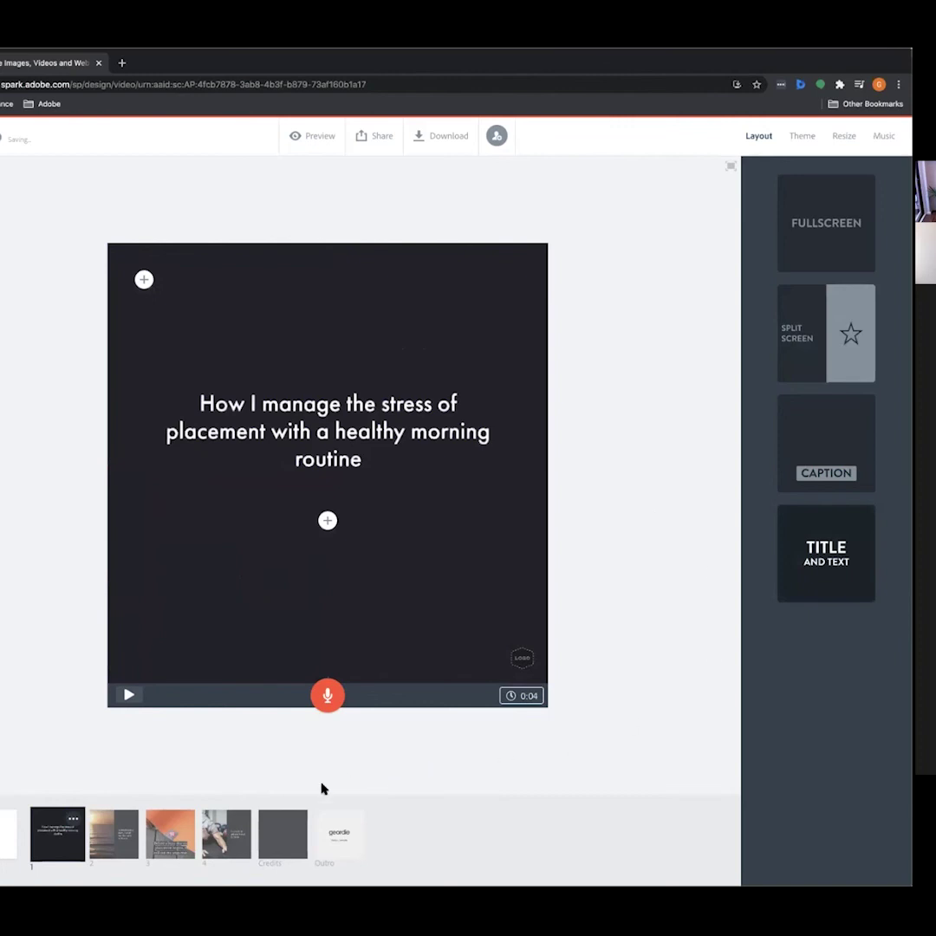
Look through slides one to four to review their text, photos and layouts
click(221, 828)
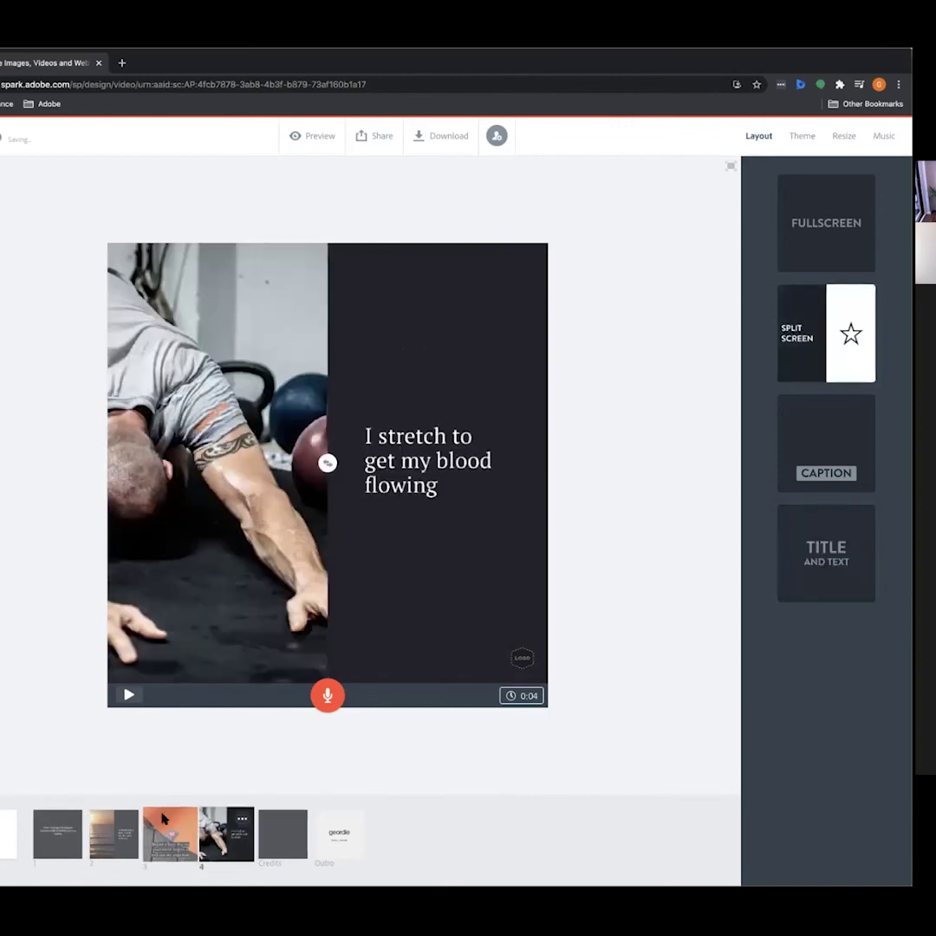
click(66, 820)
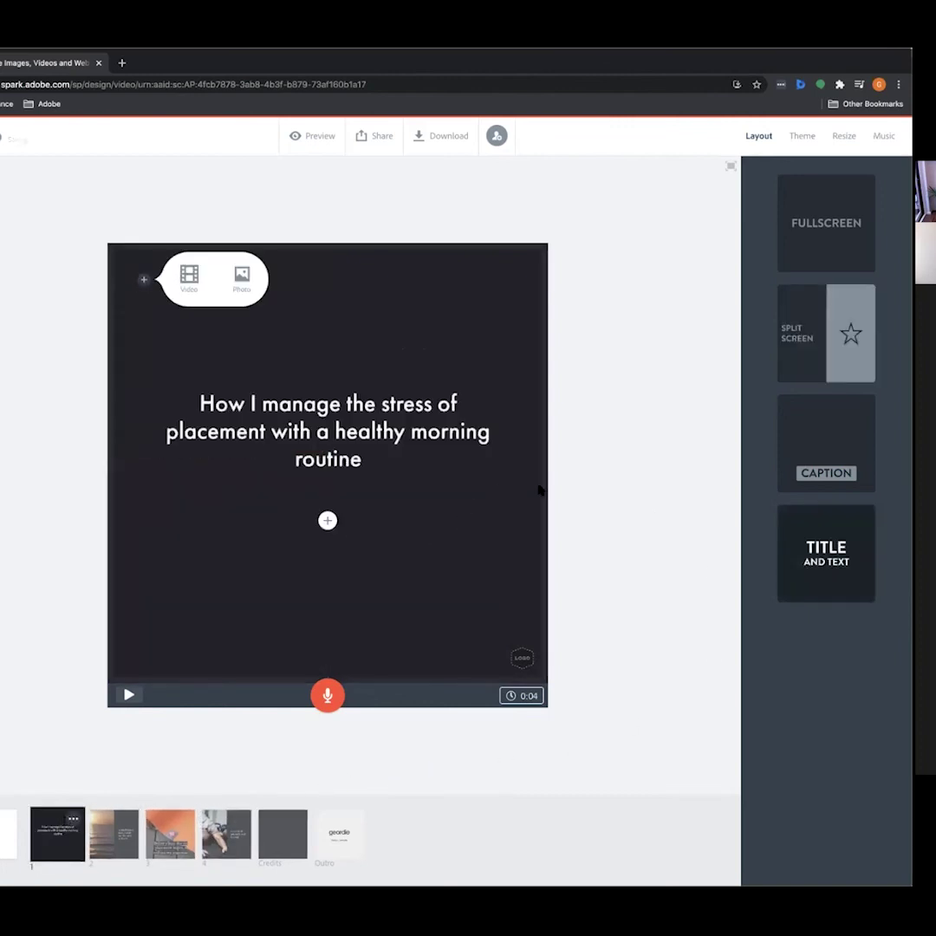
click(121, 819)
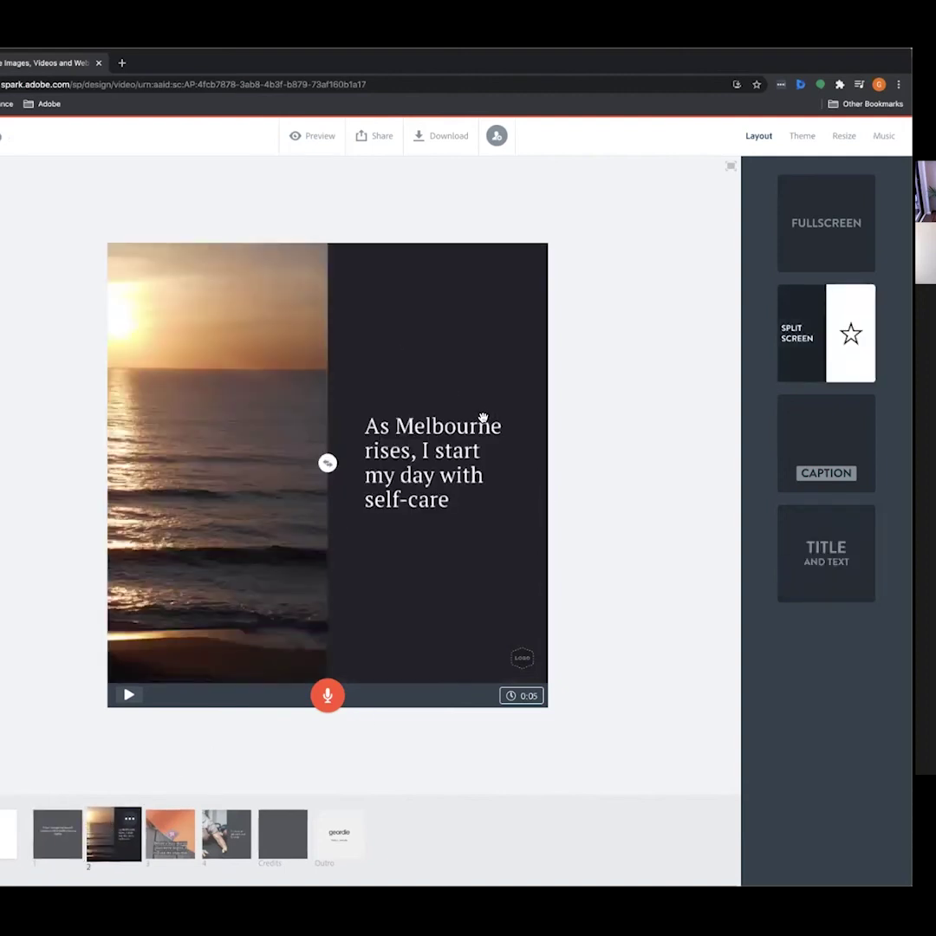
click(174, 836)
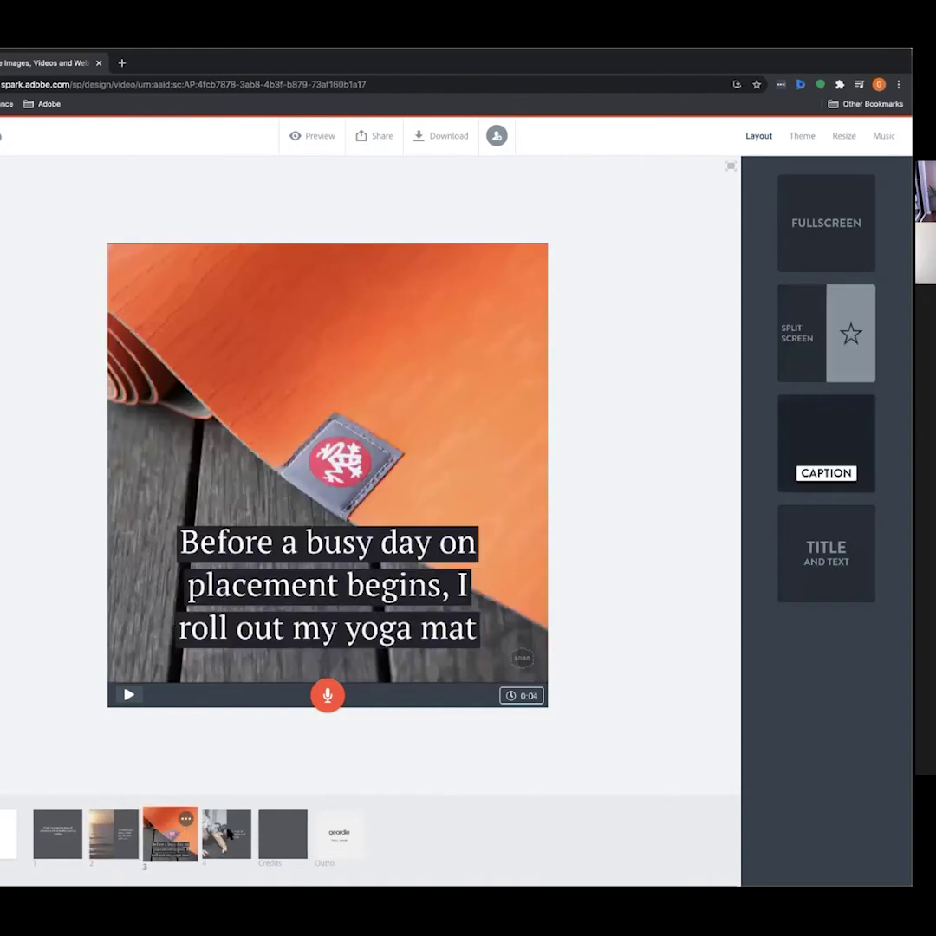
click(225, 834)
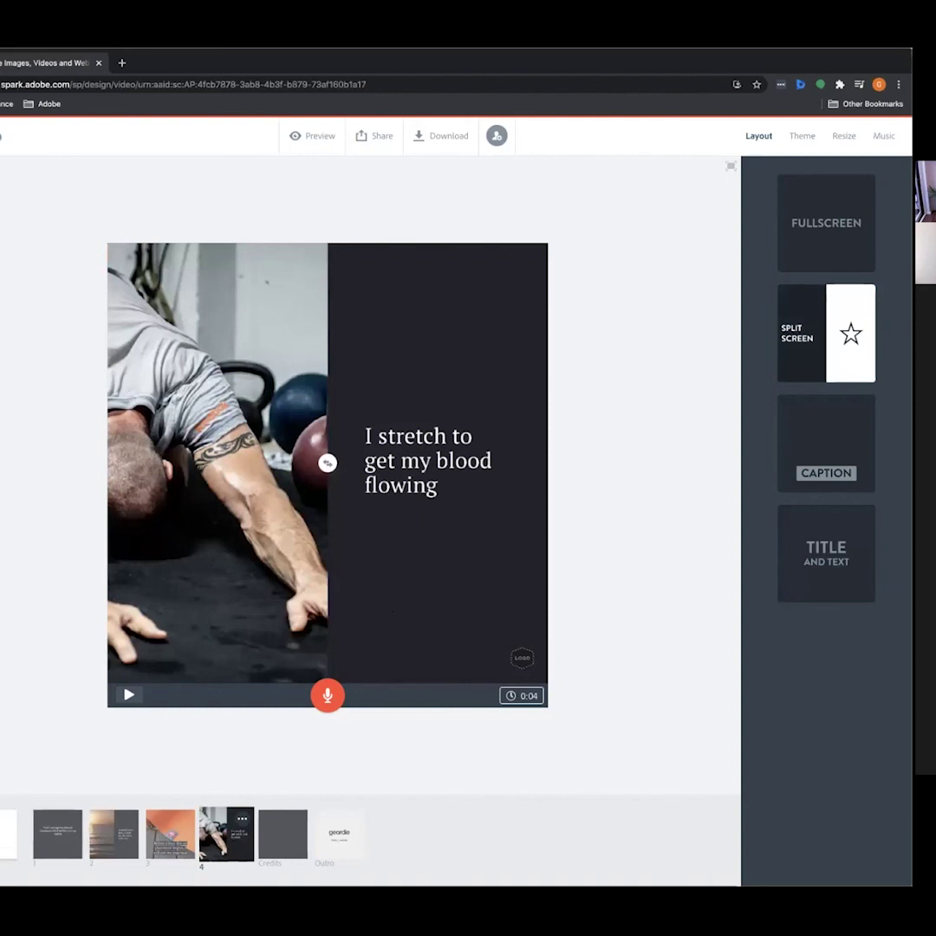
Add a fifth slide with the free photo of a bearded man meditating cross-legged, found by searching "Man meditation"
click(283, 834)
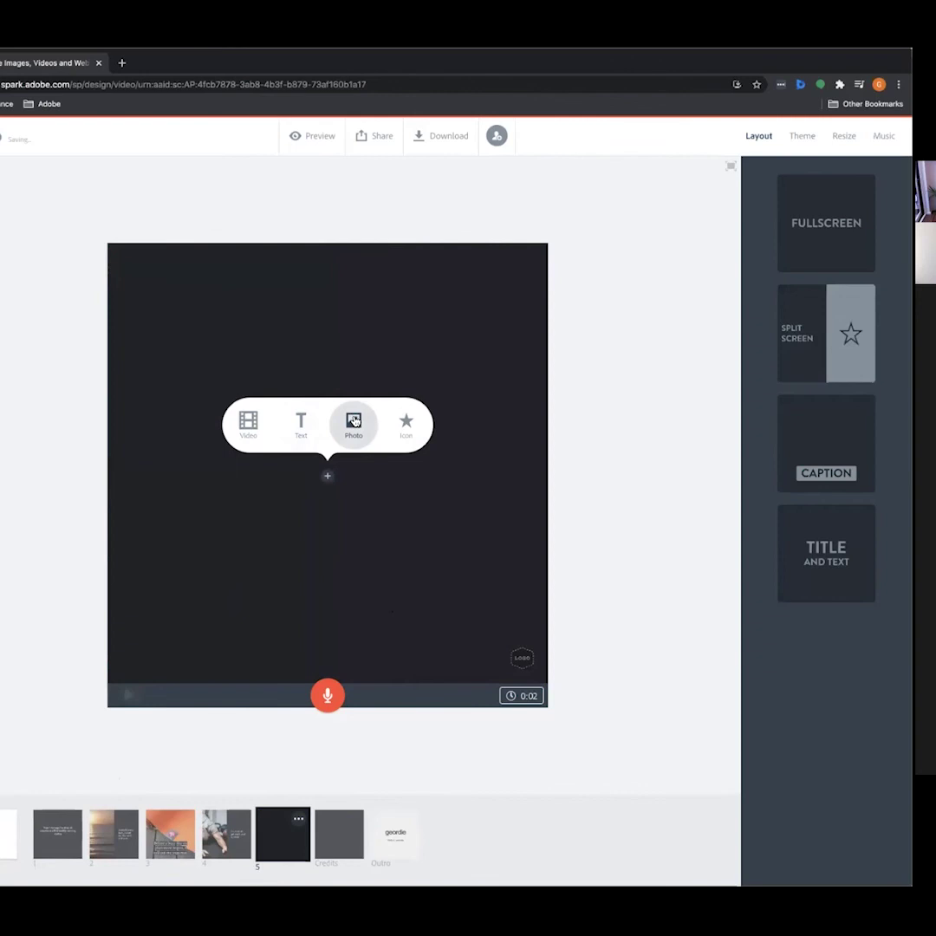
click(354, 422)
click(777, 201)
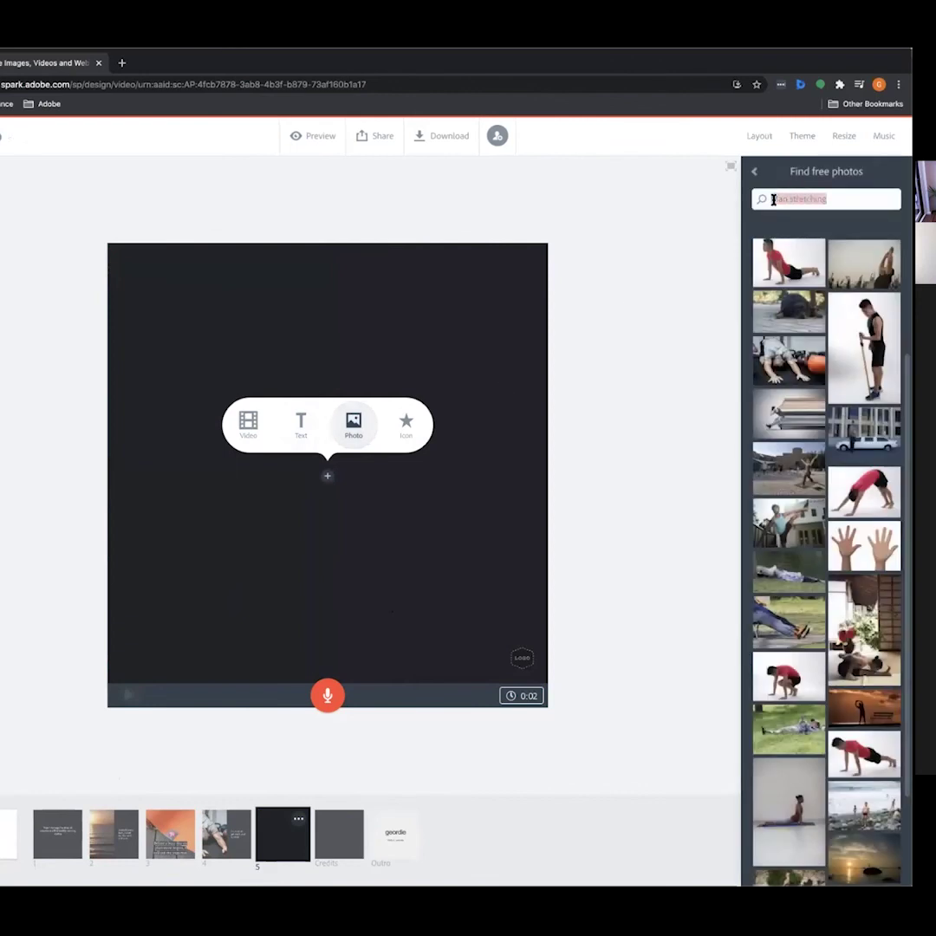
text(Med)
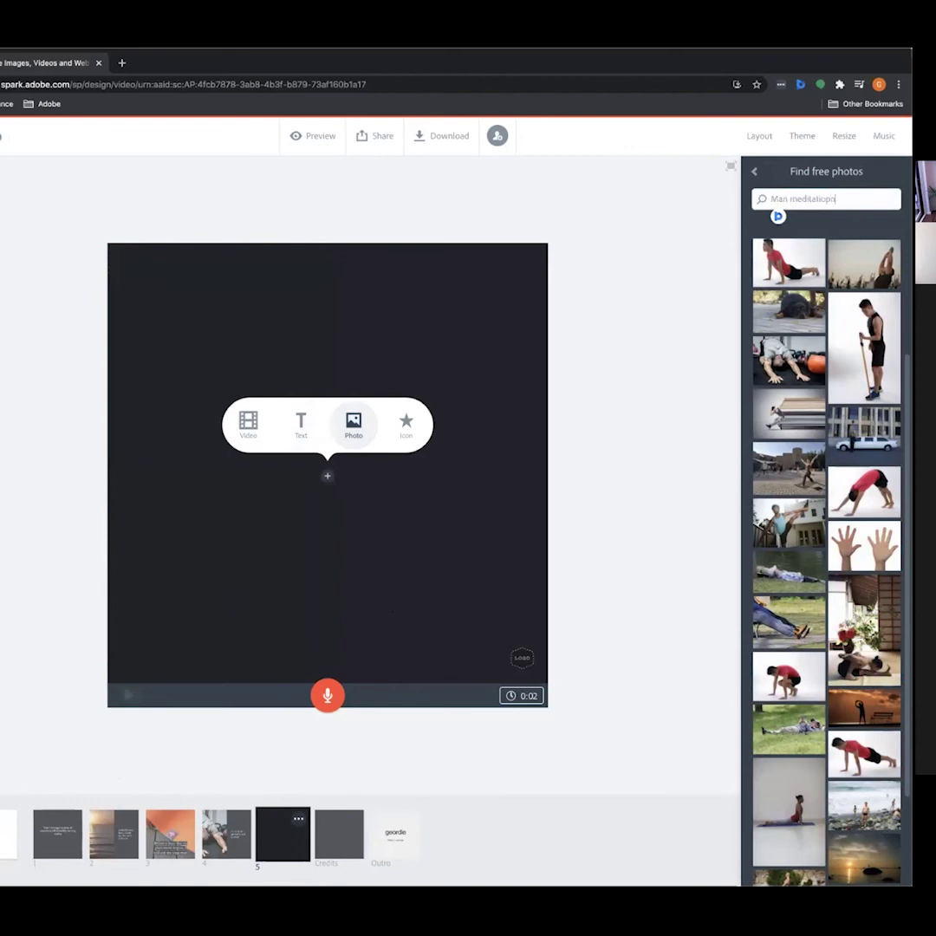
text(n)
key(Return)
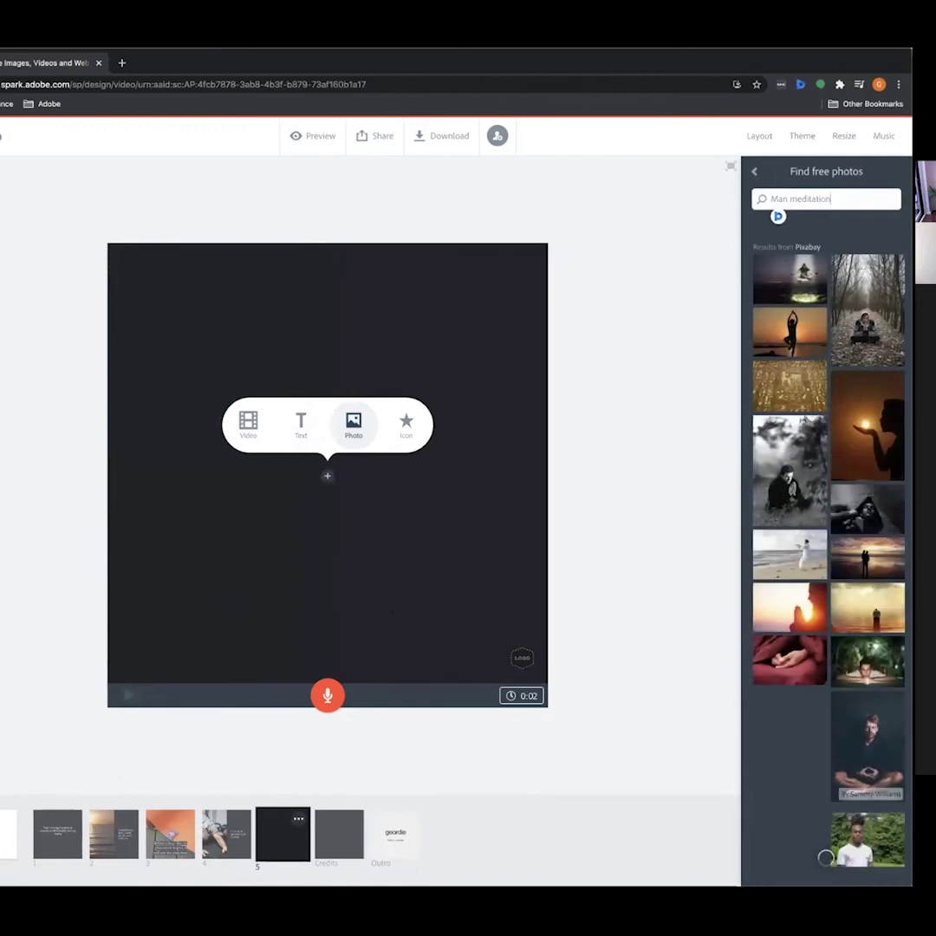
click(864, 746)
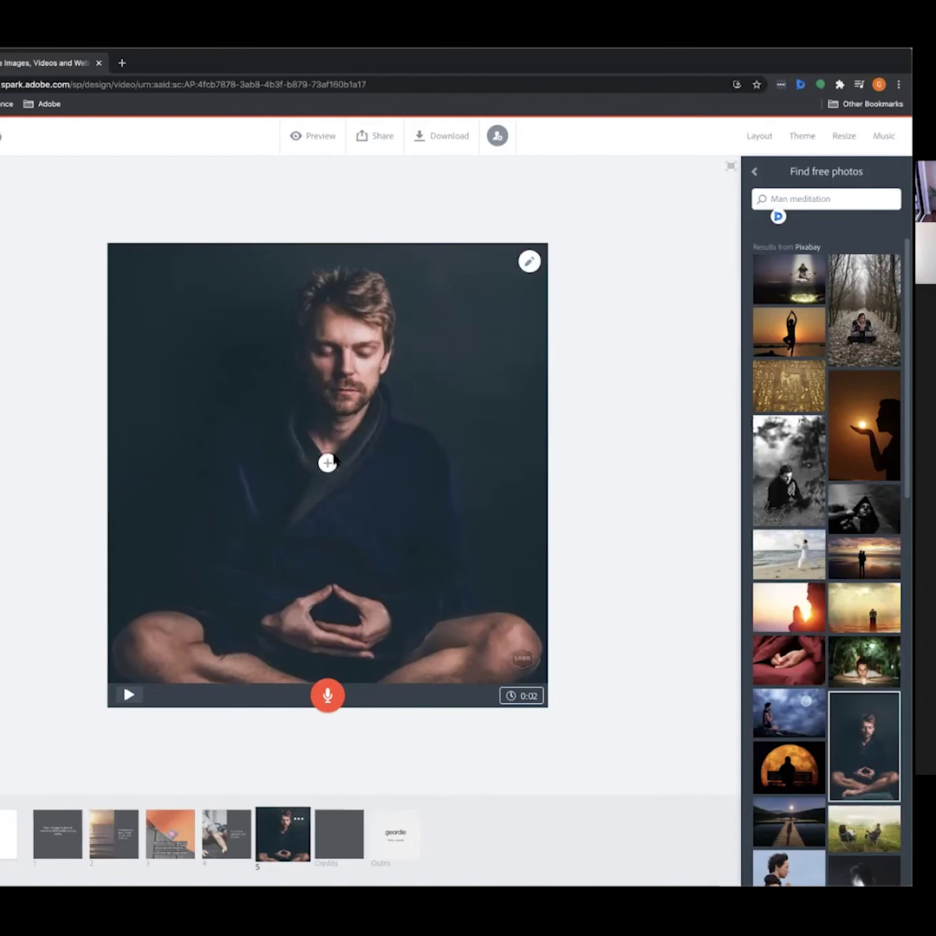
Add the text "I then meditate for 20 minutes to ease my thoughts." to the fifth slide over the meditation photo
click(330, 465)
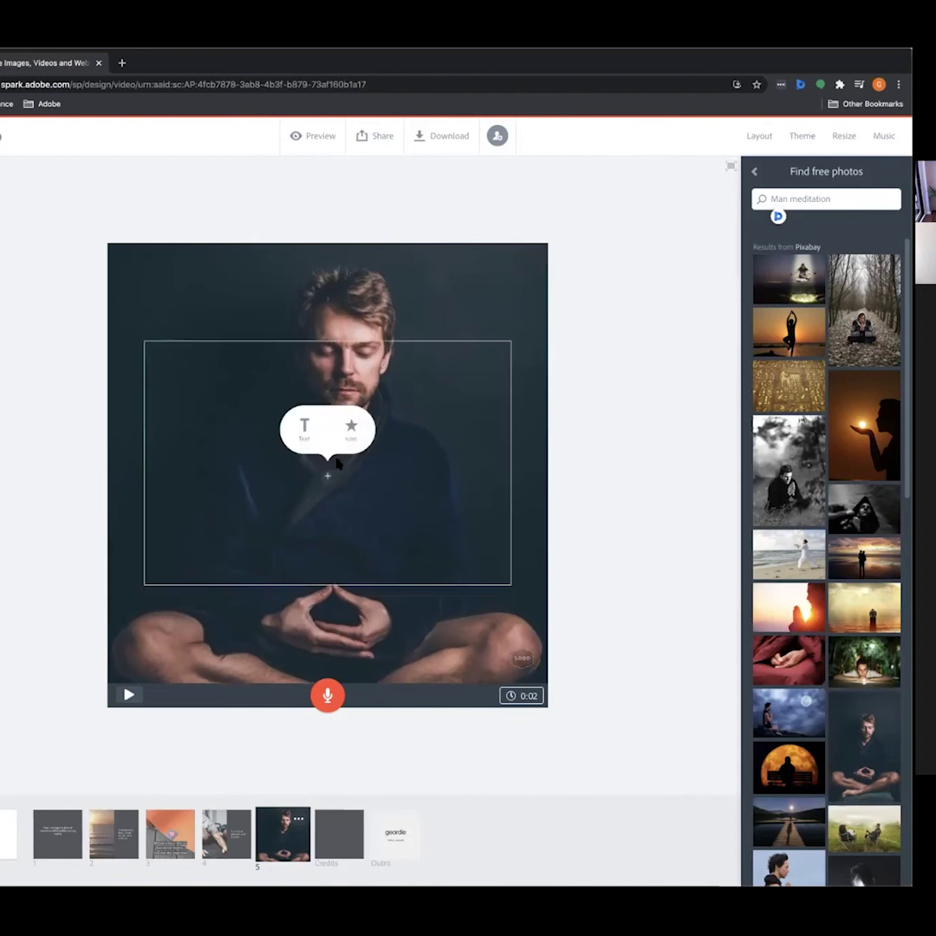
click(302, 423)
text(I then meditat)
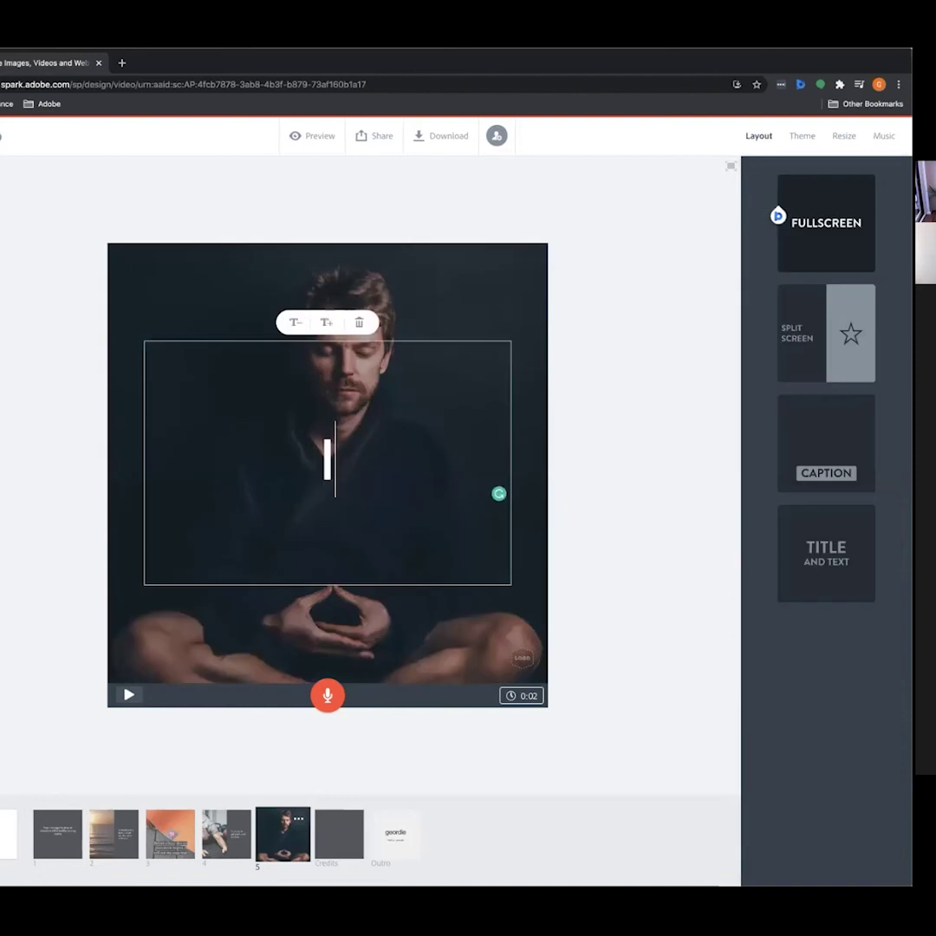
text(e)
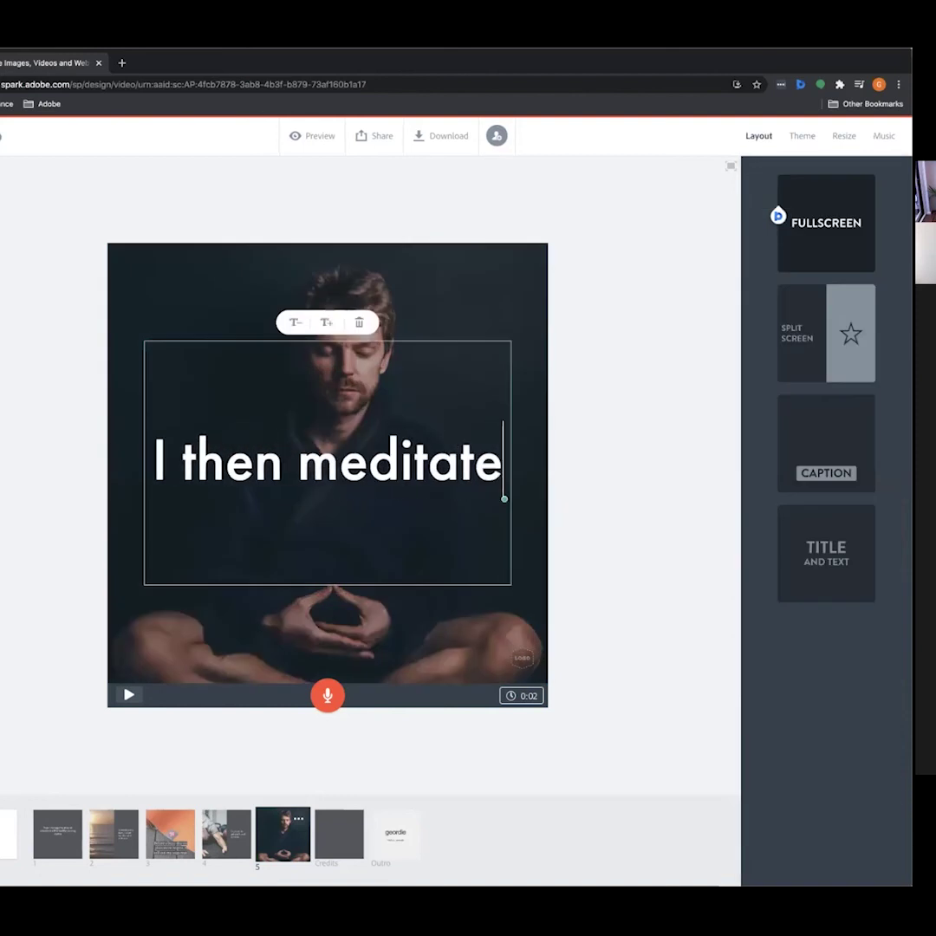
text( for 20 minutes)
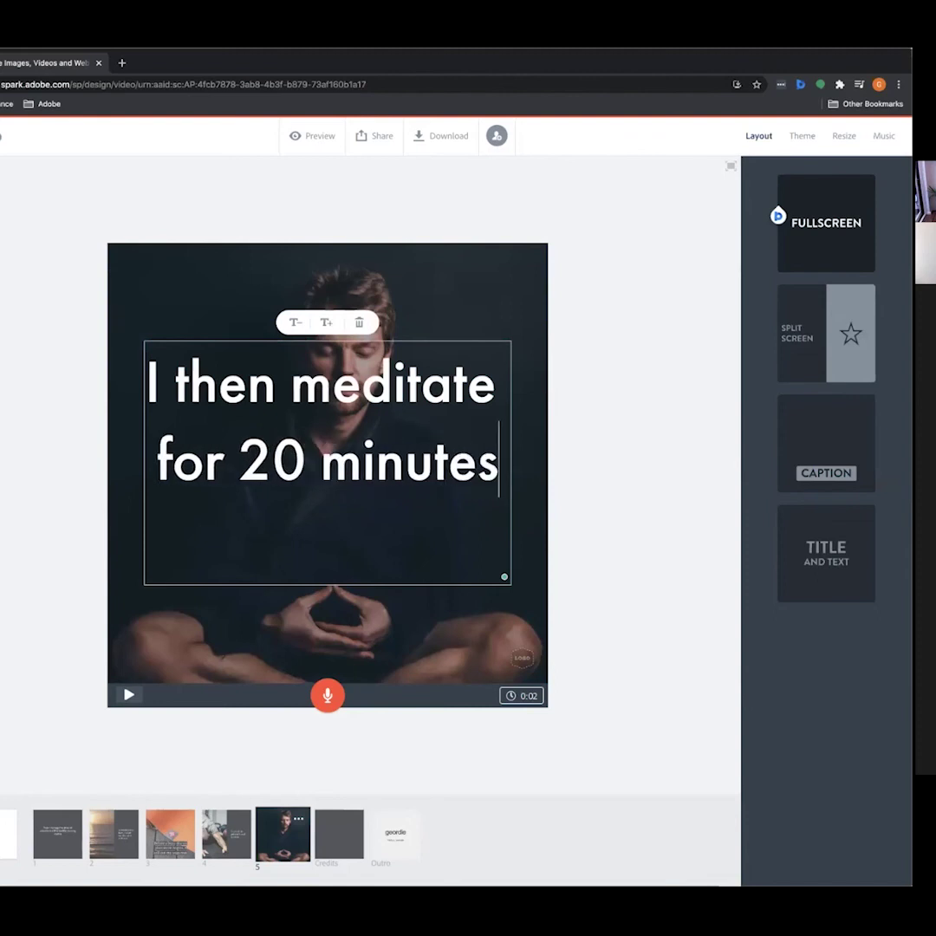
key(Return)
text(f)
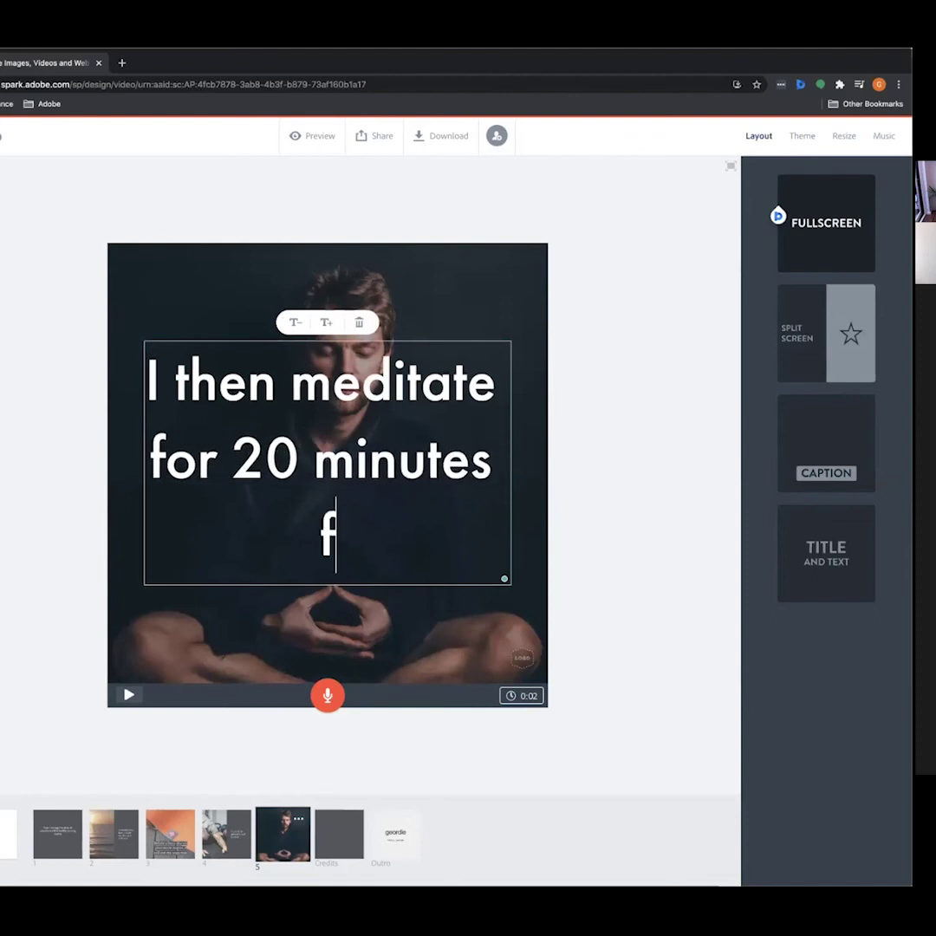
key(BackSpace)
text(to eas)
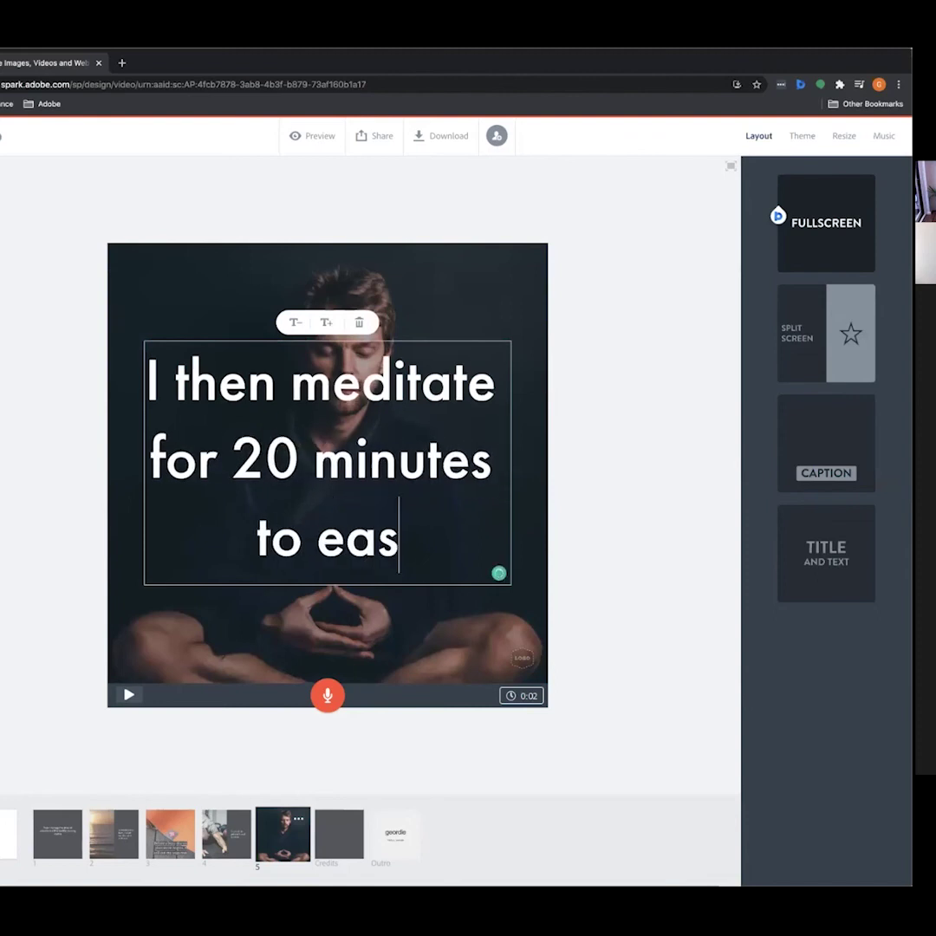
text(e my thoughts.)
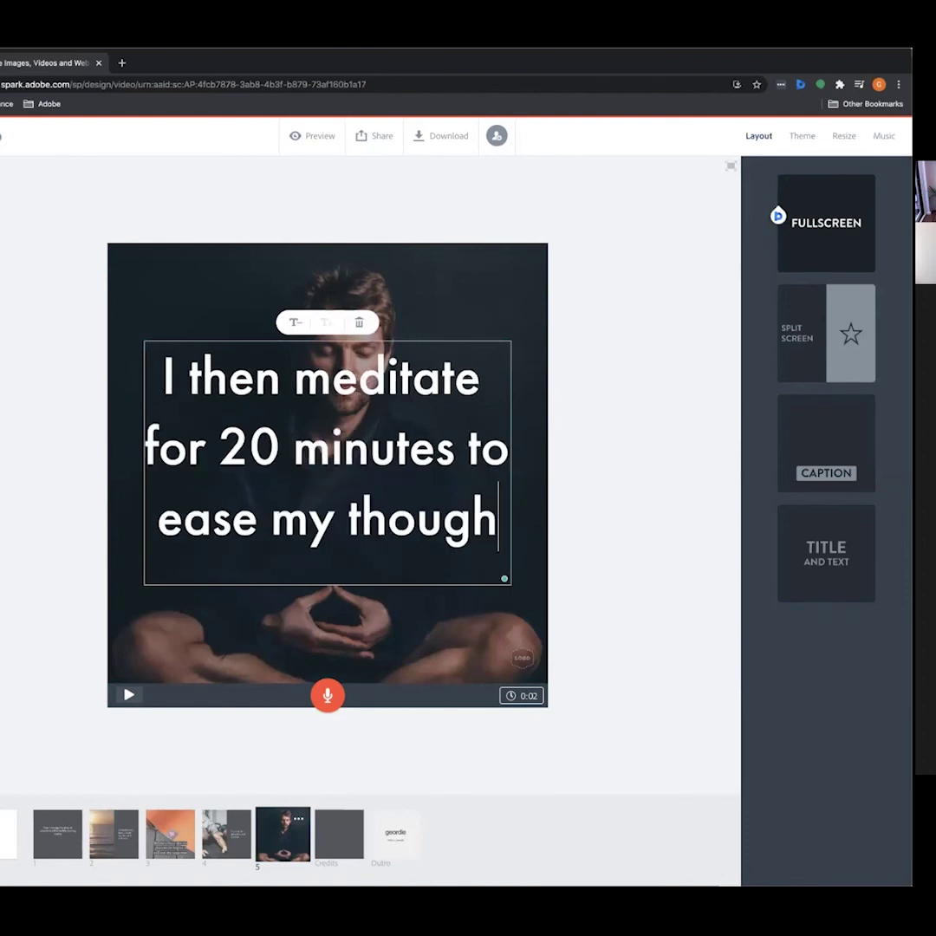
Reduce the fifth slide's text until it fits on two lines and move it to the bottom of the photo
click(295, 323)
click(295, 322)
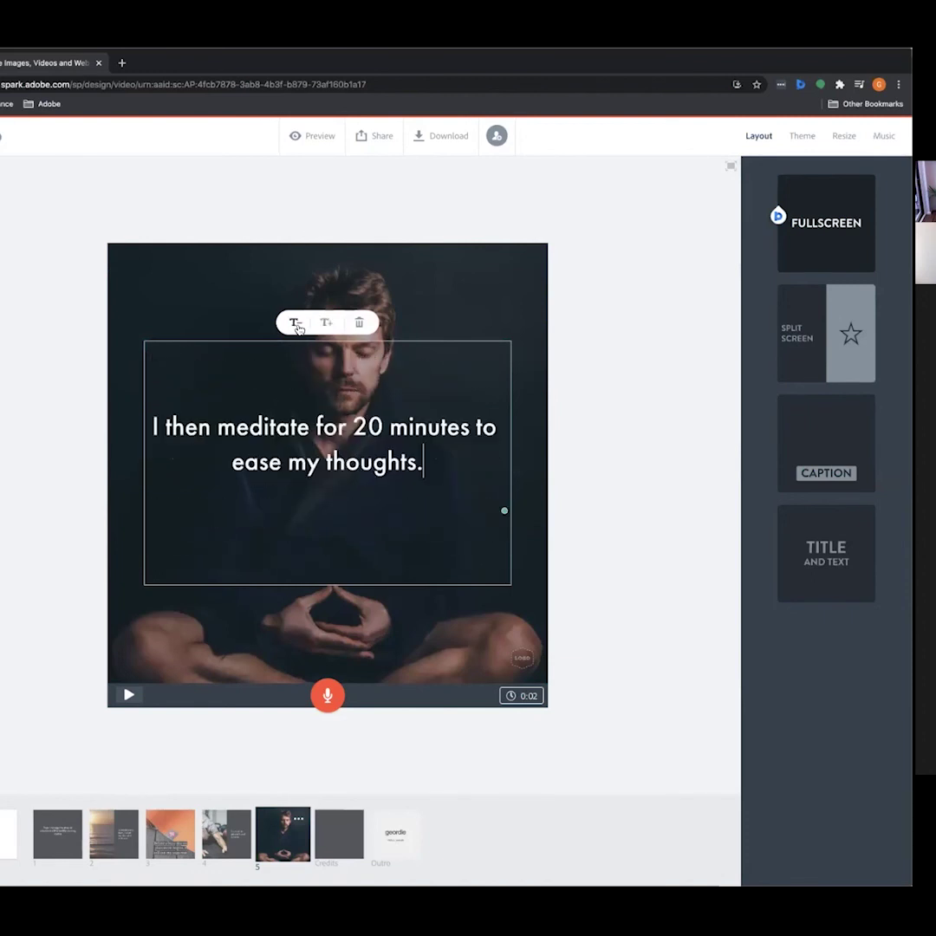
click(616, 363)
drag(392, 444, 403, 600)
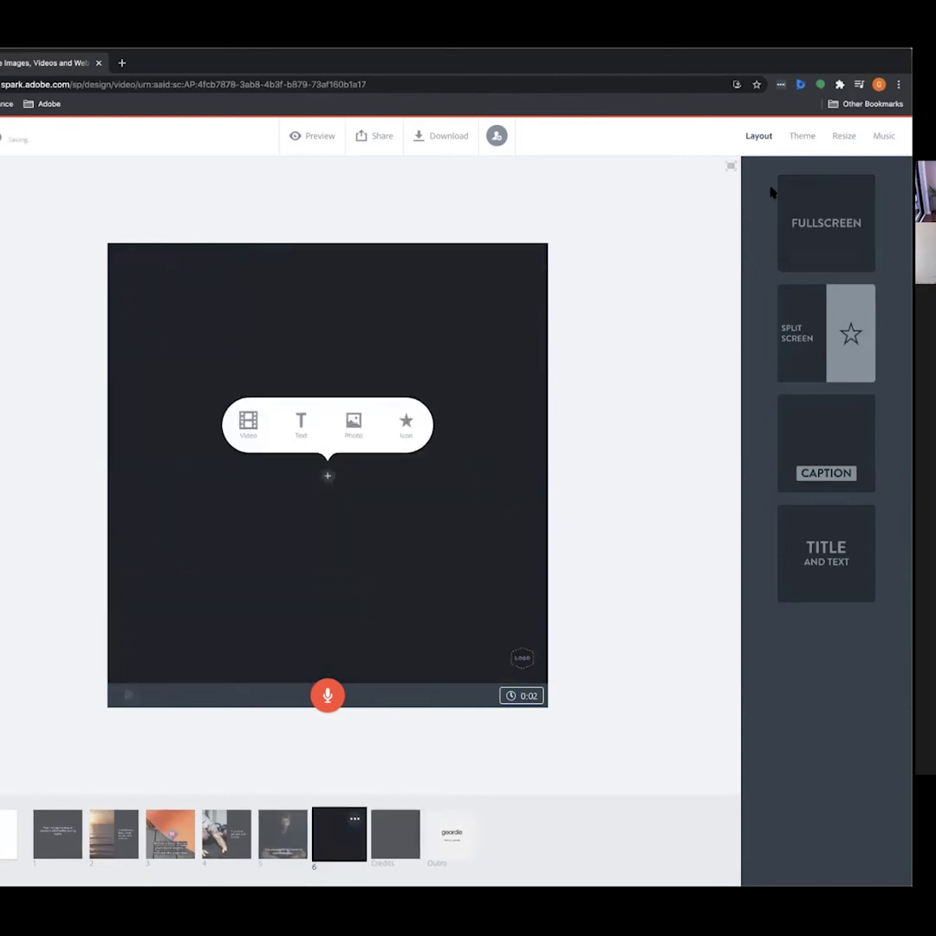
Add a sixth slide with the free photo of avocado and egg toast, found by searching "health breakfast"
click(352, 423)
triple_click(836, 213)
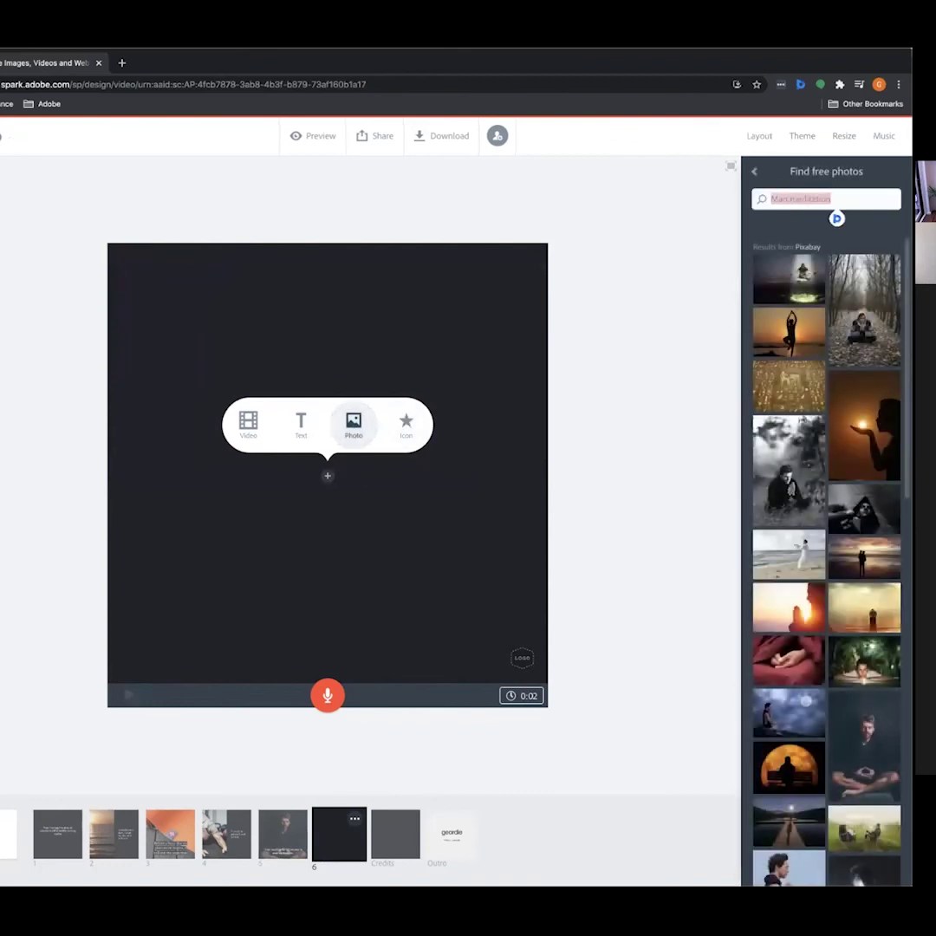
text(health breakfast)
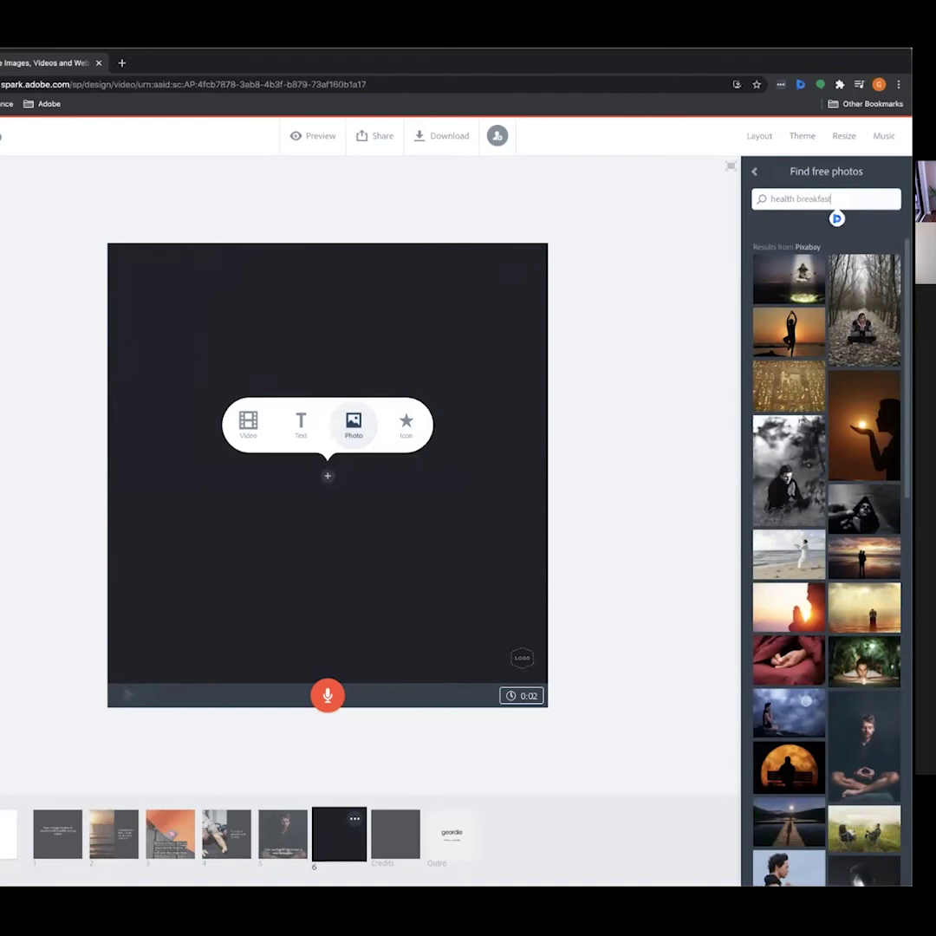
key(Return)
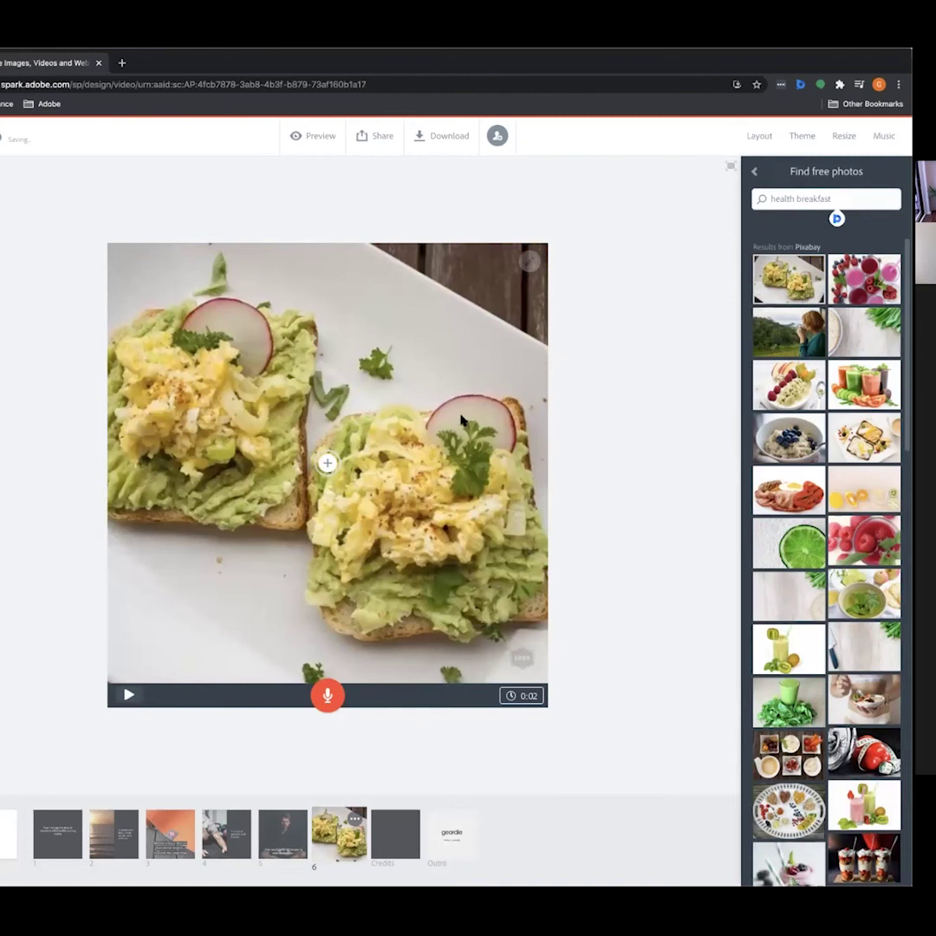
Apply the Split Screen layout to the sixth slide
click(759, 136)
click(801, 136)
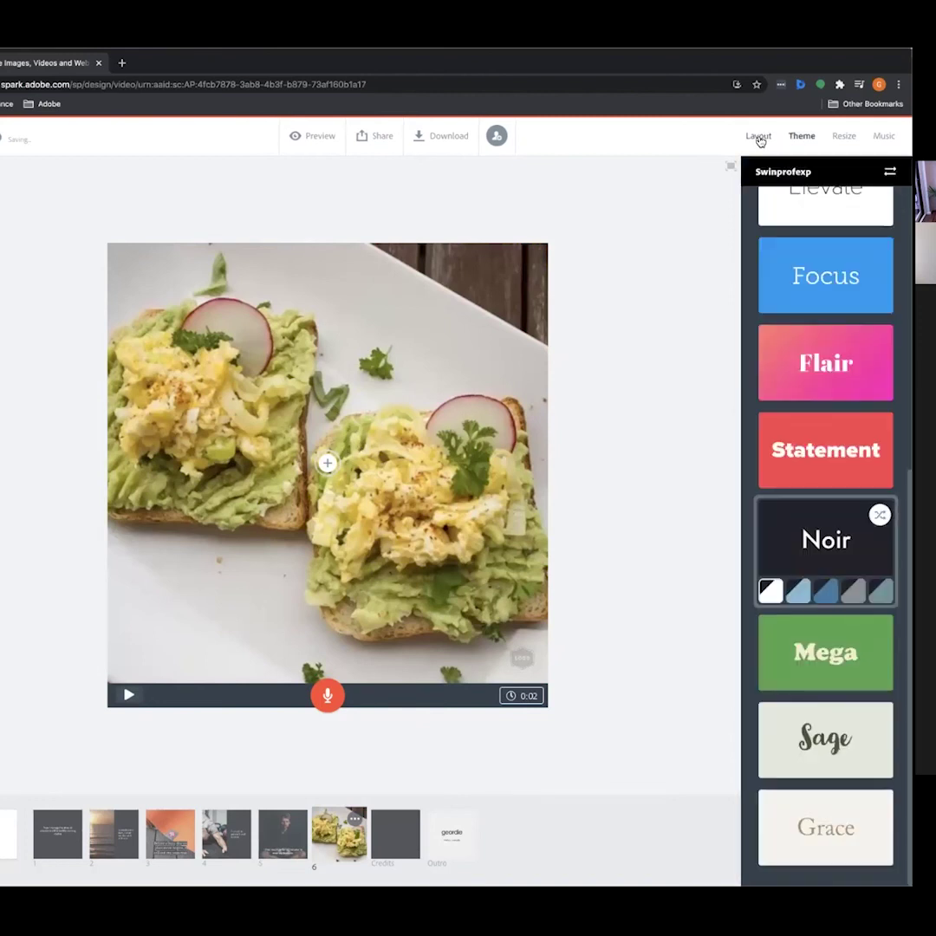
click(759, 139)
click(826, 333)
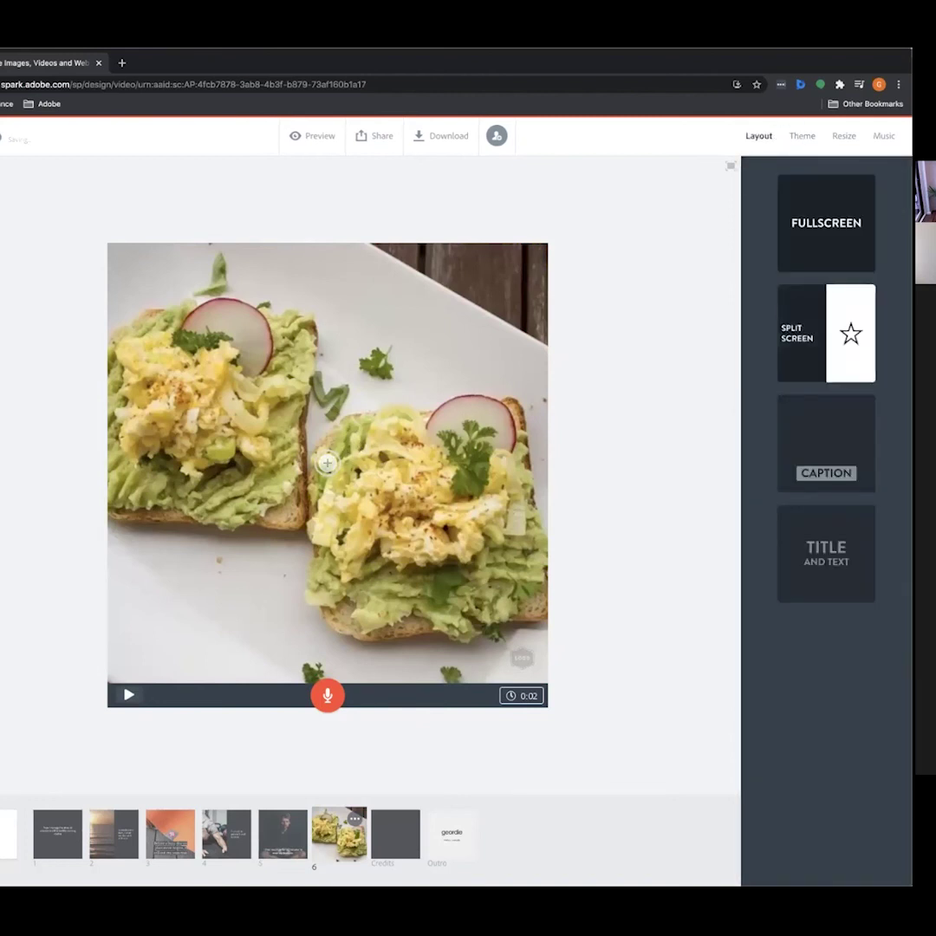
Add the text "Followed by a healthy breakfast, I'm now ready to take on my placement!" to the empty half of the sixth slide
click(438, 462)
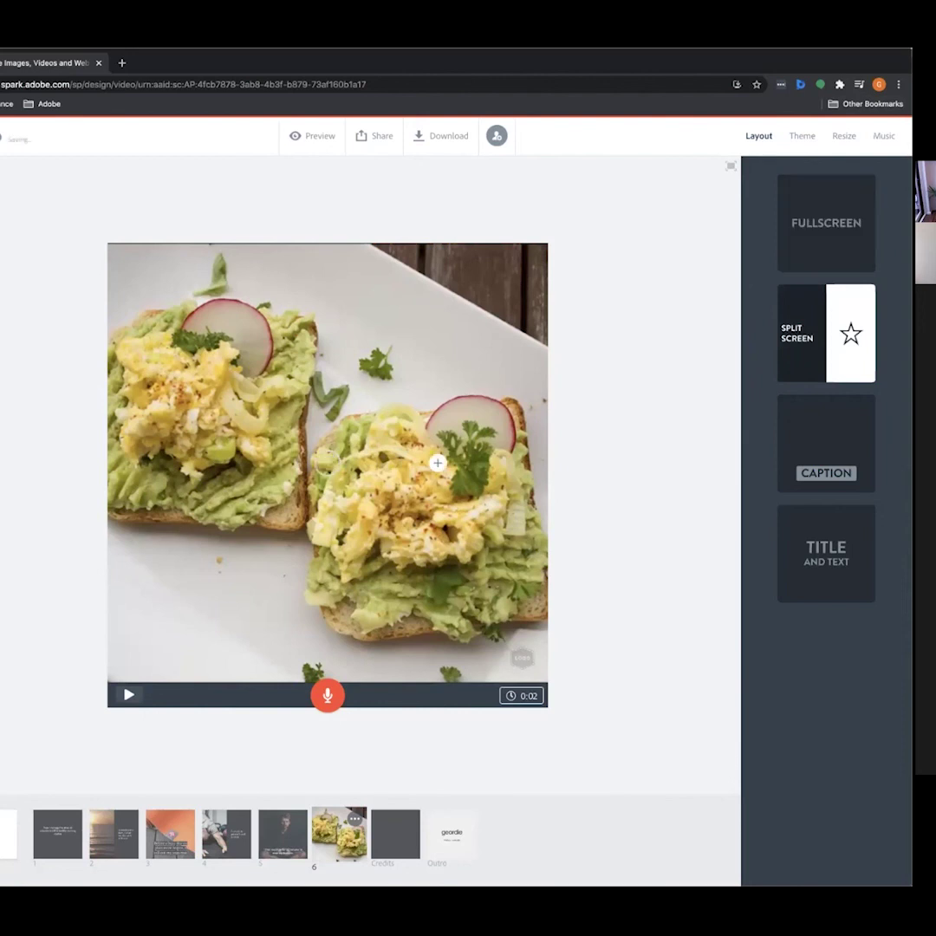
click(438, 462)
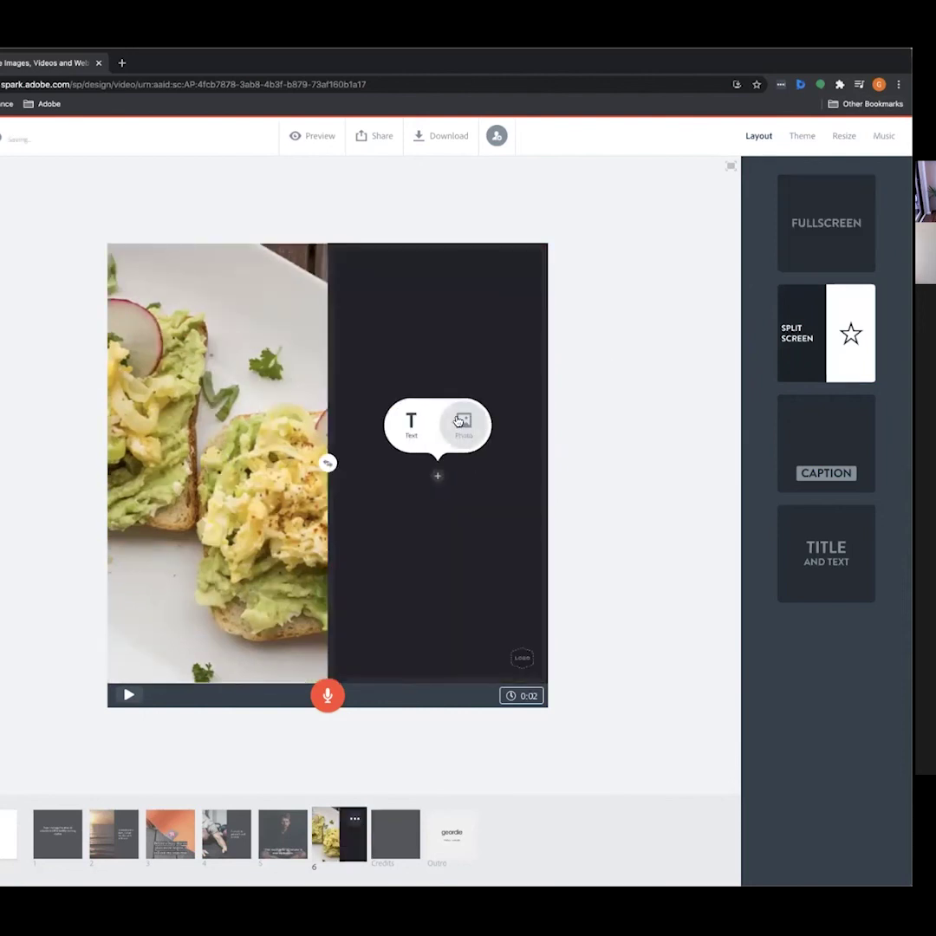
click(408, 423)
text(Followed by )
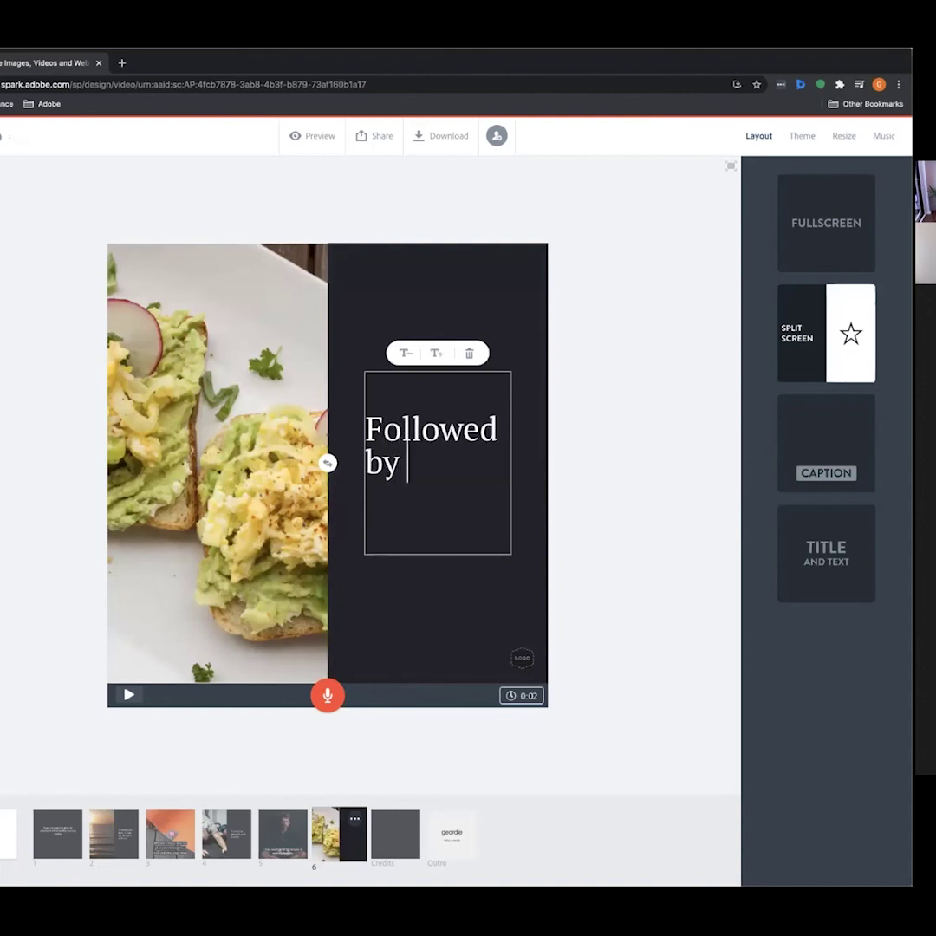
text(a healthy )
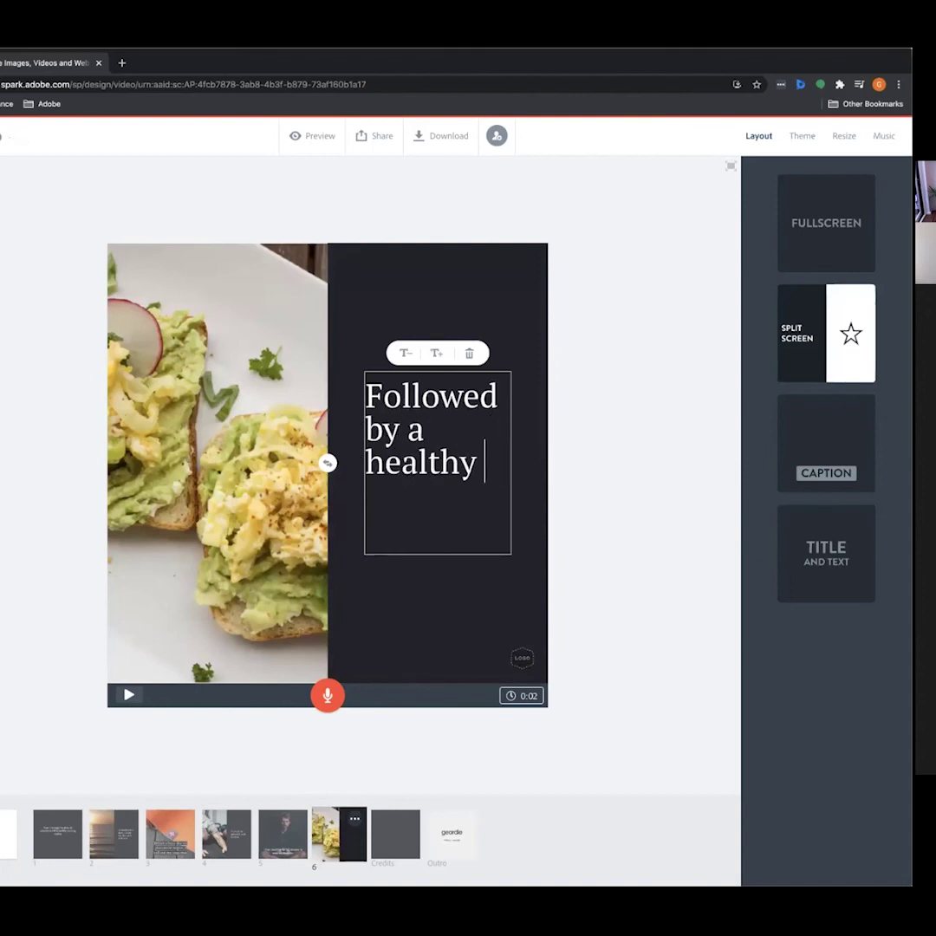
text(breakfast, I)
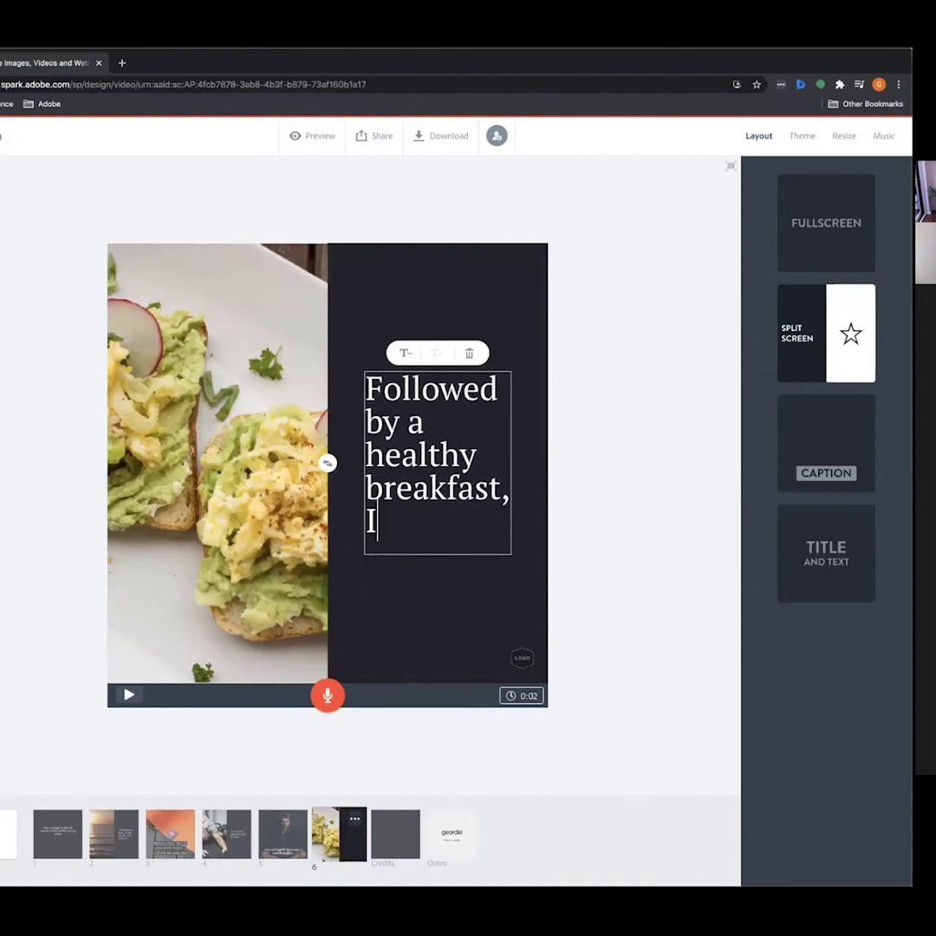
text('m now ready)
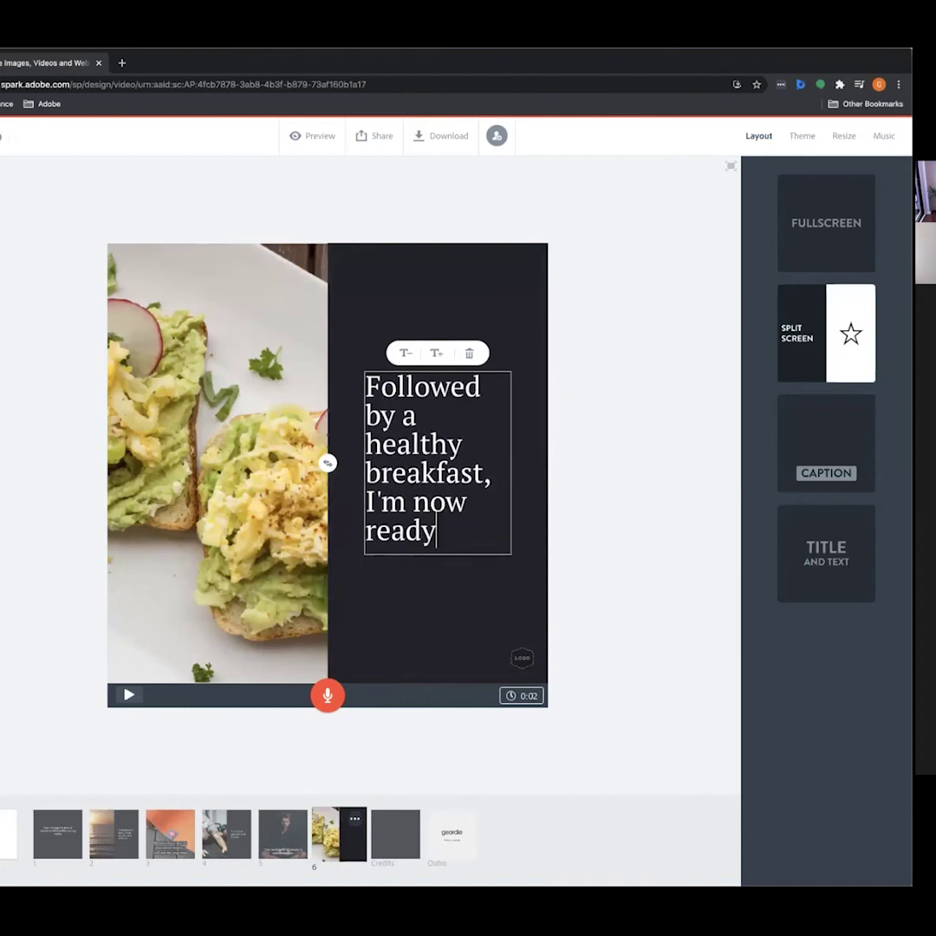
text( to take on my p)
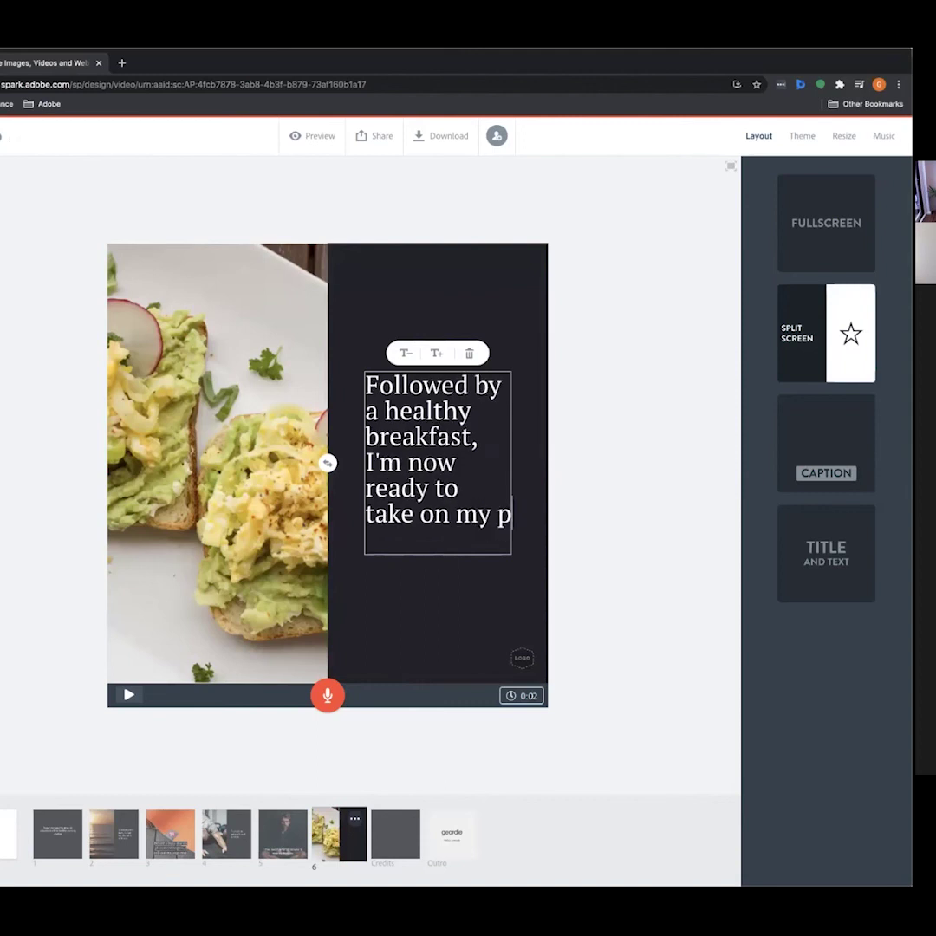
text(alcement)
key(BackSpace)
key(BackSpace)
key(BackSpace)
key(BackSpace)
key(BackSpace)
key(BackSpace)
key(BackSpace)
key(BackSpace)
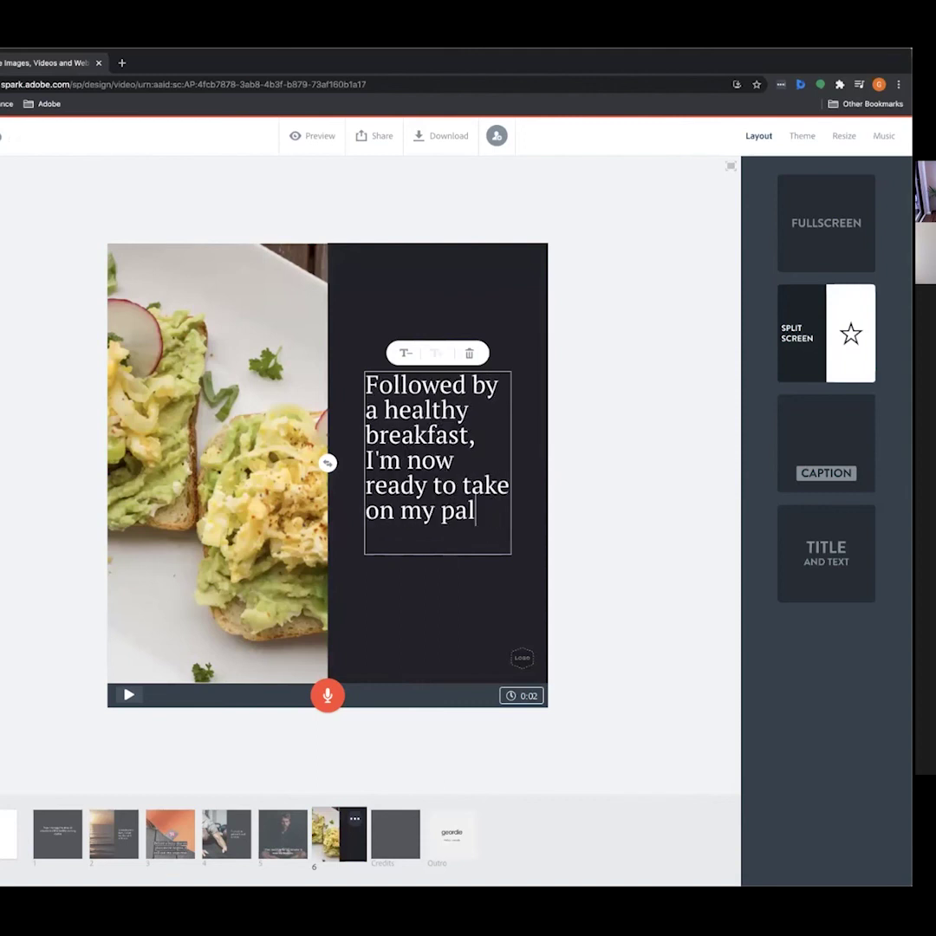
text(lacement)
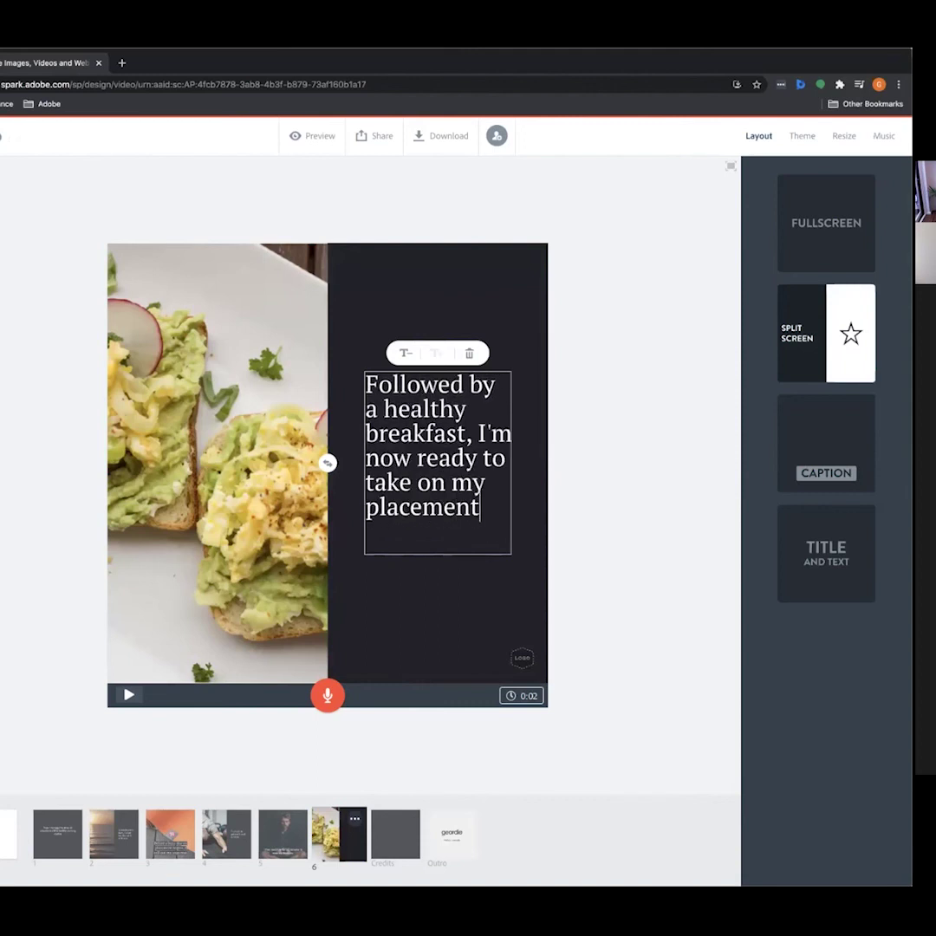
text(!)
click(607, 462)
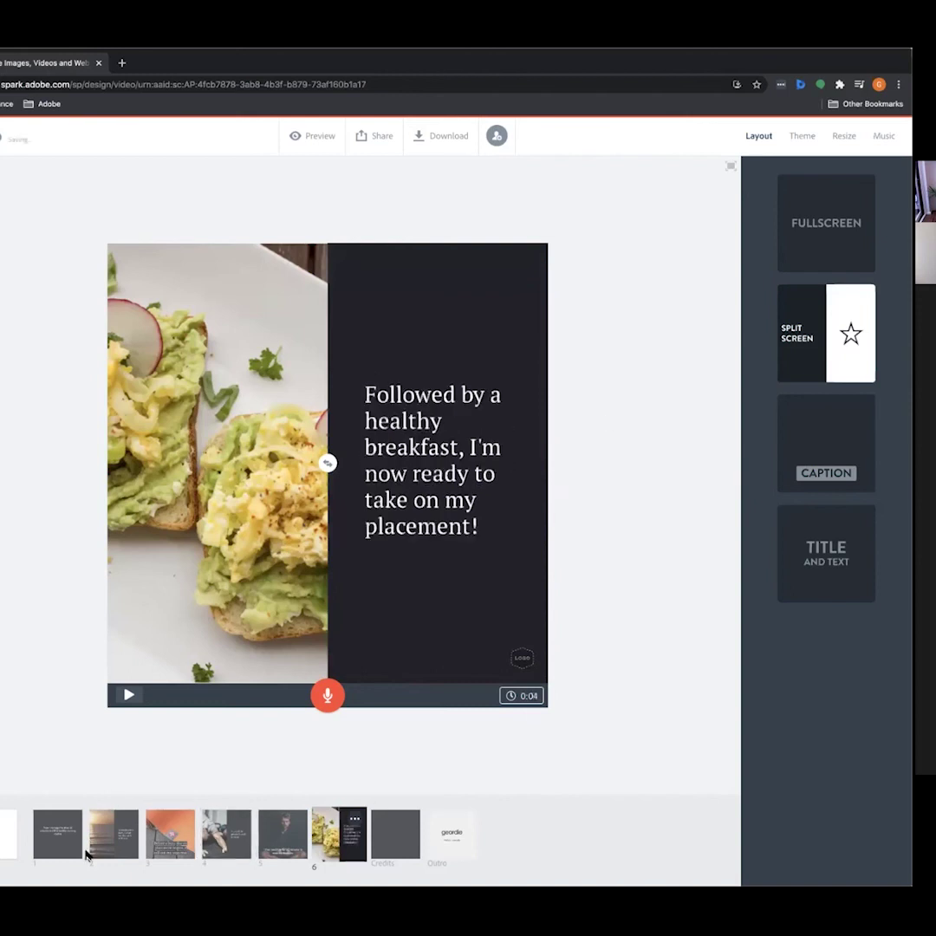
Preview the video from the first slide and pause it at the yoga mat slide
click(59, 836)
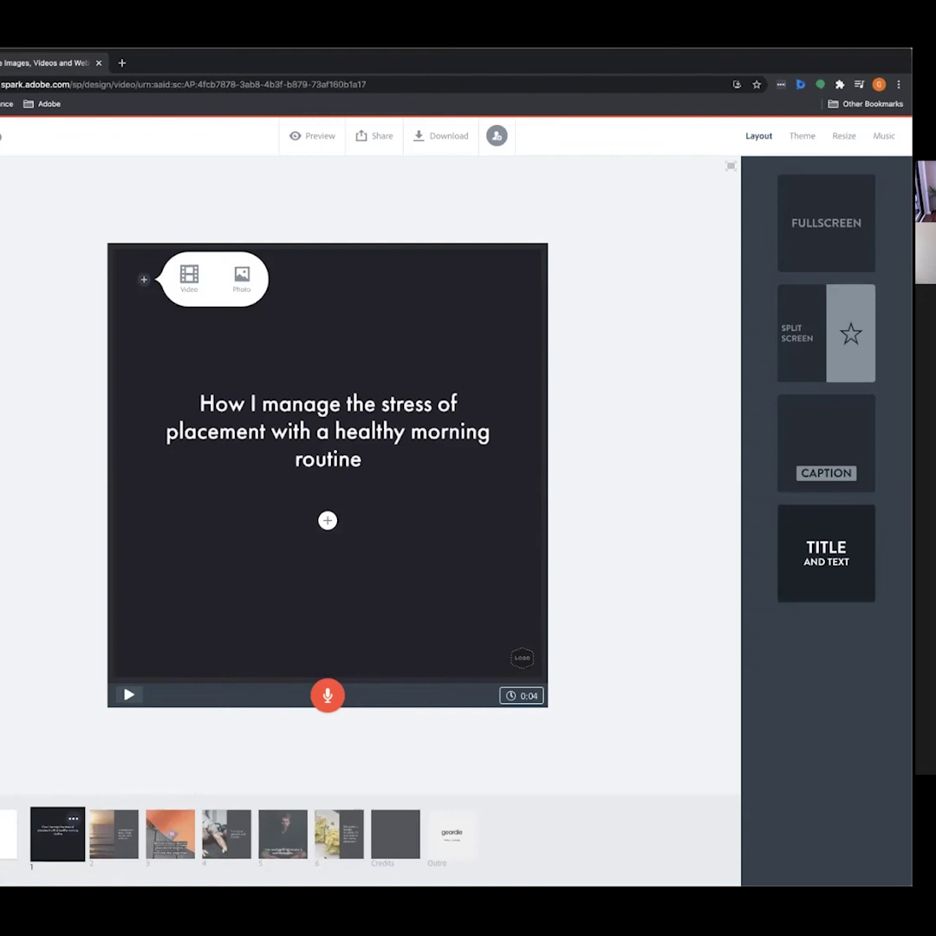
click(128, 695)
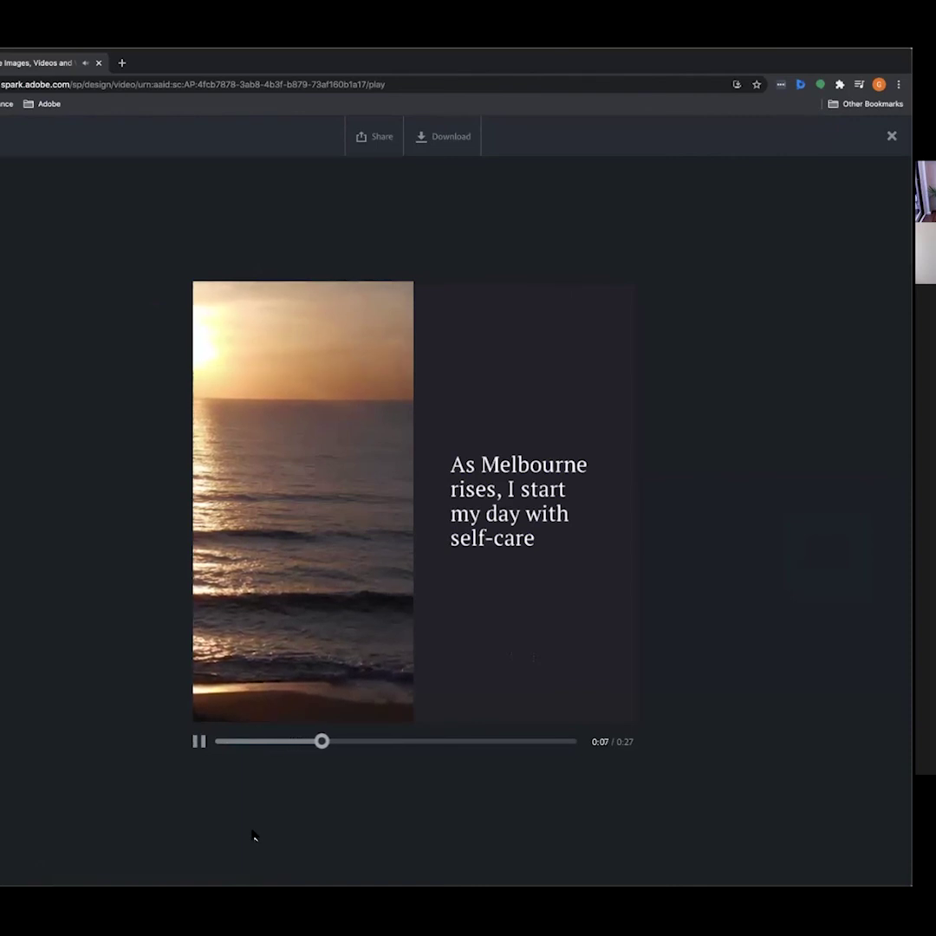
click(205, 738)
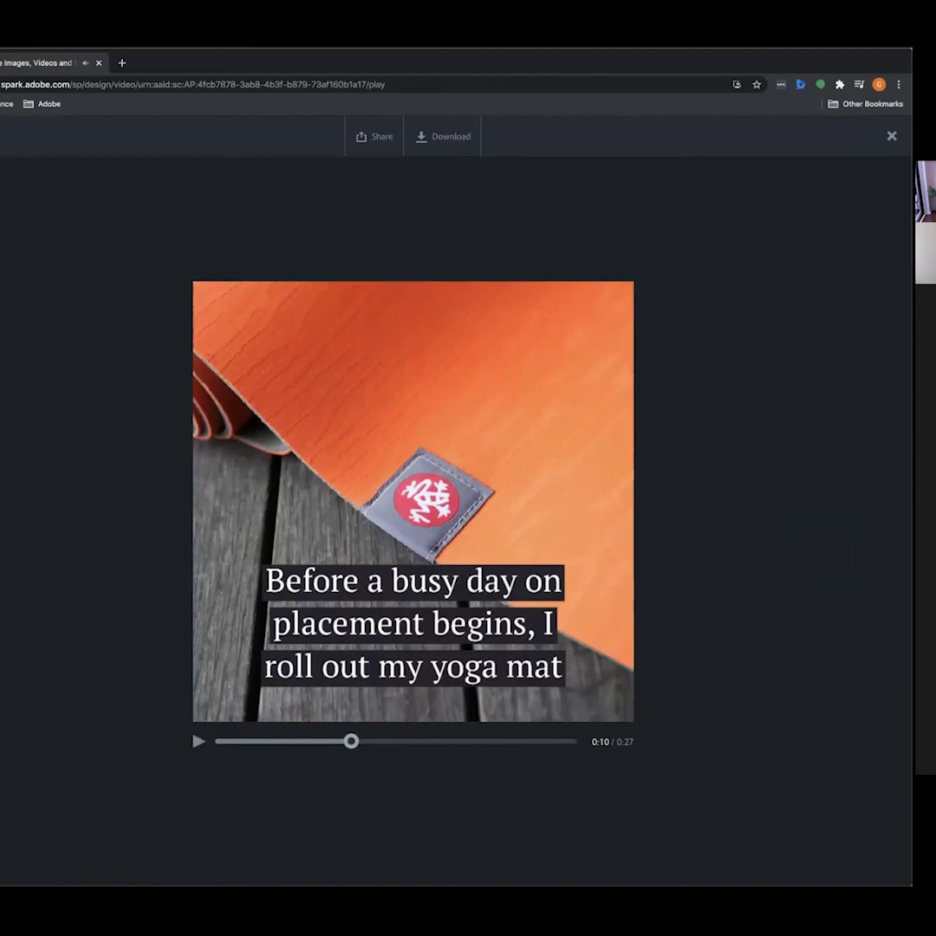
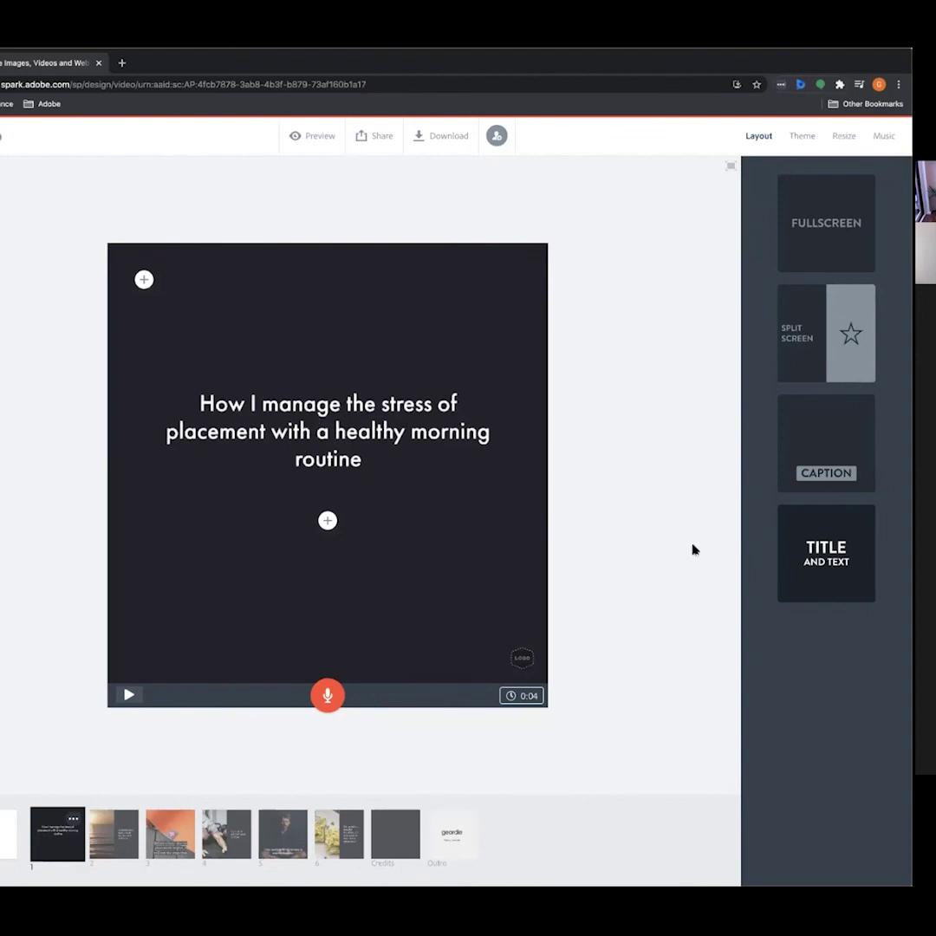
Record a voice narration for the first slide and play the recording back
click(327, 701)
drag(329, 702, 328, 703)
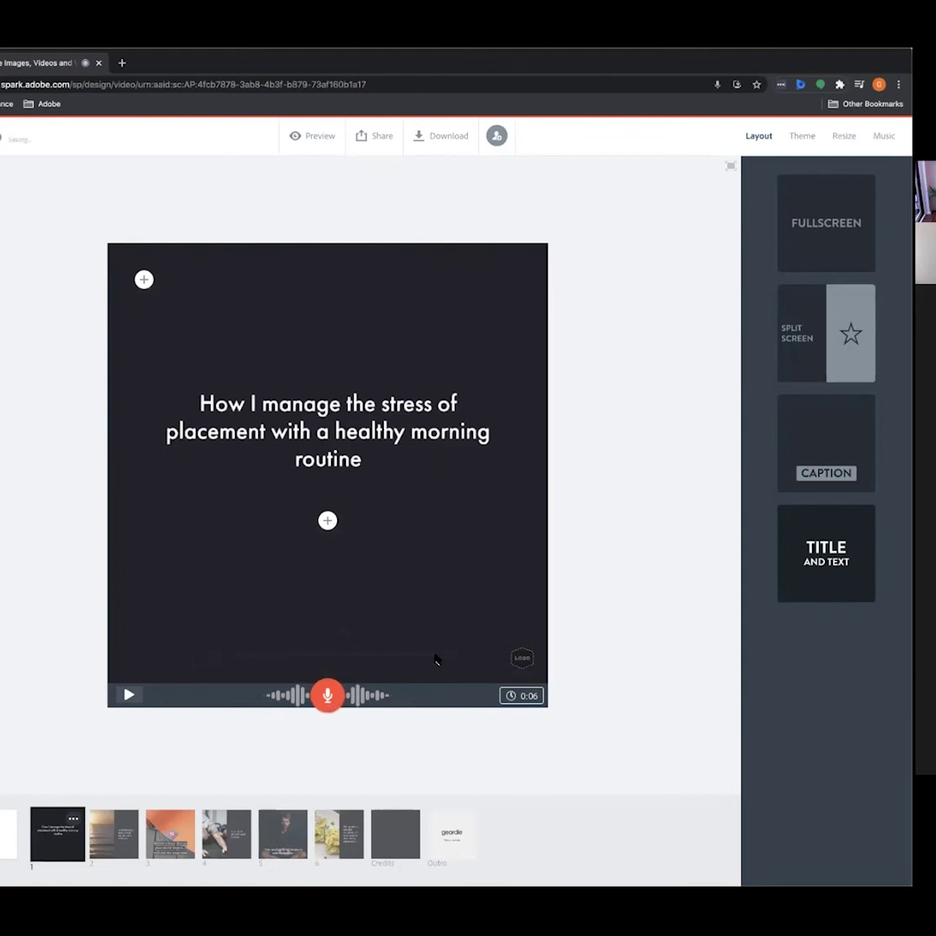
click(127, 699)
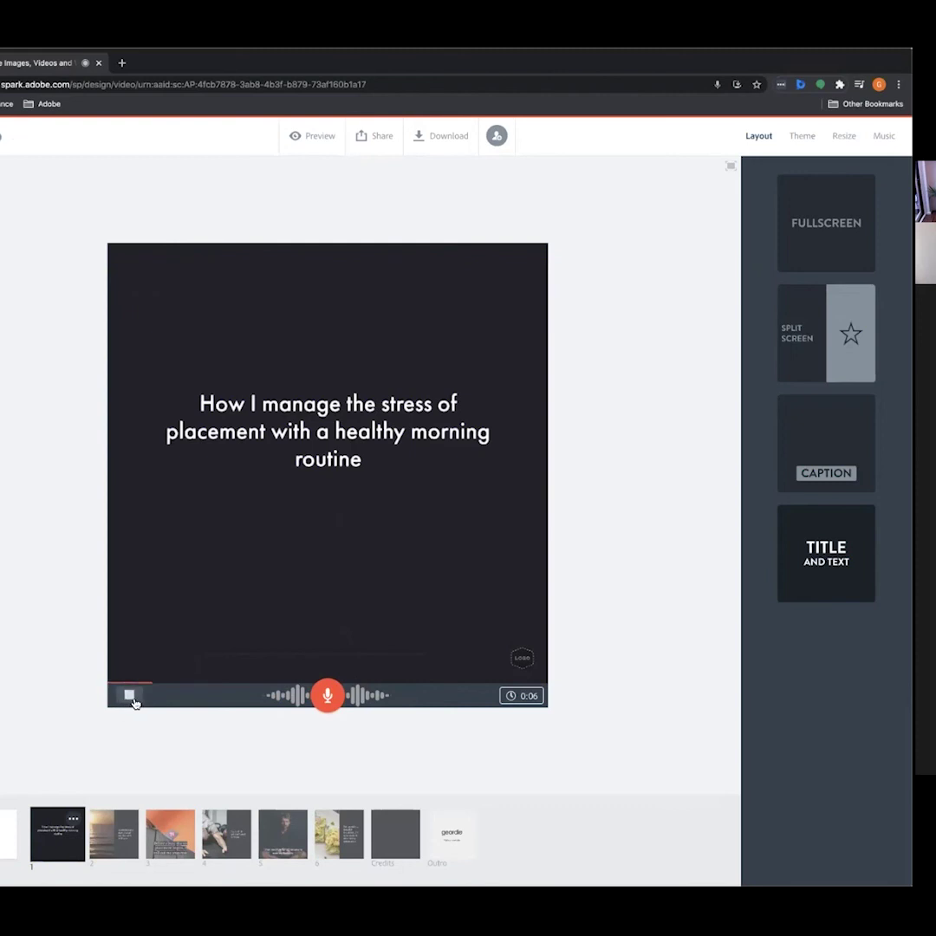
click(130, 697)
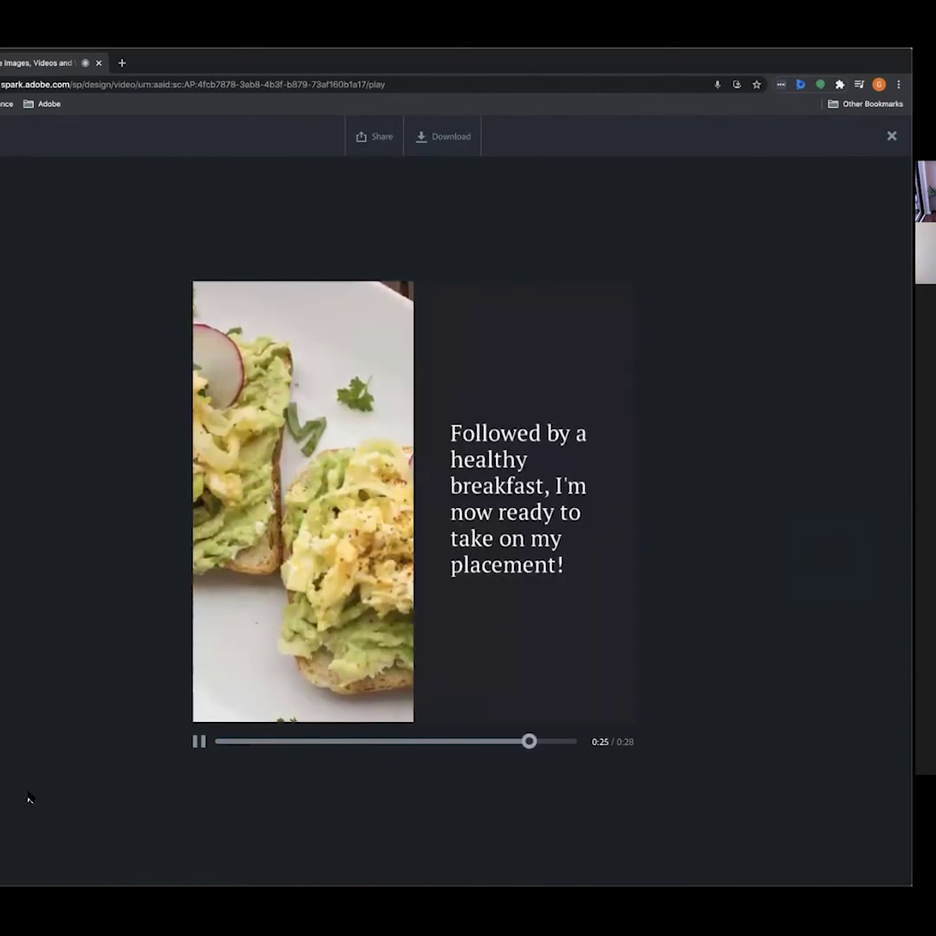
Pause the full video preview at the outro and close it to return to the editor
click(198, 742)
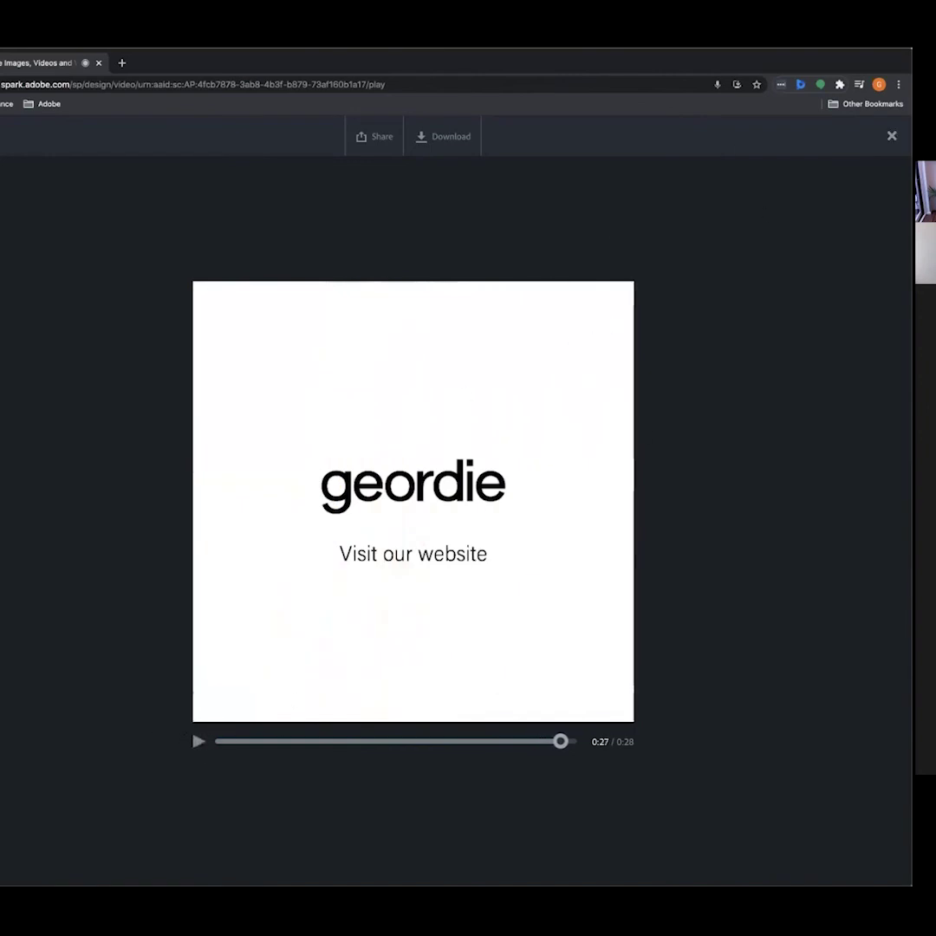
click(892, 135)
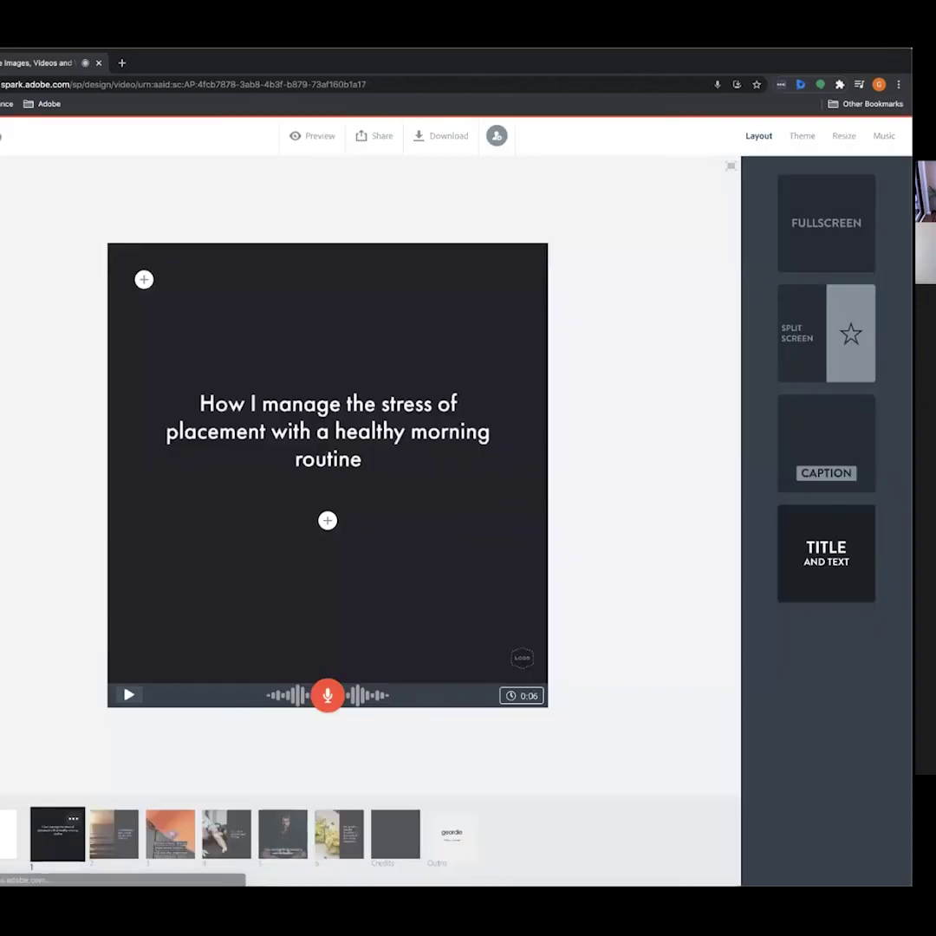
Copy the creator's name from the sixth slide's breakfast photo details into the "Created with work by" text on the Credits slide
click(414, 821)
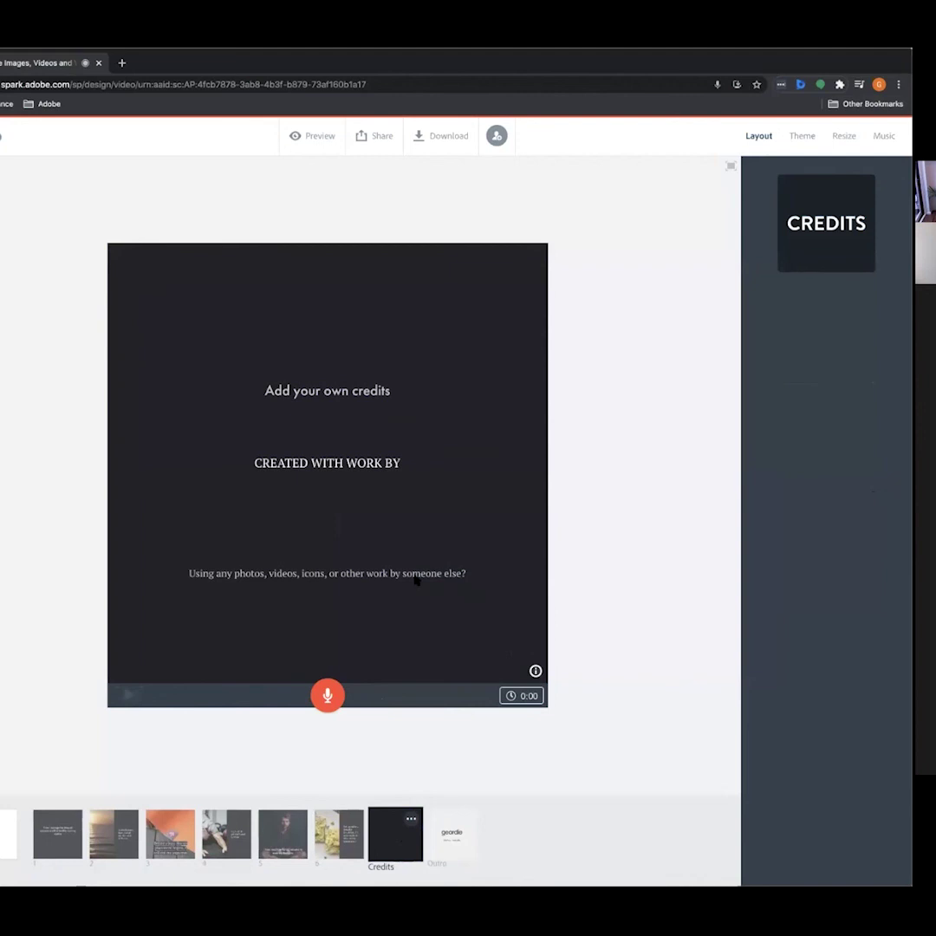
click(358, 515)
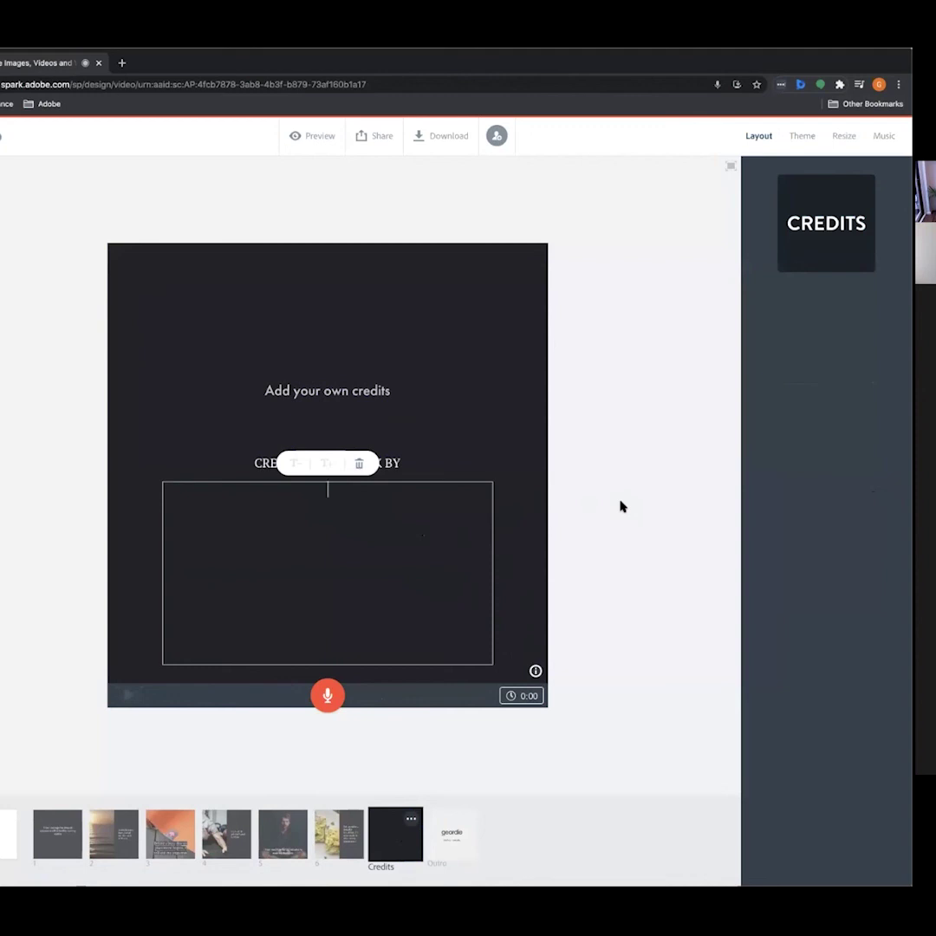
click(349, 834)
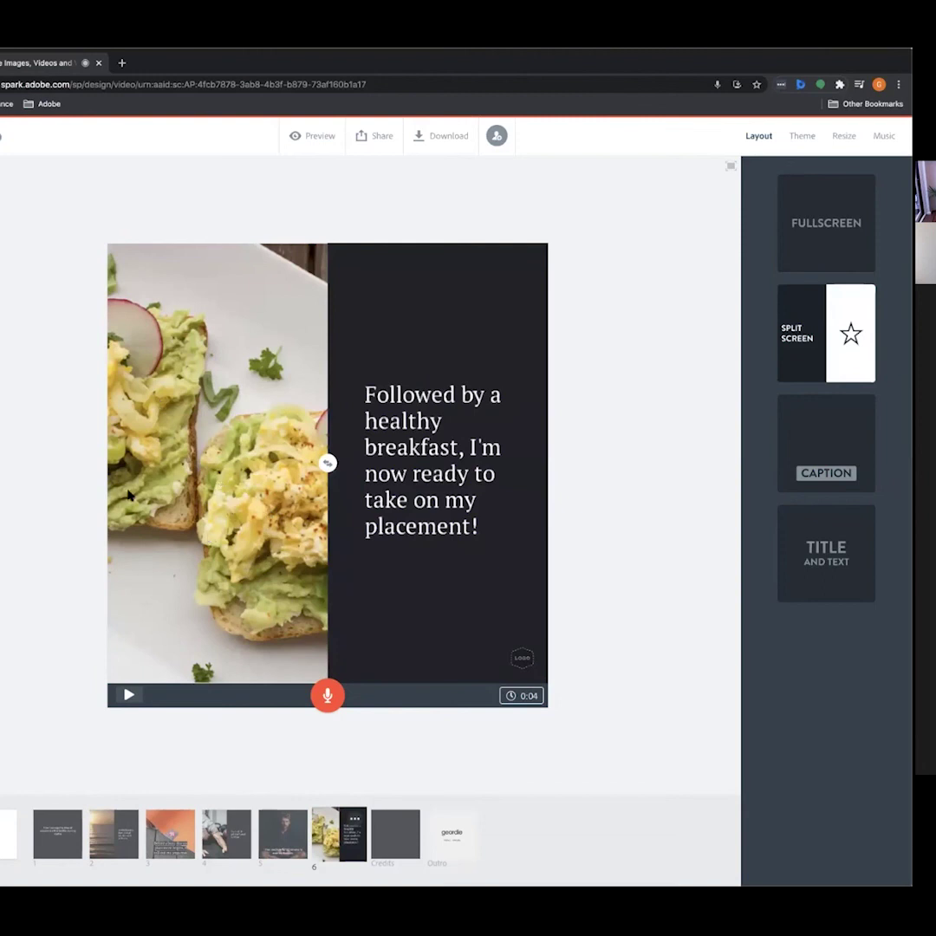
click(152, 478)
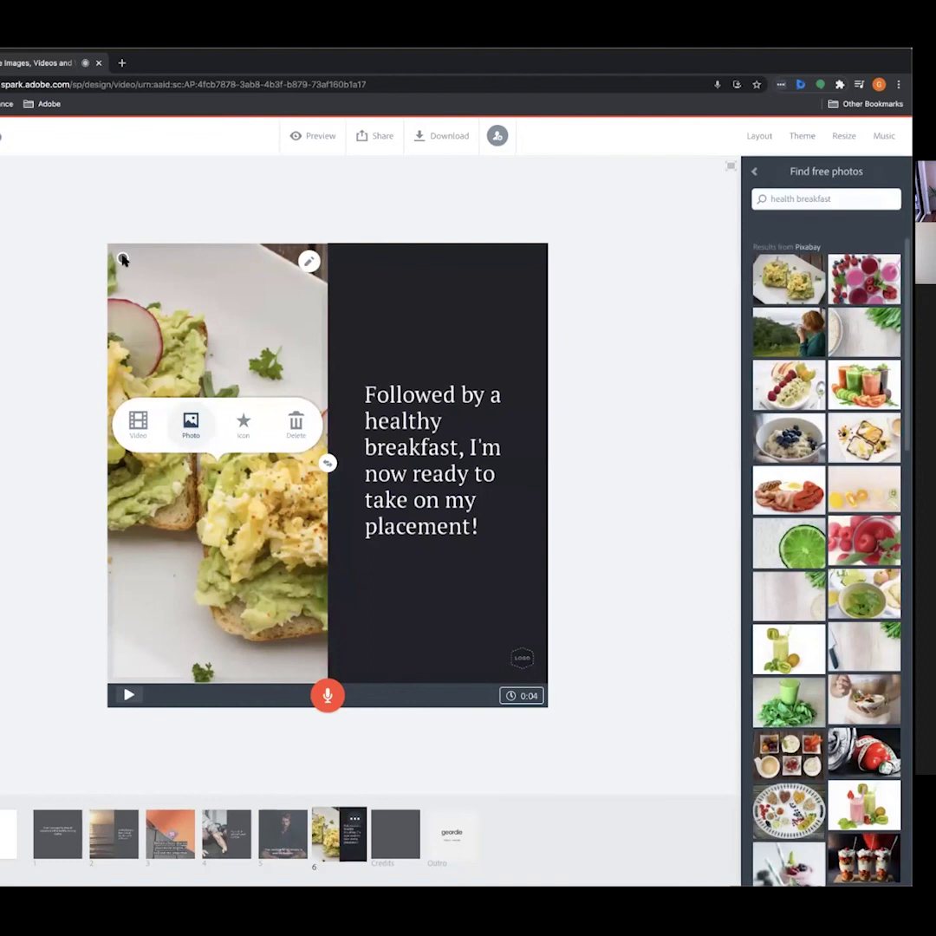
mouse_move(123, 258)
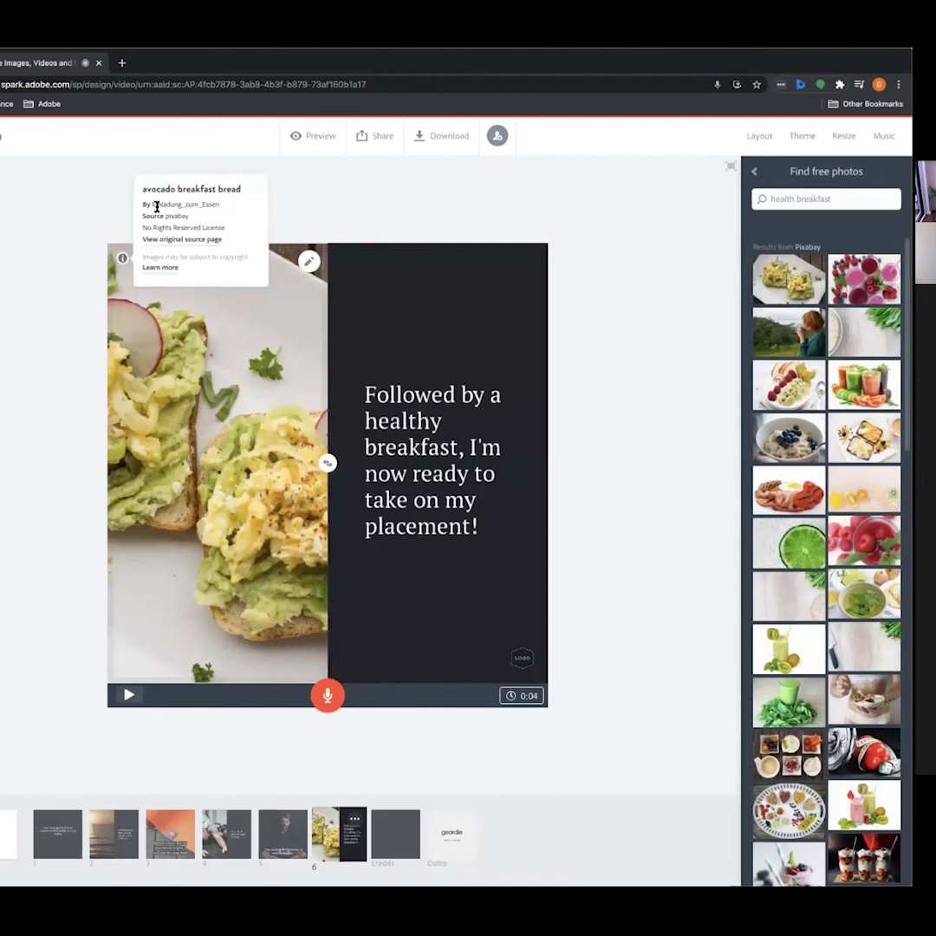
drag(221, 206, 152, 204)
key(ctrl+c)
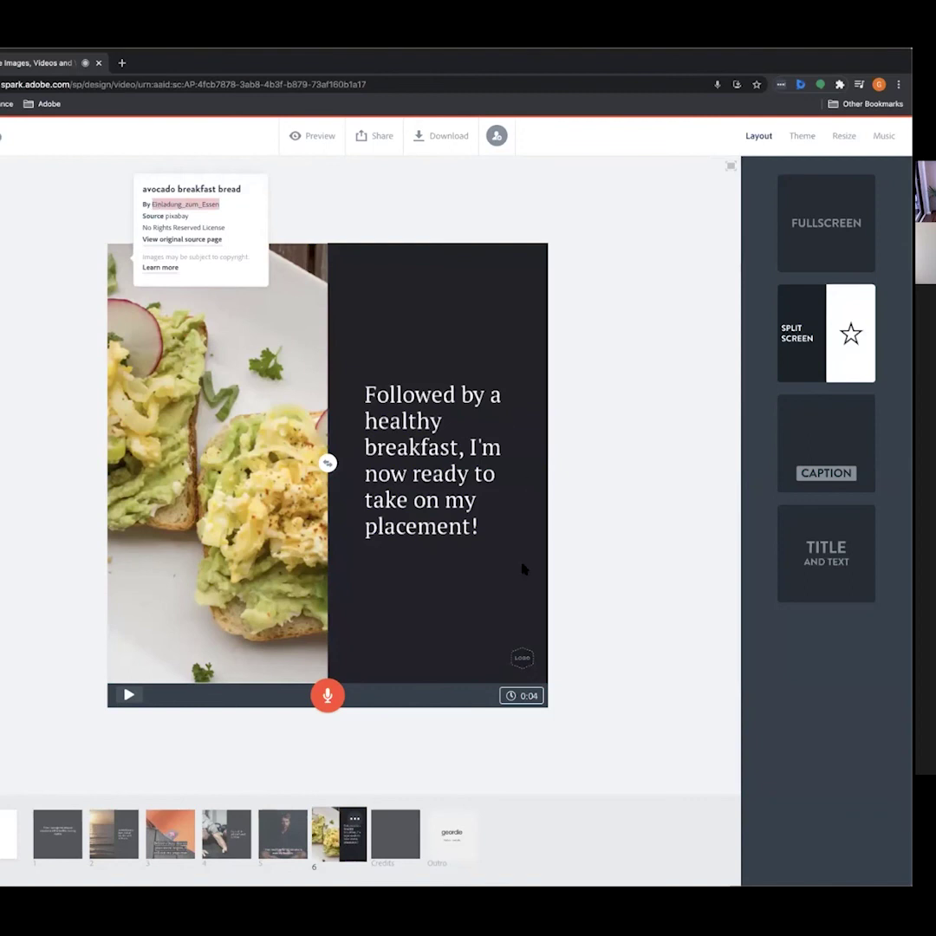
key(Right)
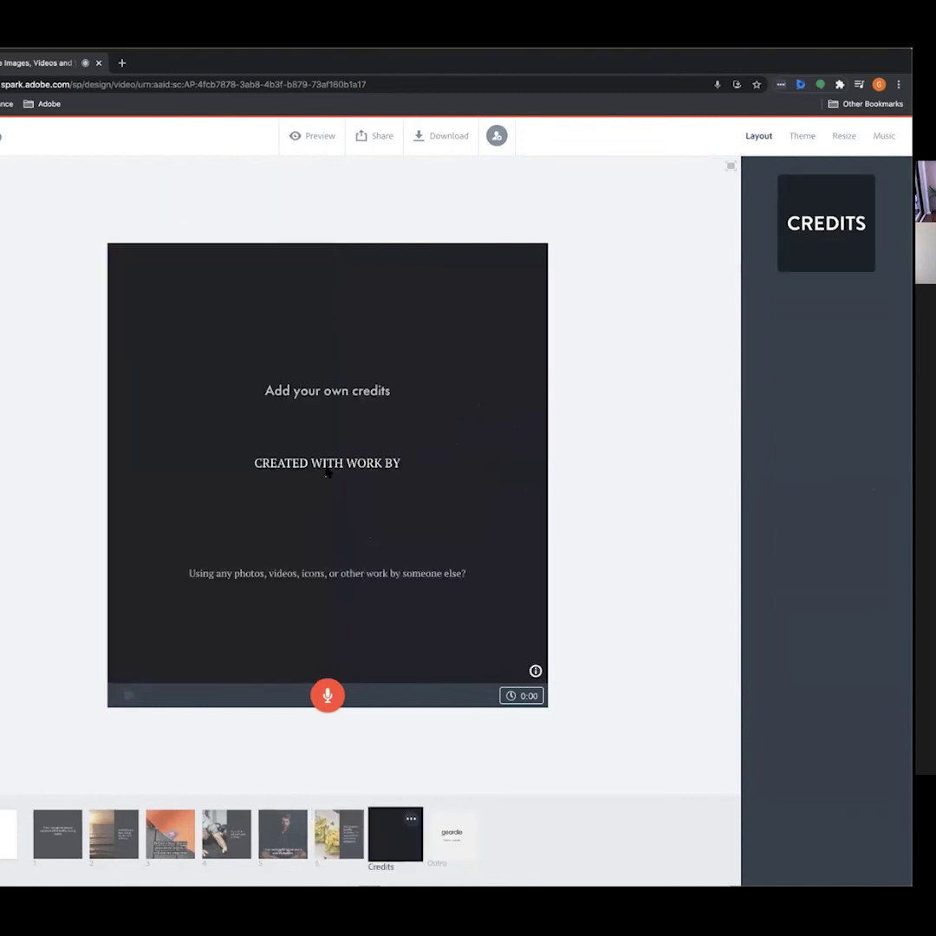
click(330, 502)
key(ctrl+v)
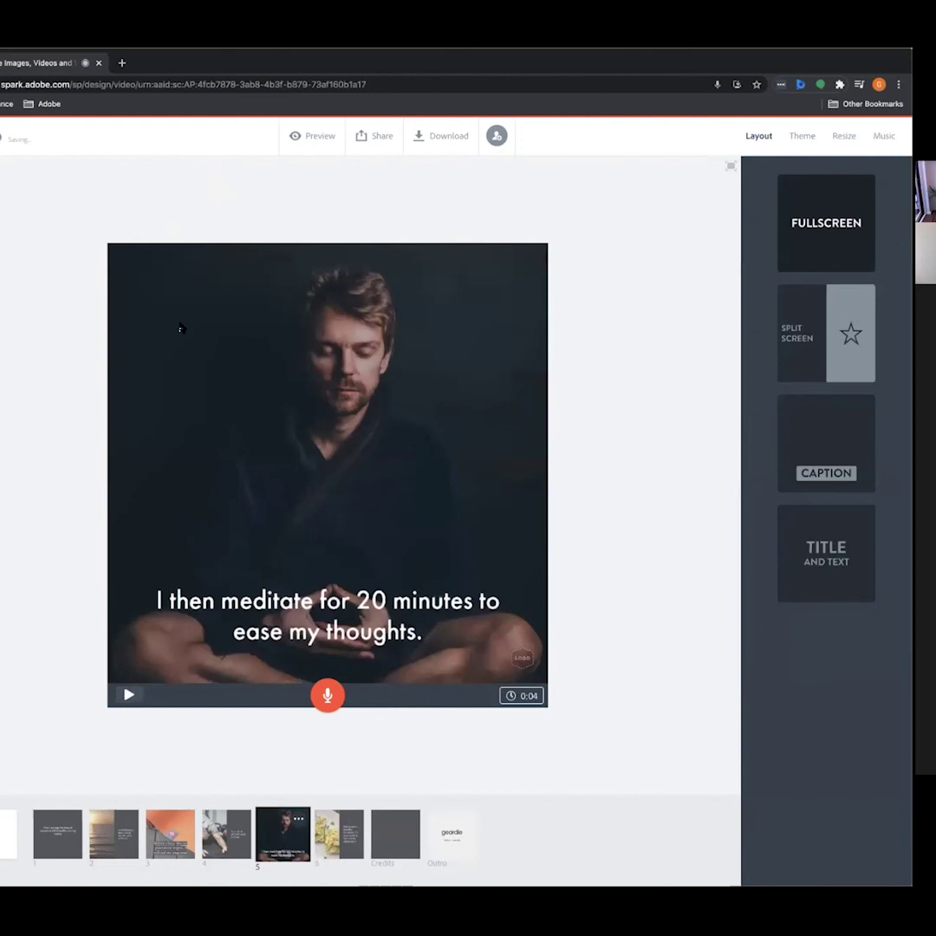
Copy the creator's name from the fifth slide's meditation photo details onto a new line of the Credits slide's "Created with work by" list
click(182, 329)
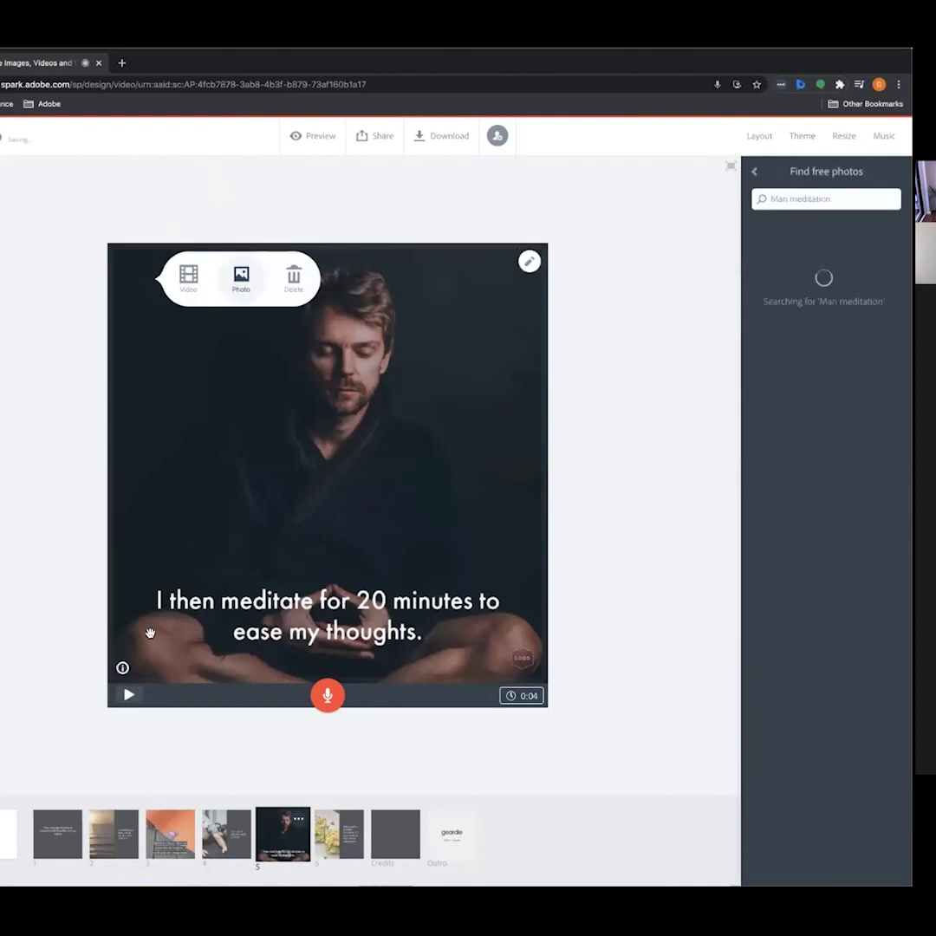
click(122, 667)
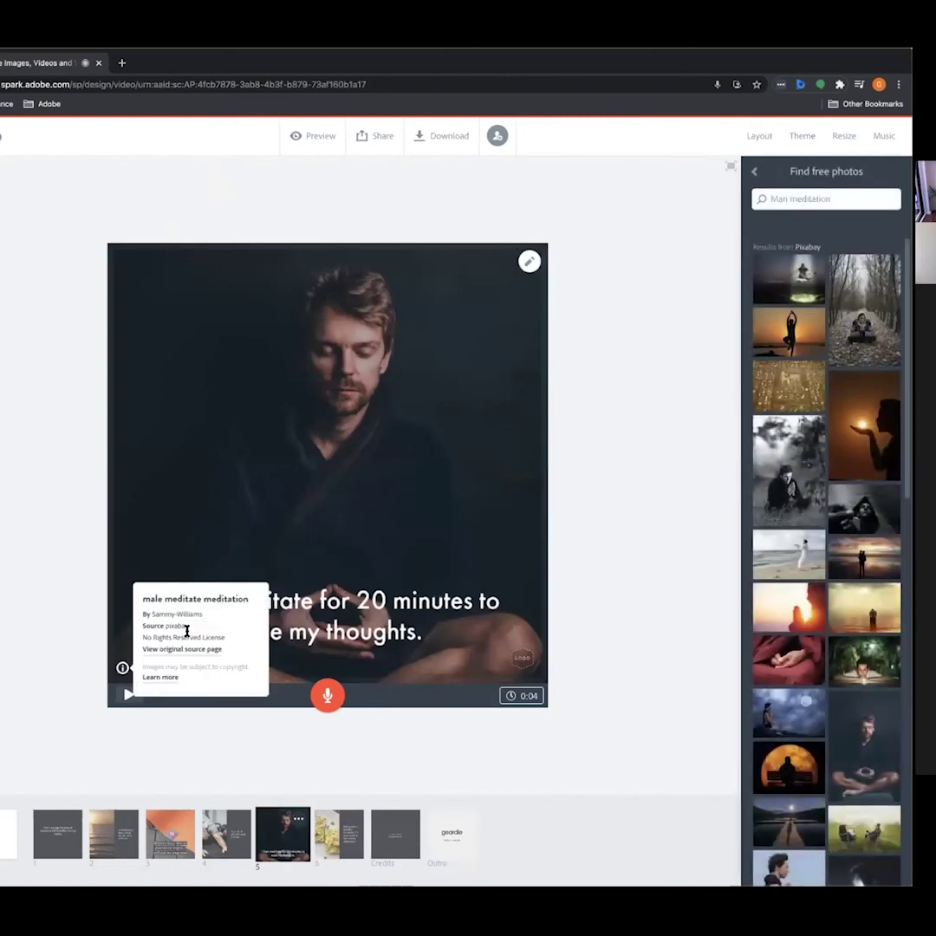
drag(203, 614, 151, 615)
key(ctrl+c)
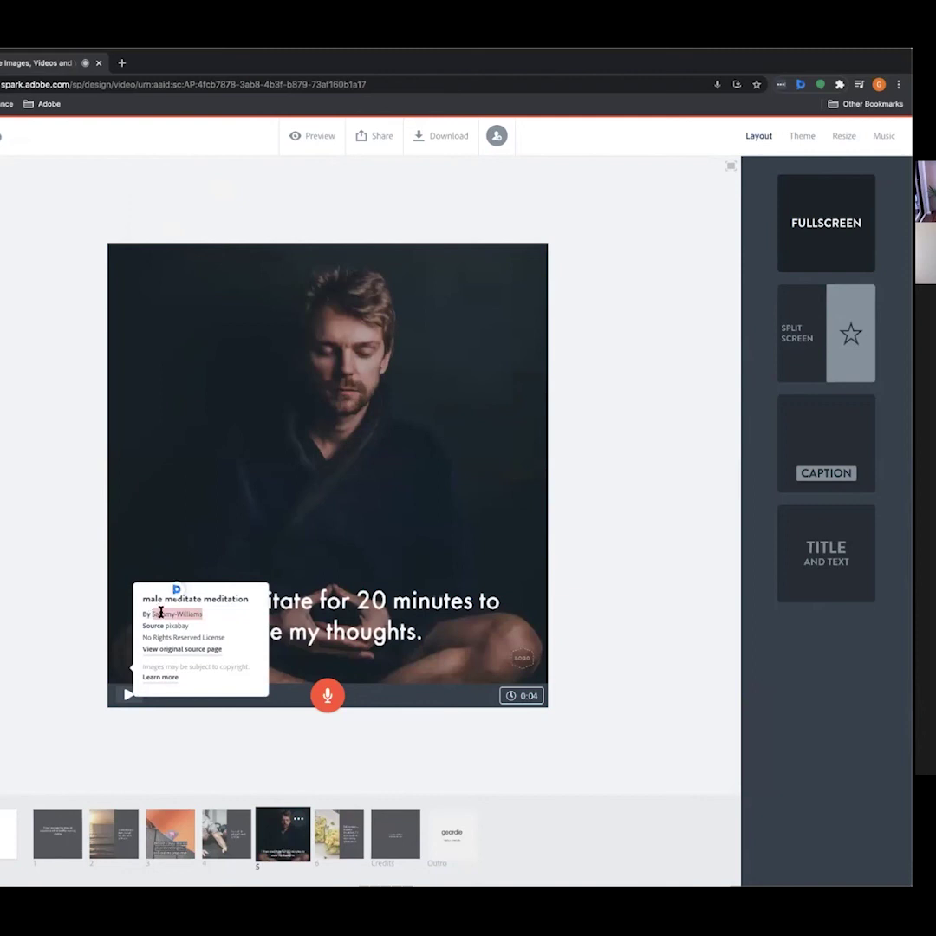
click(395, 845)
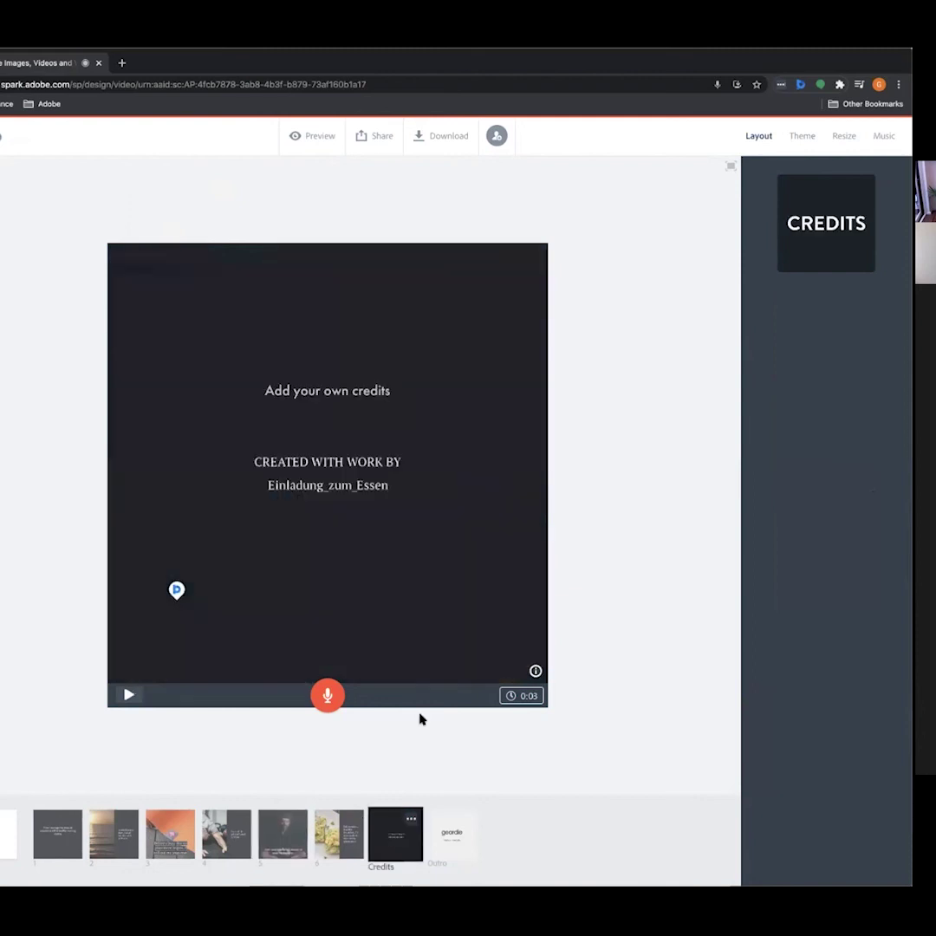
double_click(397, 491)
click(397, 490)
key(Return)
key(ctrl+v)
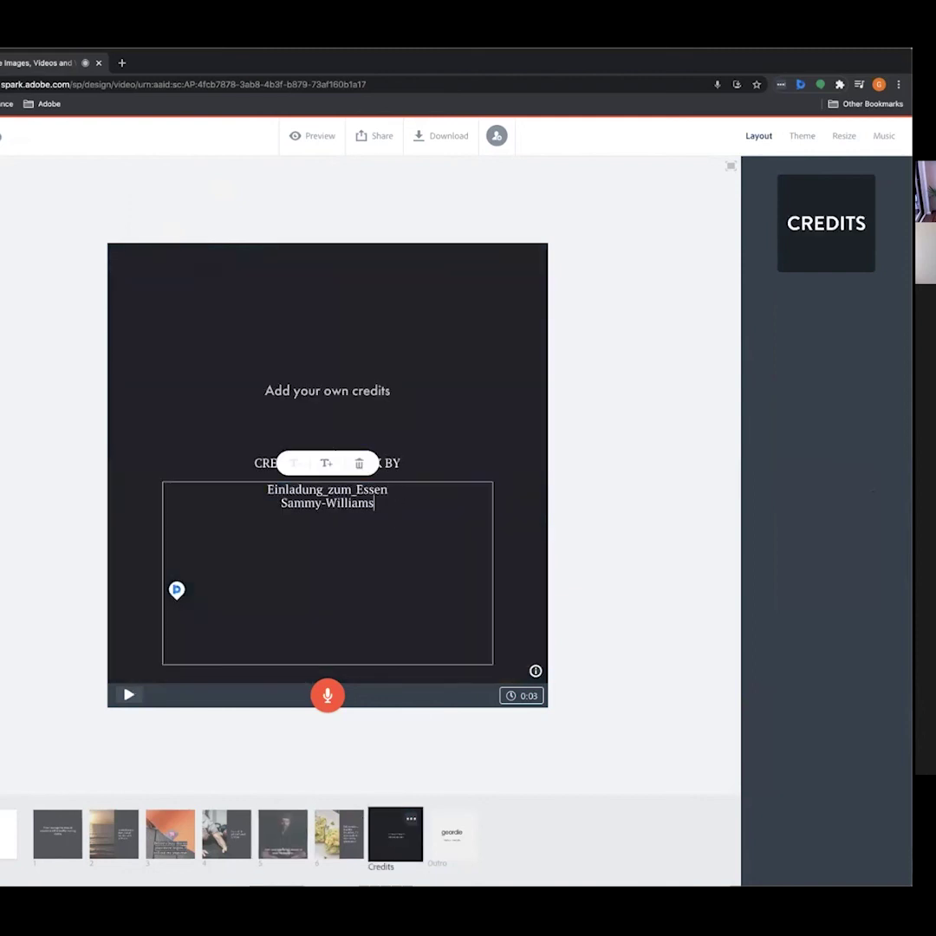
Credit the fourth slide's stretching photo by copying its creator's name onto a new line of the "Created with work by" list
click(233, 829)
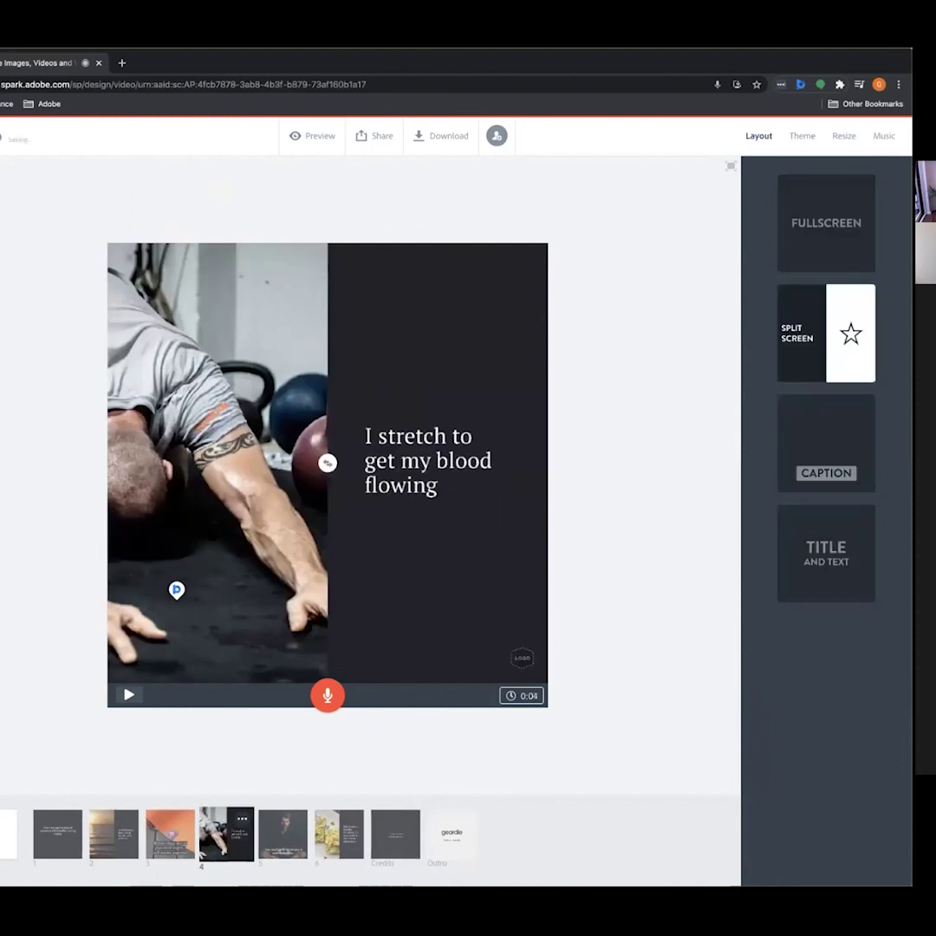
click(224, 311)
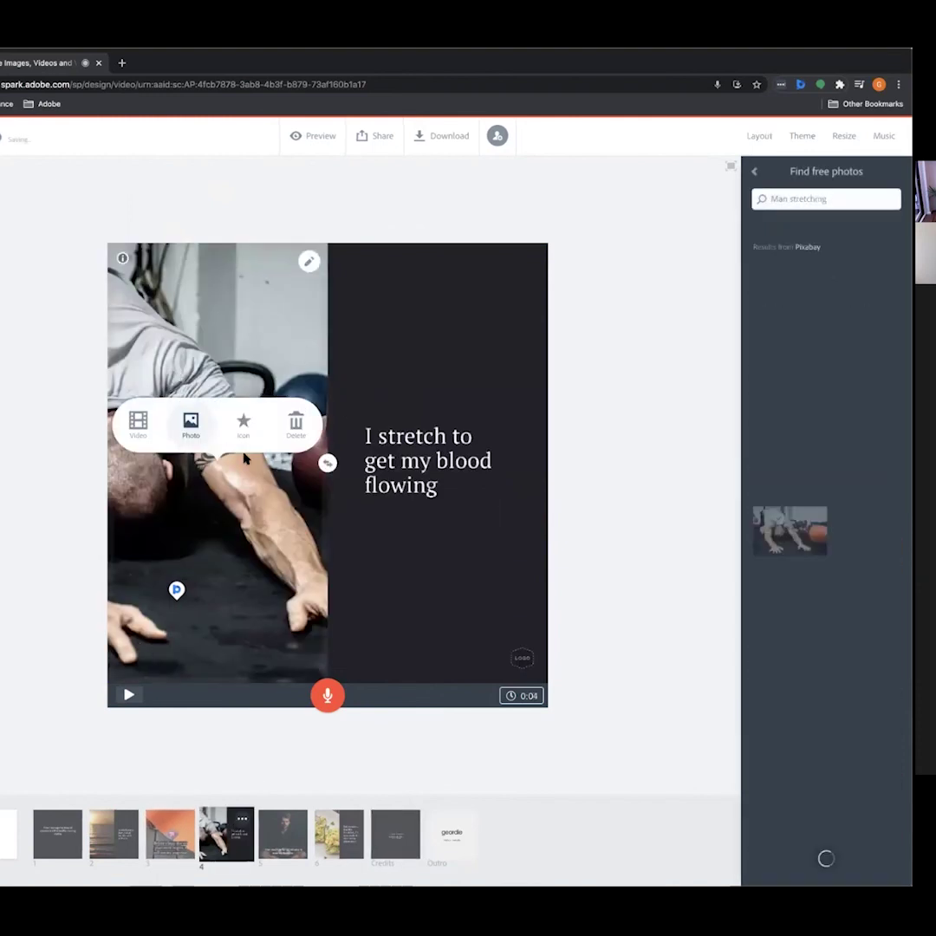
click(123, 258)
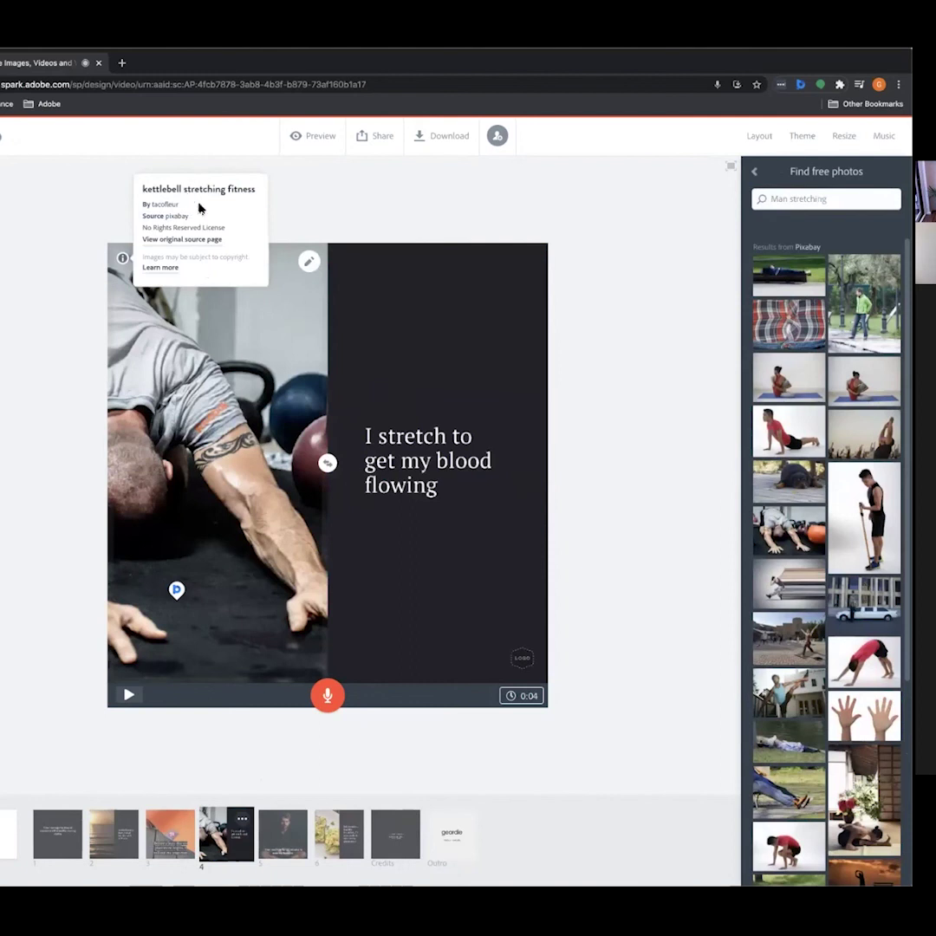
drag(199, 208, 149, 199)
key(ctrl+c)
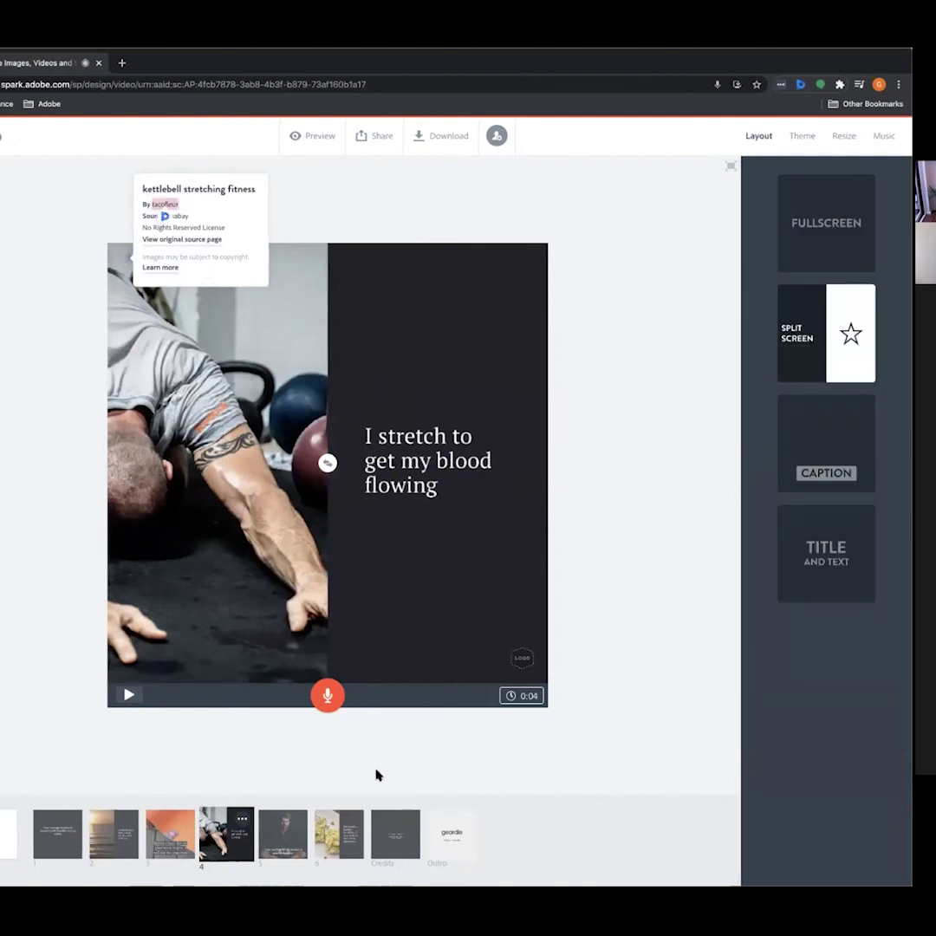
click(399, 835)
click(381, 503)
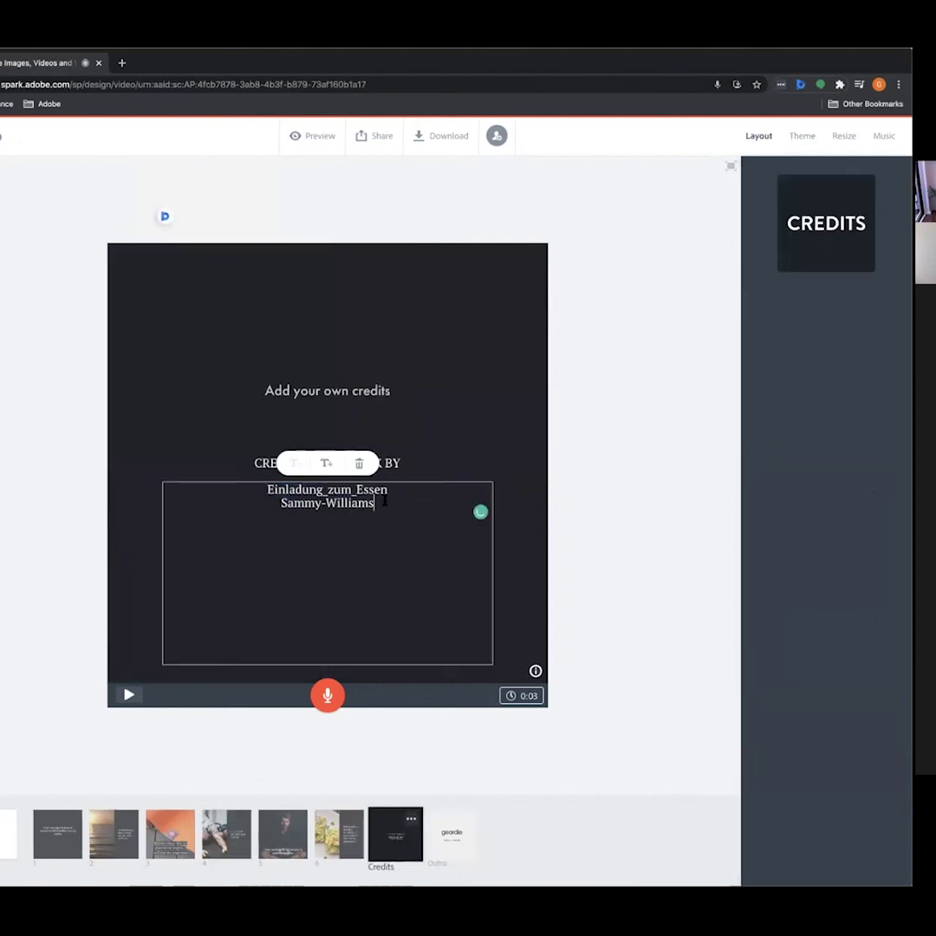
key(Return)
key(ctrl+v)
click(652, 658)
Look up the creator of the third slide's yoga mat photo and add that name to the Credits slide's creator list
click(170, 834)
click(240, 276)
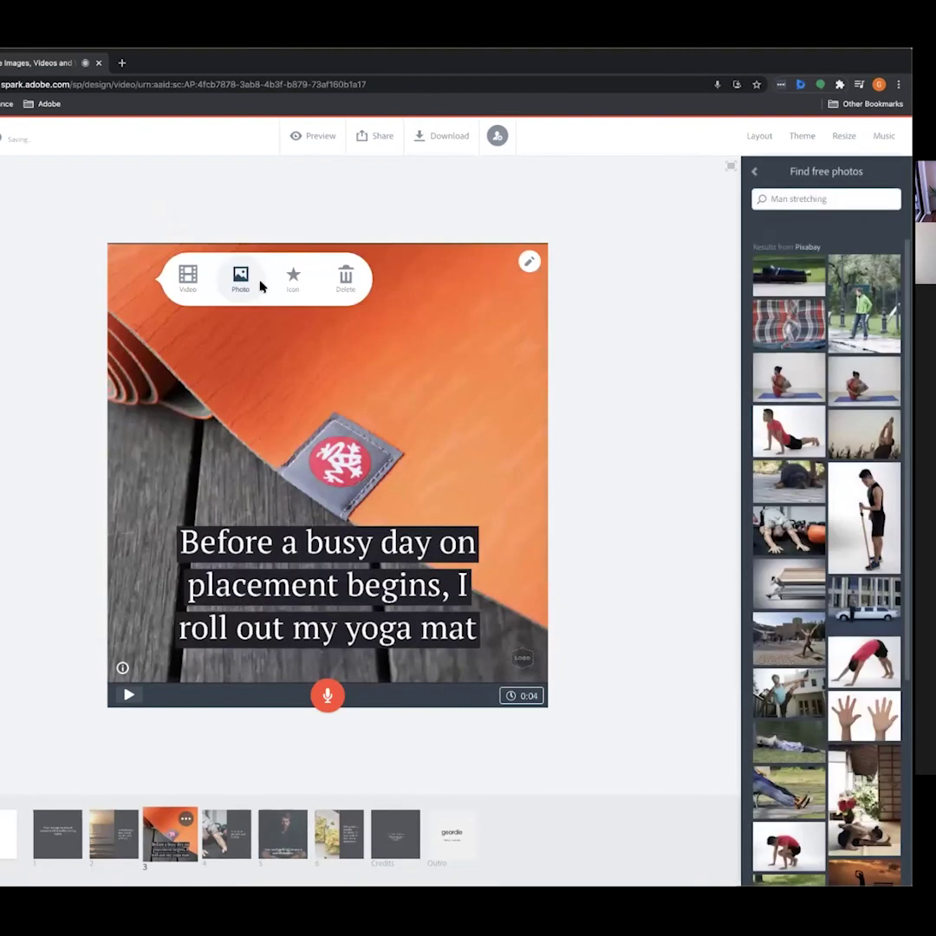
click(123, 669)
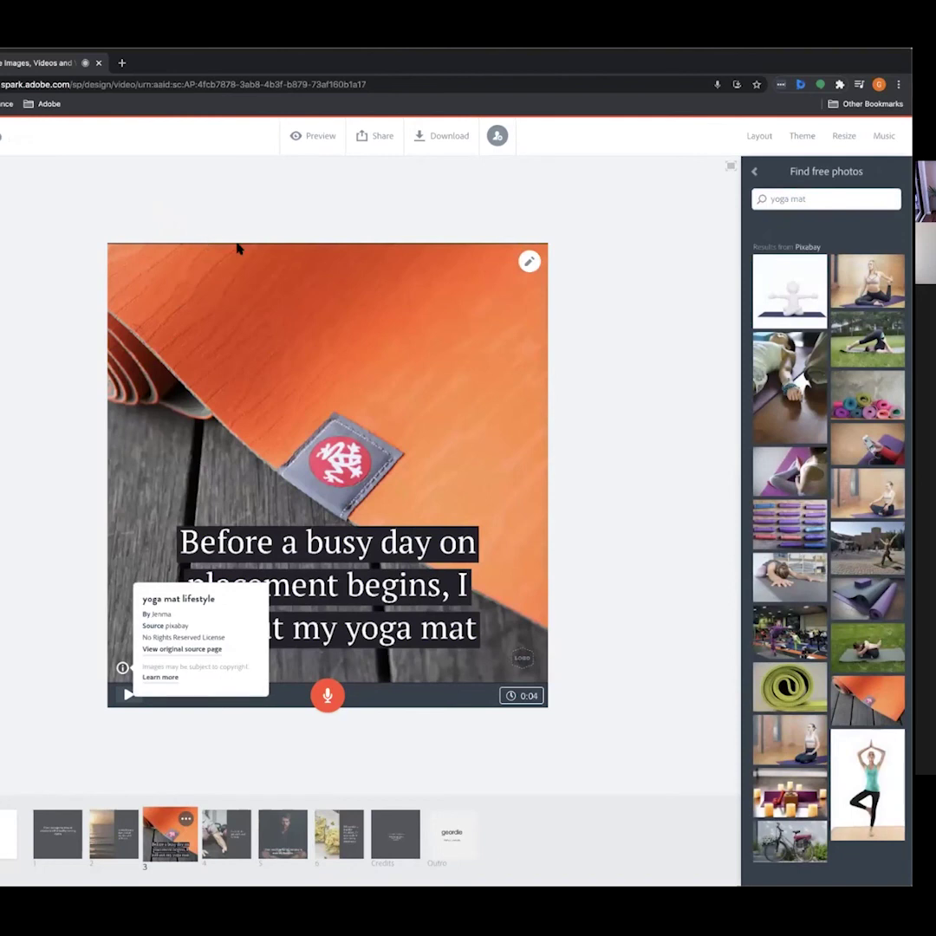
double_click(158, 614)
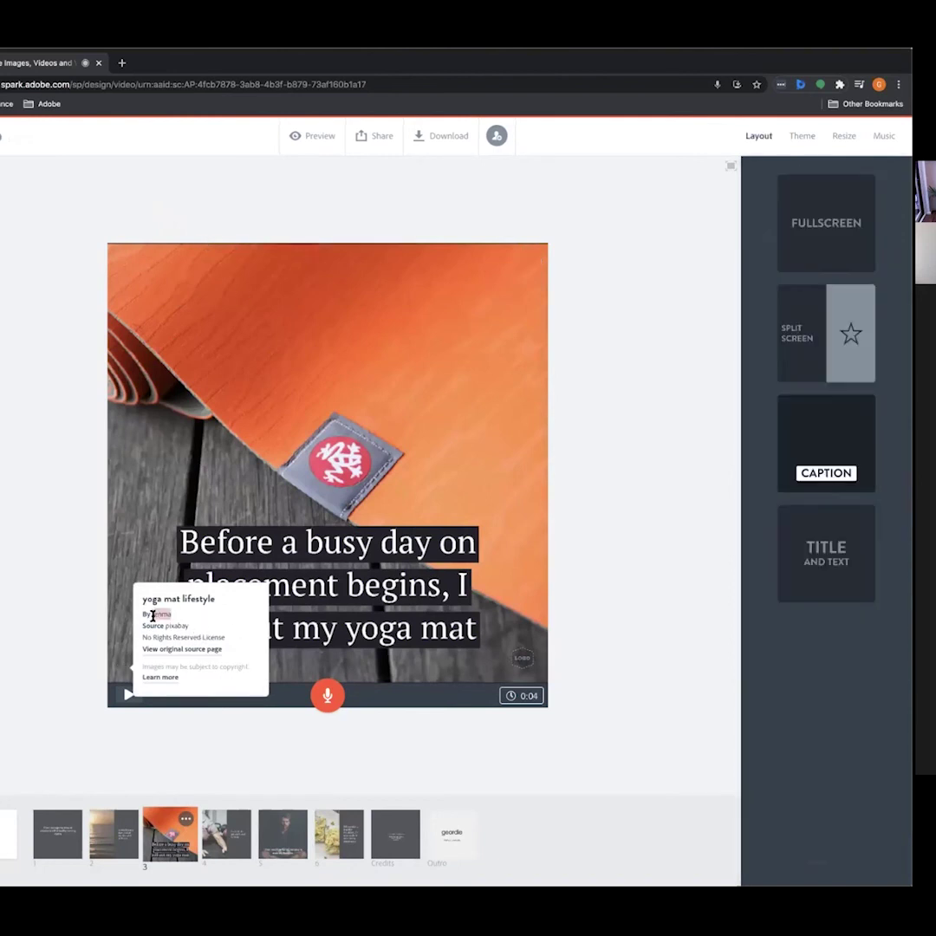
click(563, 587)
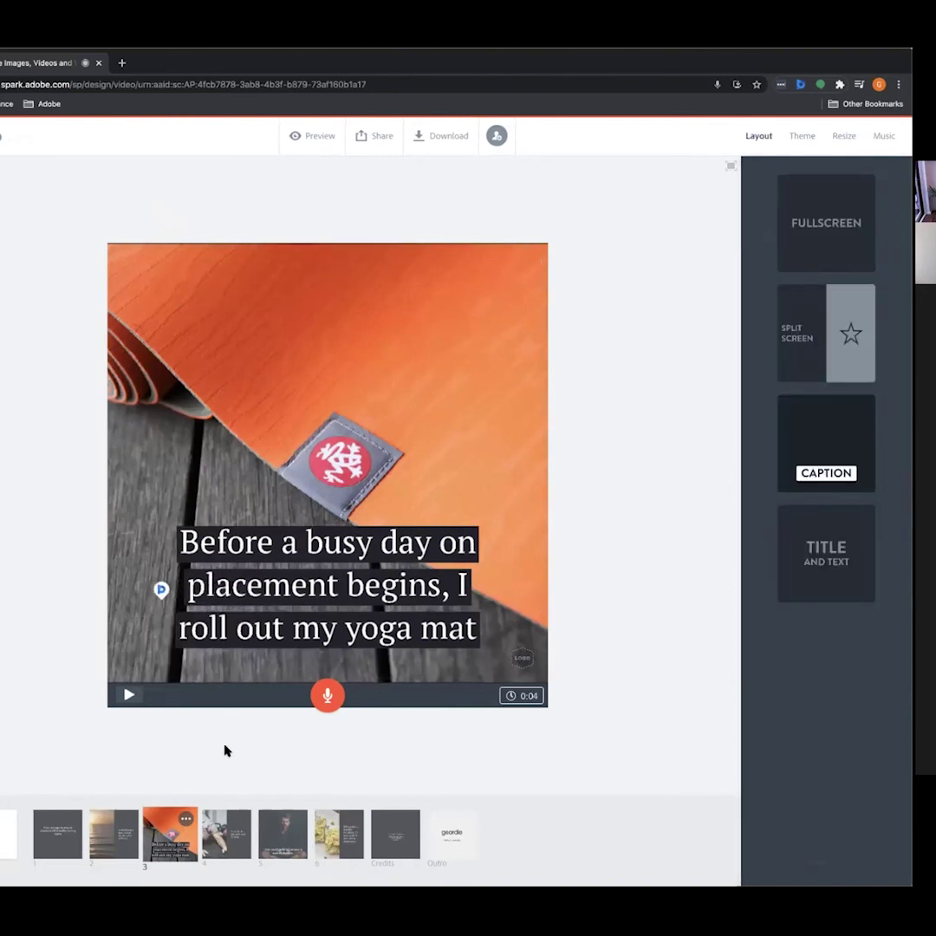
click(398, 834)
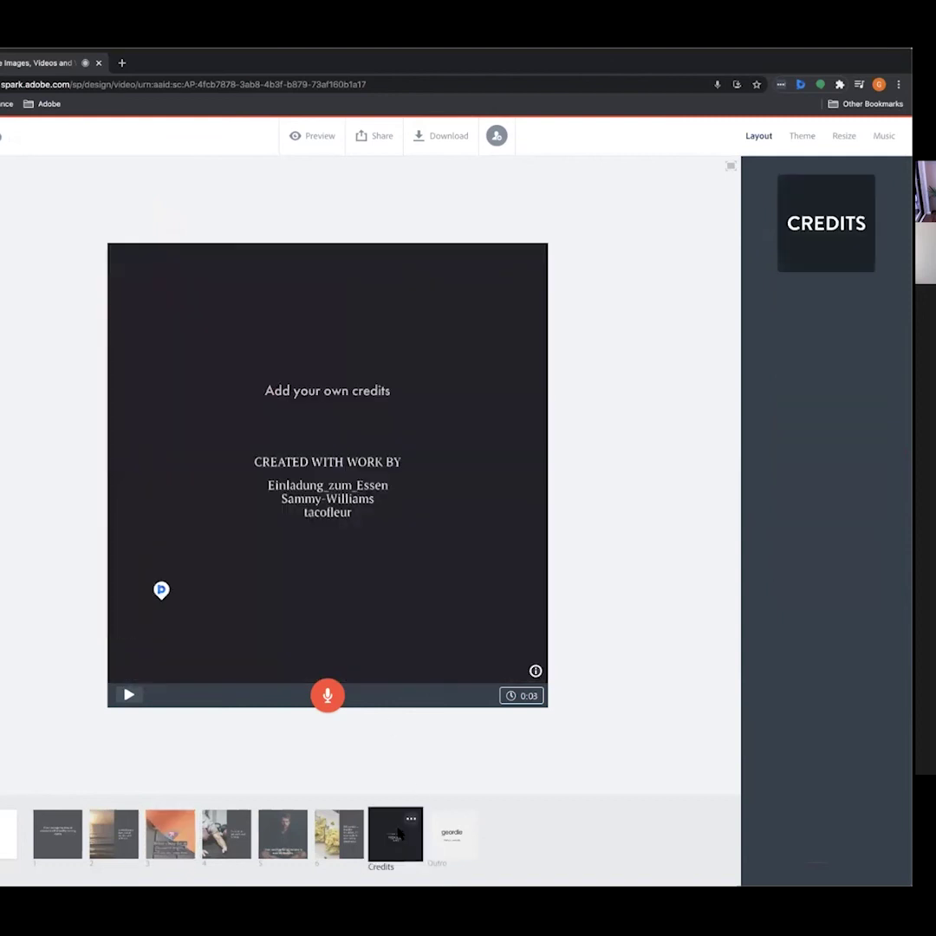
click(347, 520)
click(328, 530)
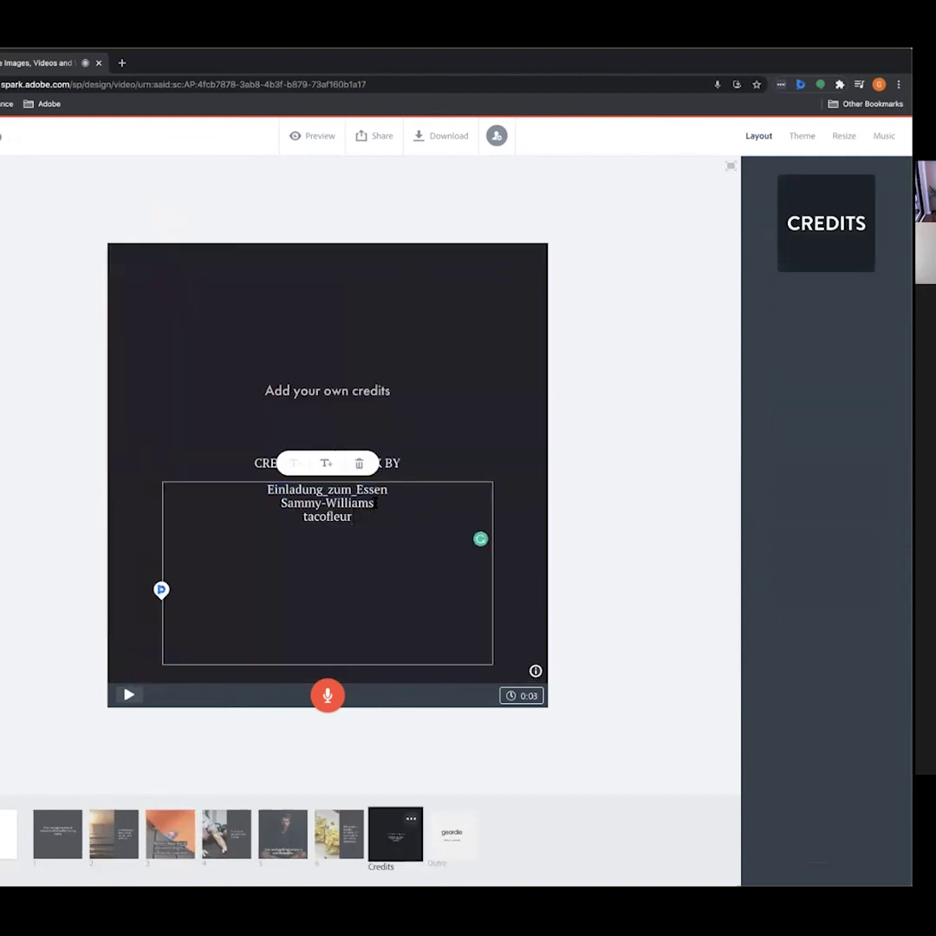
text(Jenma)
click(673, 544)
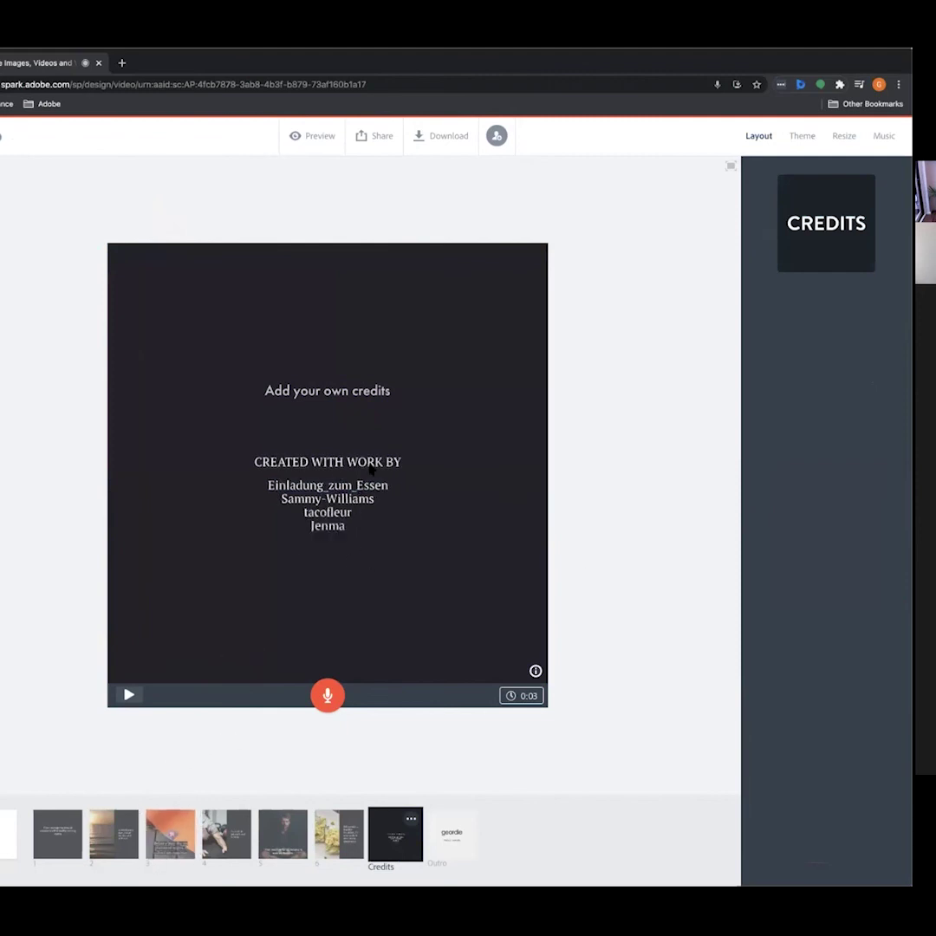
Copy the creator's name from the second slide's sunrise photo details onto a new last line of the Credits slide's creator list
click(104, 854)
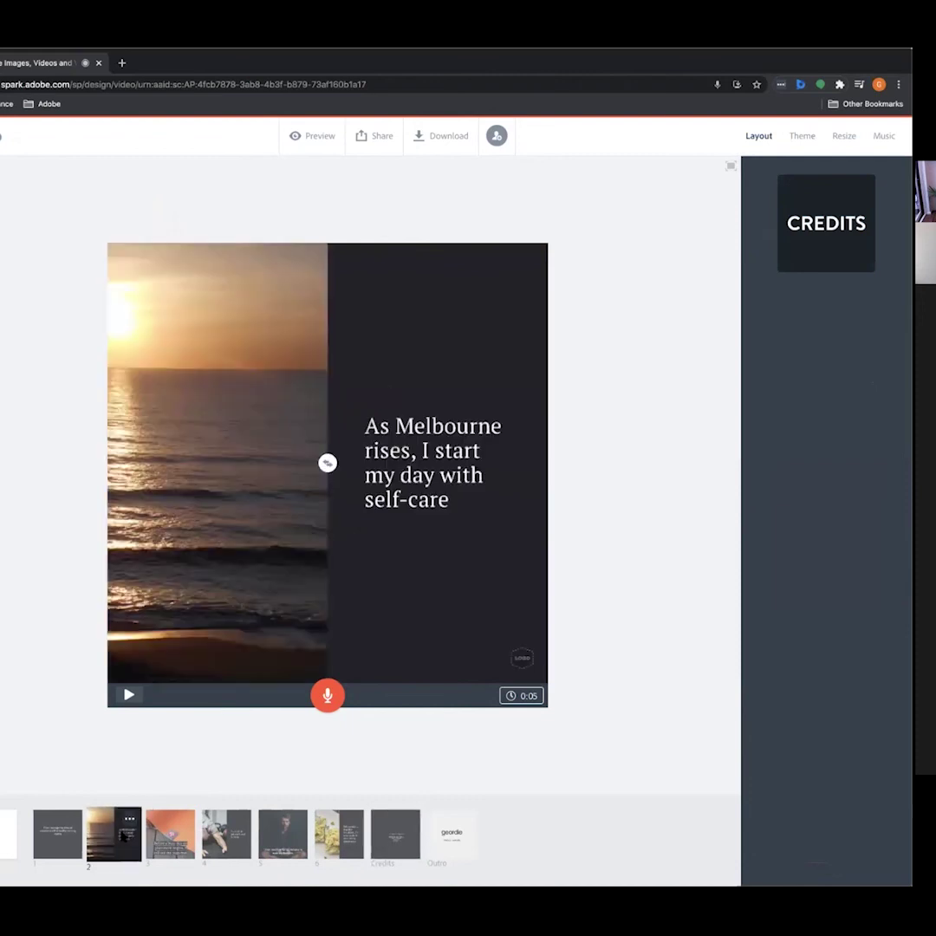
click(276, 268)
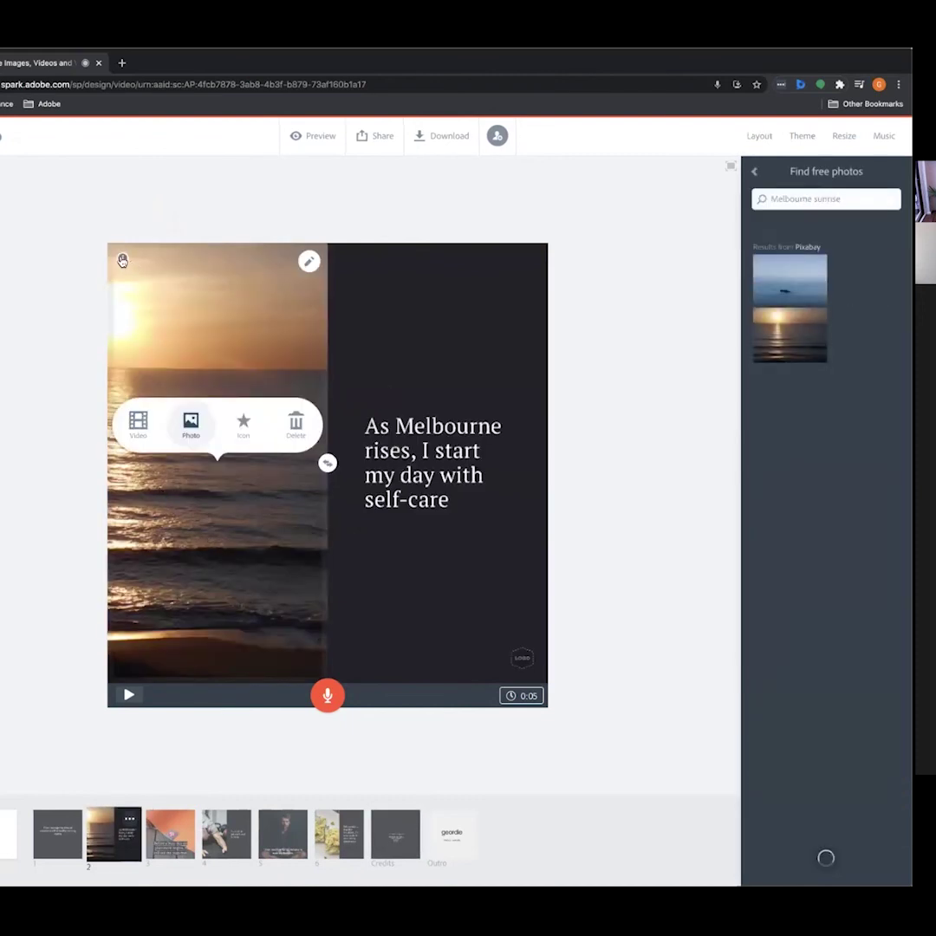
click(122, 258)
double_click(164, 204)
key(ctrl+c)
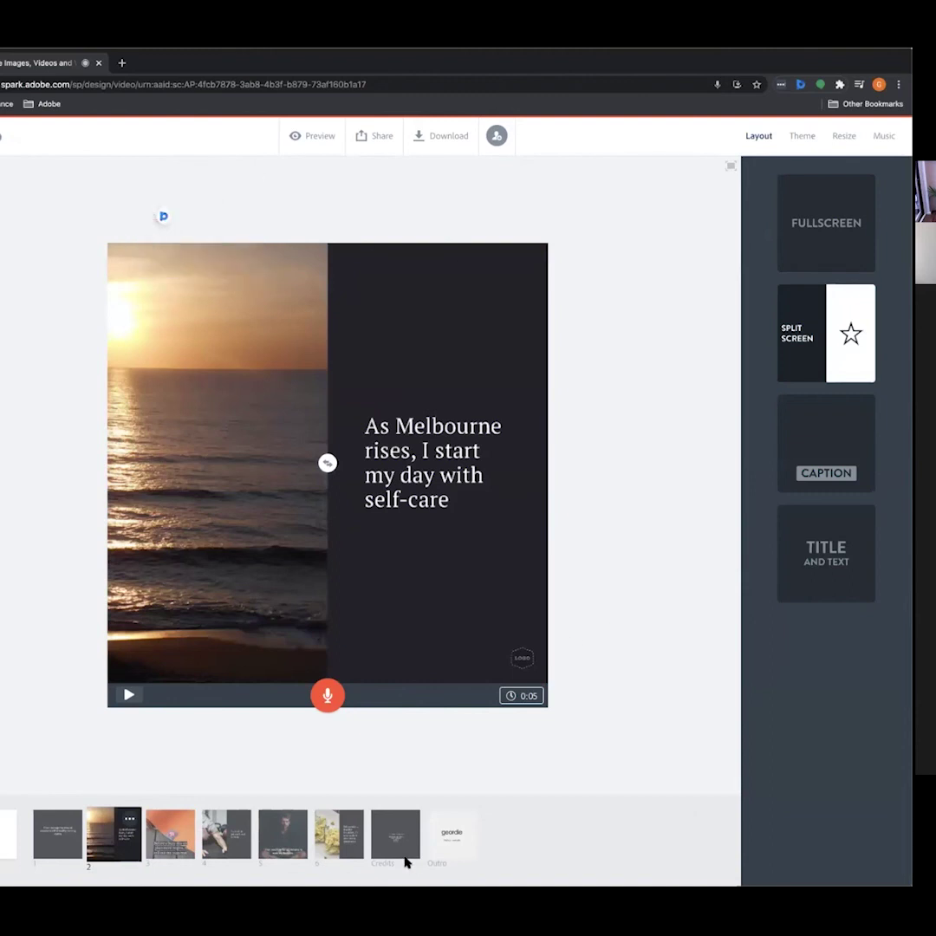
click(397, 850)
click(344, 534)
click(345, 527)
key(Return)
key(ctrl+v)
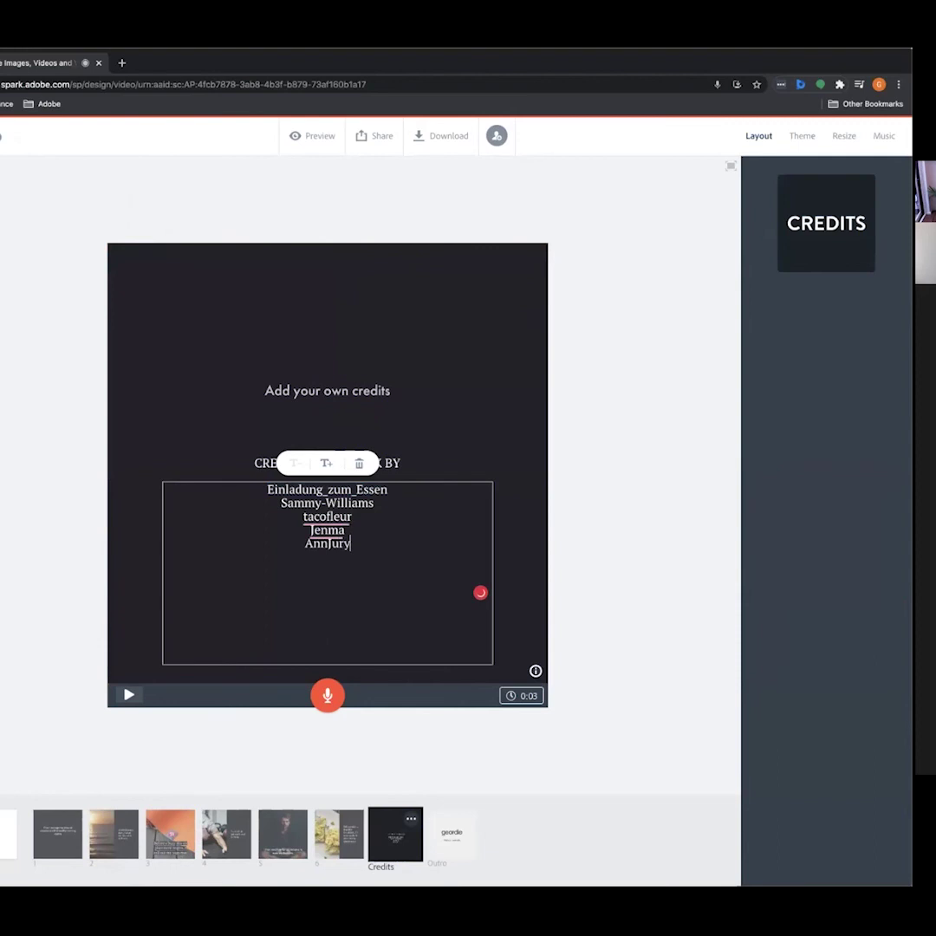
click(653, 468)
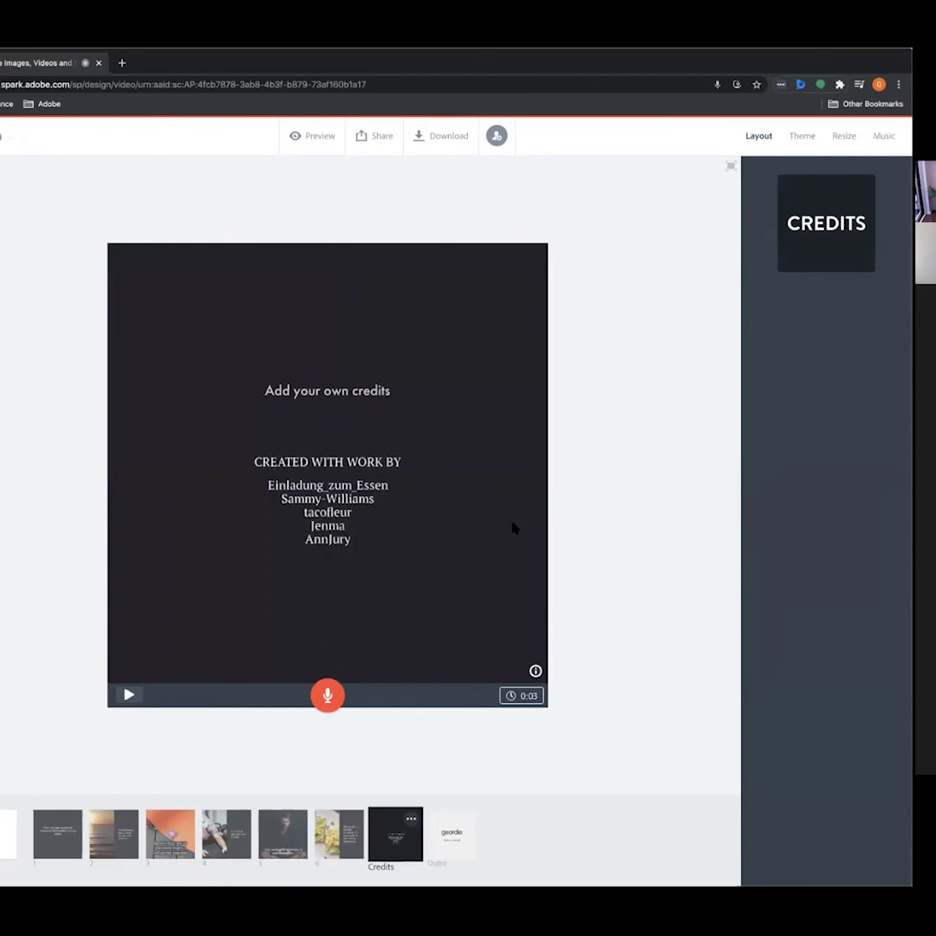
Enter "#SWINPROFEXP" as the custom credits heading above "Created with work by" on the Credits slide
click(371, 390)
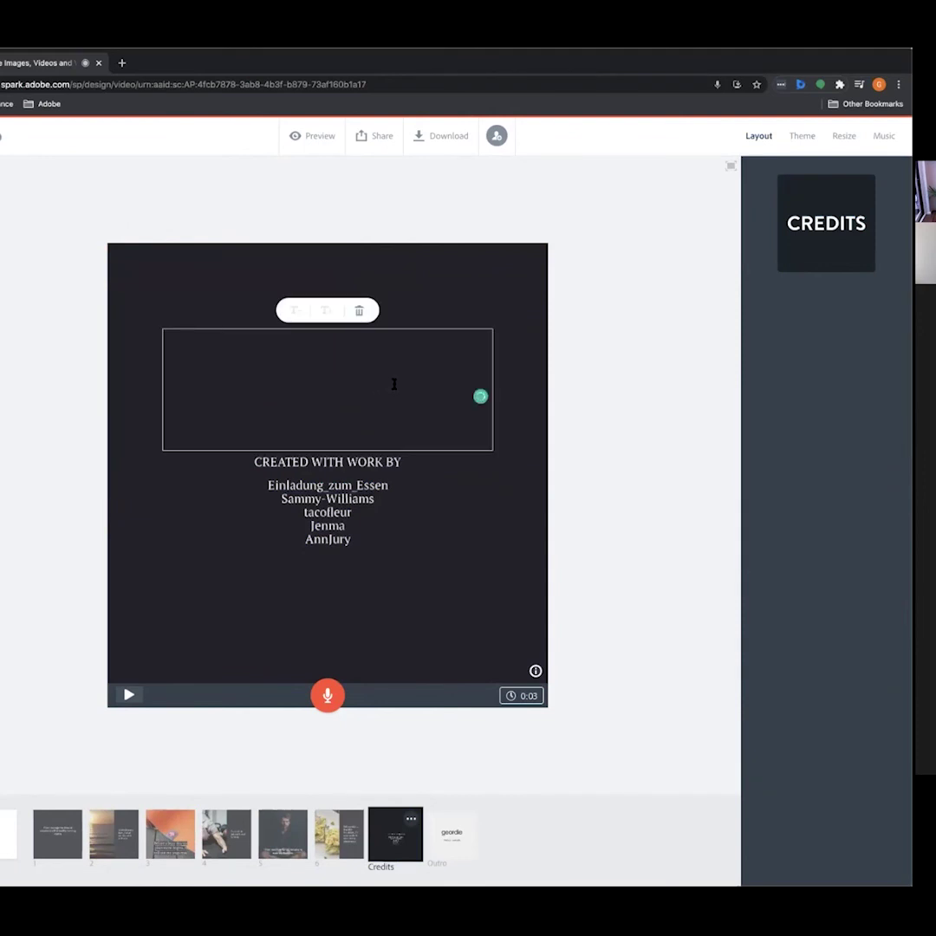
text(#SWINPROFEXP)
click(503, 374)
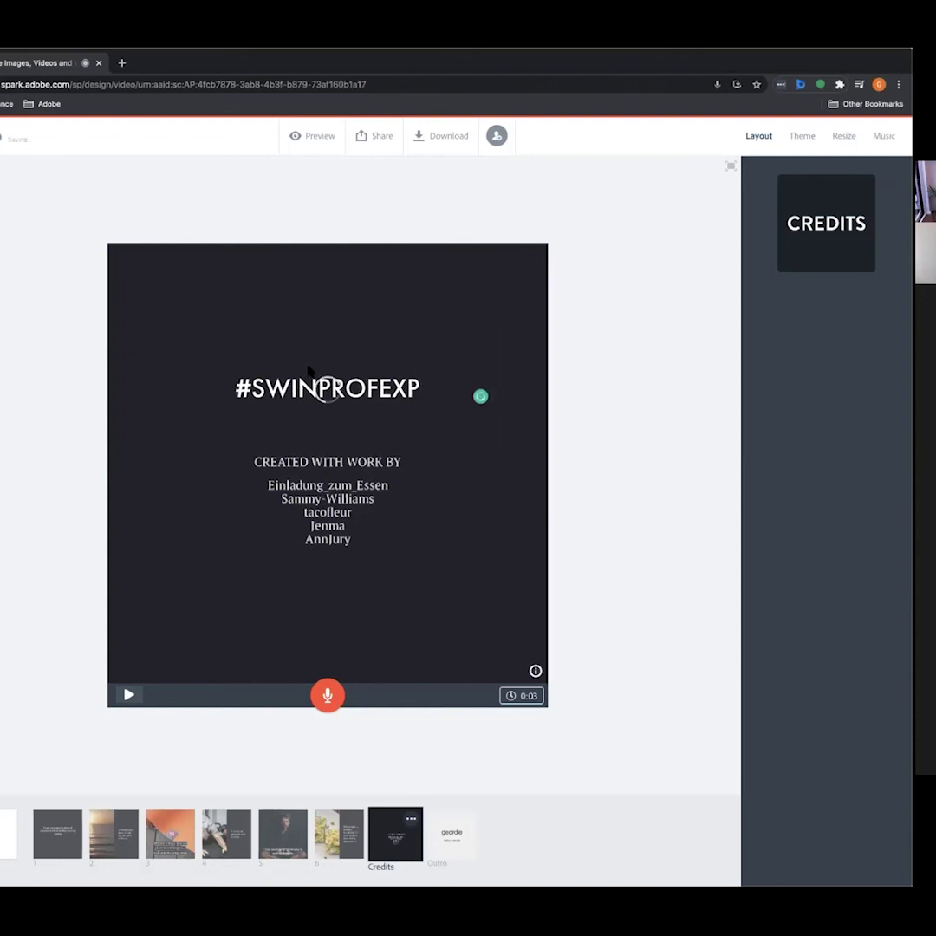
Hide the branded outro slide at the end of the video
click(468, 821)
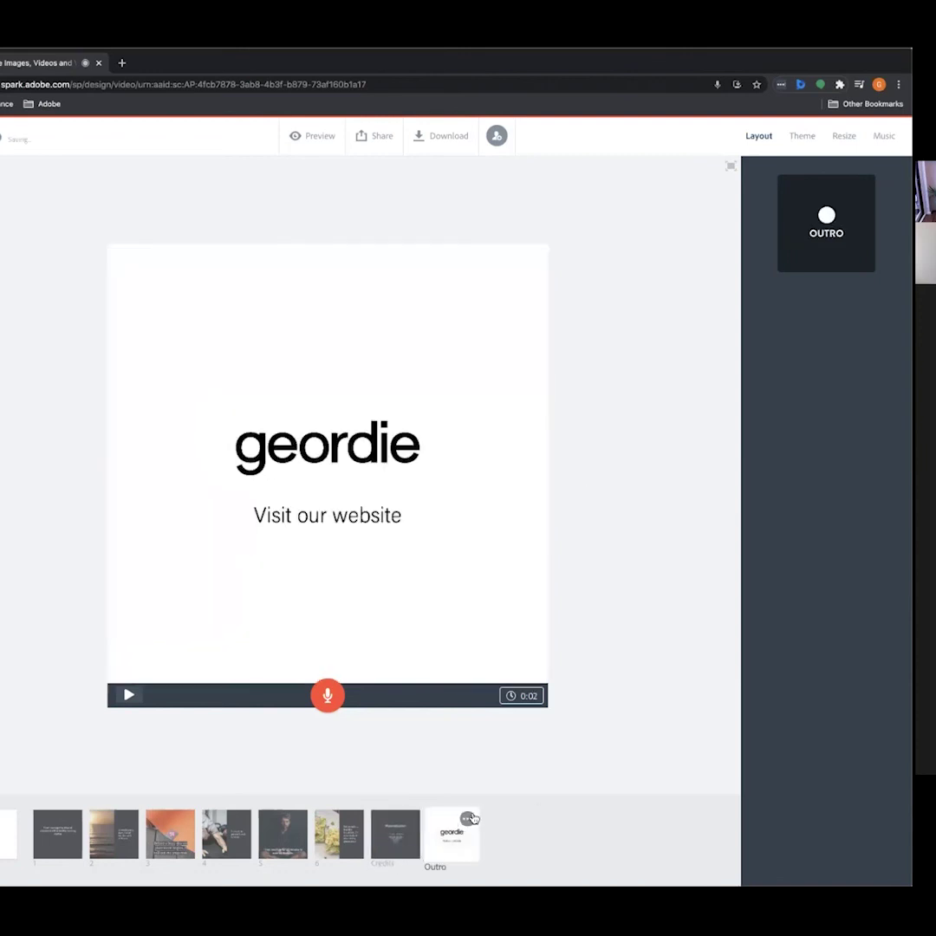
click(468, 819)
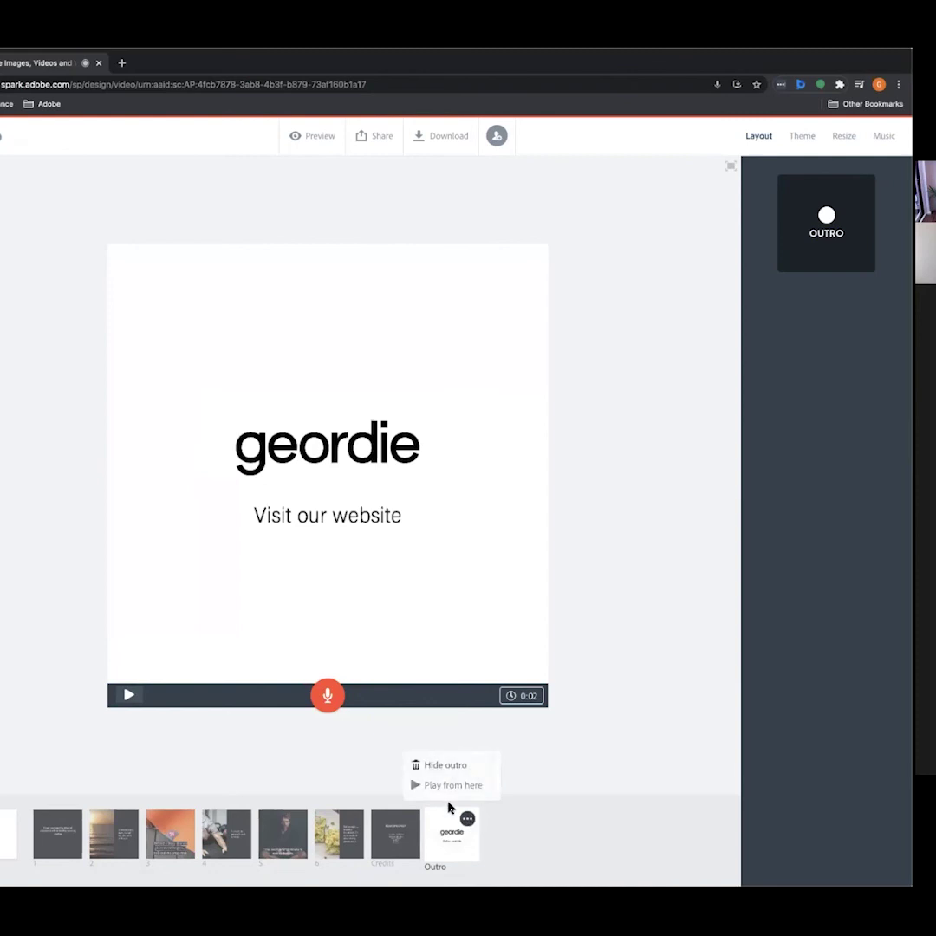
click(448, 766)
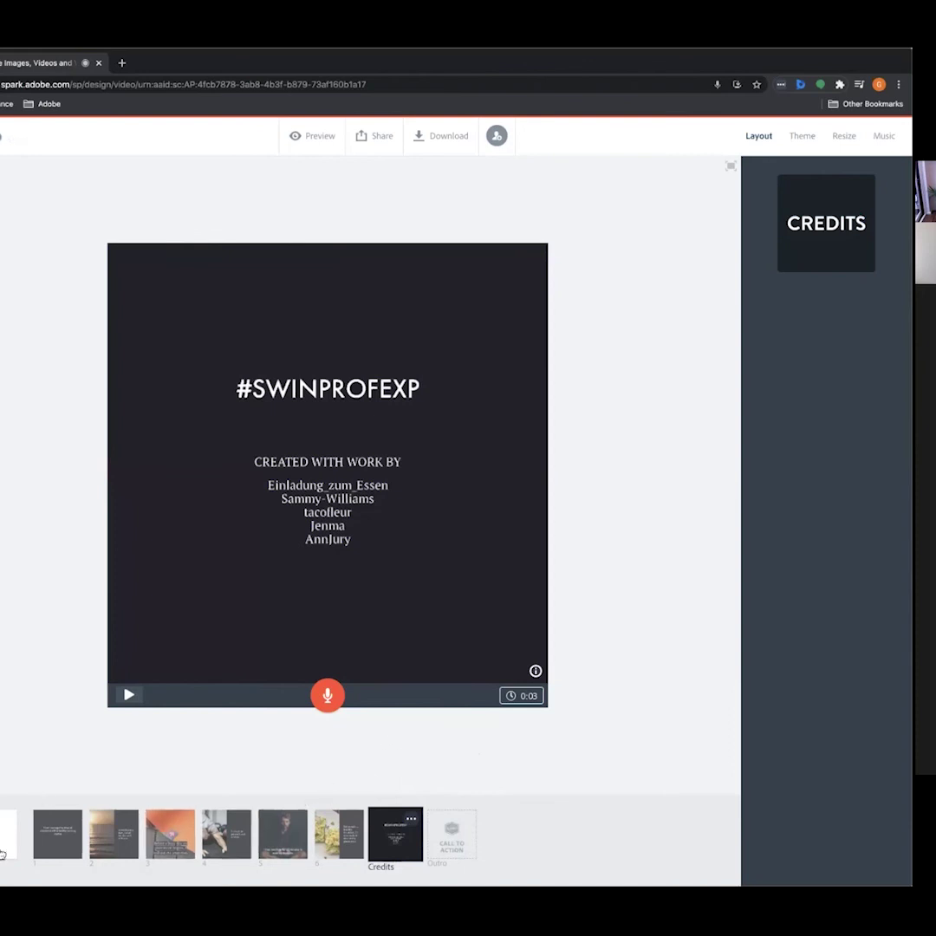
Start publishing the video and enter "My morning routine" as its published title
click(379, 138)
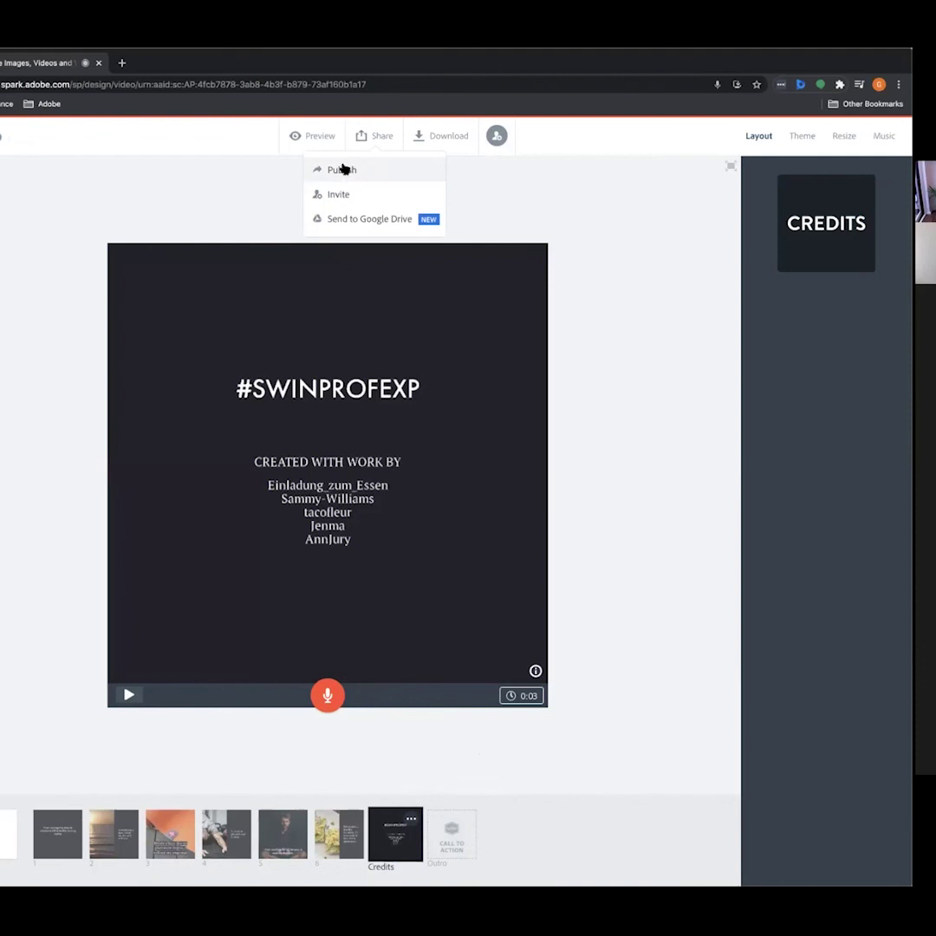
click(341, 169)
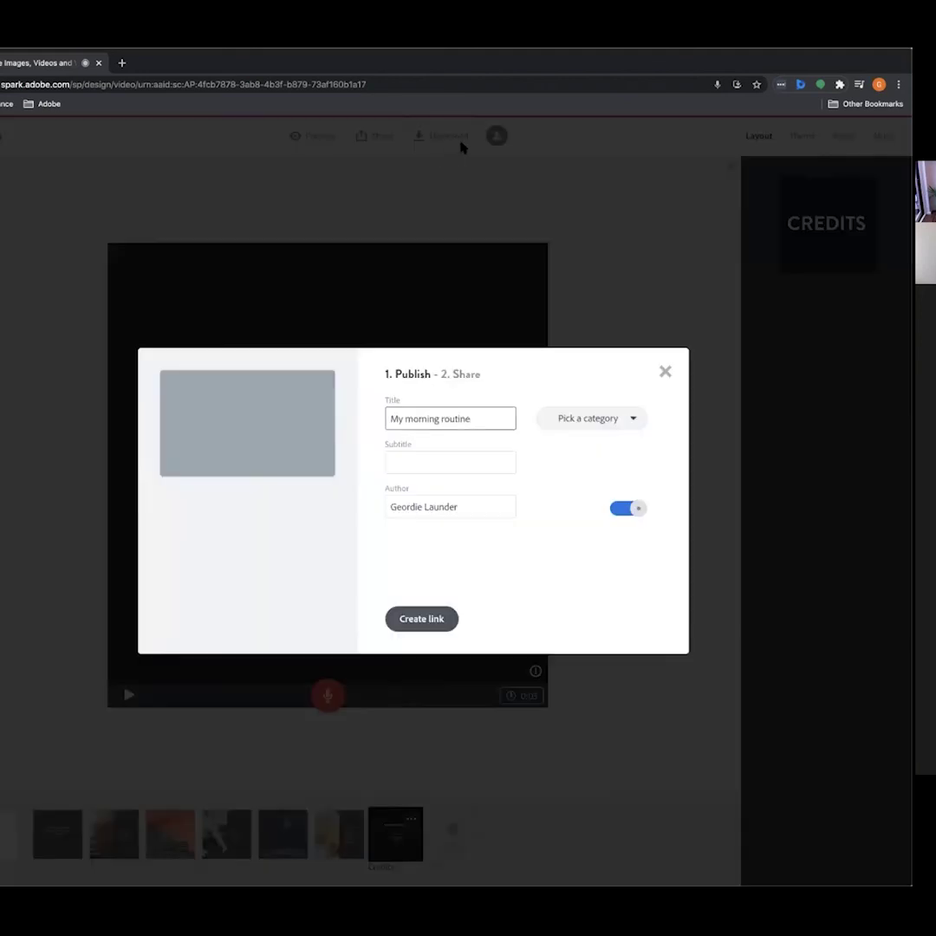
click(410, 418)
key(BackSpace)
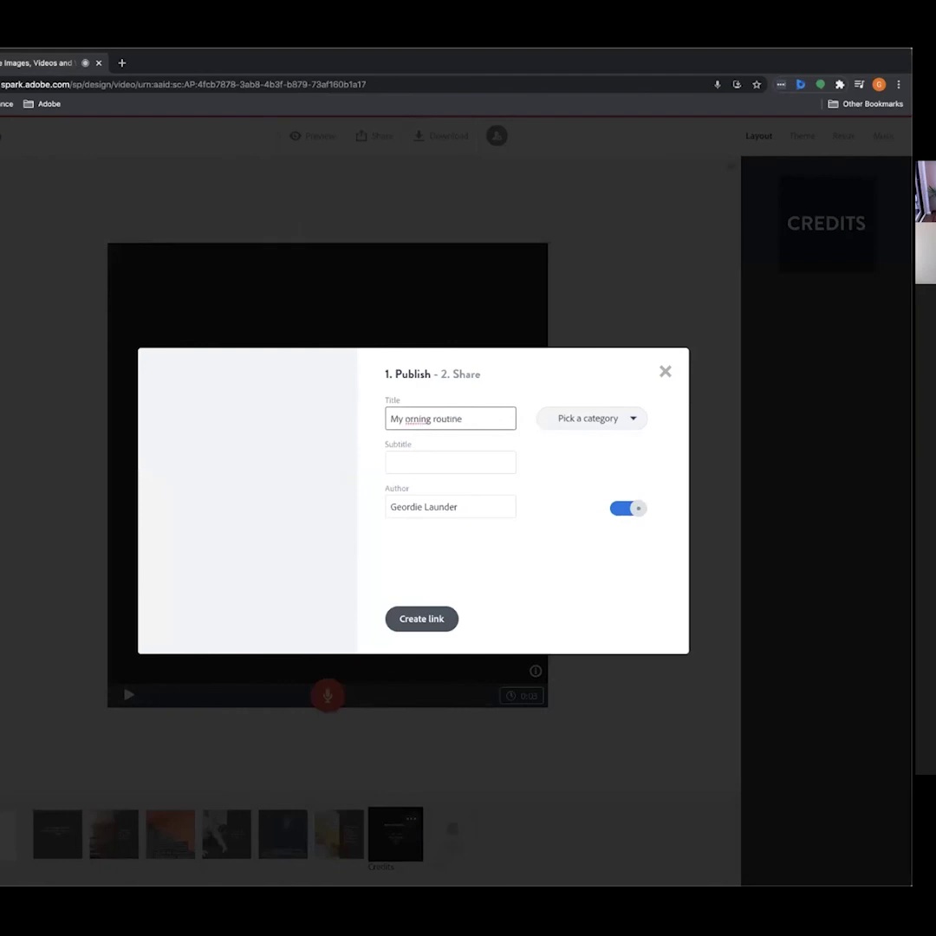
text(m)
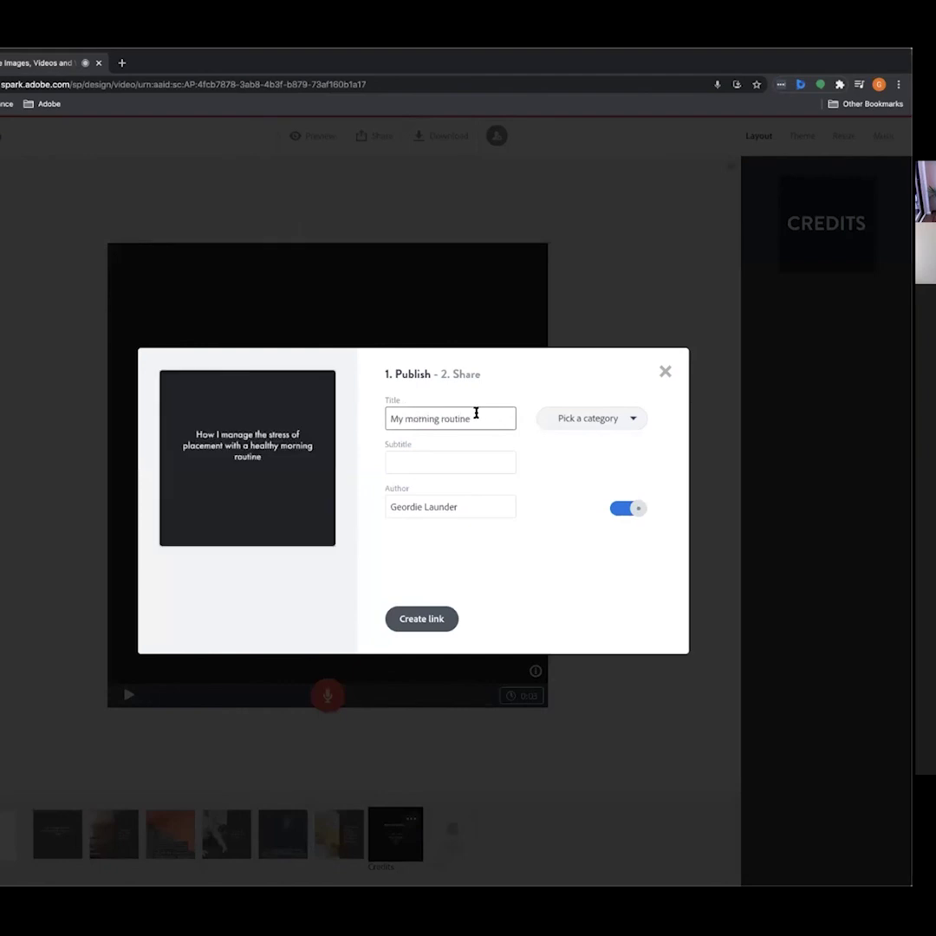
Assign the Education category to the published video, leave the subtitle empty and create its share link
click(612, 417)
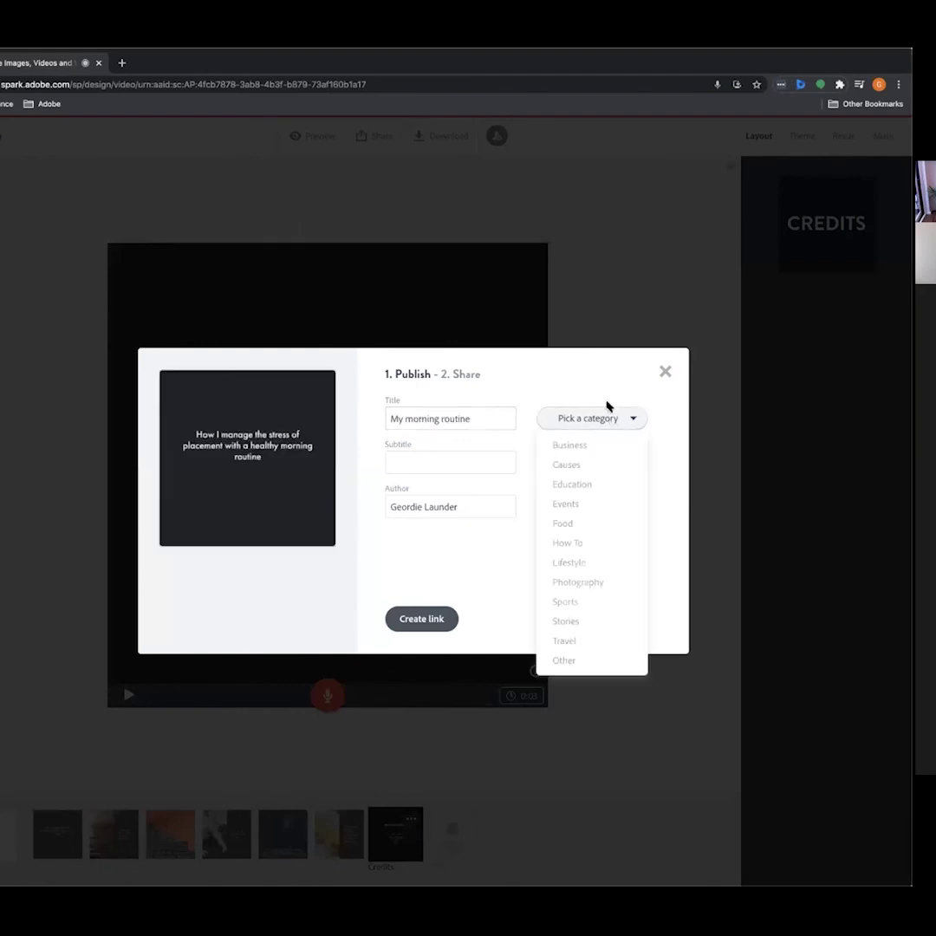
click(617, 420)
click(648, 424)
click(572, 485)
click(451, 473)
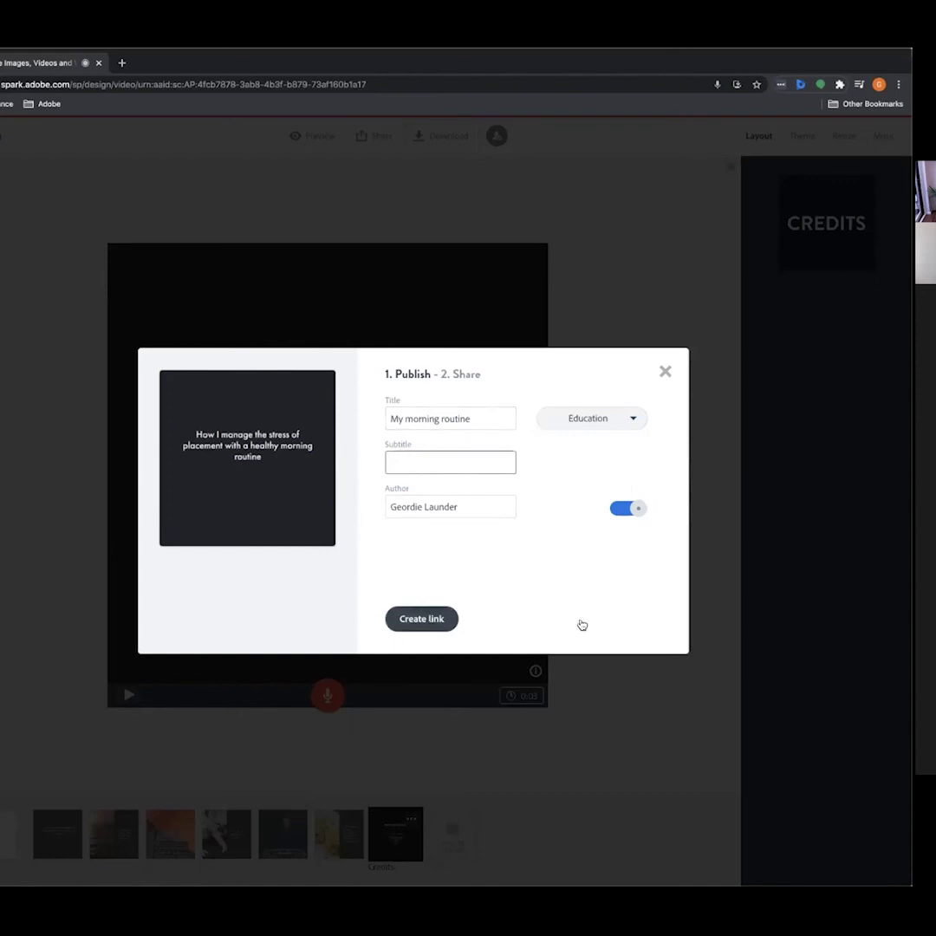
click(422, 618)
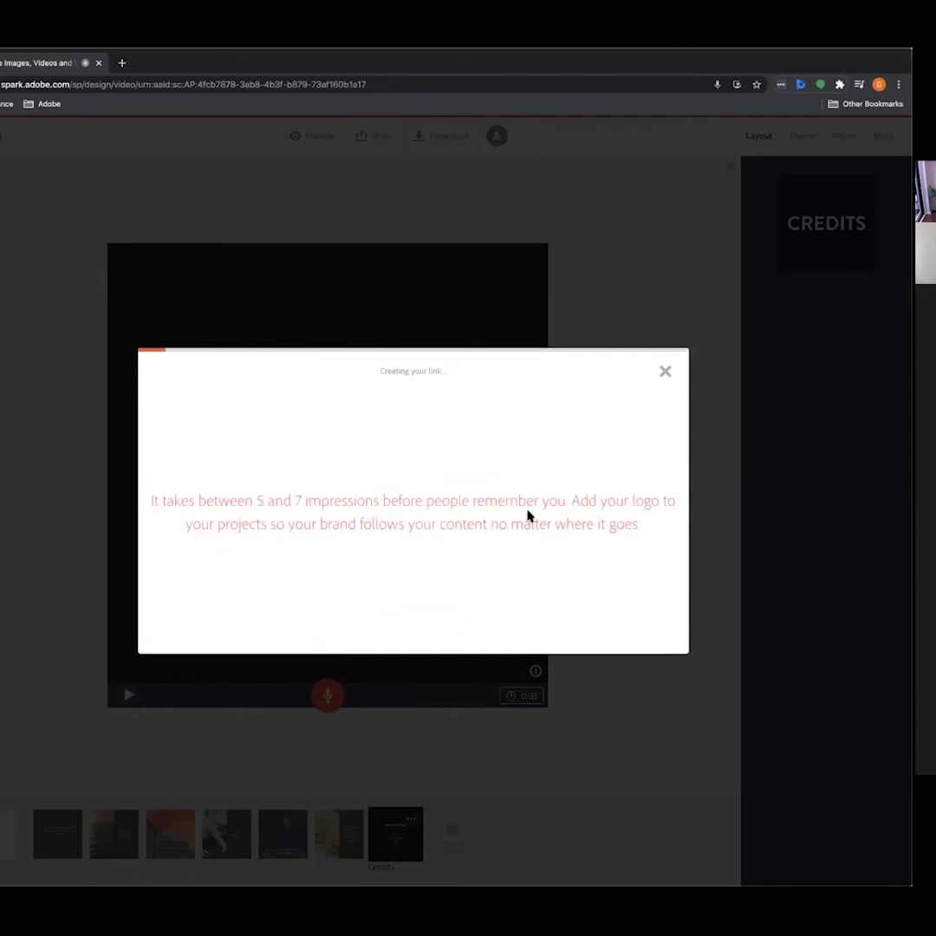